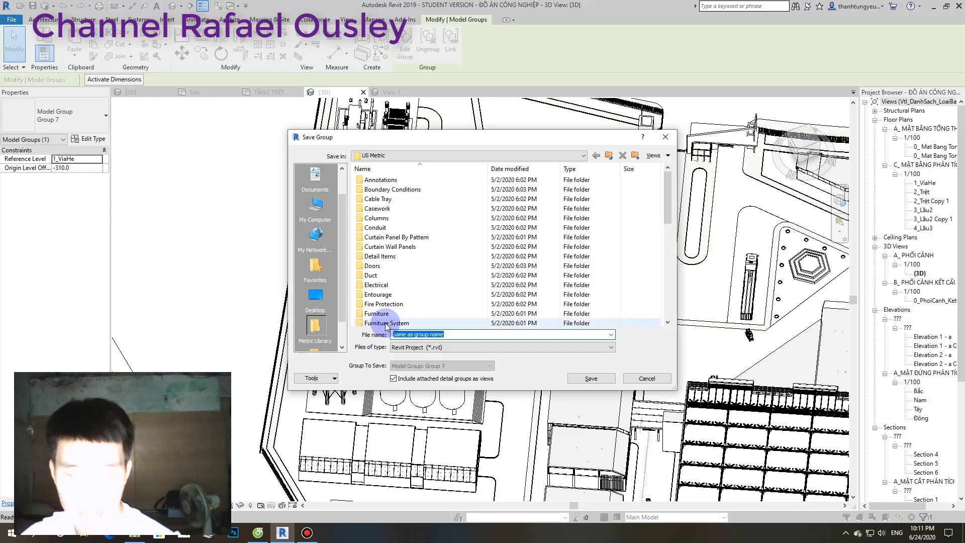
- Save model Group 7 as its own project file named 'bể chứa 2'
type("bể chứa.rvt")
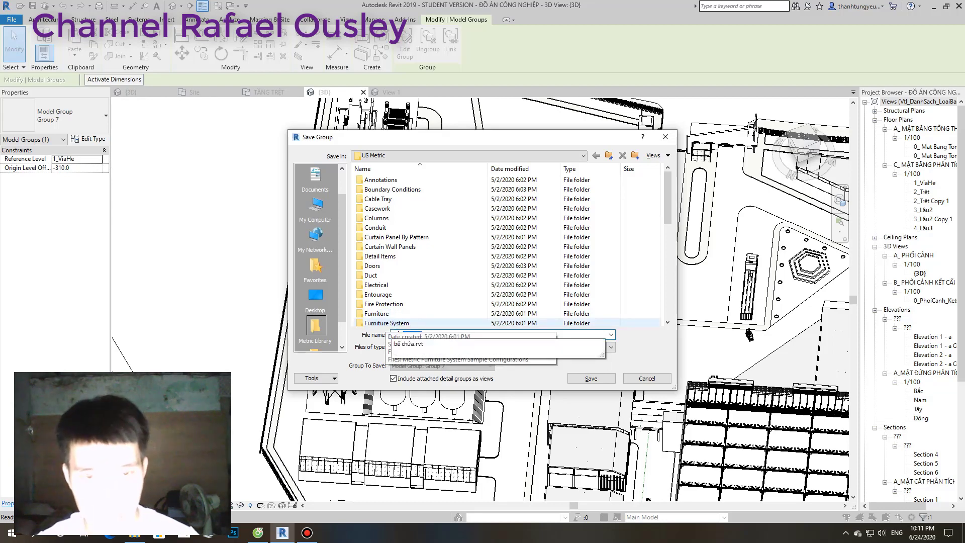
left_click(387, 324)
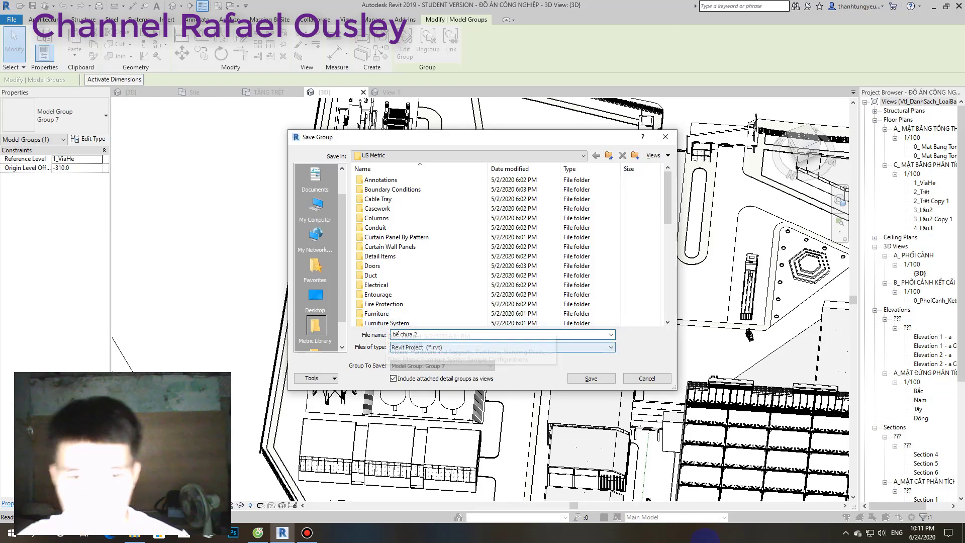
left_click(591, 379)
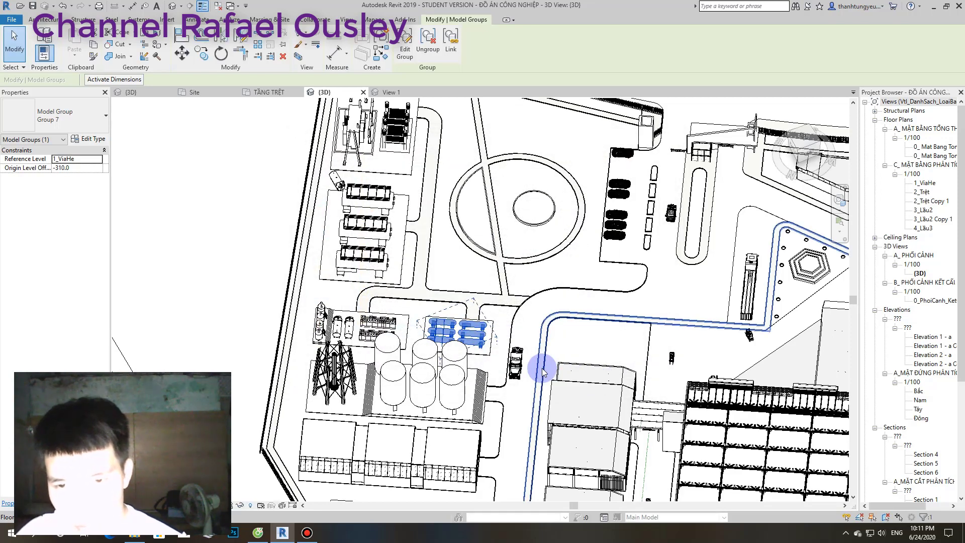
- Zoom, pan and orbit the 3D site view onto the trucks parked by the road
scroll(543, 370, "down", 2)
scroll(586, 345, "down", 2)
scroll(581, 340, "up", 2)
mouse_move(582, 341)
middle_mouse_down()
mouse_move(577, 330)
mouse_move(468, 318)
mouse_move(470, 276)
middle_mouse_up()
mouse_move(674, 272)
middle_mouse_down()
mouse_move(586, 273)
mouse_move(517, 254)
middle_mouse_up()
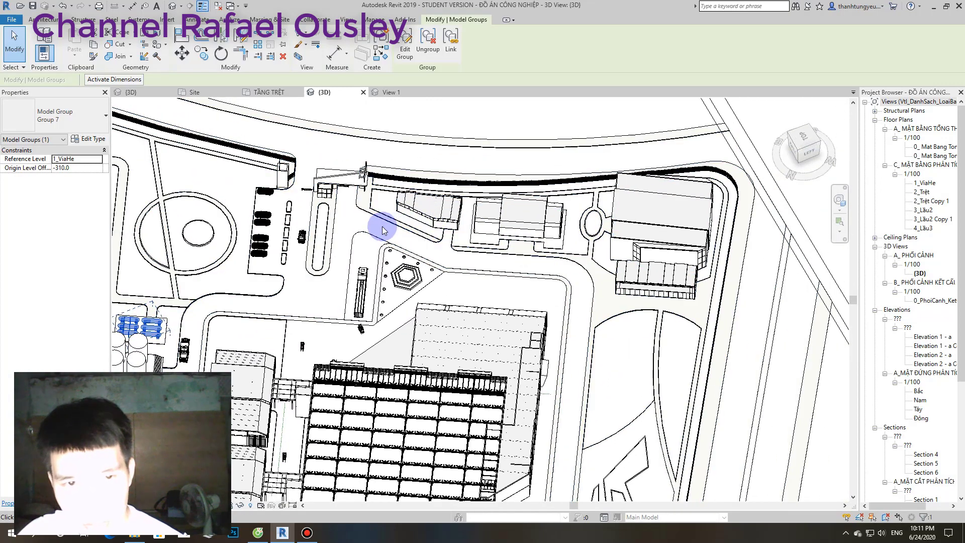
scroll(392, 224, "up", 2)
scroll(772, 282, "down", 1)
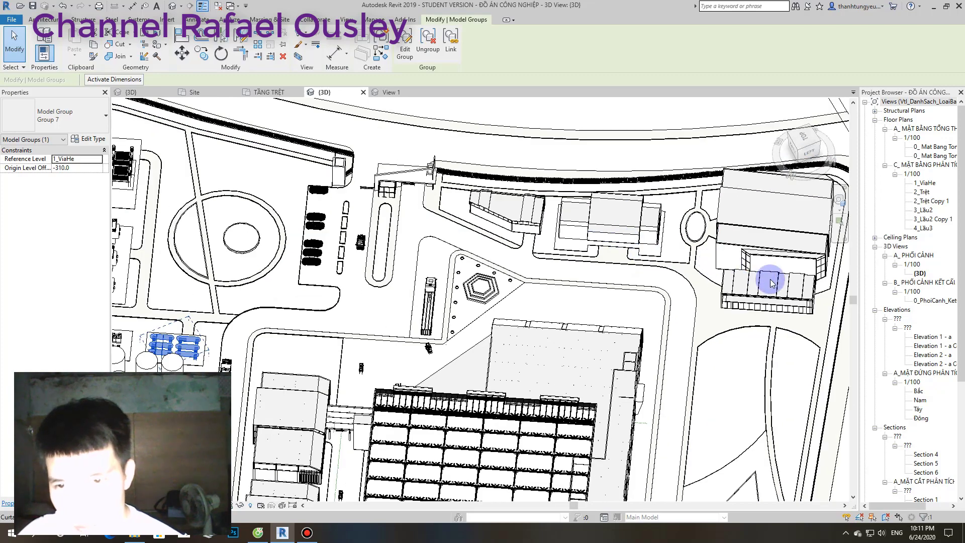
scroll(739, 302, "down", 2)
mouse_move(625, 398)
middle_mouse_down("shift")
mouse_move(614, 204)
mouse_move(601, 418)
middle_mouse_up("shift")
scroll(492, 297, "up", 1)
scroll(463, 291, "up", 2)
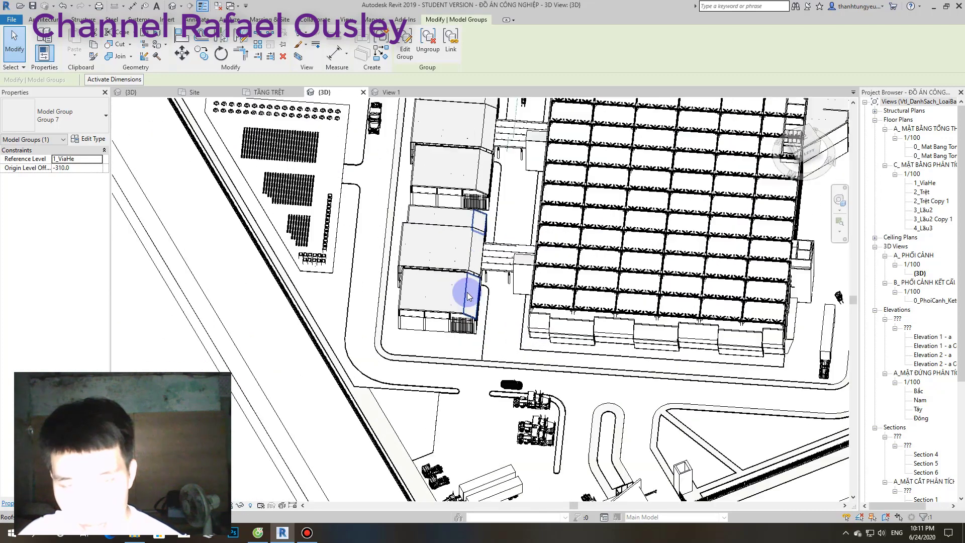
scroll(517, 413, "up", 1)
scroll(547, 472, "up", 3)
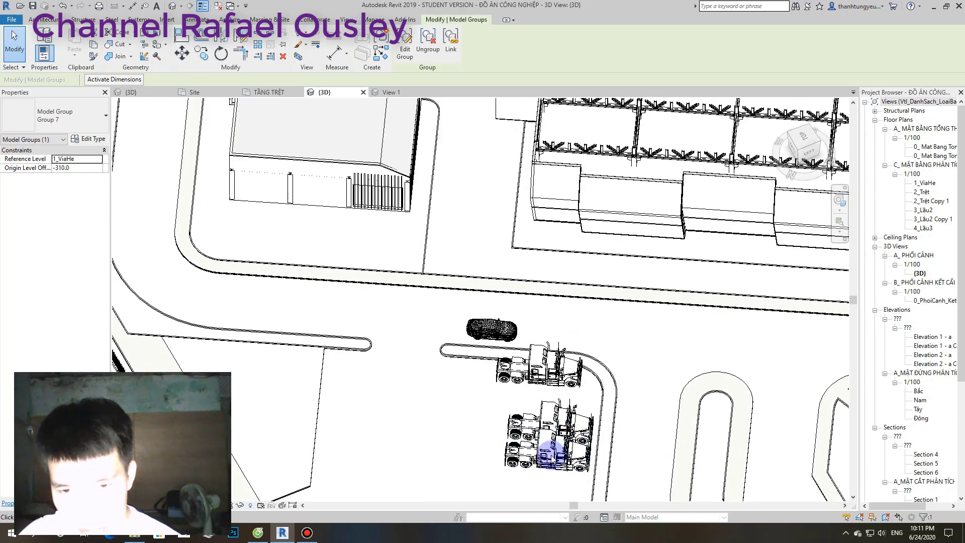
- Open the lower parked truck's family for editing, then close it without saving
left_click(549, 454)
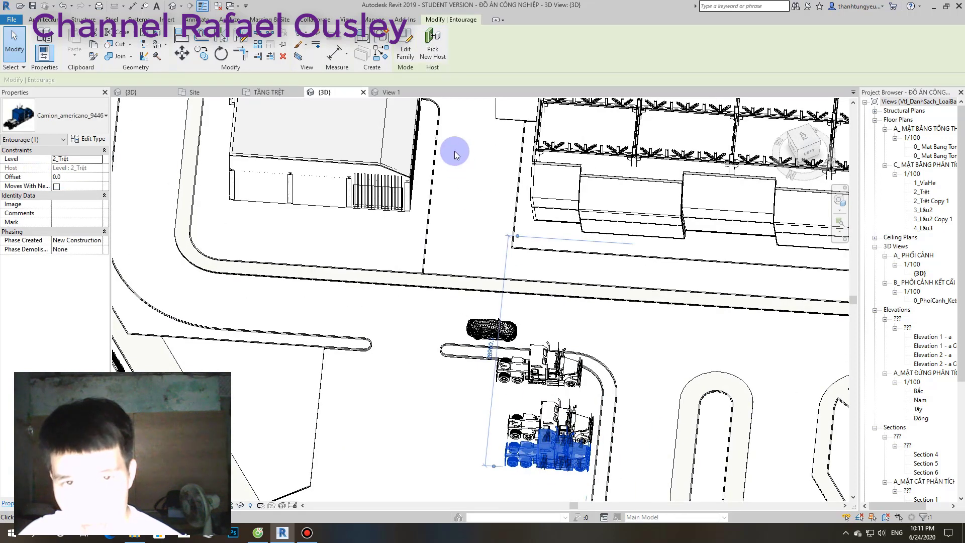
left_click(412, 56)
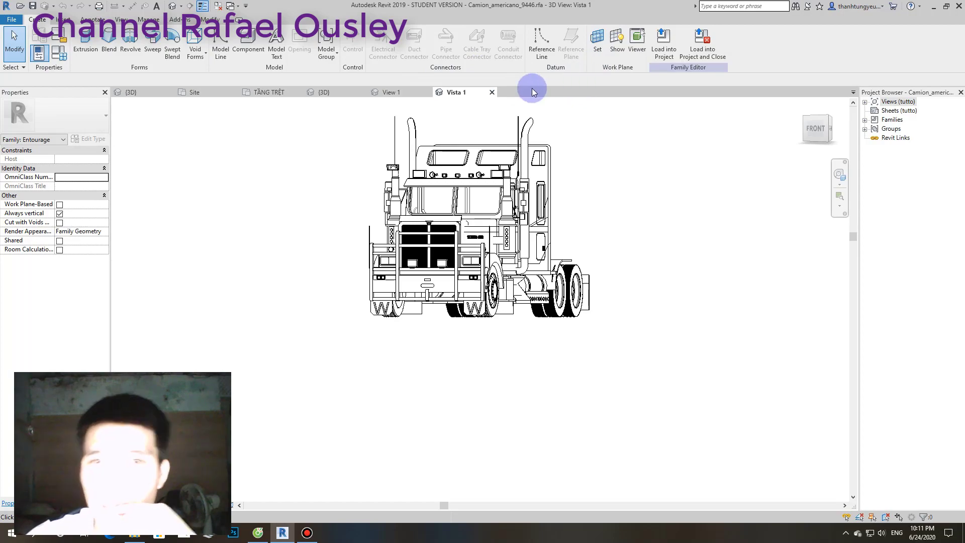
left_click(490, 93)
left_click(501, 275)
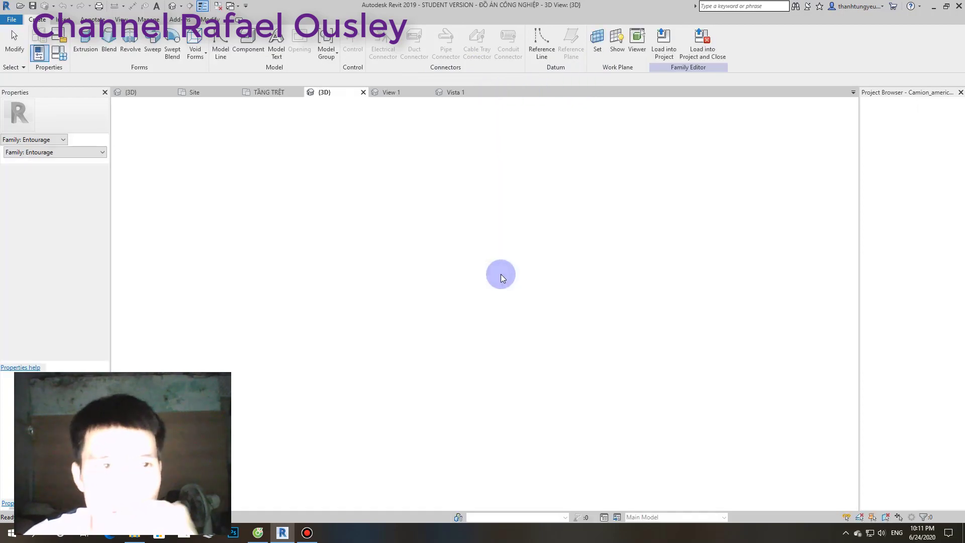
- Load the Big_Rig_Tractor_Trailor_809 family into MBTT.rvt without placing an instance
scroll(380, 206, "down", 1)
scroll(382, 212, "down", 2)
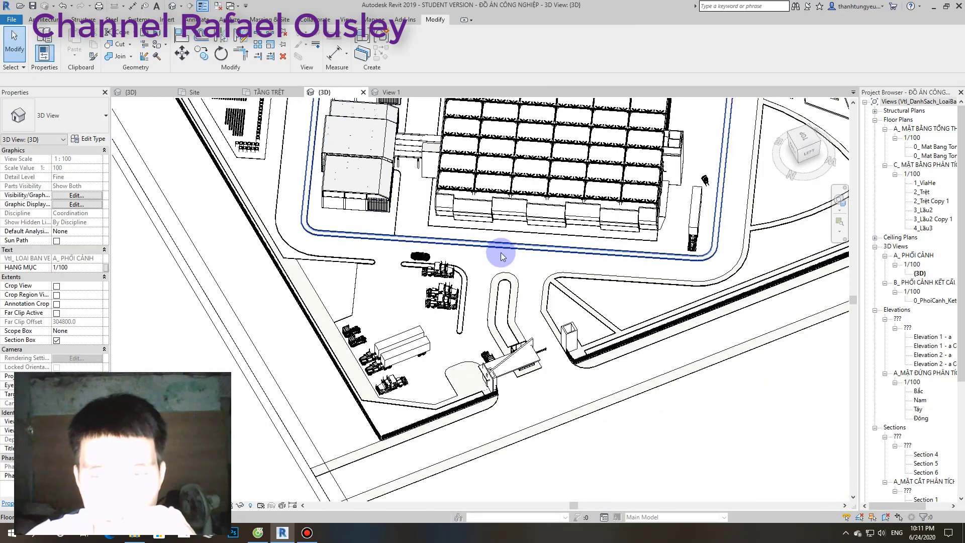
scroll(395, 294, "up", 2)
scroll(518, 286, "down", 2)
scroll(545, 289, "down", 2)
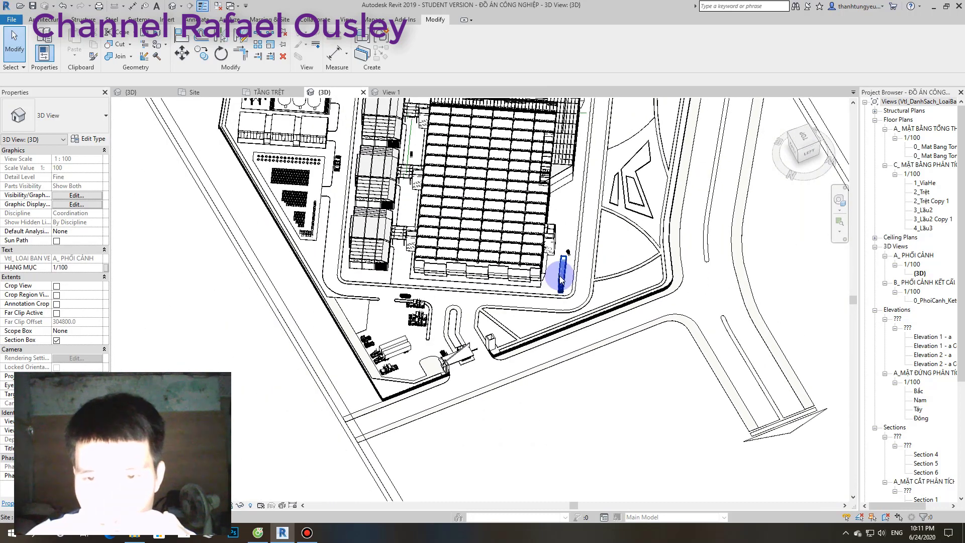
left_click(562, 278)
left_click(417, 60)
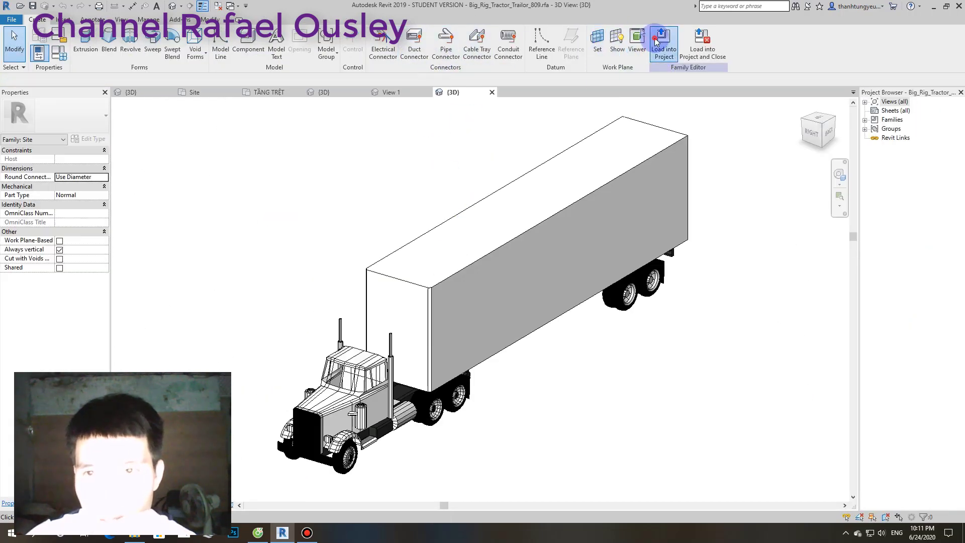
left_click(657, 42)
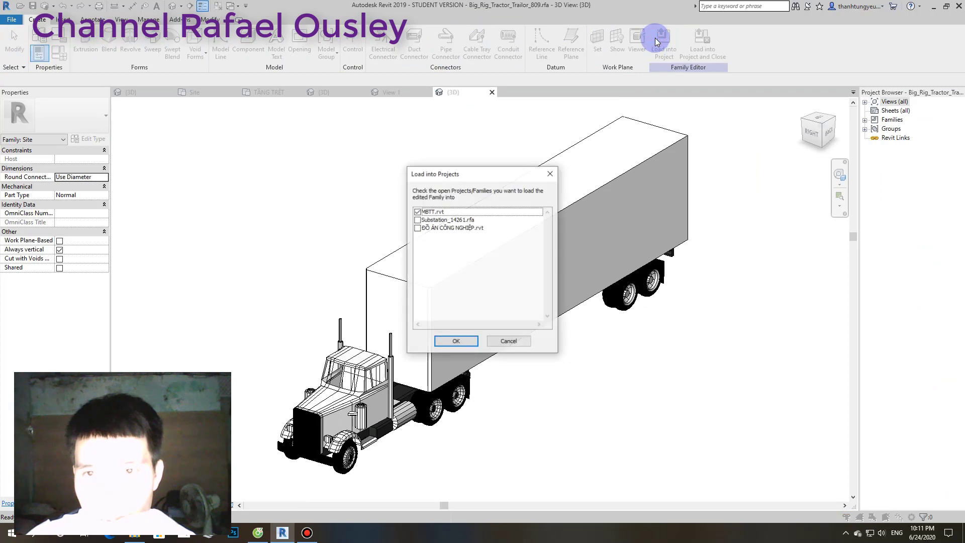
left_click(466, 345)
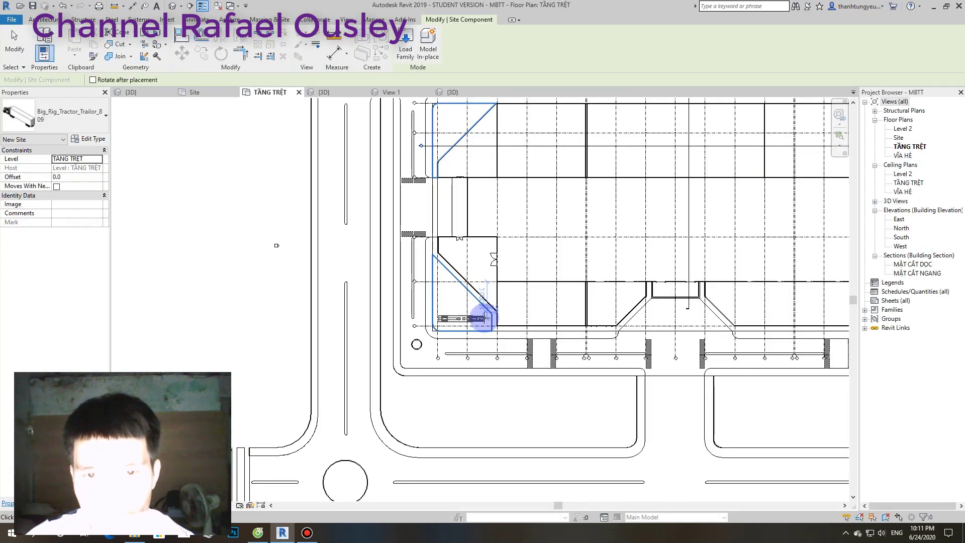
key("Escape")
key("Escape")
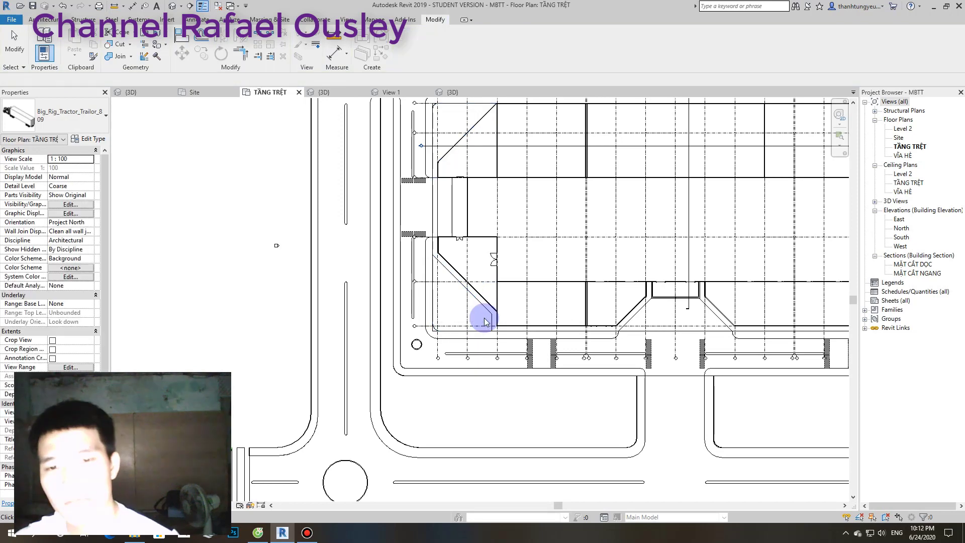
scroll(485, 320, "down", 4)
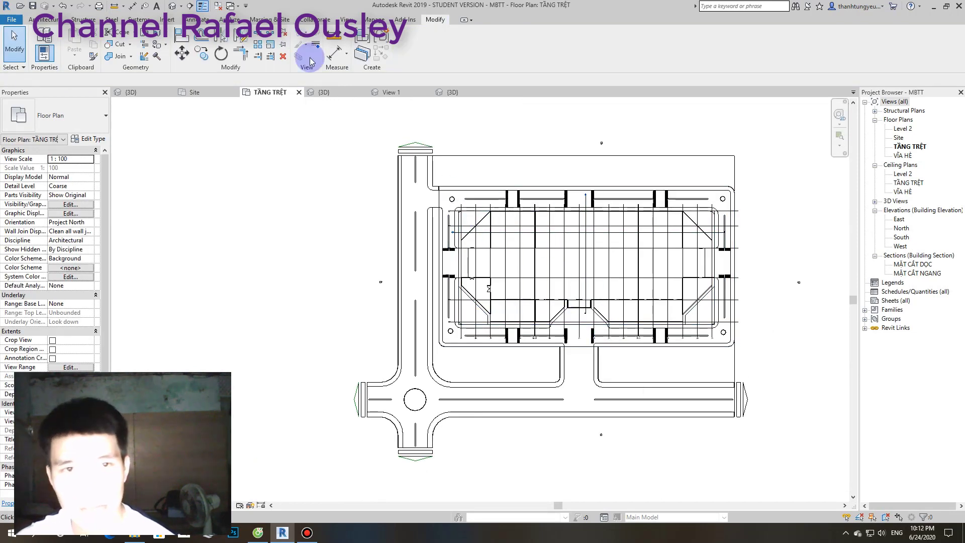
- Switch to the factory project's 3D view and orbit out to show the whole complex
middle_click_drag(372, 236, 290, 233)
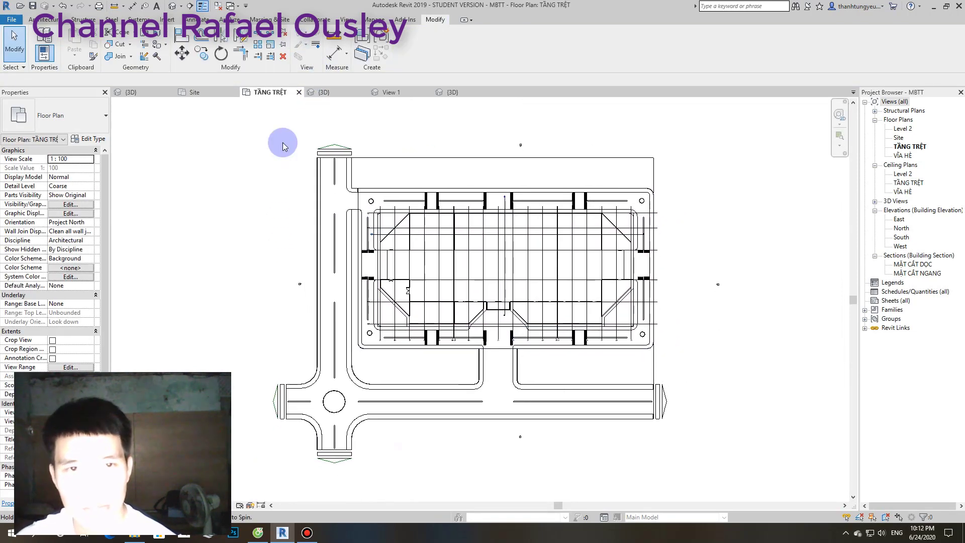
left_click(338, 97)
middle_click_drag(387, 215, 385, 324, "shift")
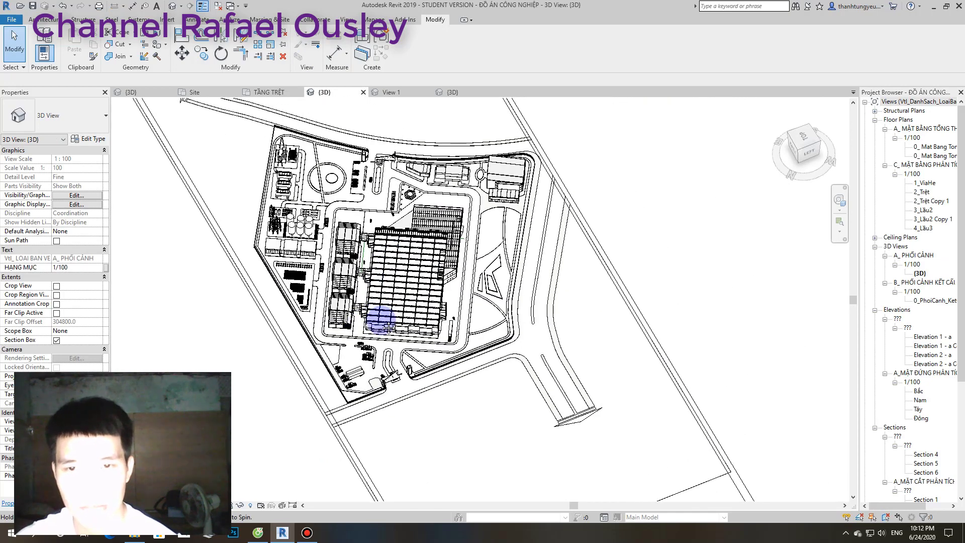
scroll(395, 205, "up", 3)
scroll(453, 210, "up", 3)
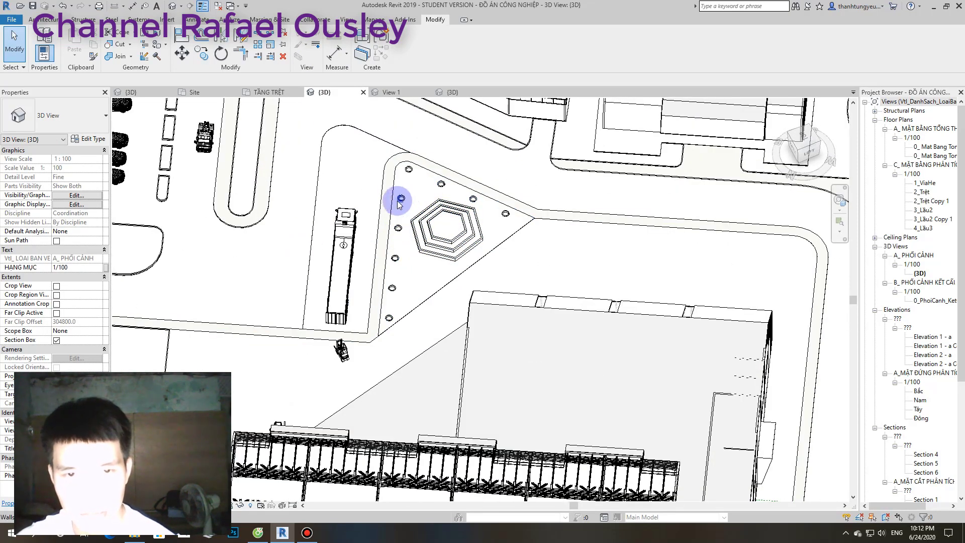
middle_click_drag(247, 226, 518, 291)
scroll(503, 287, "up", 1)
scroll(453, 272, "down", 1)
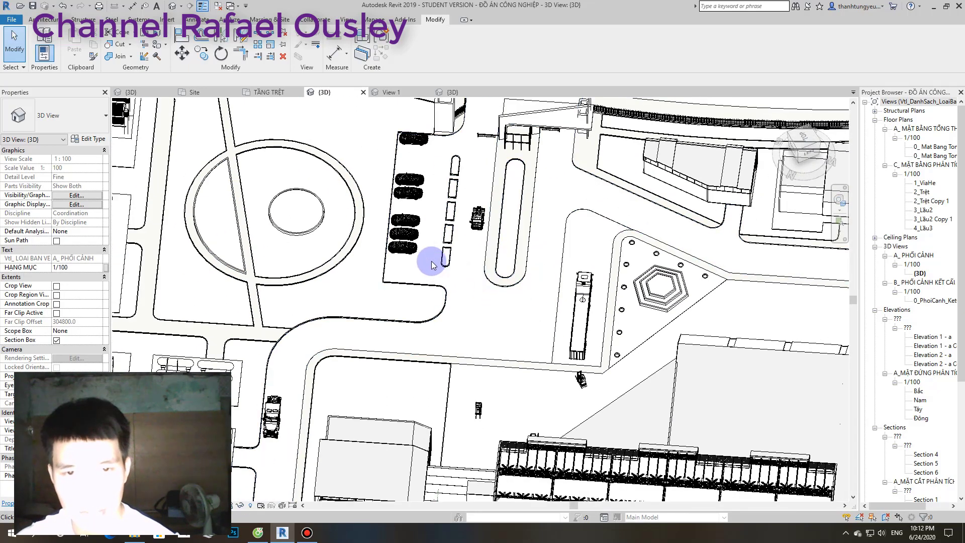
scroll(432, 265, "down", 2)
middle_click_drag(362, 289, 441, 242)
scroll(325, 232, "up", 1)
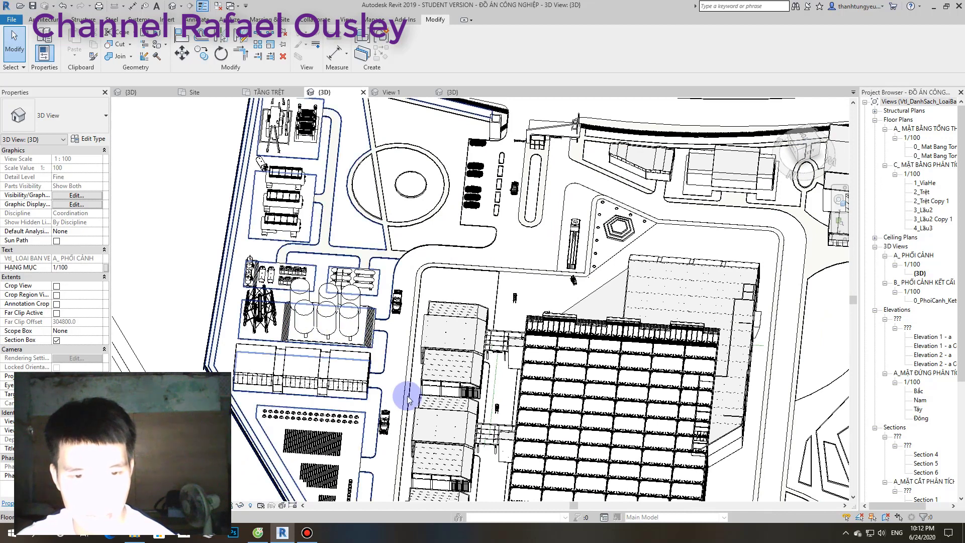
- Pan and zoom to frame the factory hall and the road junction's parked trucks
middle_click_drag(409, 394, 414, 215)
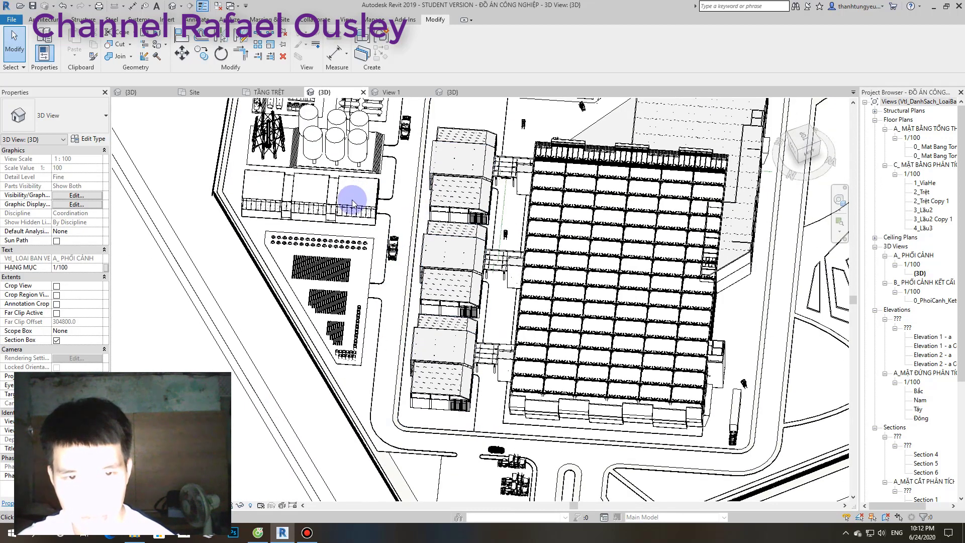
scroll(340, 226, "up", 1)
scroll(340, 226, "up", 1)
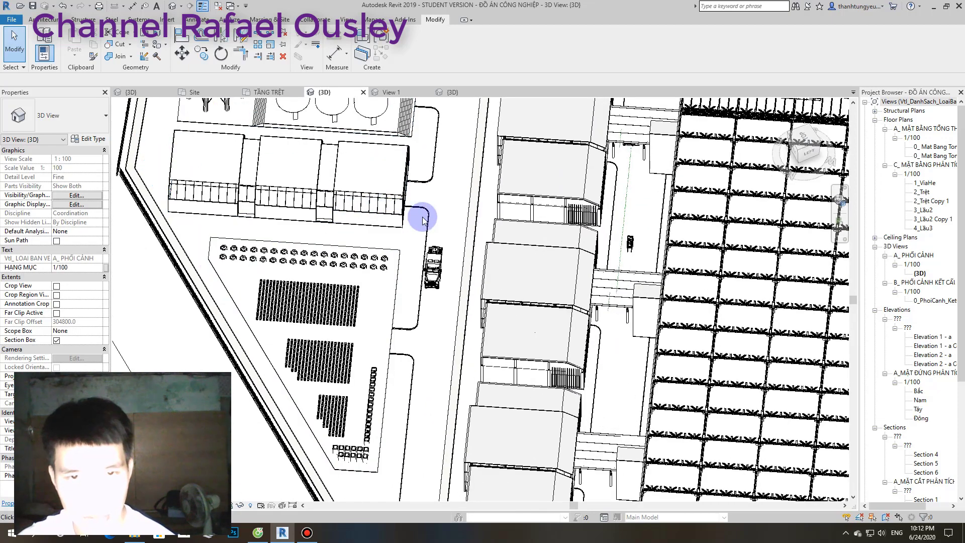
scroll(526, 293, "down", 3)
scroll(521, 301, "down", 2)
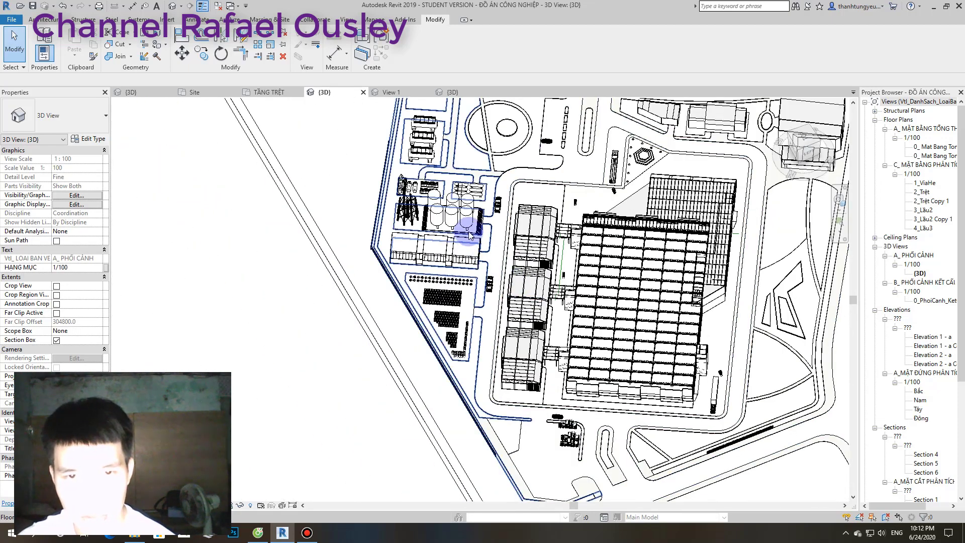
mouse_move(446, 187)
middle_mouse_down()
mouse_move(434, 288)
mouse_move(381, 204)
middle_mouse_up()
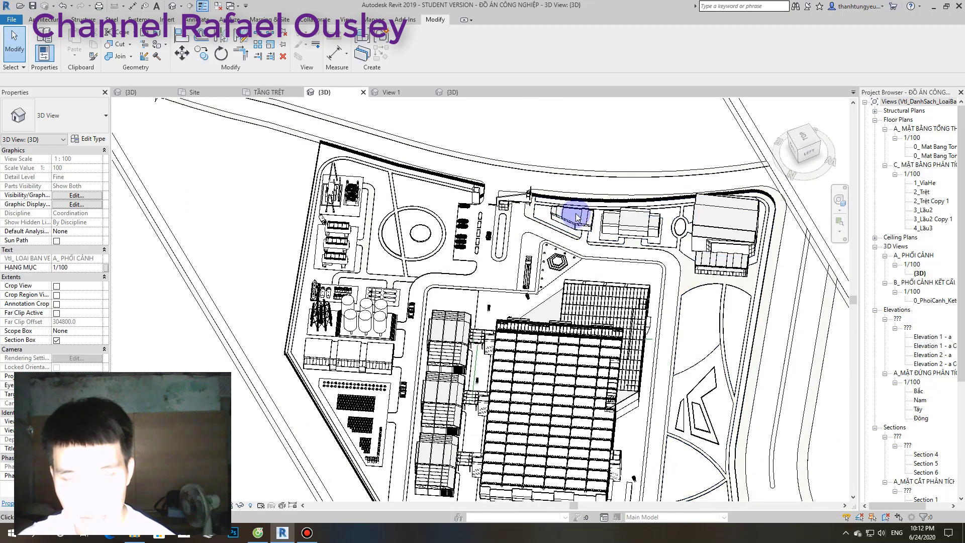
scroll(442, 98, "up", 1)
scroll(583, 238, "up", 1)
scroll(585, 243, "up", 2)
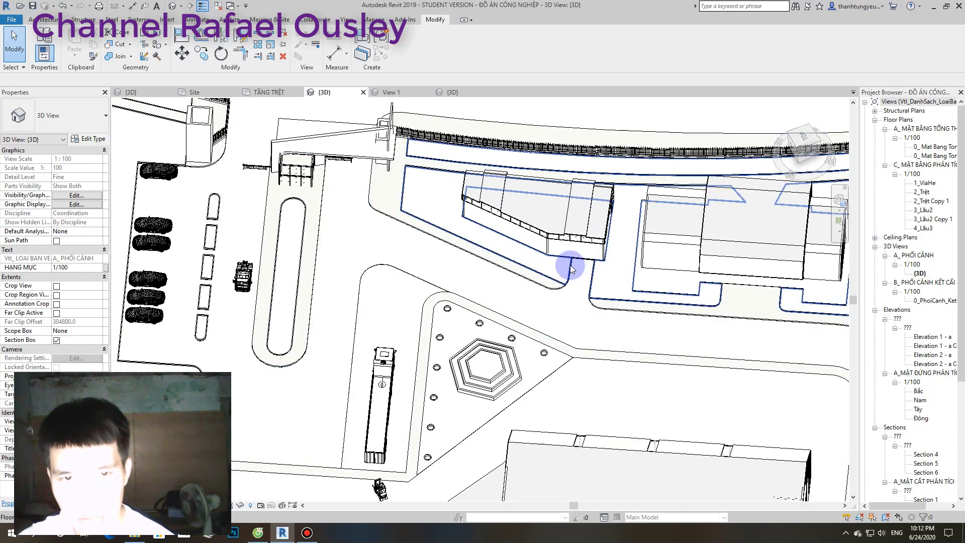
scroll(571, 269, "down", 1)
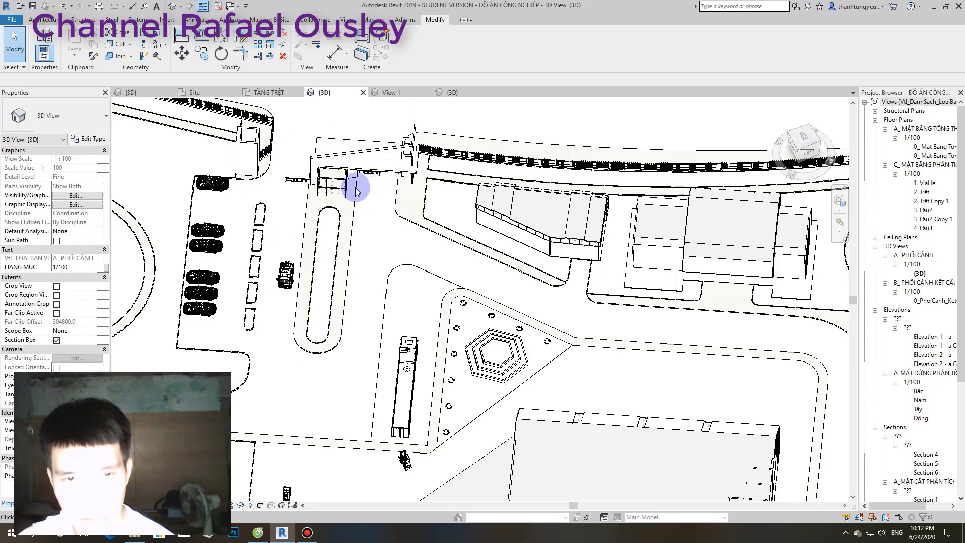
scroll(333, 176, "down", 3)
scroll(334, 176, "down", 1)
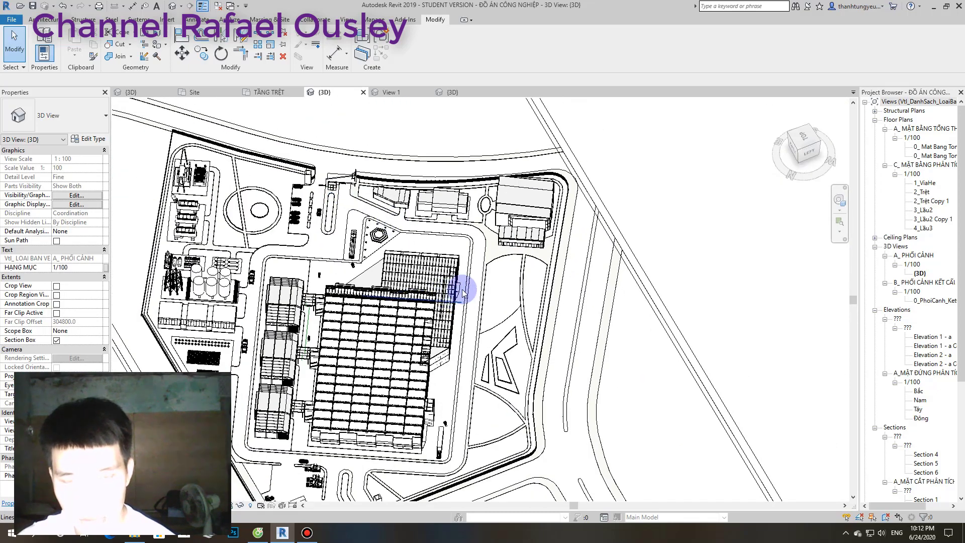
scroll(462, 293, "up", 1)
scroll(417, 349, "up", 3)
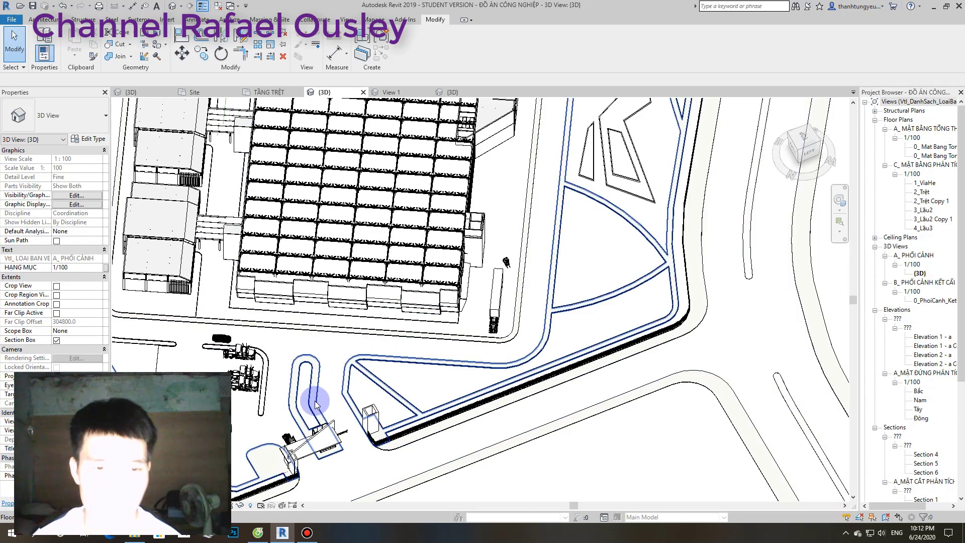
mouse_move(316, 402)
middle_mouse_down()
mouse_move(393, 387)
mouse_move(409, 415)
middle_mouse_up()
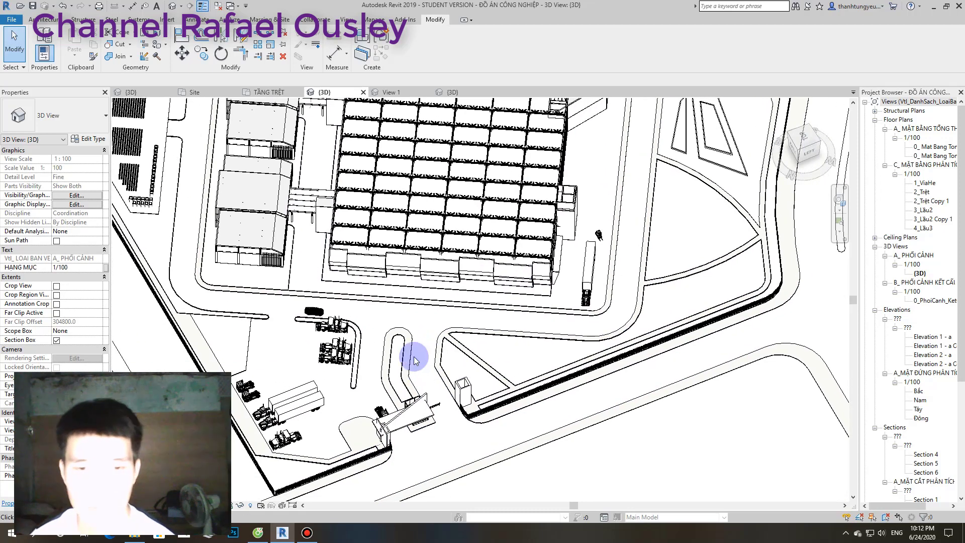
- Close the Site floor plan view, passing through TẦNG TRỆT, back to the factory's 3D view
left_click(211, 94)
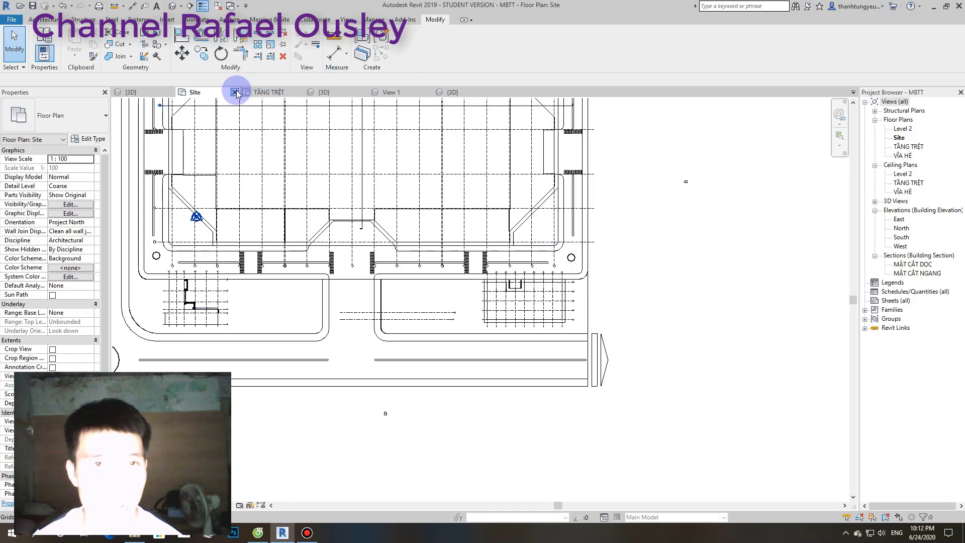
left_click(235, 92)
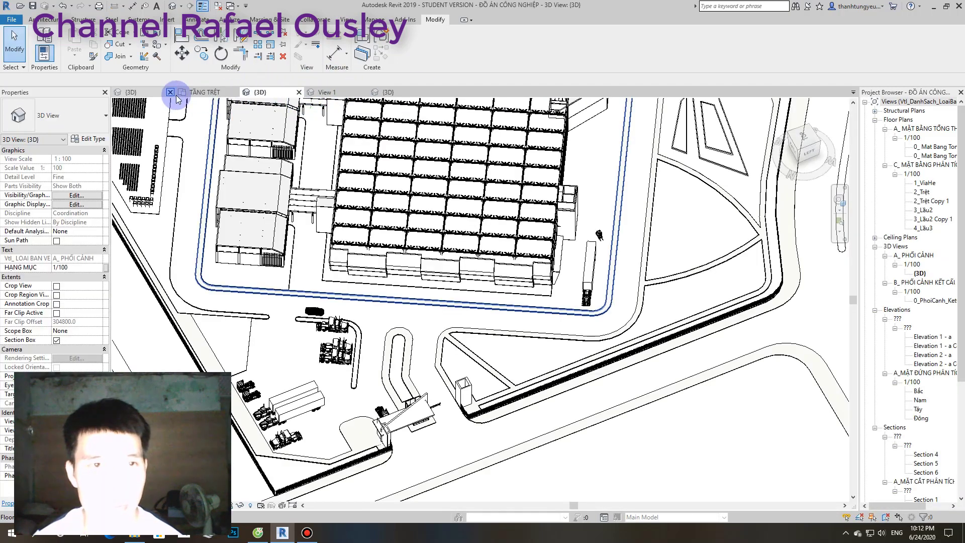
left_click(196, 92)
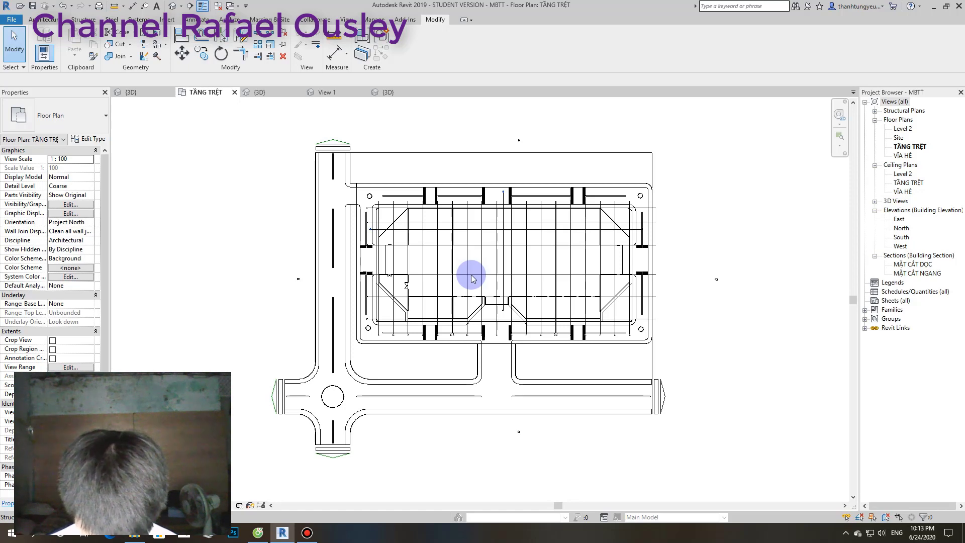
left_click(275, 92)
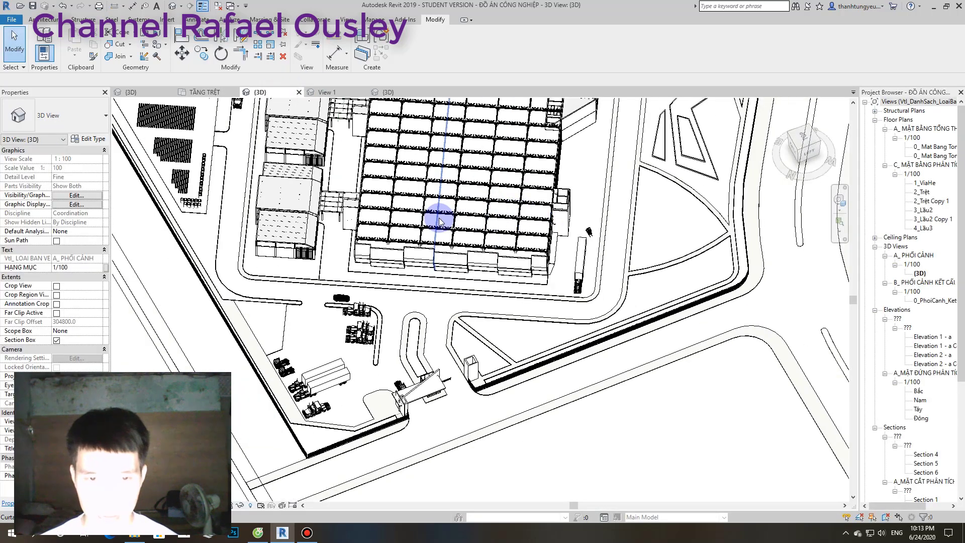
- Orbit and zoom around the site to the glazed shed and the curved building behind
mouse_move(449, 232)
middle_mouse_down()
mouse_move(467, 197)
mouse_move(427, 340)
middle_mouse_up()
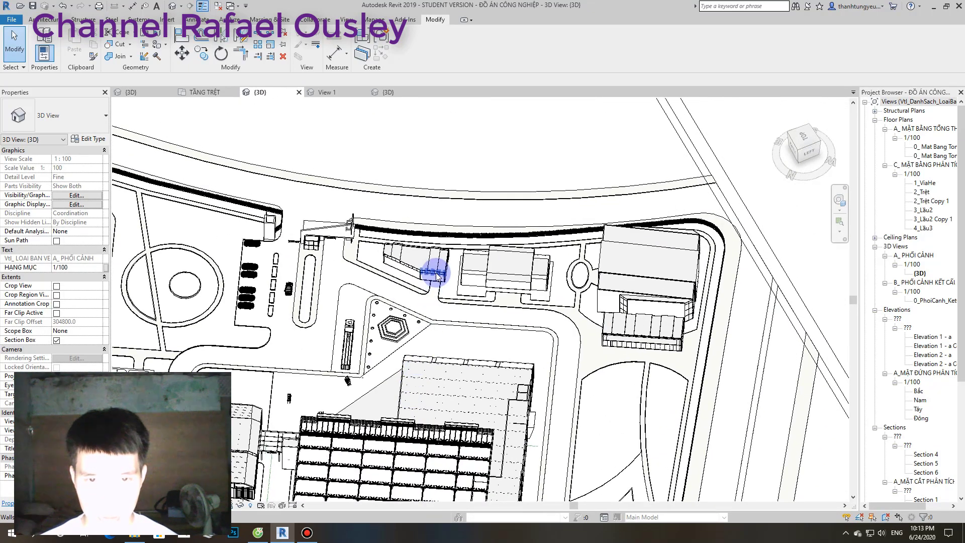
scroll(431, 270, "up", 3)
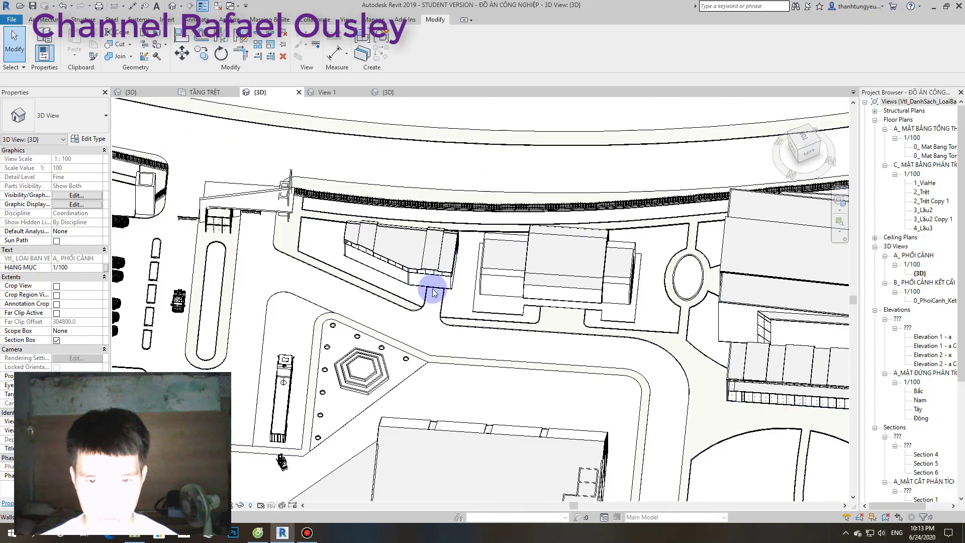
mouse_move(435, 311)
middle_mouse_down("shift")
mouse_move(241, 233)
mouse_move(342, 250)
mouse_move(394, 243)
mouse_move(194, 270)
mouse_move(687, 313)
middle_mouse_up("shift")
scroll(679, 312, "down", 1)
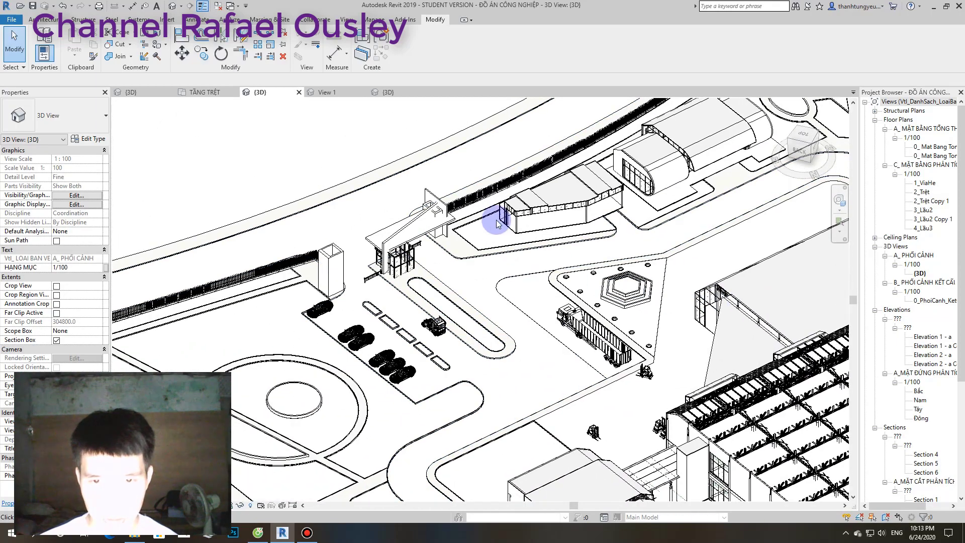
scroll(562, 233, "up", 3)
mouse_move(591, 246)
middle_mouse_down("shift")
mouse_move(609, 242)
mouse_move(251, 259)
mouse_move(433, 308)
mouse_move(608, 301)
middle_mouse_up("shift")
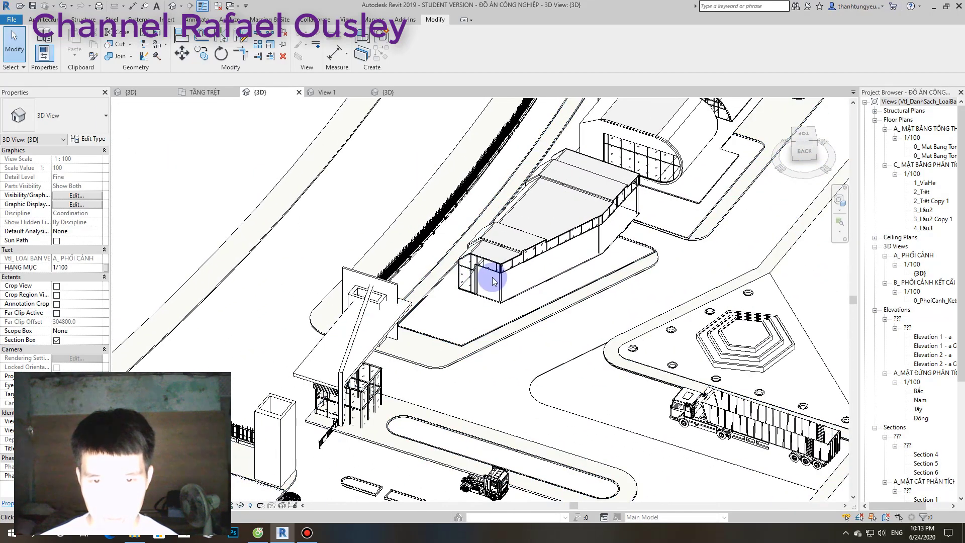
mouse_move(504, 280)
middle_mouse_down("shift")
mouse_move(541, 270)
mouse_move(482, 327)
mouse_move(607, 222)
middle_mouse_up("shift")
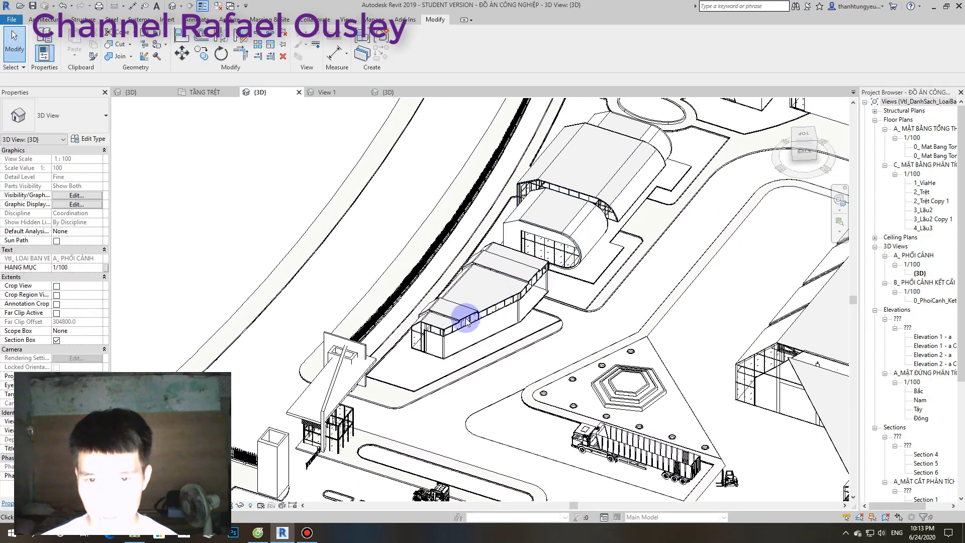
mouse_move(467, 322)
middle_mouse_down("shift")
mouse_move(504, 317)
mouse_move(304, 401)
mouse_move(409, 334)
mouse_move(302, 415)
mouse_move(674, 194)
mouse_move(510, 241)
mouse_move(551, 228)
mouse_move(577, 258)
mouse_move(366, 470)
mouse_move(463, 158)
middle_mouse_up("shift")
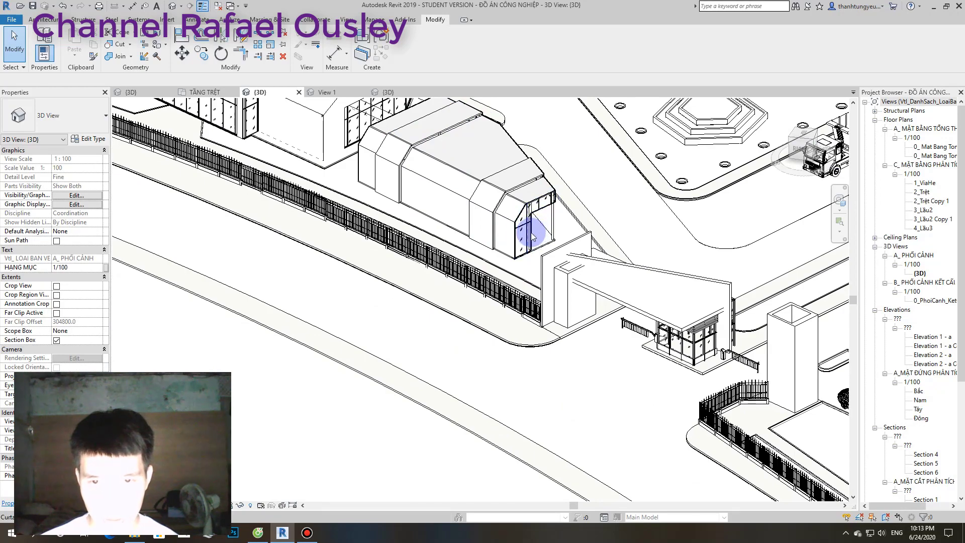
- Inspect the shed's curtain walls by selecting and deselecting them
left_click(536, 236)
mouse_move(578, 226)
middle_mouse_down("shift")
mouse_move(489, 226)
mouse_move(614, 274)
middle_mouse_up("shift")
key("Escape")
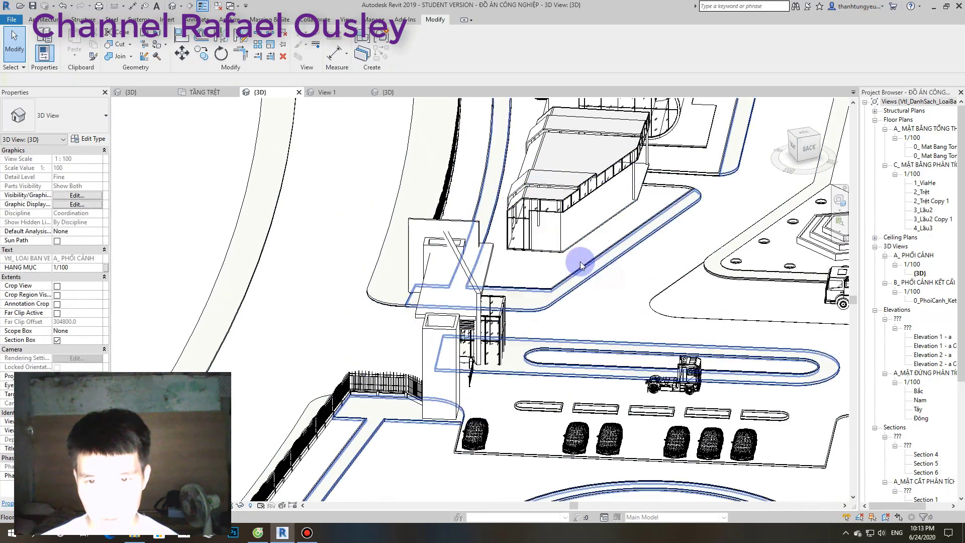
scroll(545, 240, "up", 4)
scroll(557, 216, "up", 3)
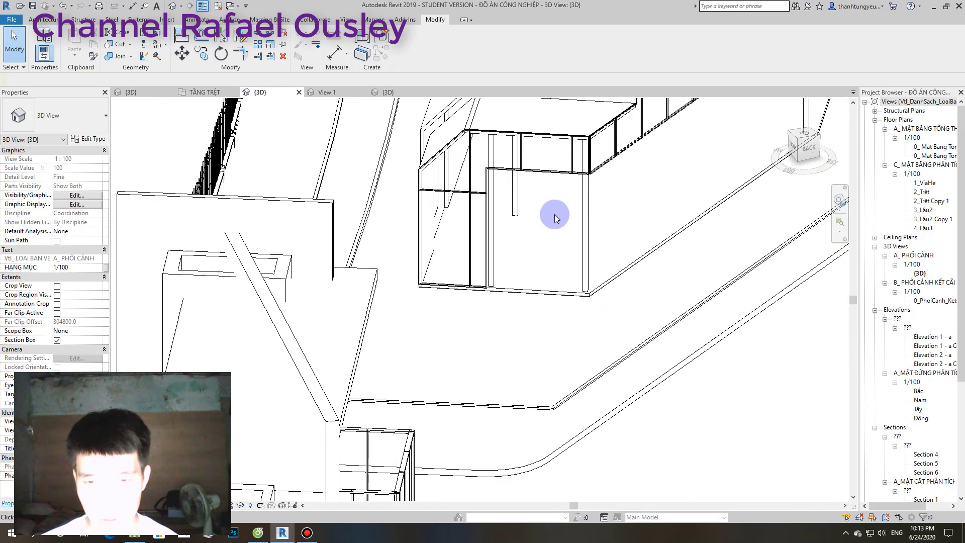
left_click(575, 179)
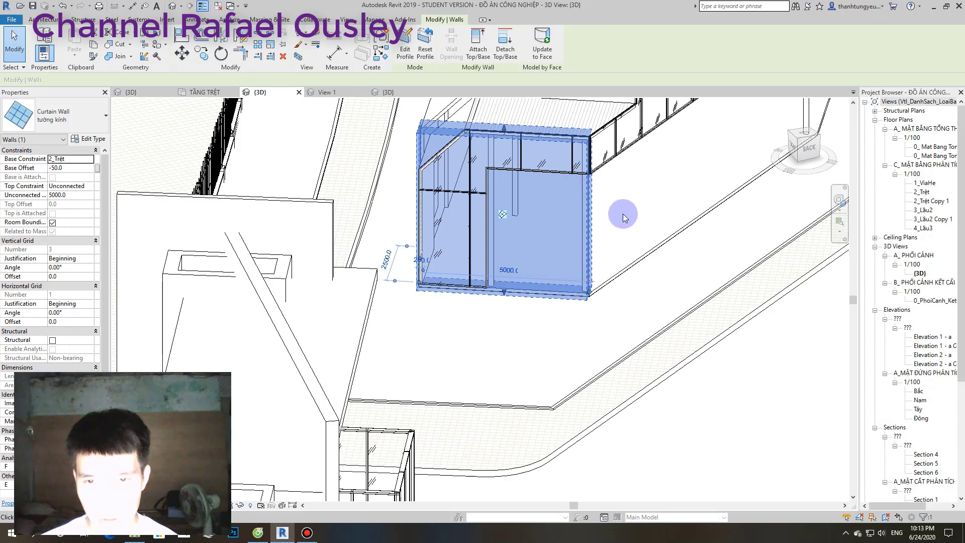
mouse_move(623, 214)
middle_mouse_down("shift")
mouse_move(594, 230)
mouse_move(578, 302)
middle_mouse_up("shift")
left_click(586, 338)
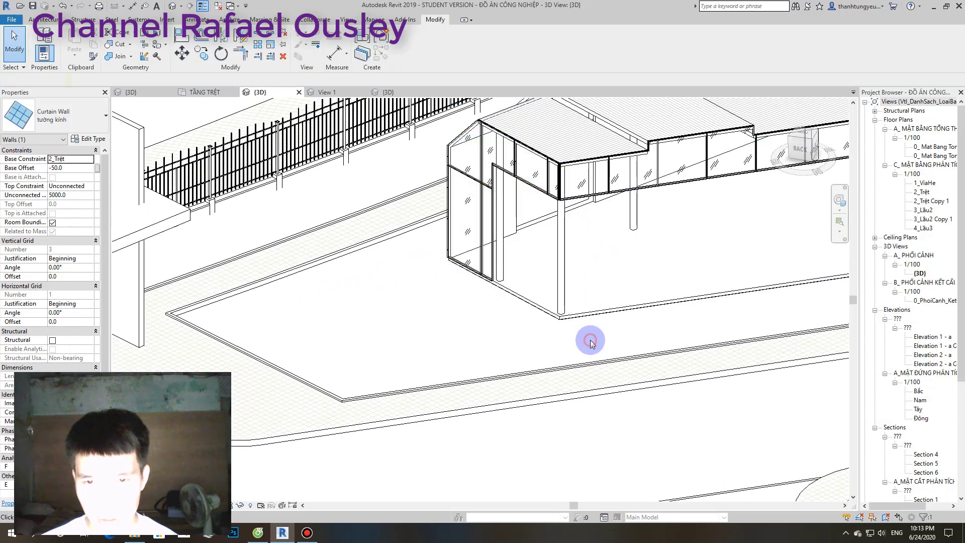
- Window-select the whole glazed shed with its mullions, 188 elements in all
mouse_move(620, 269)
middle_mouse_down("shift")
mouse_move(468, 290)
mouse_move(366, 265)
middle_mouse_up("shift")
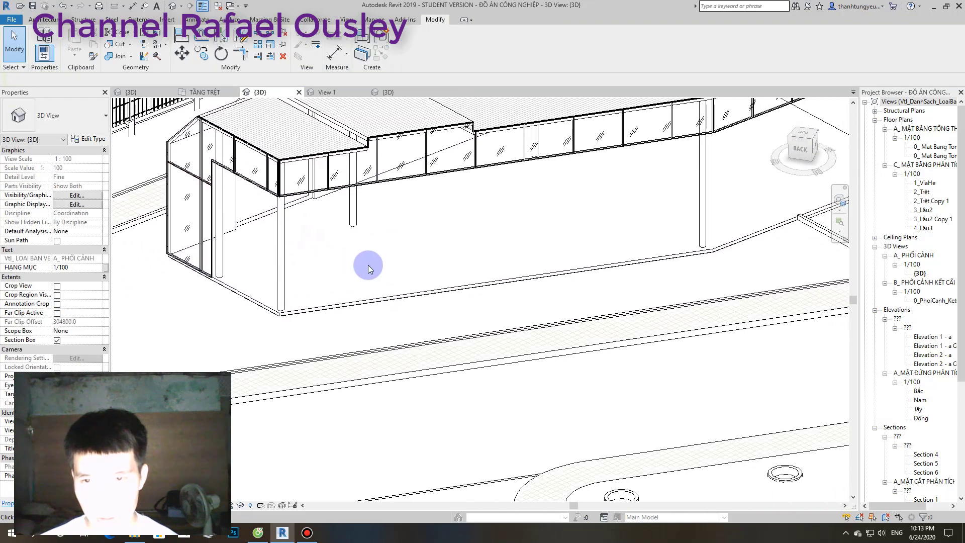
scroll(369, 265, "down", 3)
mouse_move(694, 226)
middle_mouse_down("shift")
mouse_move(609, 241)
mouse_move(523, 280)
mouse_move(659, 313)
mouse_move(538, 280)
middle_mouse_up("shift")
scroll(610, 241, "down", 2)
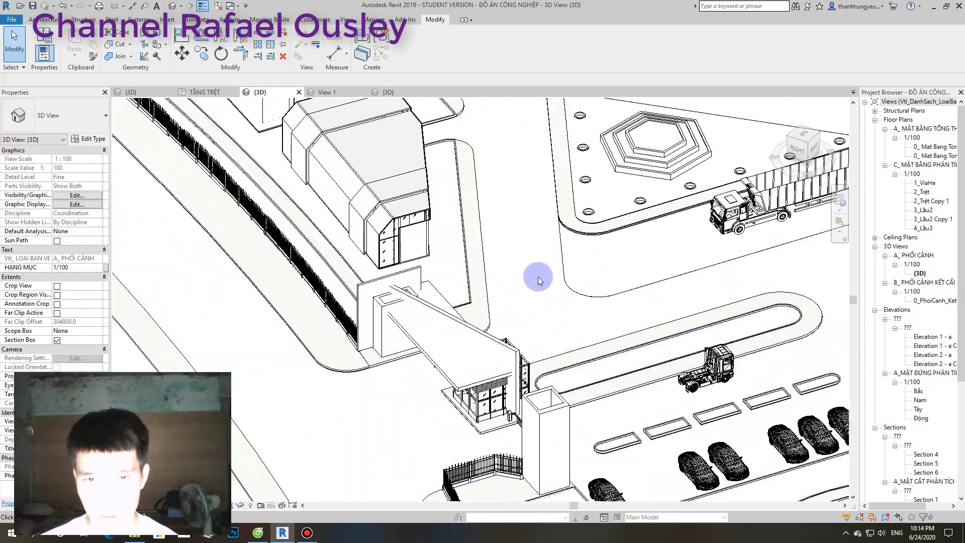
mouse_move(452, 273)
middle_mouse_down("shift")
mouse_move(604, 356)
mouse_move(453, 222)
mouse_move(343, 160)
middle_mouse_up("shift")
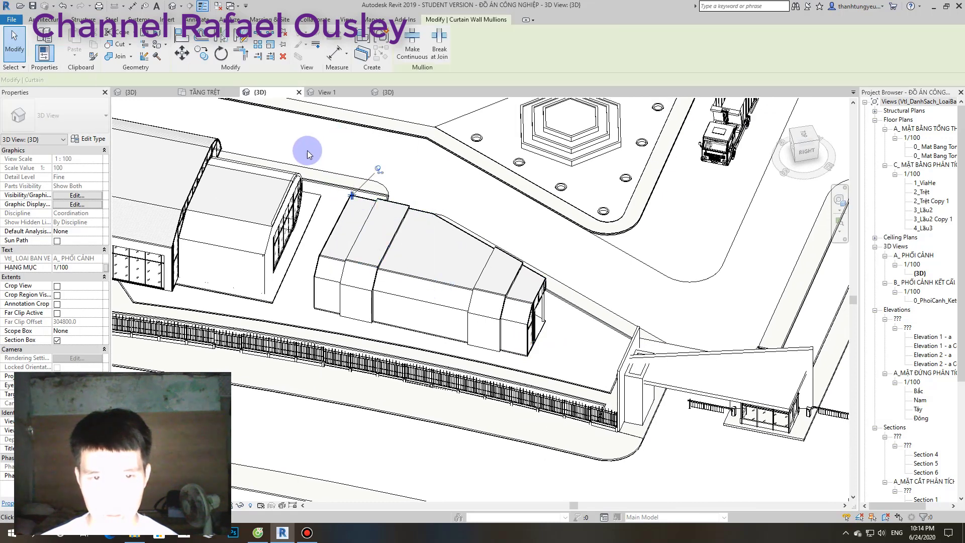
mouse_move(308, 151)
left_mouse_down()
mouse_move(392, 266)
mouse_move(574, 361)
left_mouse_up()
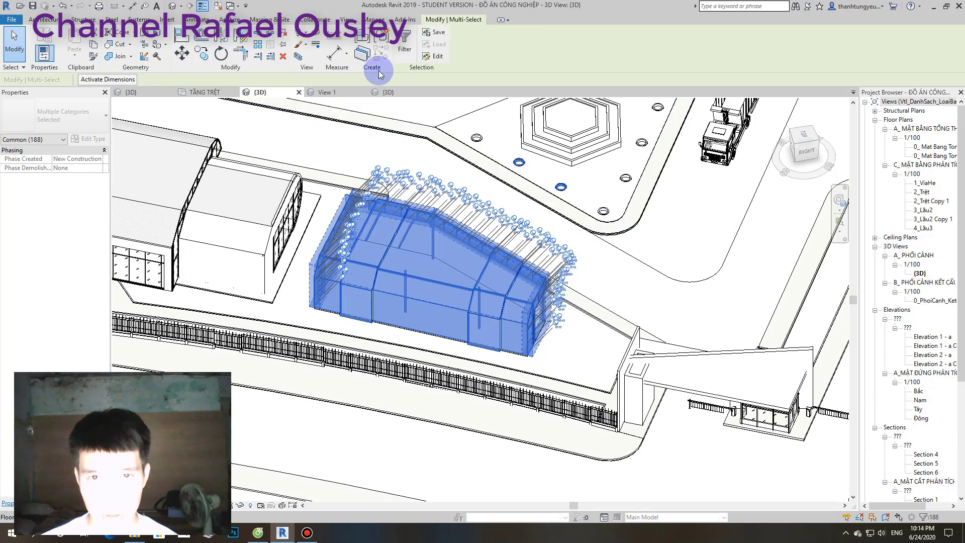
- Group the selected shed elements into a model group named 8
key("ctrl+g")
type("Group 7")
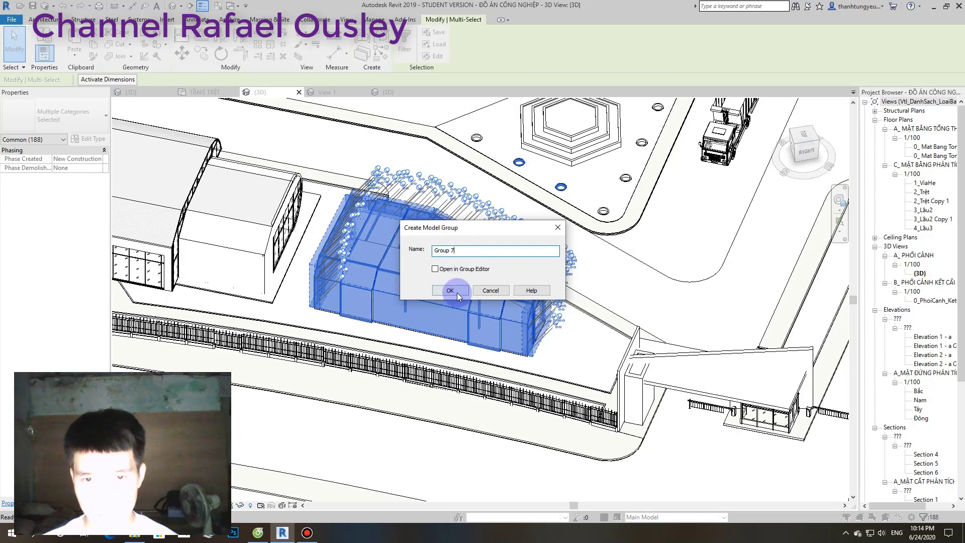
left_click(451, 291)
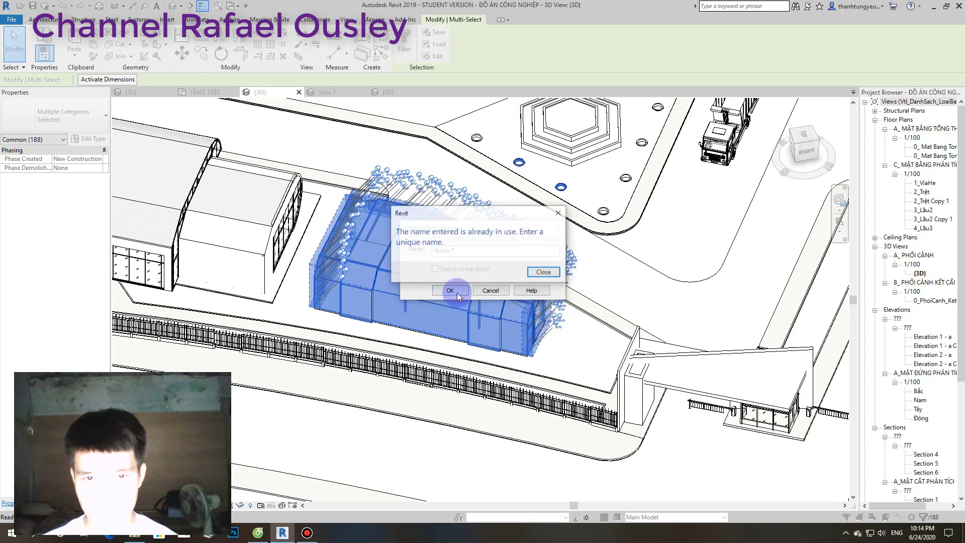
left_click(545, 272)
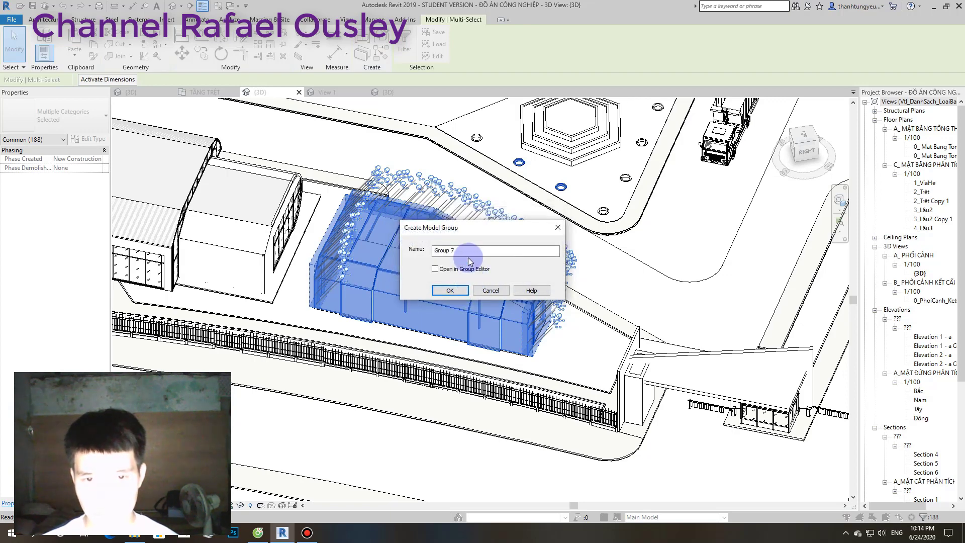
type("8")
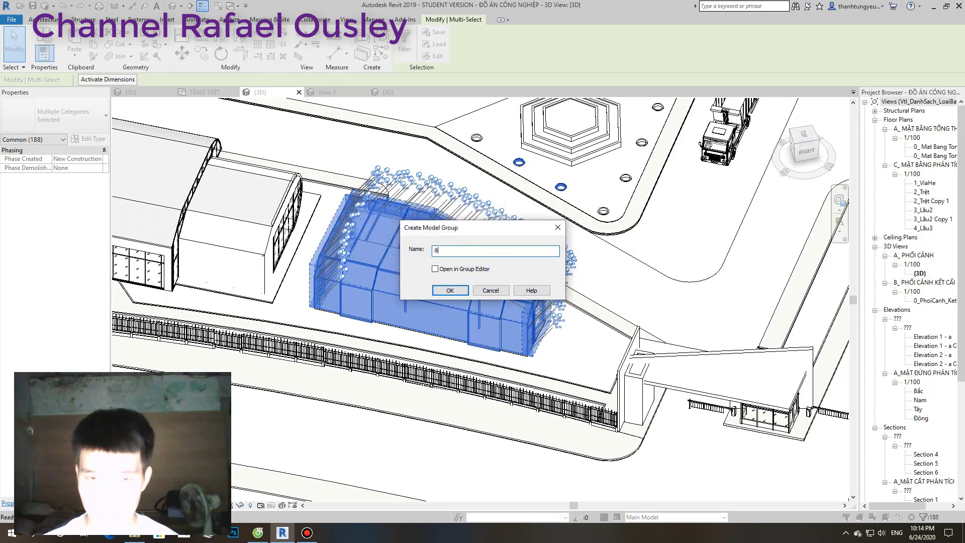
left_click(454, 291)
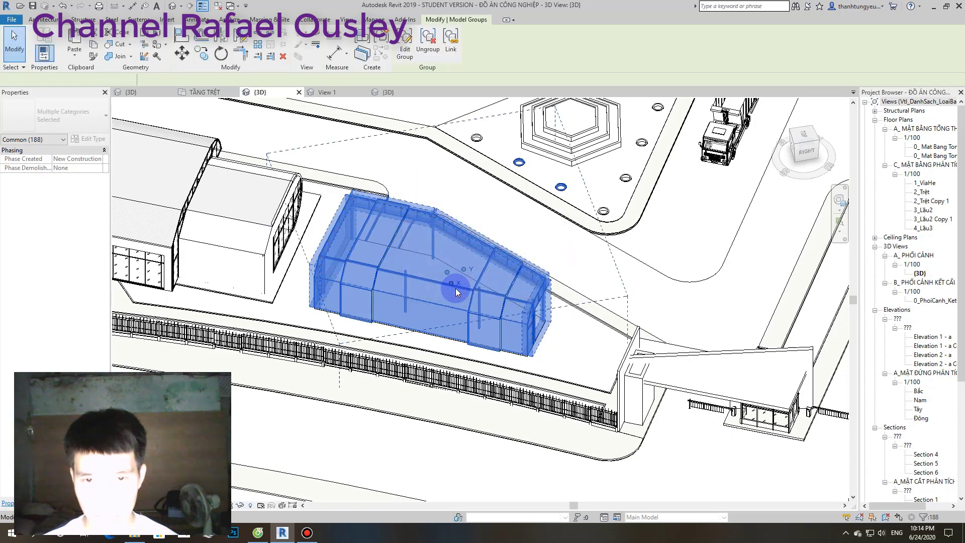
- Replace Group 8 with a new linked project file named 'nhà xe máy'
left_click(446, 47)
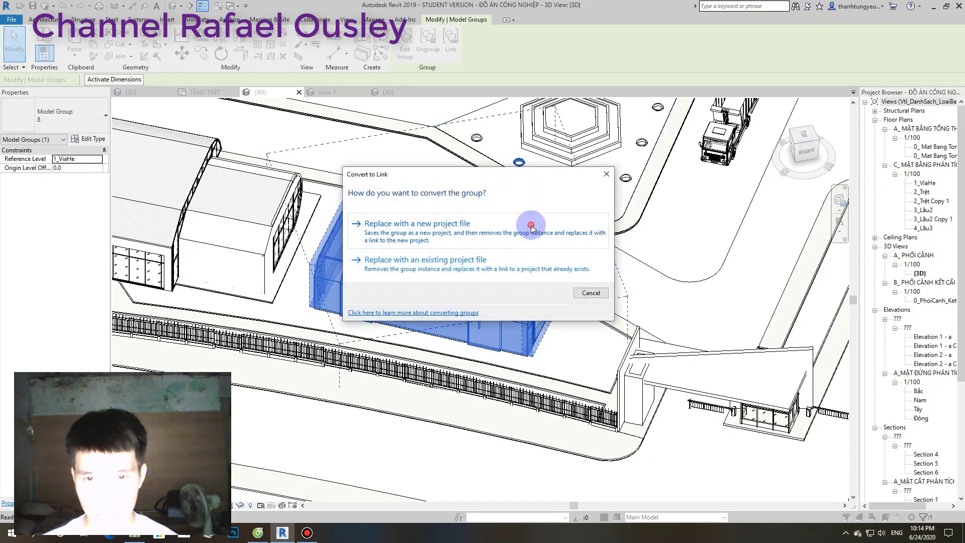
left_click(532, 228)
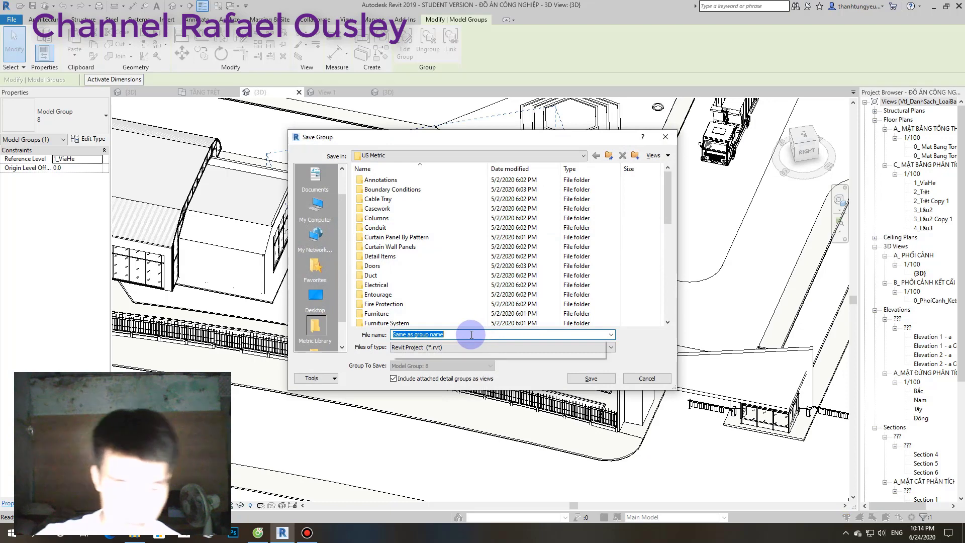
type("nhà x")
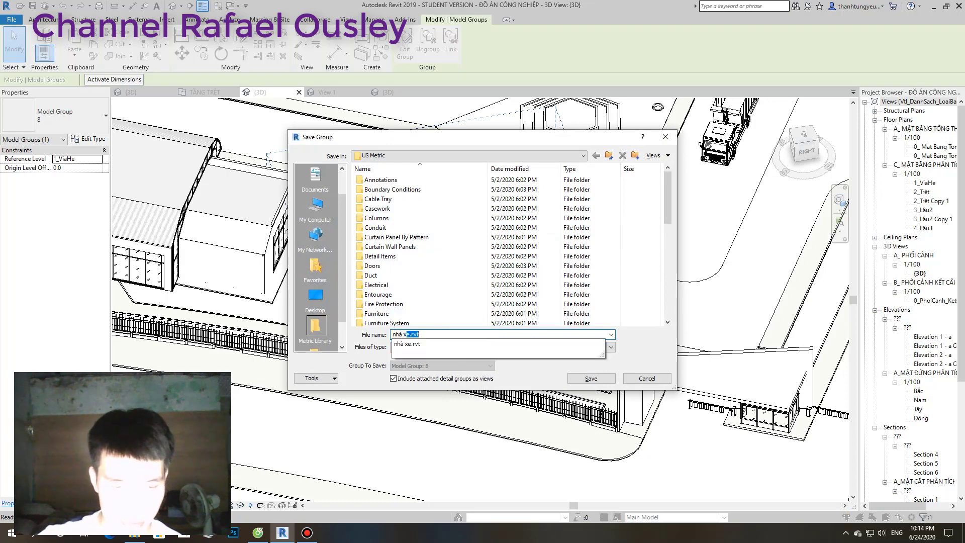
type("e")
left_click(472, 334)
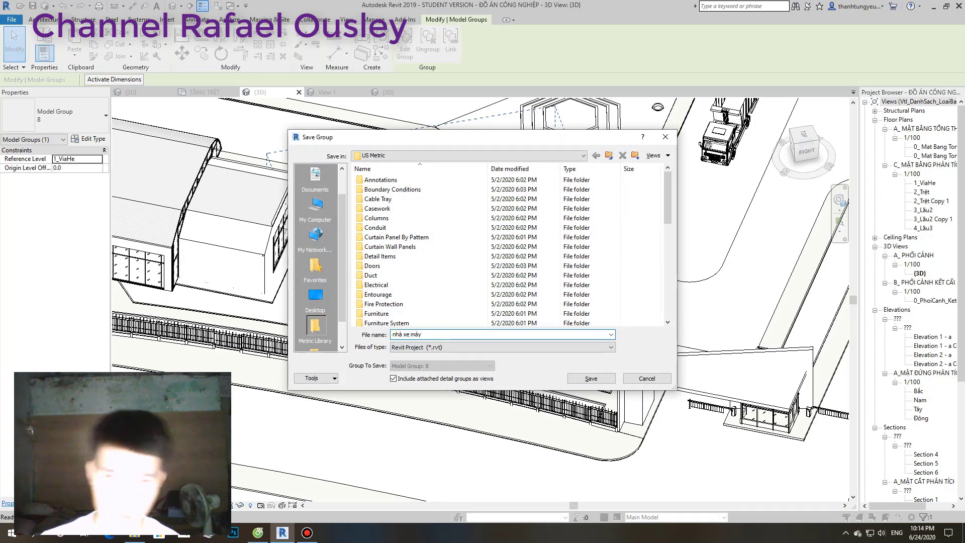
left_click(592, 383)
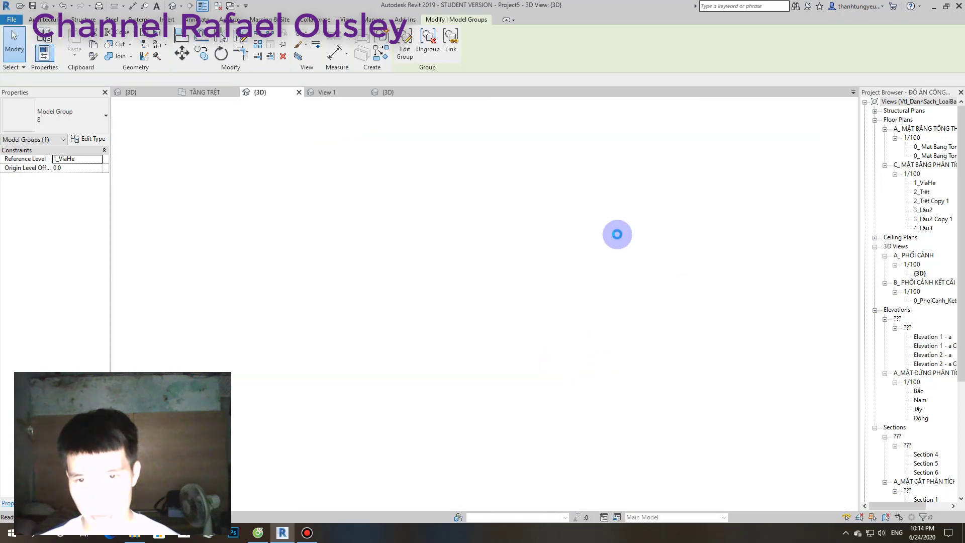
left_click(605, 233)
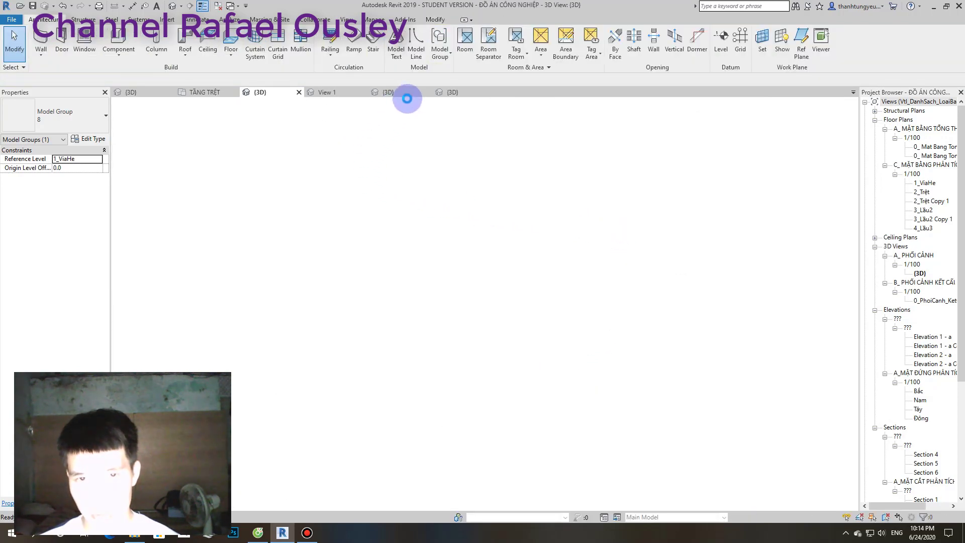
scroll(589, 251, "up", 2)
scroll(588, 250, "up", 1)
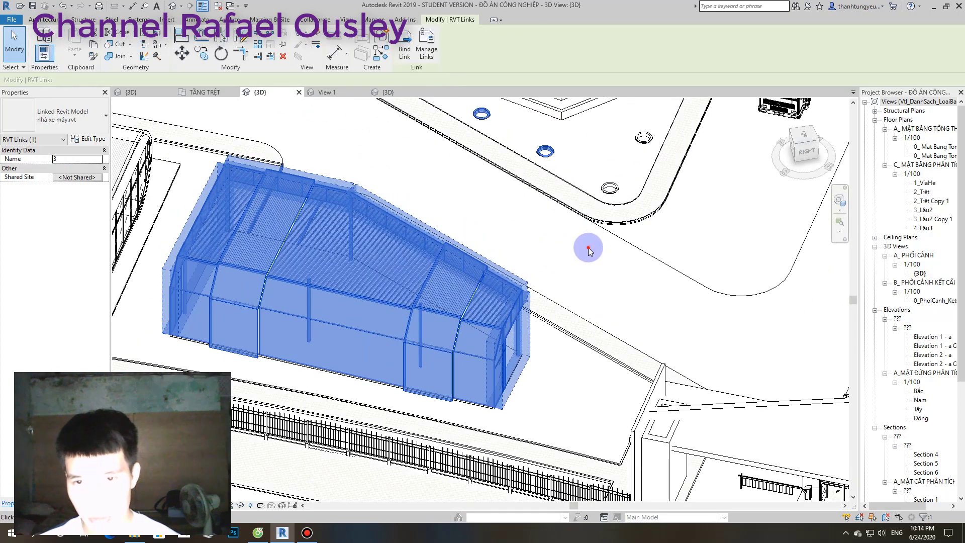
left_click(589, 250)
scroll(589, 250, "up", 2)
scroll(663, 190, "up", 1)
scroll(581, 238, "up", 1)
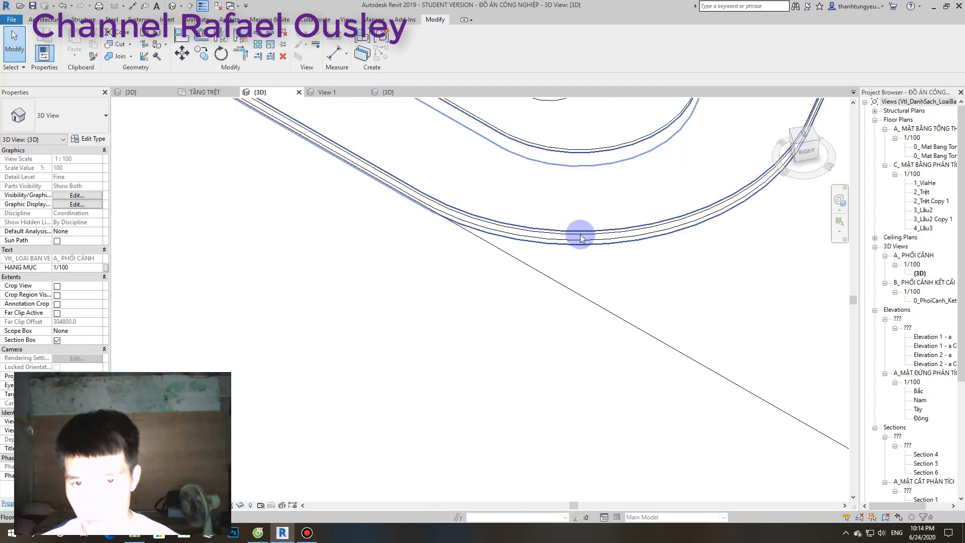
left_click(490, 222)
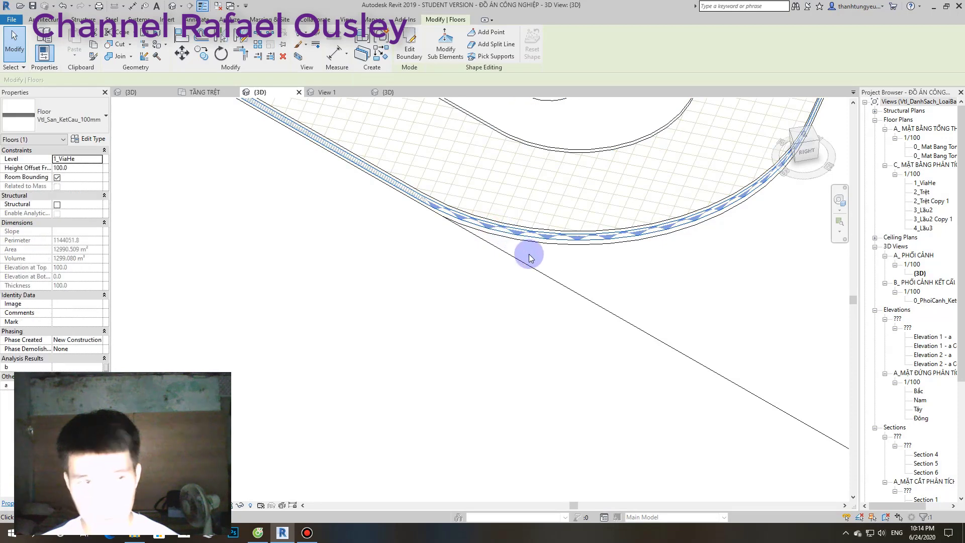
middle_click_drag(529, 258, 465, 261, "shift")
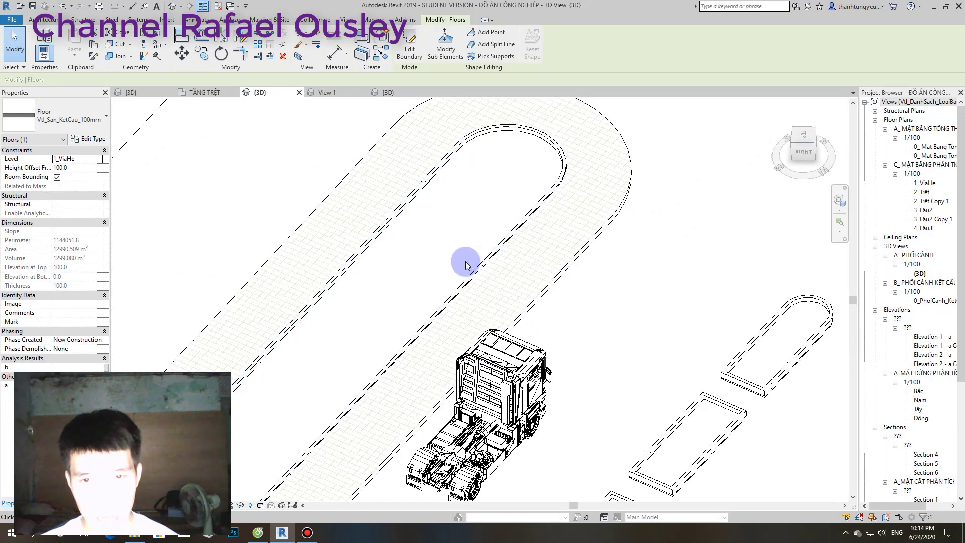
key("Escape")
scroll(571, 165, "up", 2)
scroll(577, 151, "up", 1)
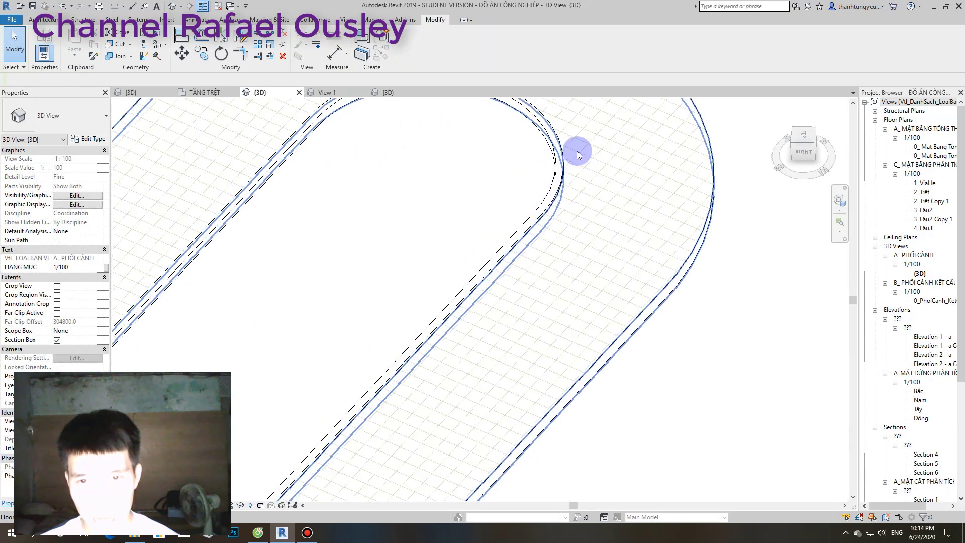
left_click(526, 227)
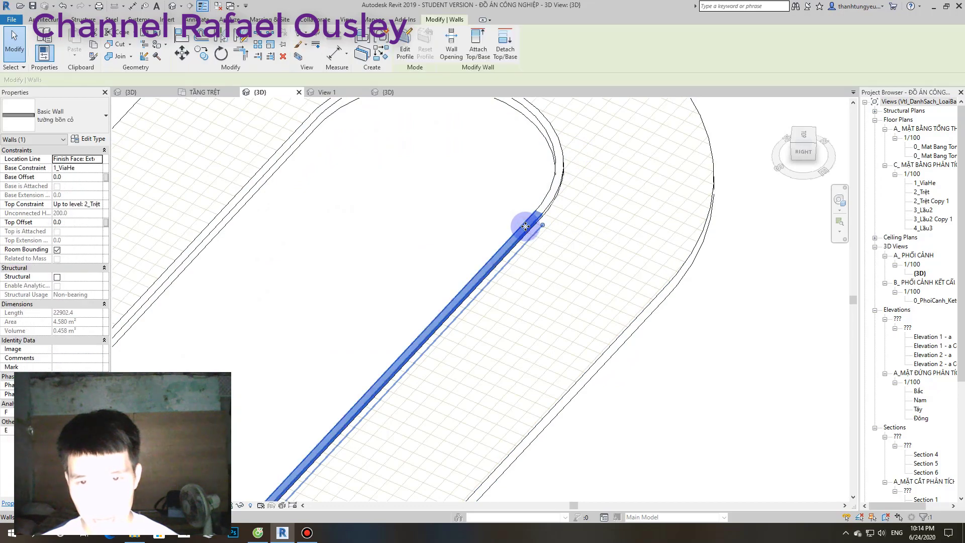
scroll(521, 233, "down", 3)
scroll(521, 236, "down", 2)
middle_click_drag(521, 236, 638, 164)
scroll(503, 395, "down", 1)
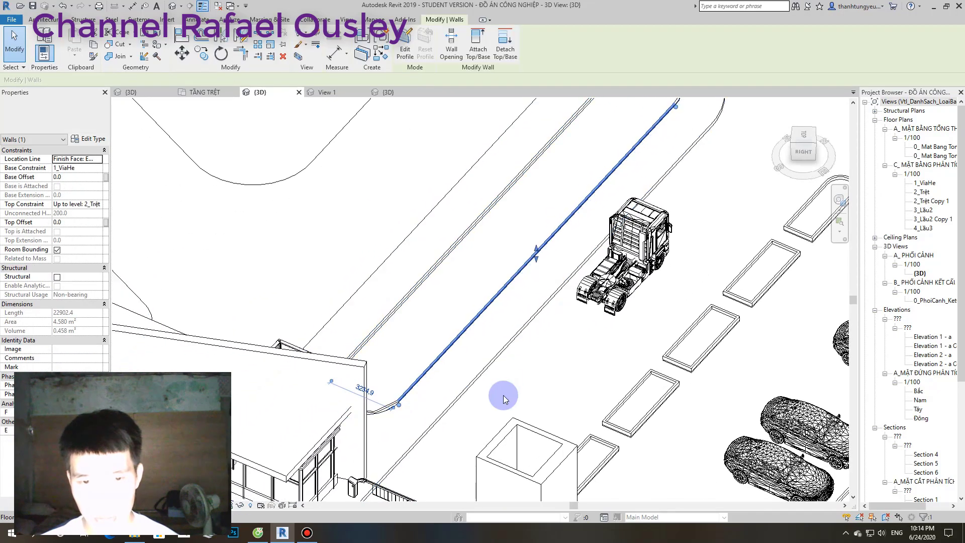
left_click(503, 395)
scroll(521, 394, "down", 2)
middle_click_drag(522, 394, 483, 399, "shift")
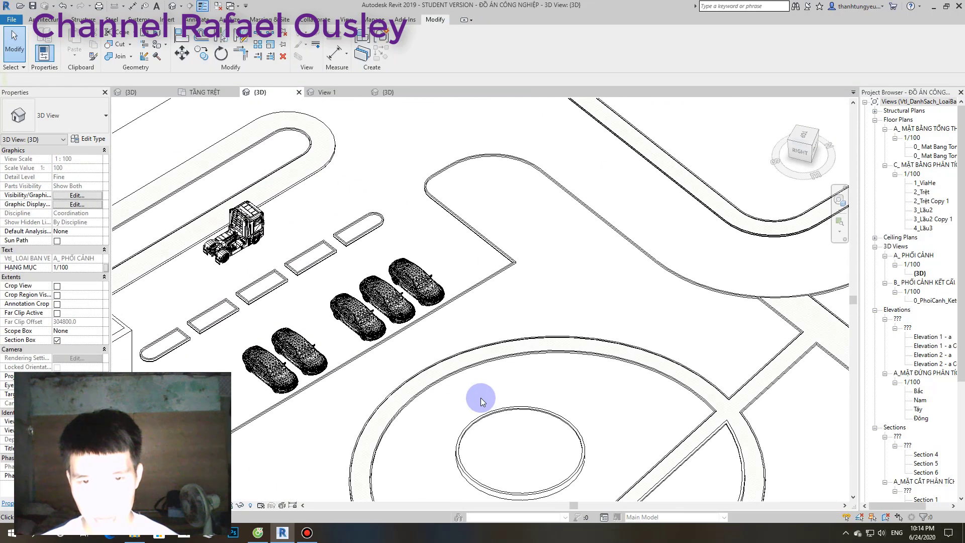
scroll(442, 392, "down", 2)
scroll(532, 339, "up", 1)
middle_click_drag(532, 338, 542, 335, "shift")
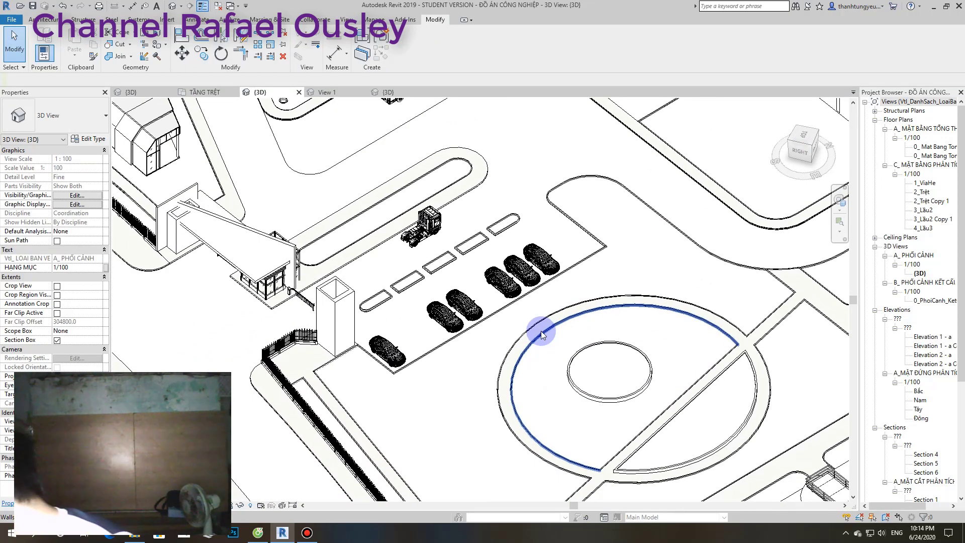
scroll(311, 201, "down", 1)
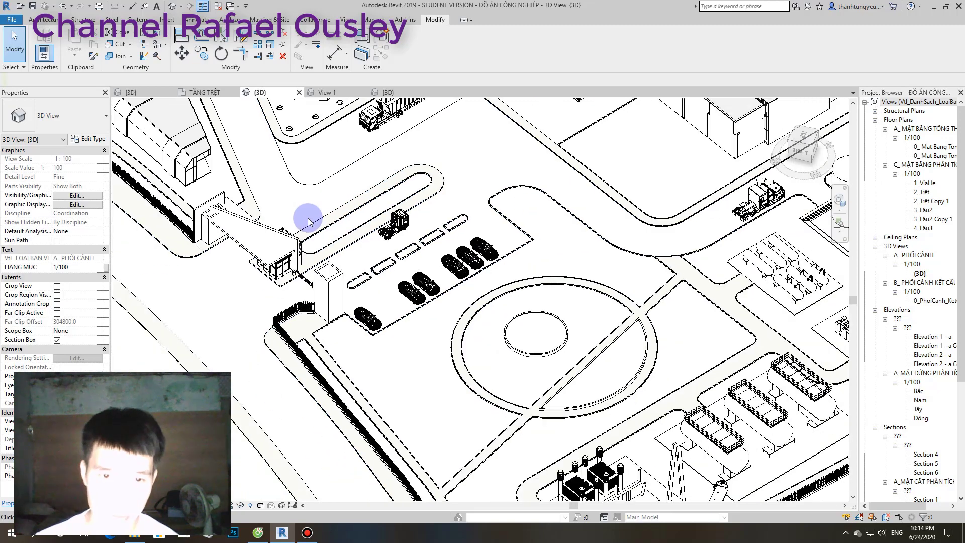
mouse_move(334, 216)
middle_mouse_down("shift")
mouse_move(491, 334)
mouse_move(689, 248)
mouse_move(572, 243)
mouse_move(507, 365)
mouse_move(612, 245)
middle_mouse_up("shift")
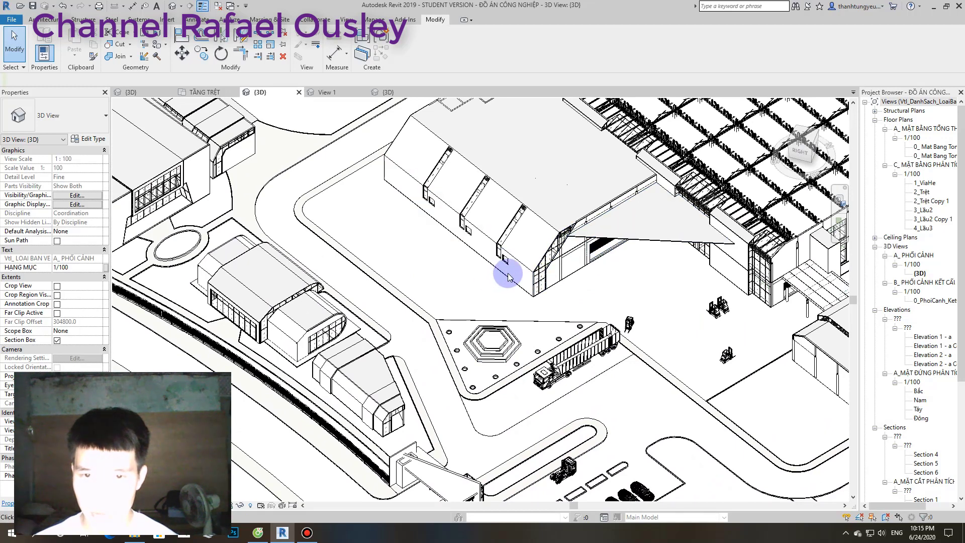
- Close ĐỒ ÁN CÔNG NGHIỆP, the truck family and the substation family unsaved, returning to MBTT's 3D view
left_click(300, 92)
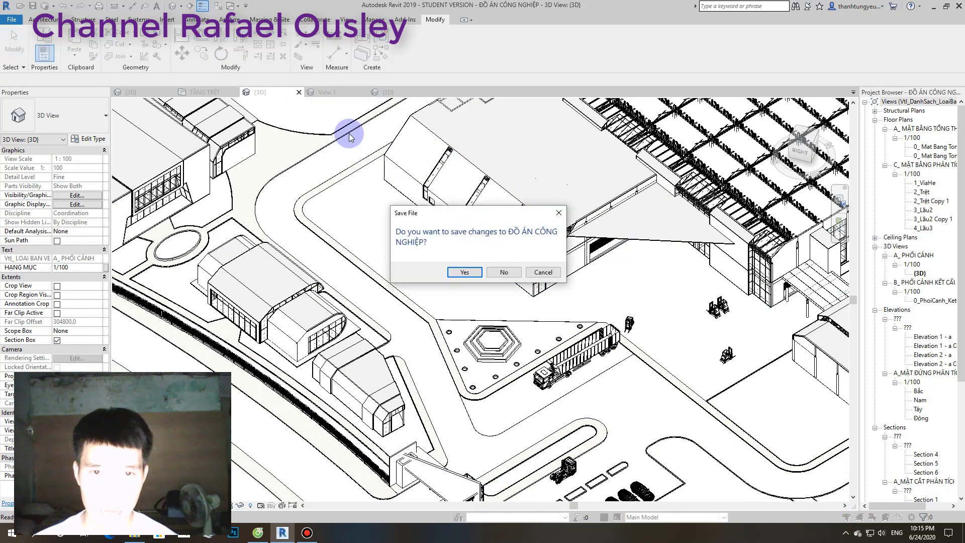
left_click(502, 274)
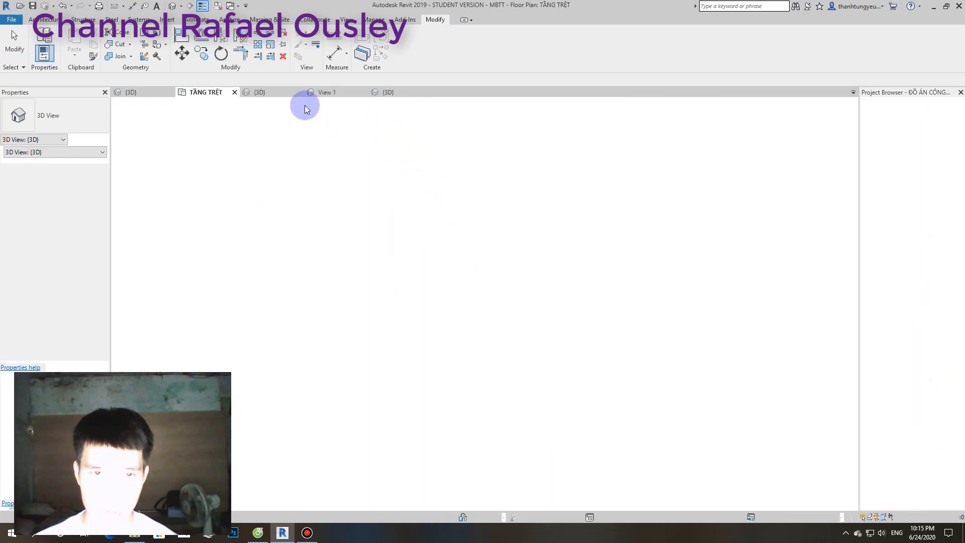
left_click(363, 93)
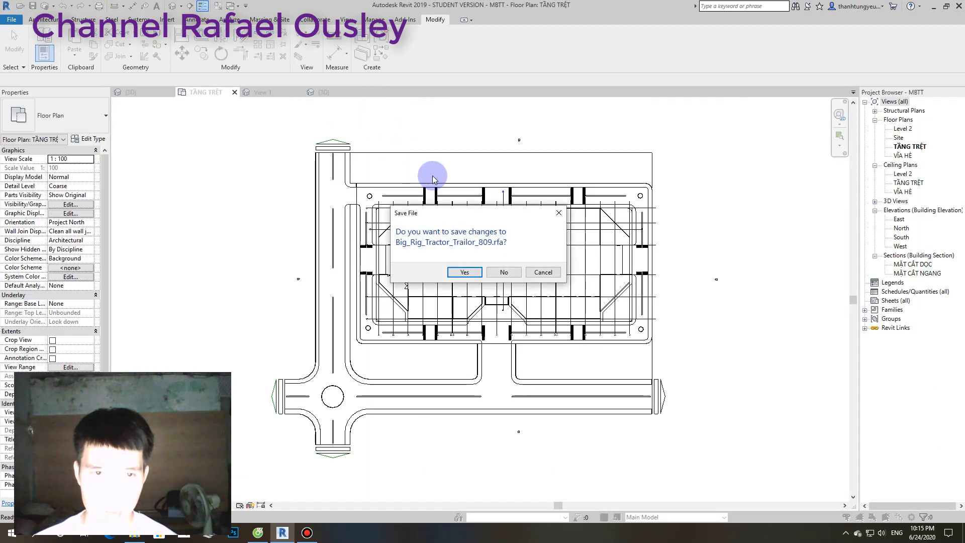
left_click(504, 272)
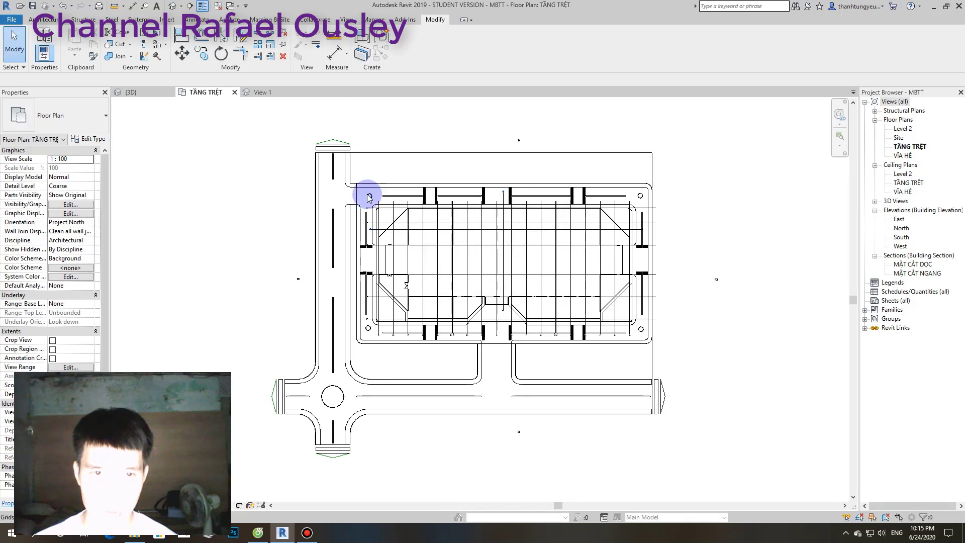
left_click(261, 94)
left_click(299, 92)
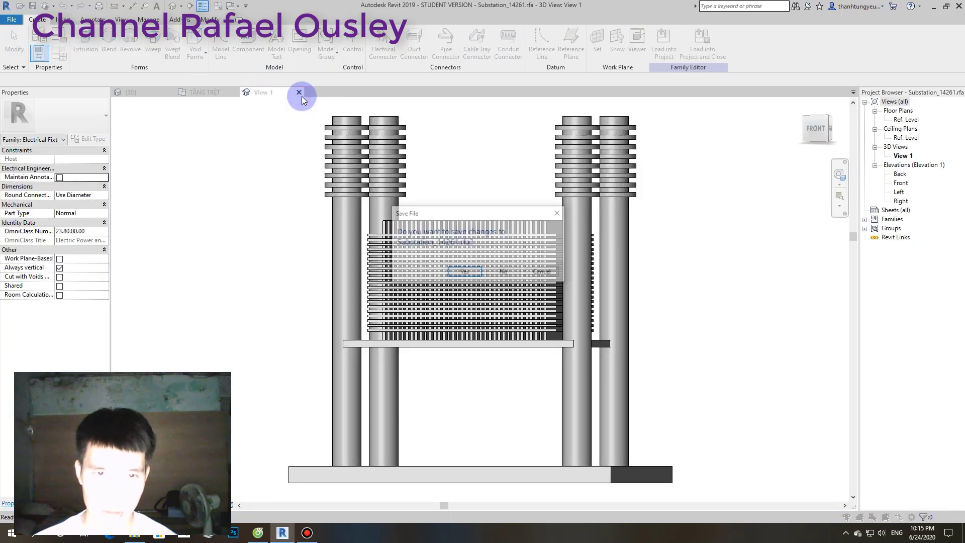
left_click(505, 273)
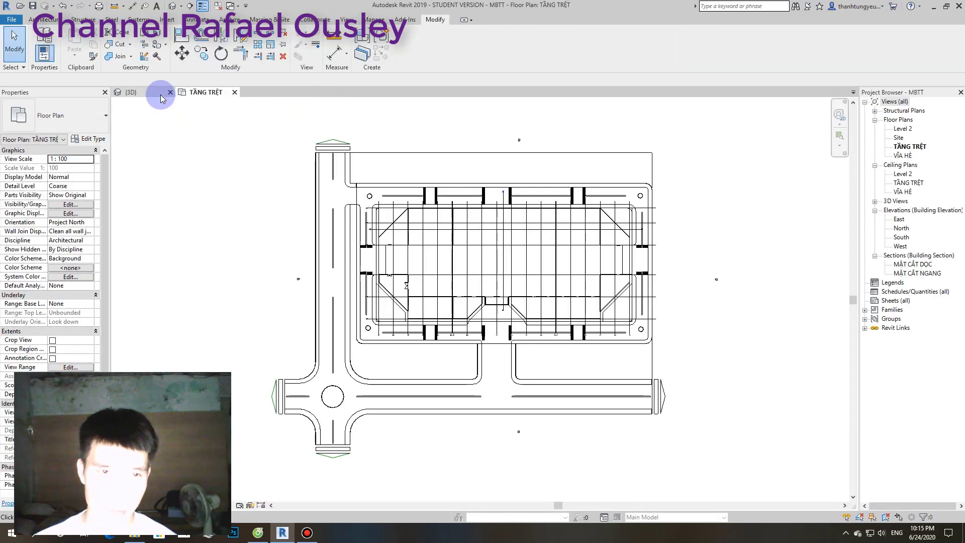
left_click(161, 94)
mouse_move(400, 271)
middle_mouse_down("shift")
mouse_move(444, 272)
mouse_move(392, 392)
mouse_move(573, 362)
mouse_move(611, 287)
middle_mouse_up("shift")
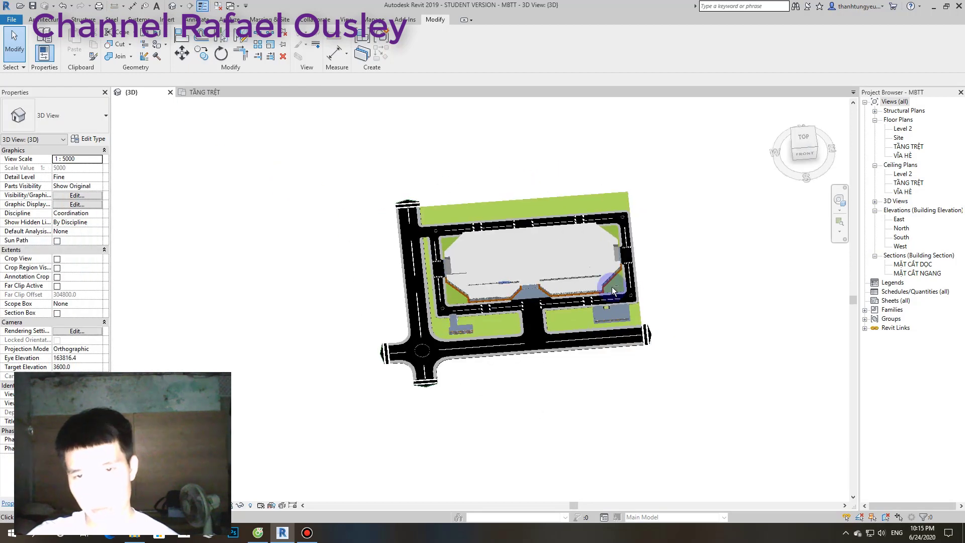
- Switch to MBTT's TẦNG TRỆT floor plan and zoom in on the building
left_click(202, 93)
scroll(406, 198, "up", 2)
scroll(338, 237, "up", 1)
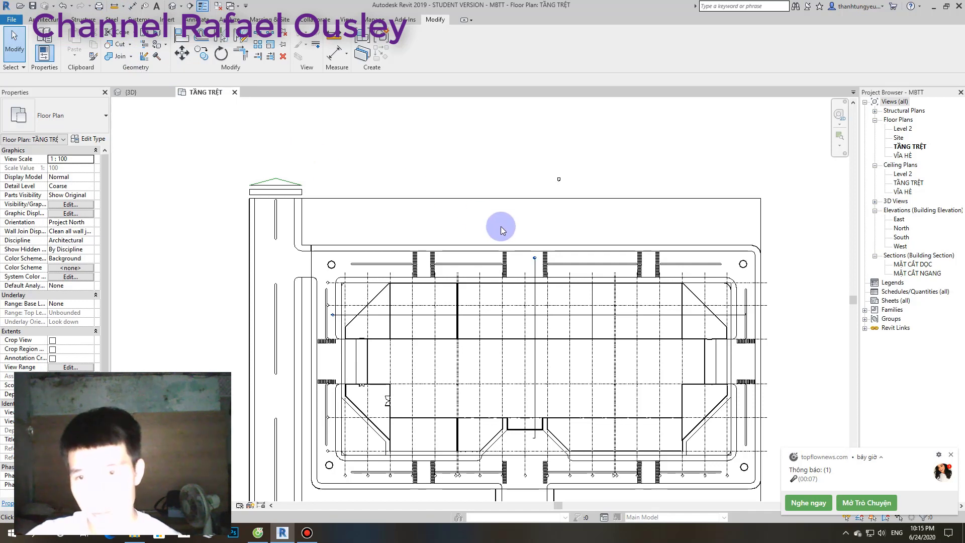
left_click(603, 256)
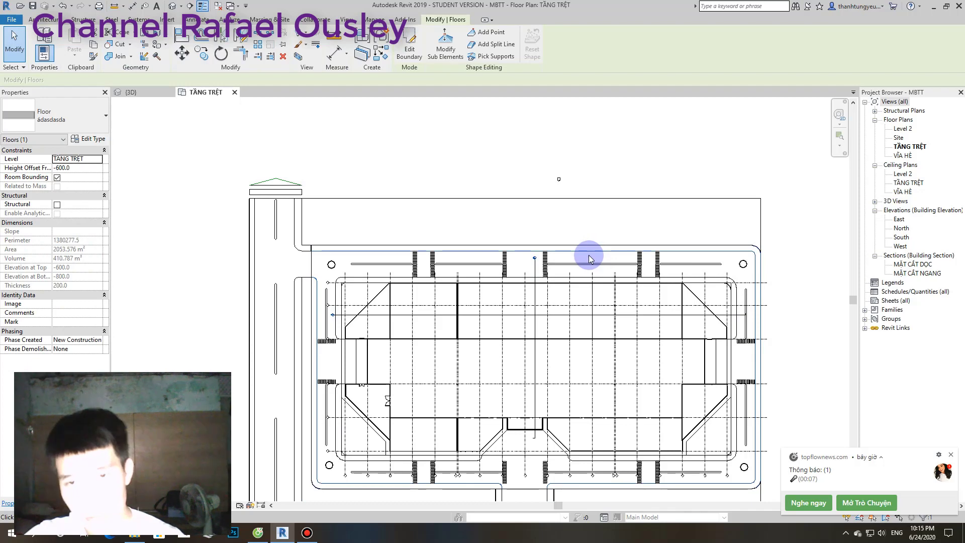
scroll(589, 257, "up", 2)
key("Escape")
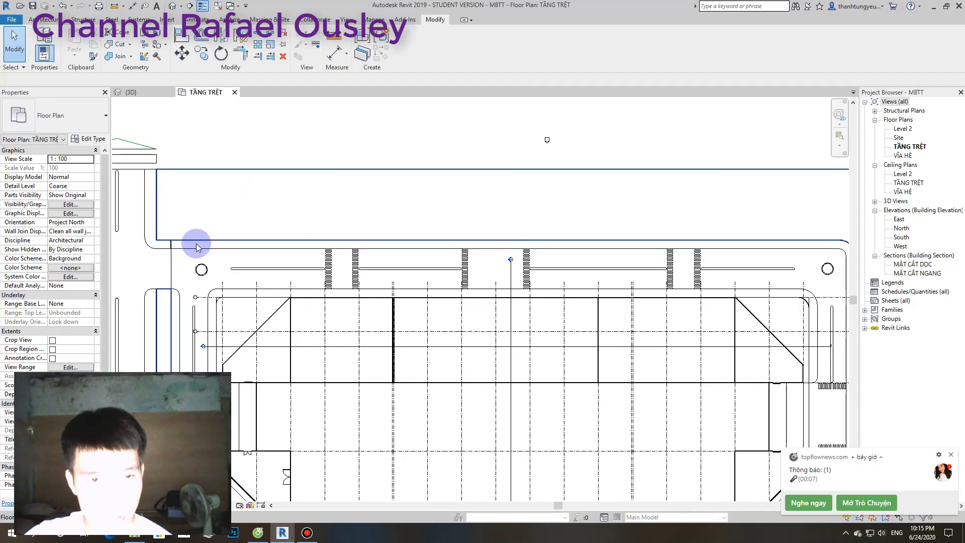
left_click(197, 248)
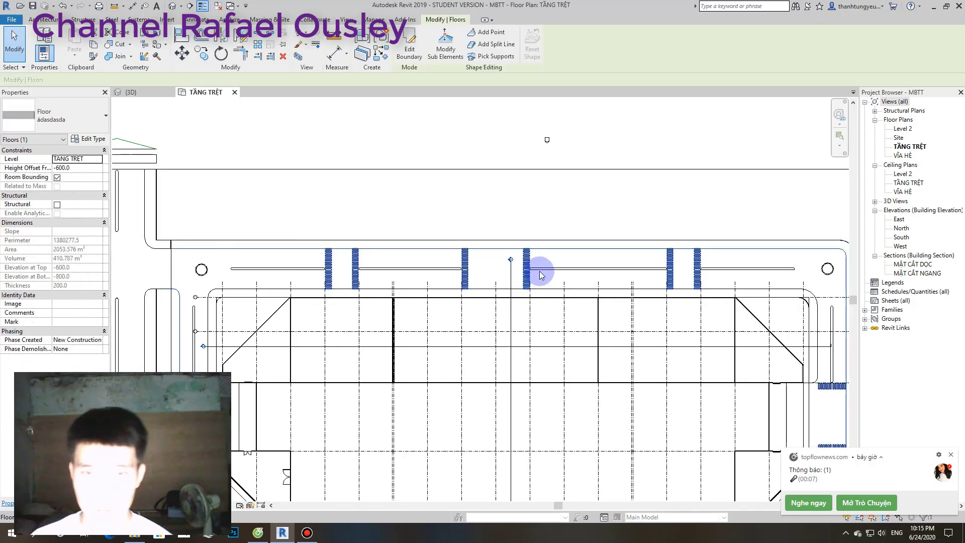
key("Escape")
middle_click_drag(646, 226, 401, 250)
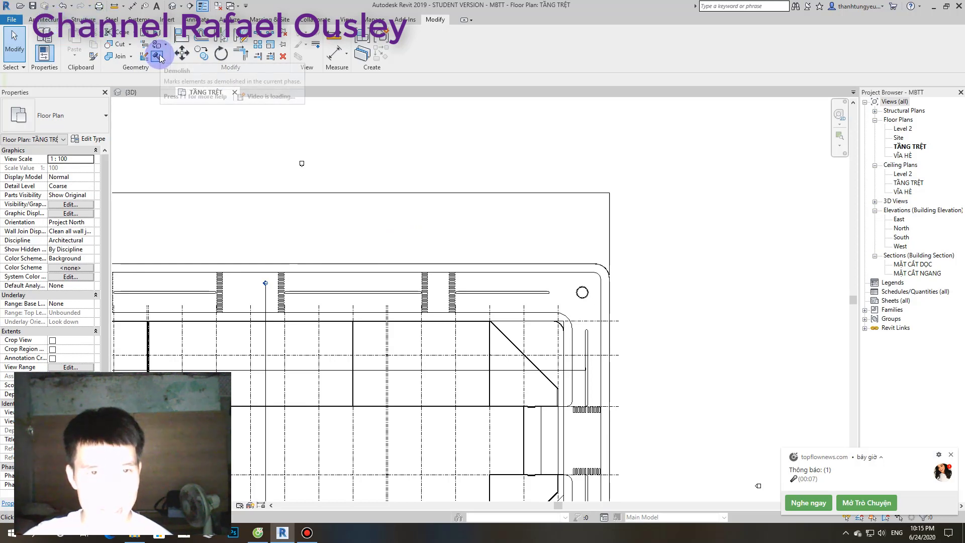
left_click(83, 19)
left_click(54, 20)
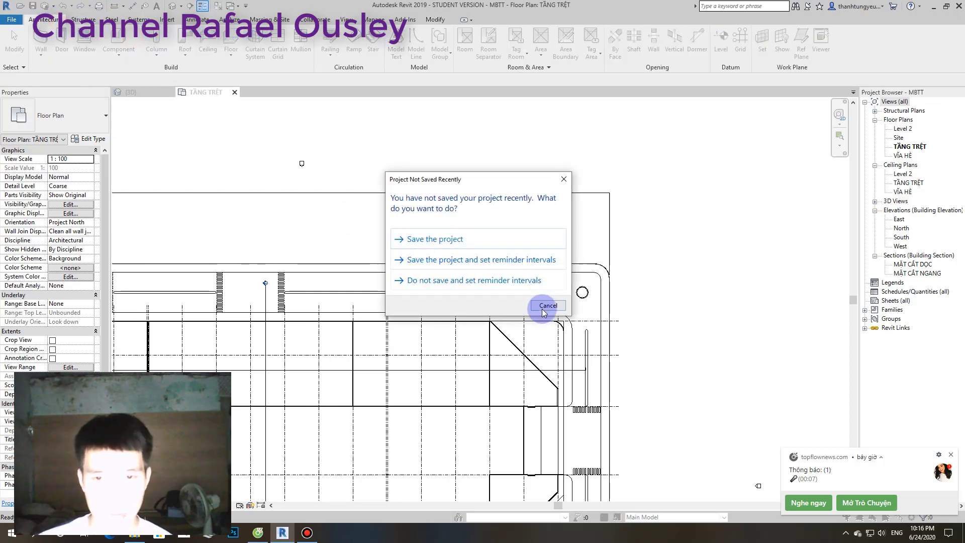
- Dismiss the save reminder and place a first Switchyard gantry-crane component on the site
left_click(544, 312)
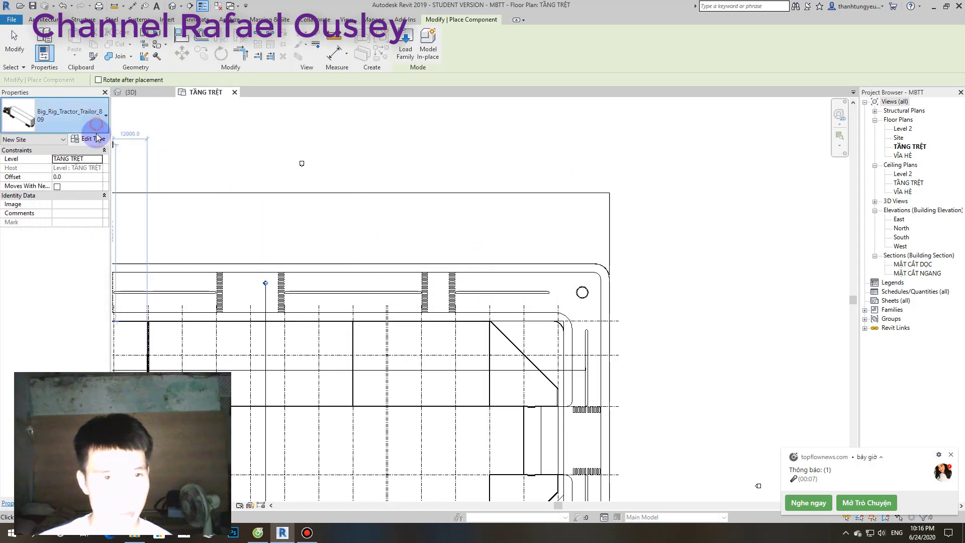
scroll(50, 270, "down", 1)
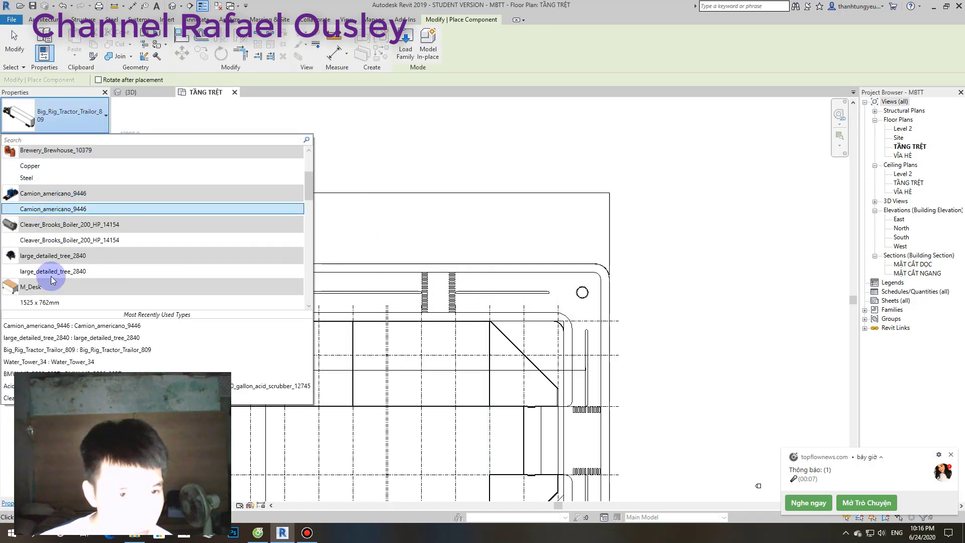
scroll(53, 280, "down", 1)
scroll(51, 276, "up", 3)
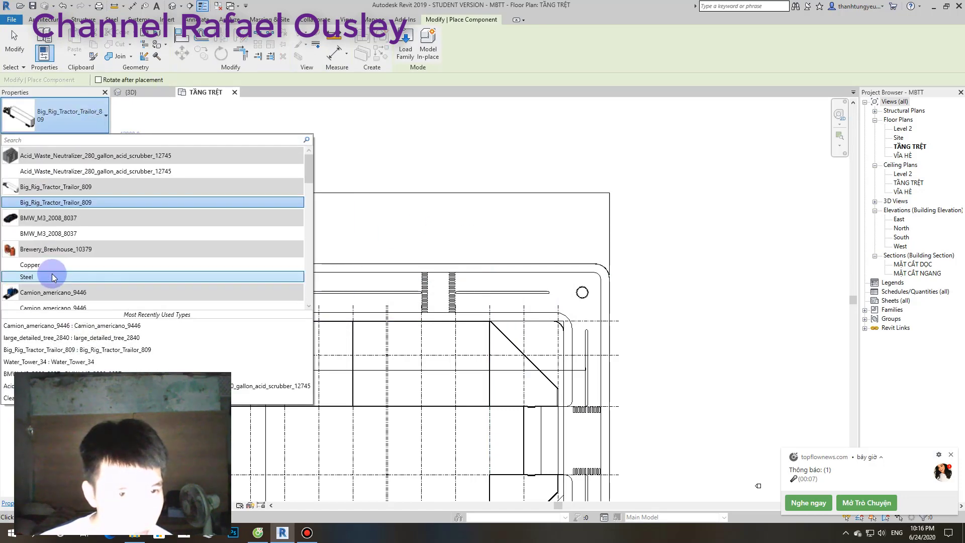
scroll(48, 221, "down", 3)
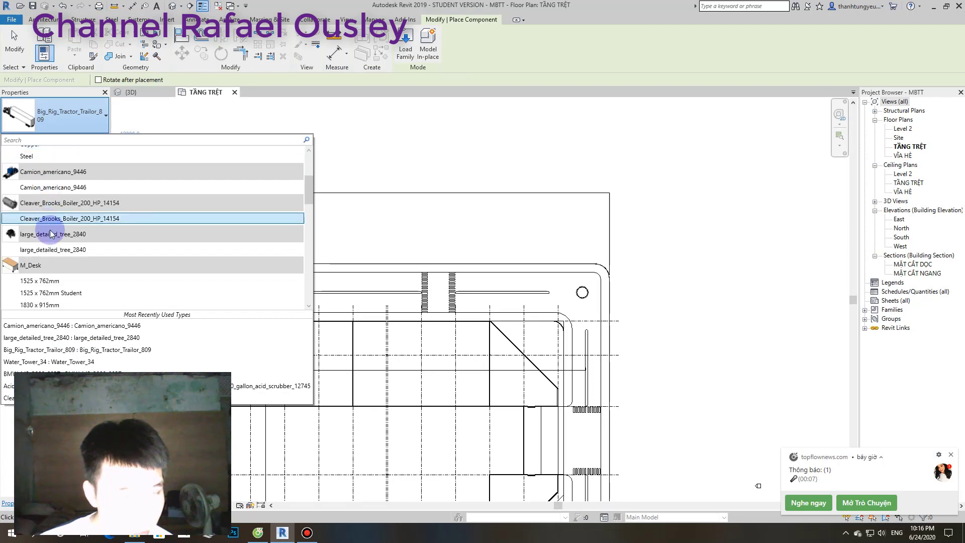
scroll(74, 233, "down", 3)
scroll(71, 250, "down", 3)
scroll(70, 249, "down", 3)
scroll(56, 257, "down", 3)
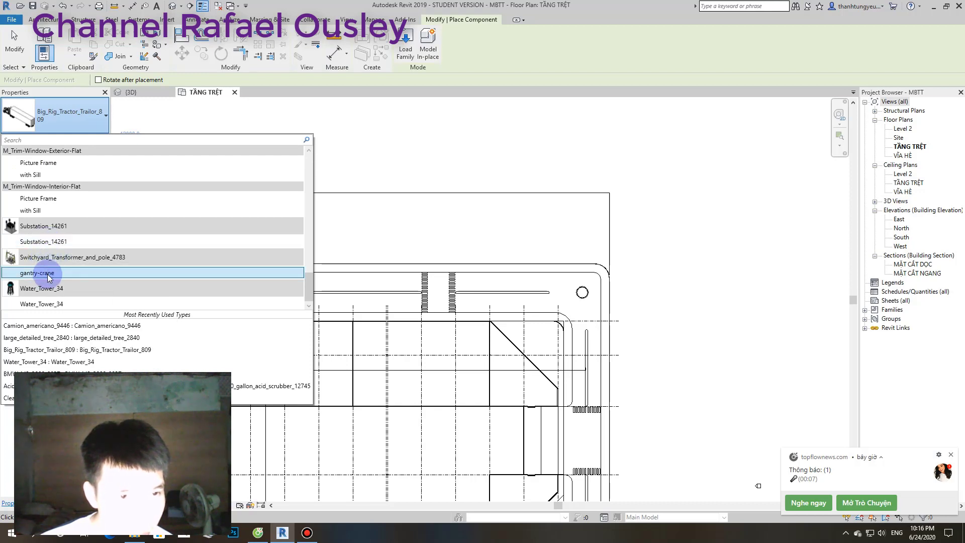
left_click(48, 276)
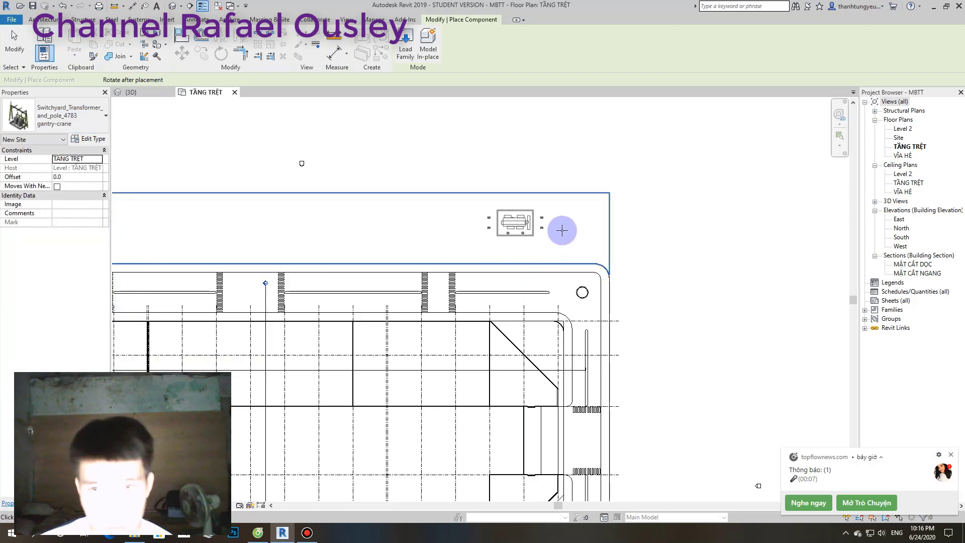
scroll(577, 226, "up", 1)
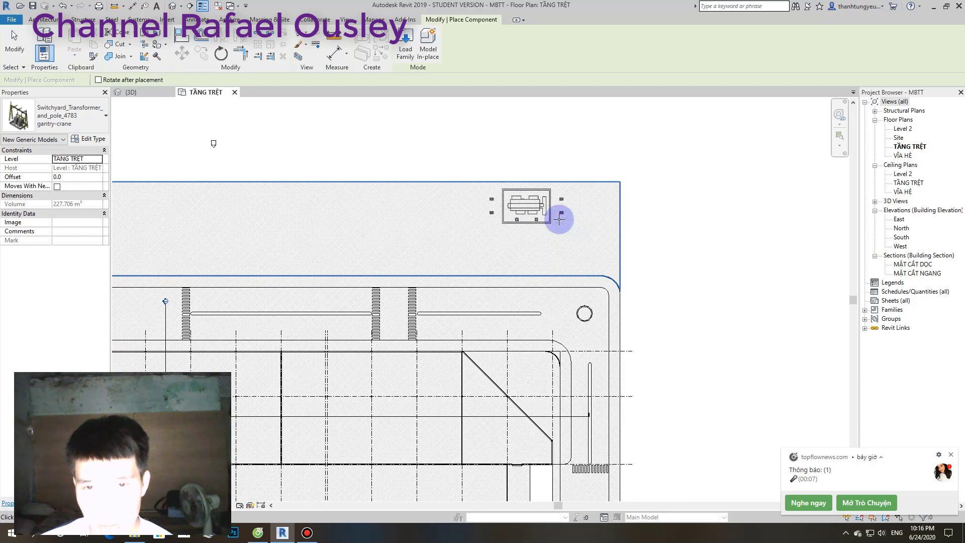
left_click(560, 219)
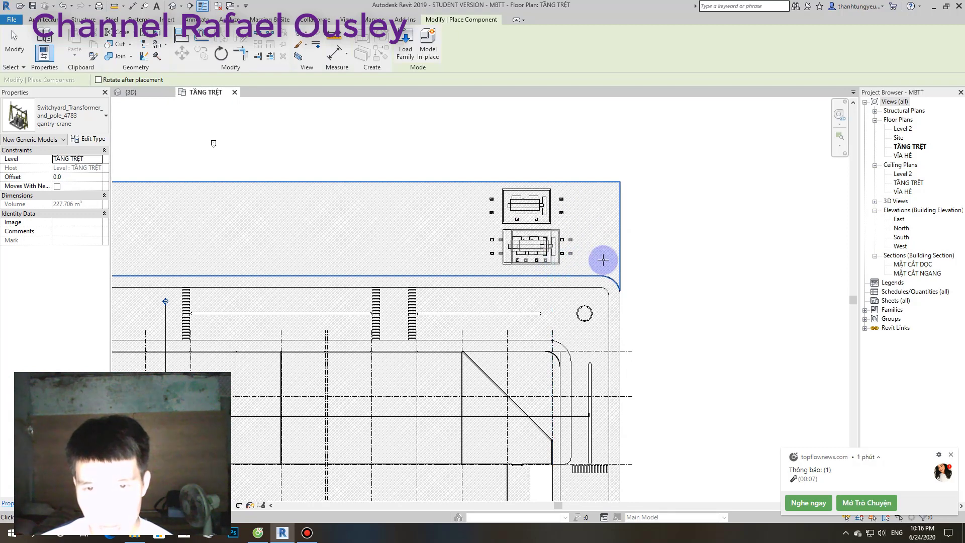
scroll(610, 254, "down", 2)
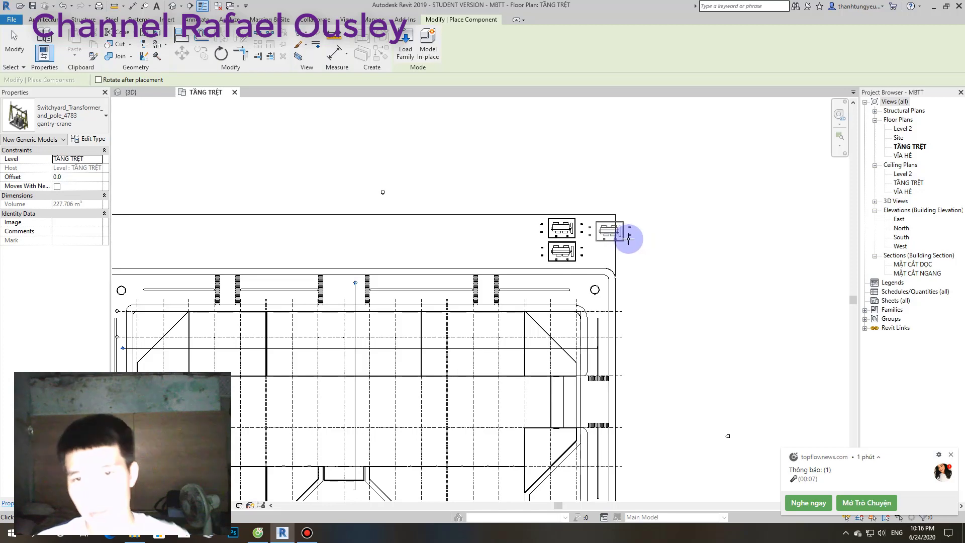
scroll(577, 239, "up", 2)
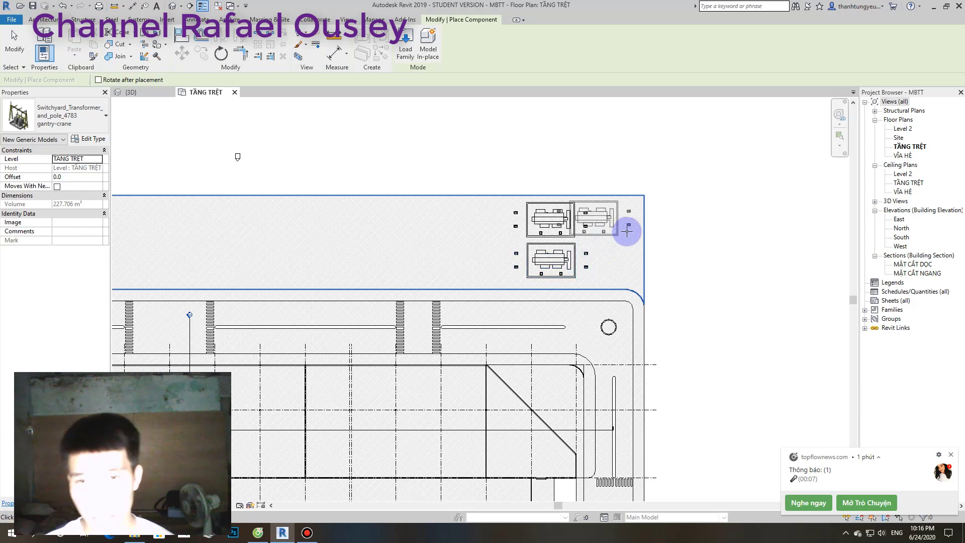
key("Escape")
- Undo the misplaced gantry-crane components
scroll(611, 251, "up", 3)
scroll(551, 265, "up", 2)
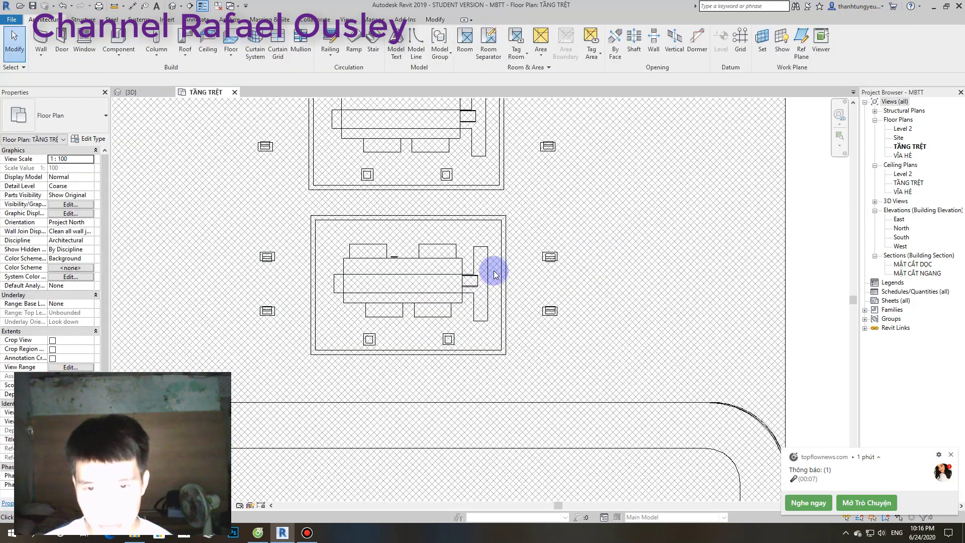
left_click(500, 295)
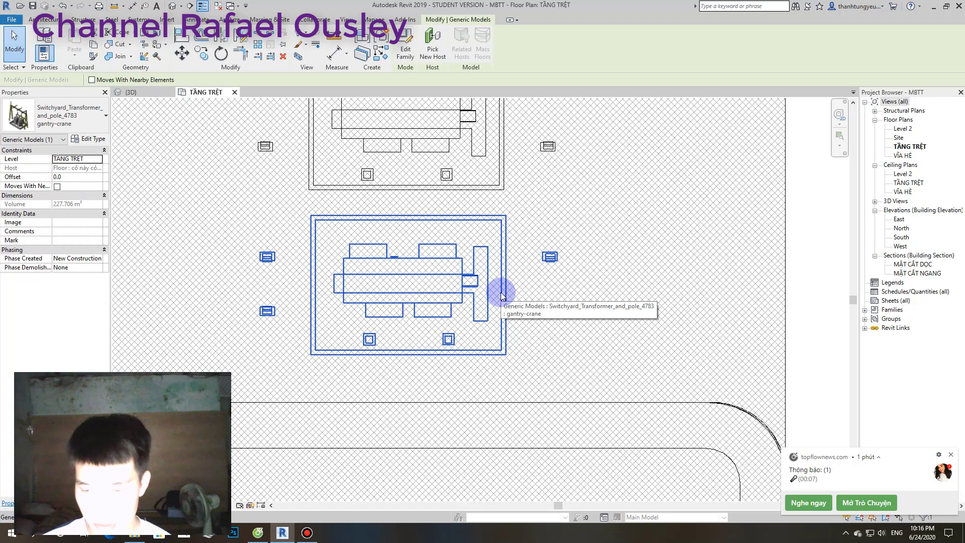
key("ctrl+z")
key("ctrl+z")
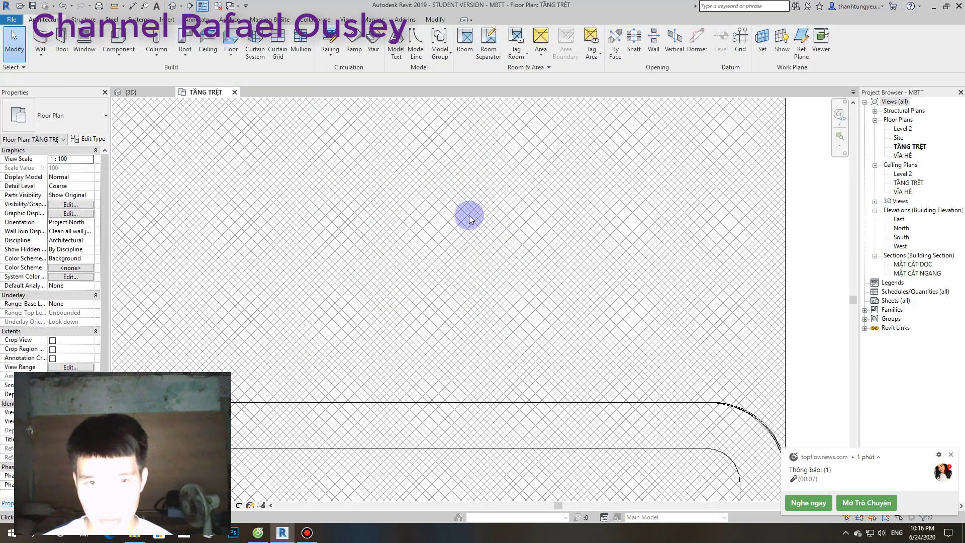
scroll(469, 238, "down", 3)
- Place four gantry cranes in a two-by-two block at the plan's top-right corner
left_click(118, 40)
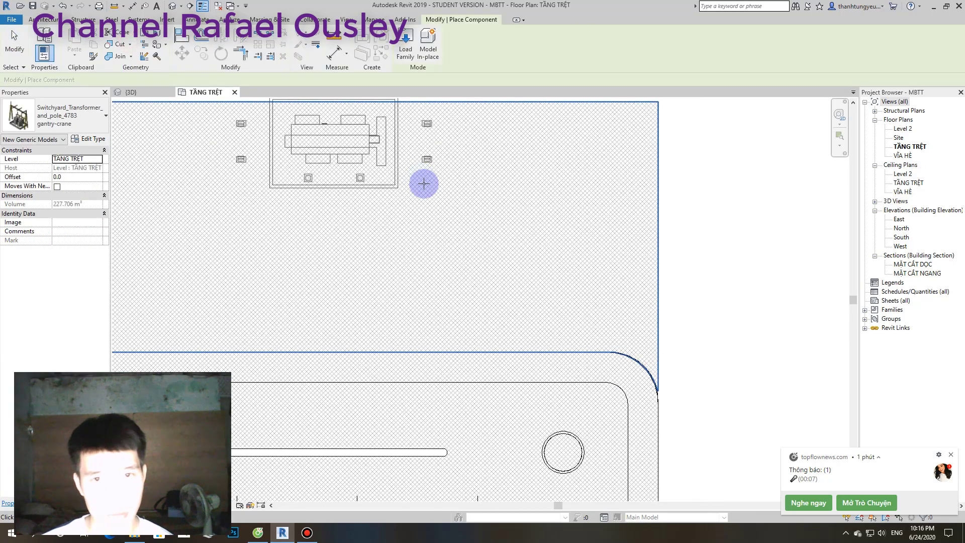
scroll(530, 196, "down", 2)
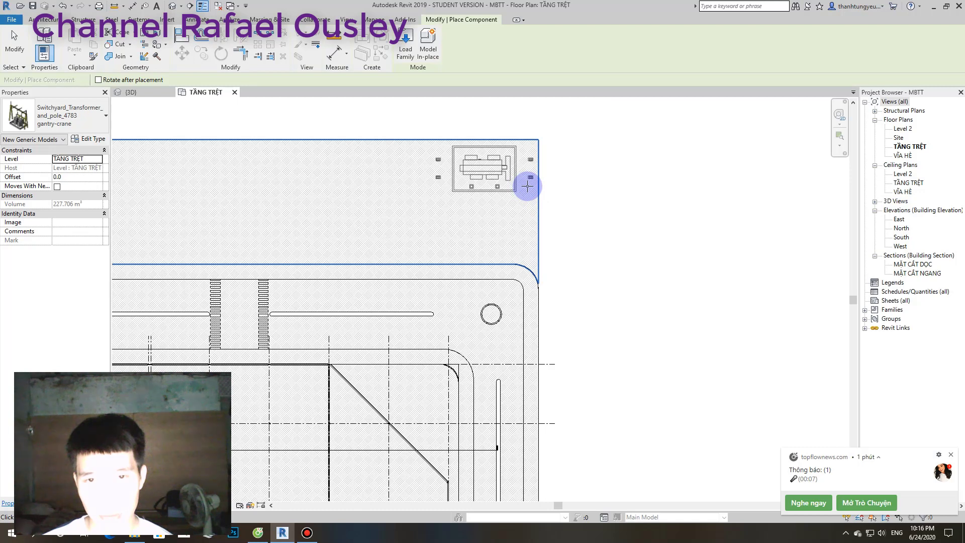
left_click(527, 186)
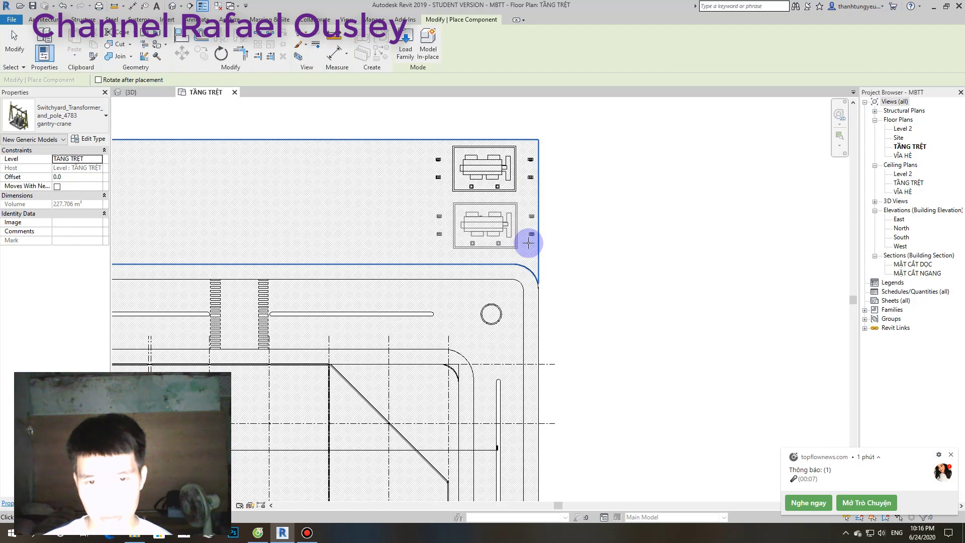
left_click(529, 244)
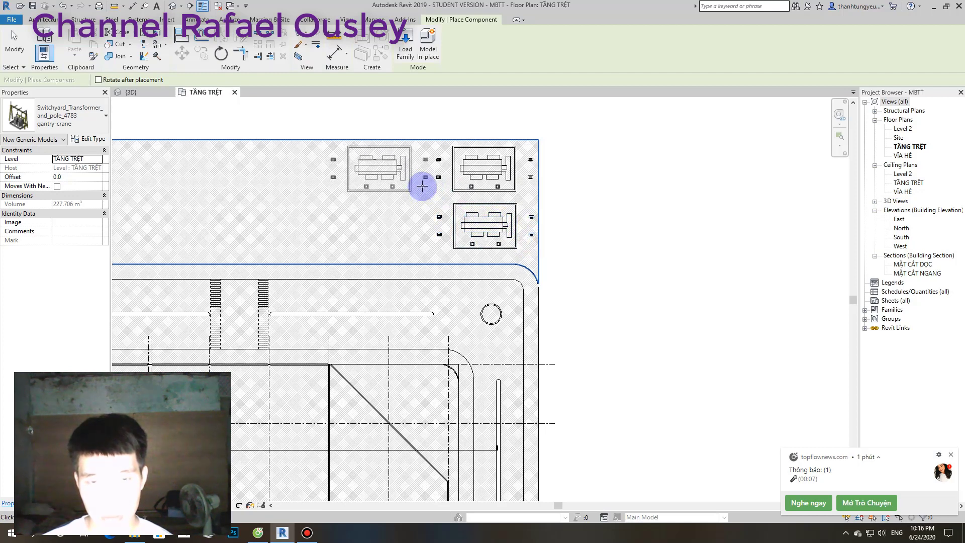
left_click(422, 187)
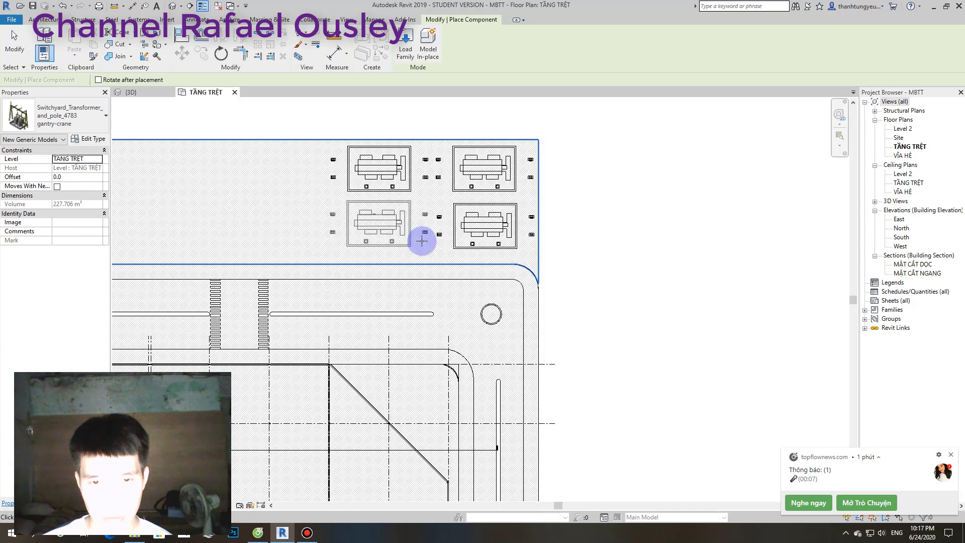
left_click(421, 242)
scroll(422, 242, "down", 3)
middle_click_drag(423, 243, 606, 244)
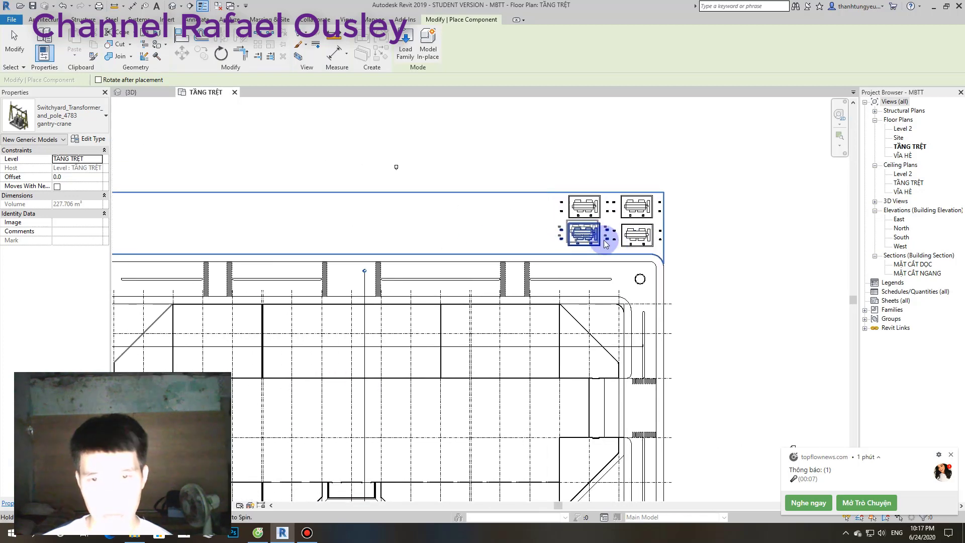
key("Escape")
key("Escape")
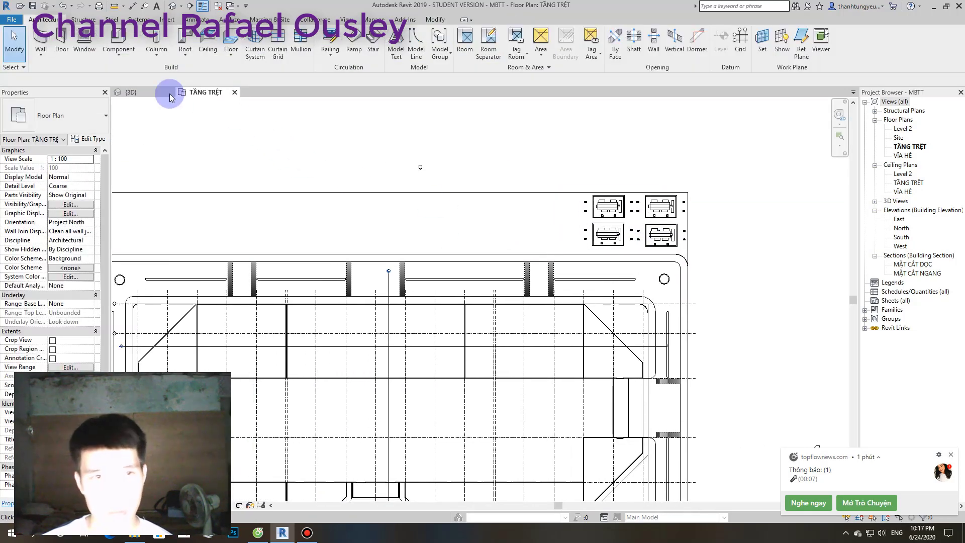
left_click(101, 40)
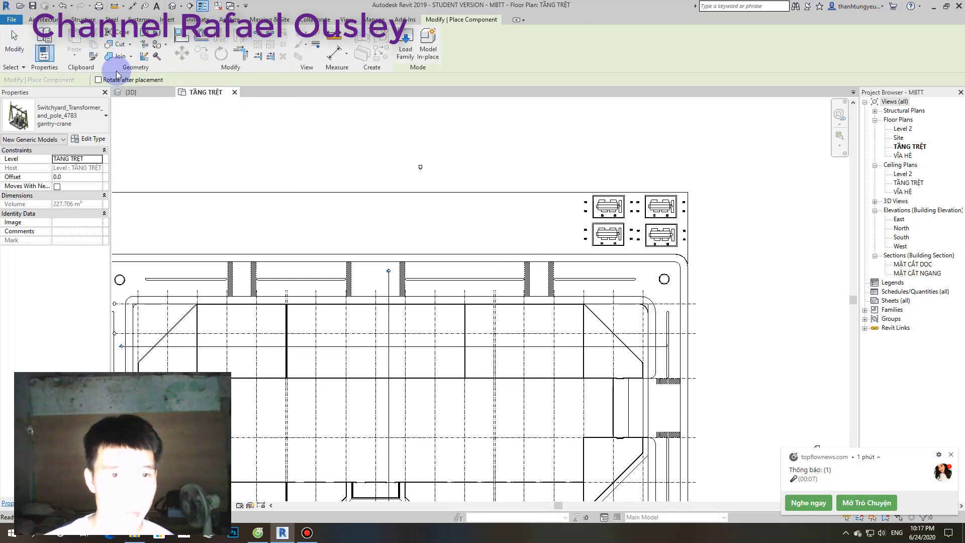
left_click(87, 125)
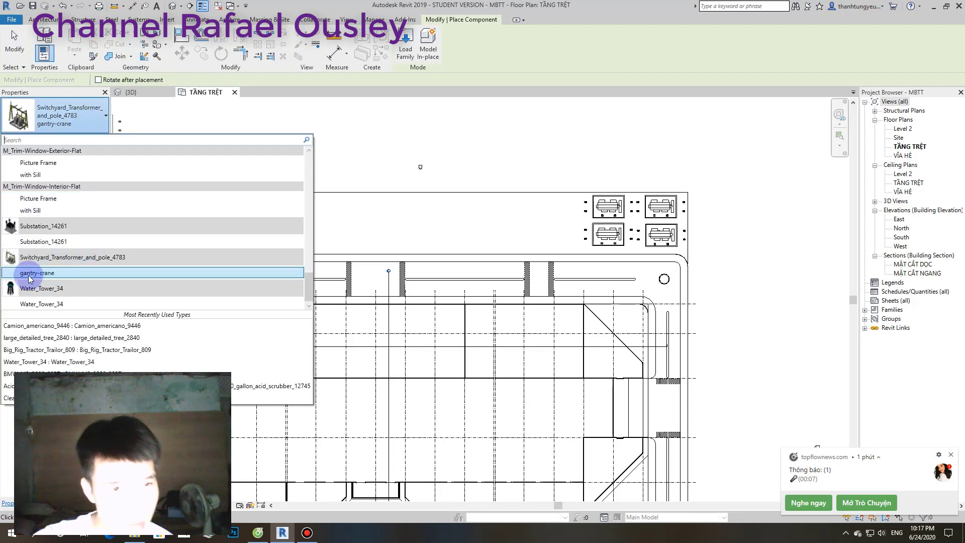
scroll(28, 262, "up", 1)
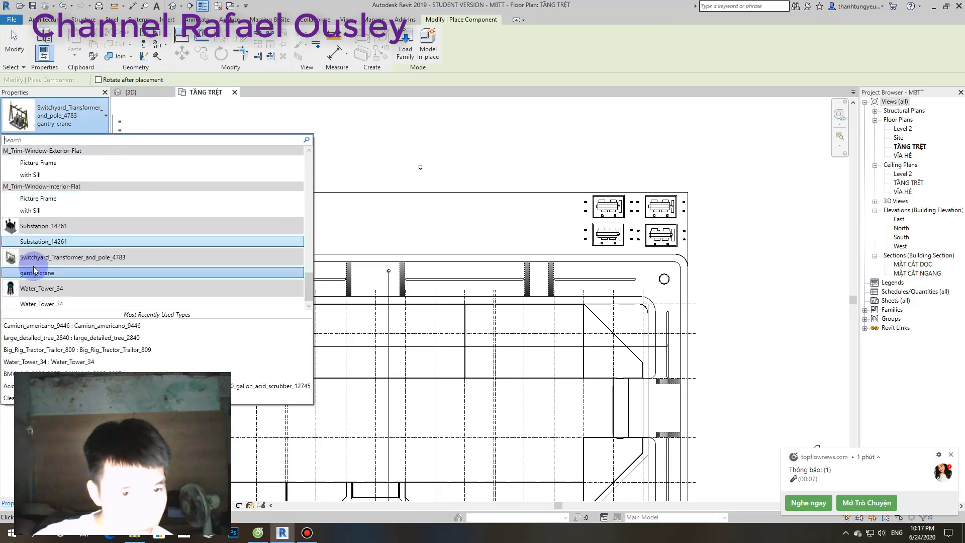
scroll(31, 261, "down", 1)
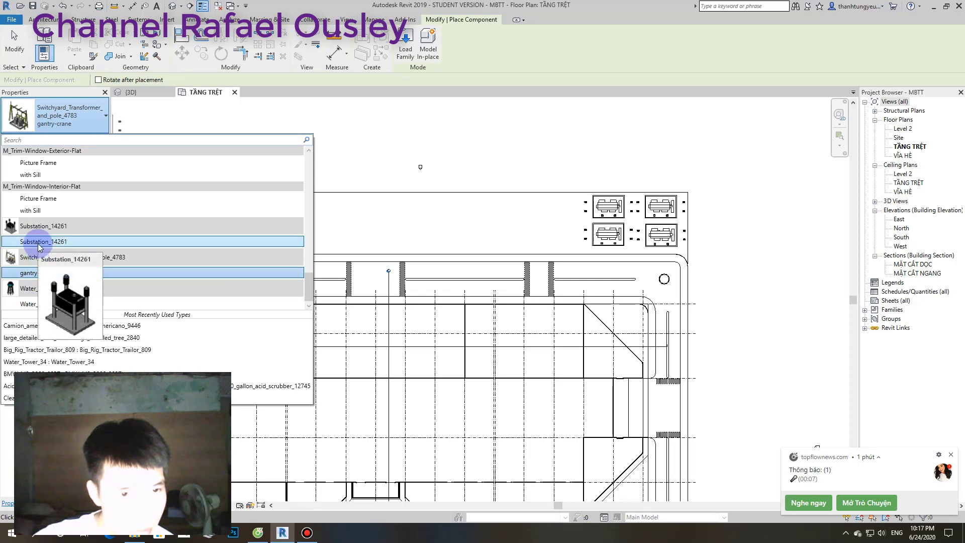
scroll(38, 249, "up", 1)
scroll(35, 253, "up", 1)
scroll(34, 259, "down", 1)
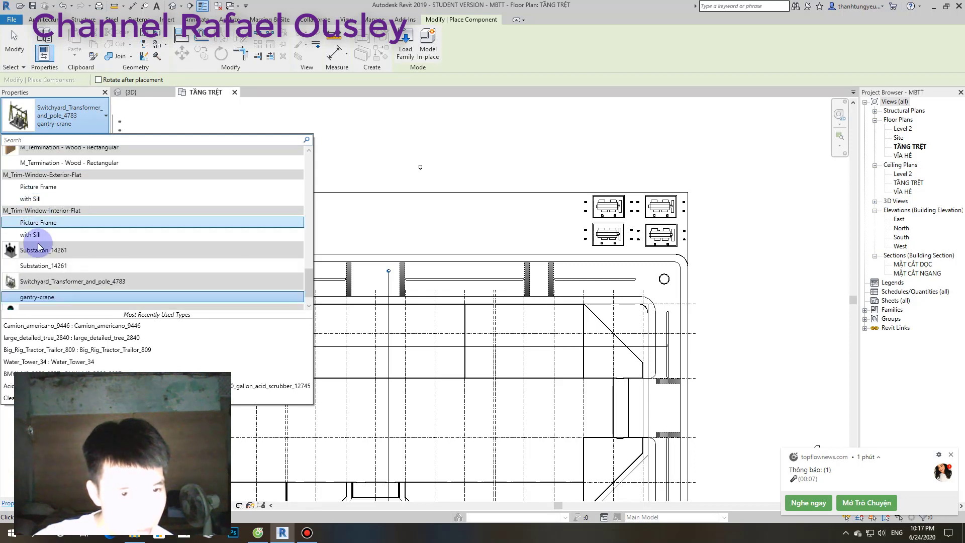
scroll(34, 271, "up", 2)
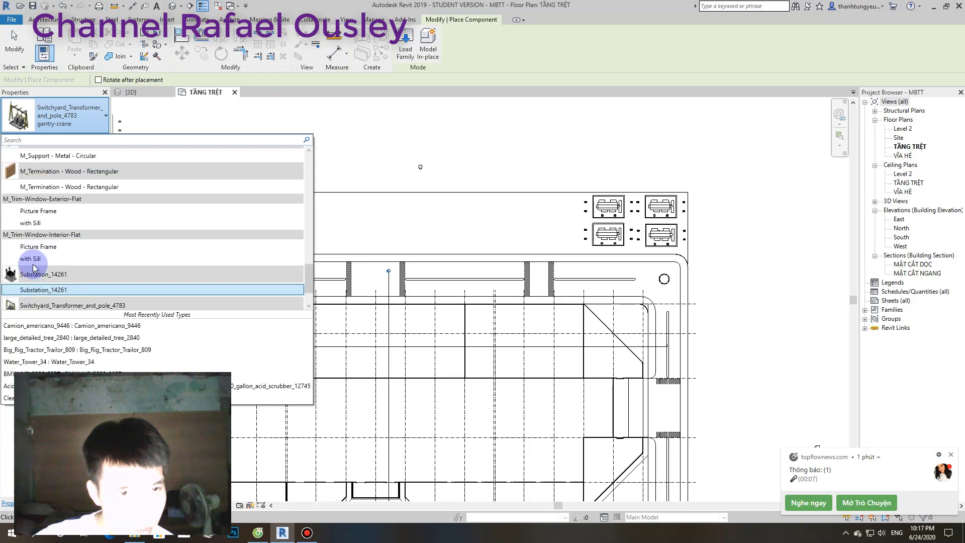
scroll(34, 270, "up", 5)
scroll(35, 267, "up", 3)
scroll(34, 267, "up", 3)
scroll(35, 267, "down", 5)
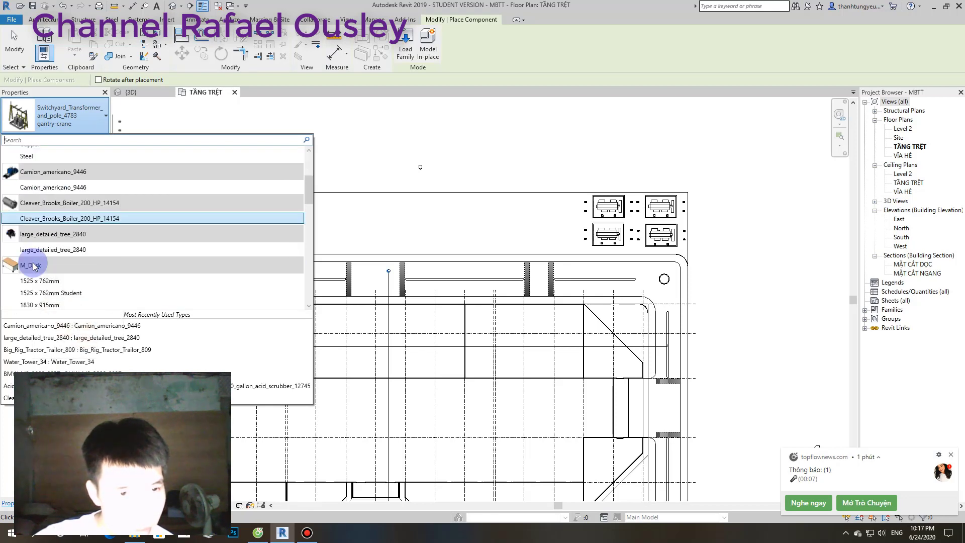
scroll(35, 266, "up", 5)
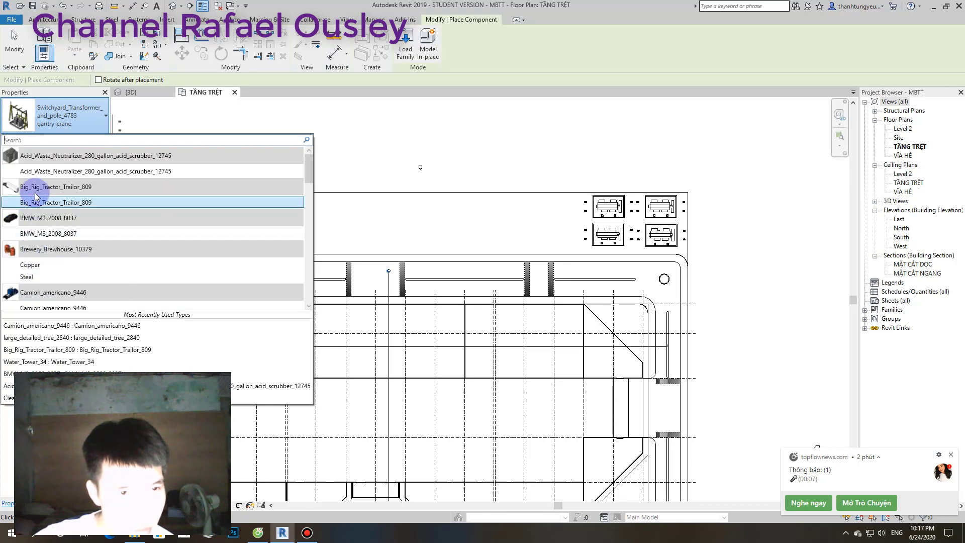
left_click(28, 173)
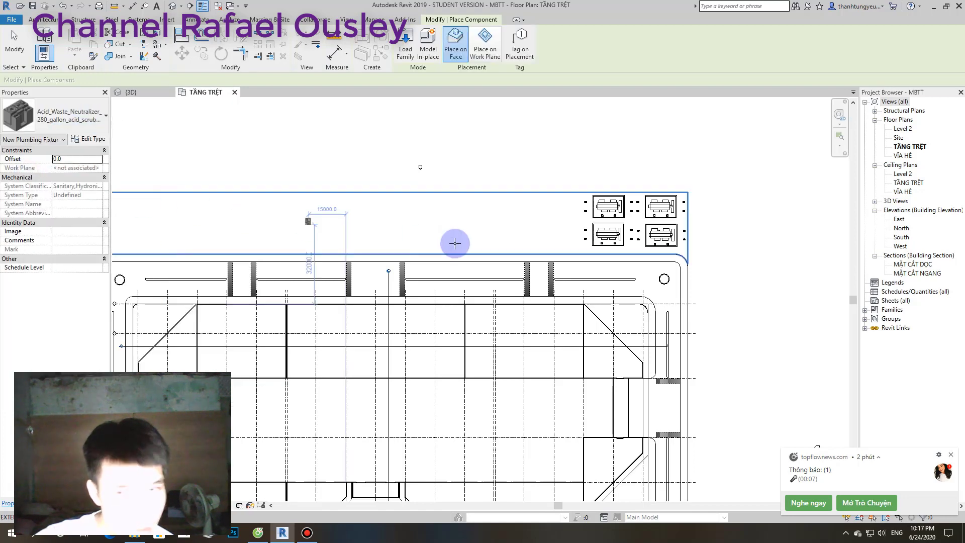
scroll(566, 223, "up", 4)
key("Escape")
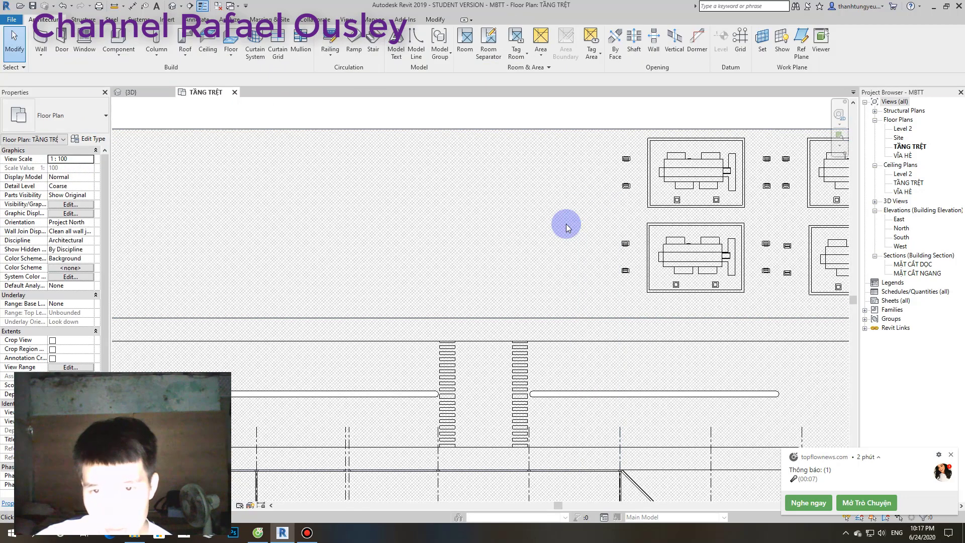
scroll(566, 224, "down", 4)
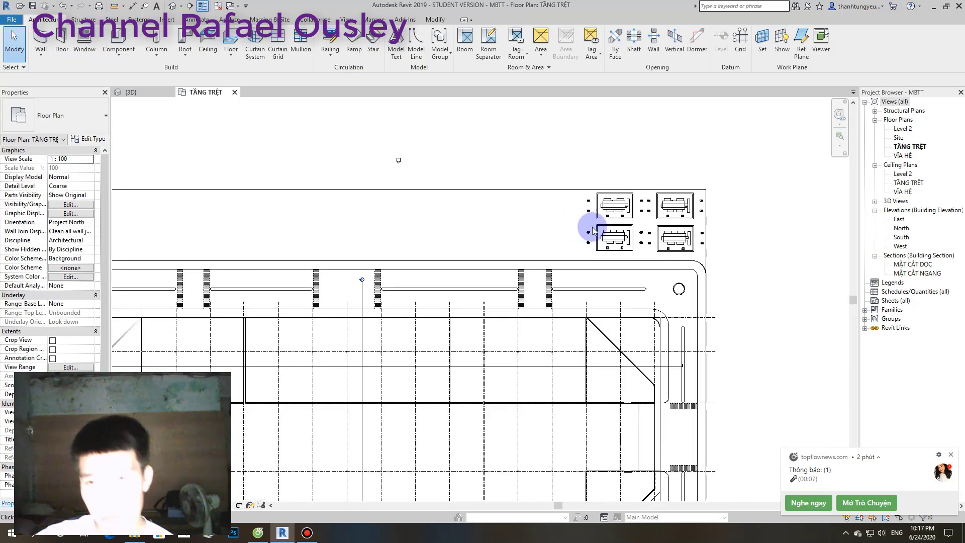
- Switch to the 3D site view and orbit and zoom to an oblique top-down angle
left_click(132, 92)
scroll(584, 220, "up", 3)
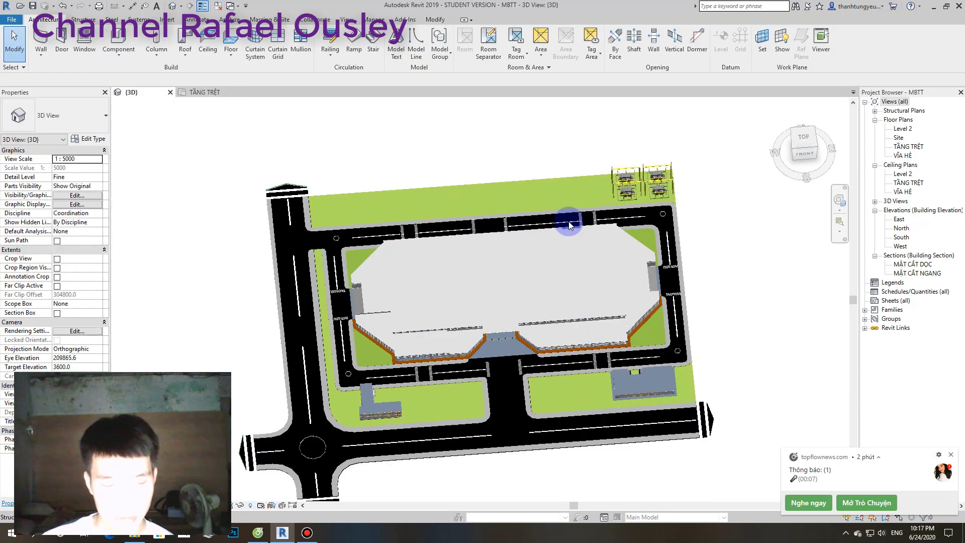
scroll(635, 197, "up", 2)
middle_click_drag(669, 189, 675, 186, "shift")
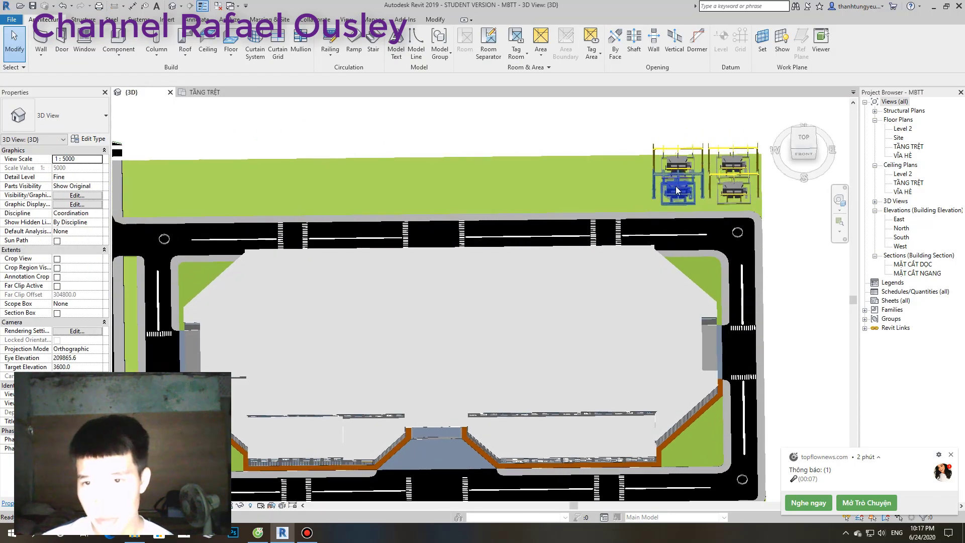
scroll(675, 186, "up", 3)
mouse_move(638, 221)
middle_mouse_down("shift")
mouse_move(474, 161)
mouse_move(500, 190)
mouse_move(648, 224)
middle_mouse_up("shift")
scroll(501, 190, "down", 3)
scroll(529, 167, "up", 5)
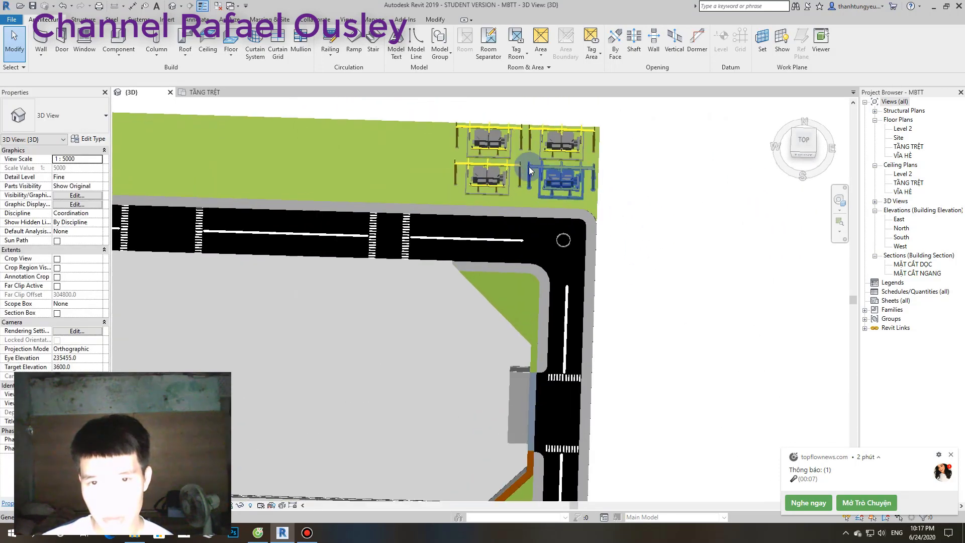
scroll(432, 196, "up", 3)
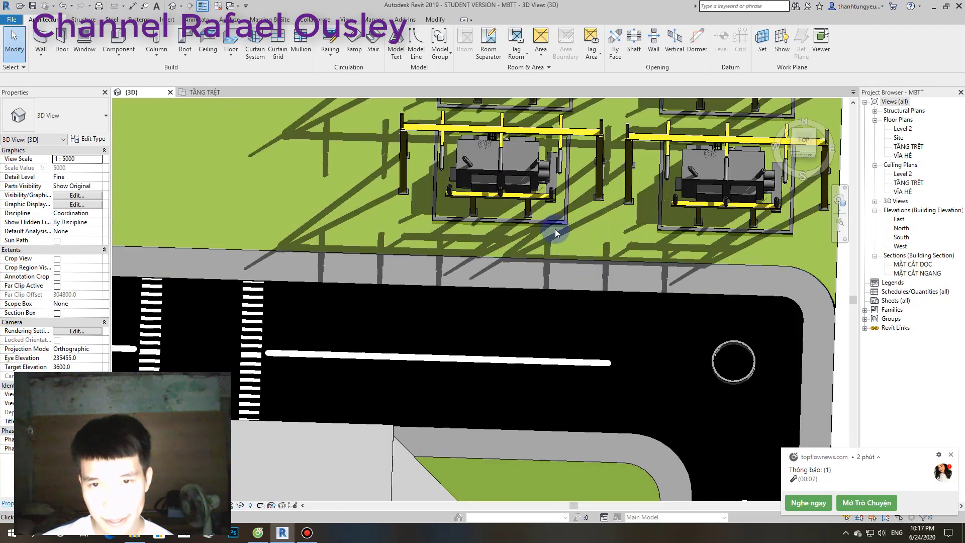
- Select and deselect the lower-left picnic table and the transformer gantry to inspect them
left_click(553, 220)
scroll(553, 222, "down", 3)
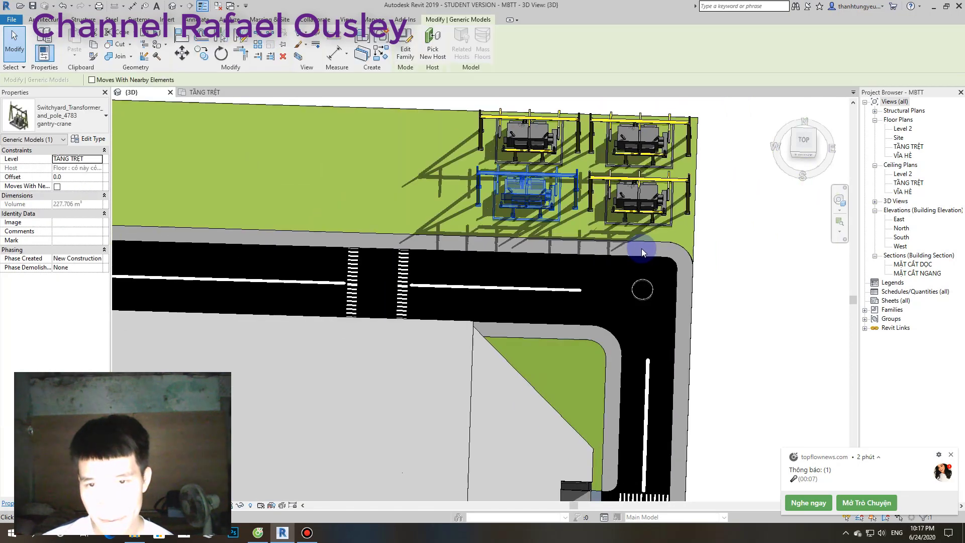
left_click(741, 234)
left_click(543, 216)
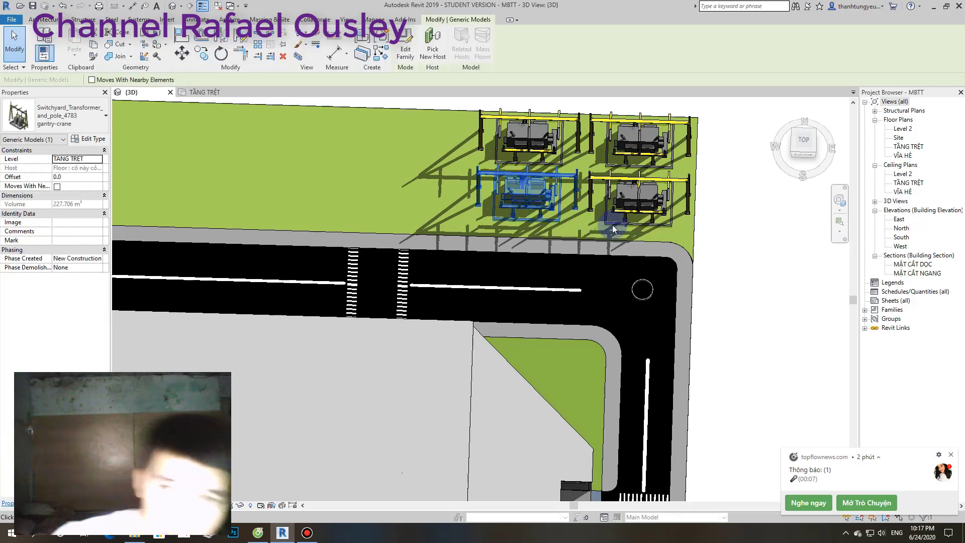
scroll(638, 249, "down", 3)
left_click(688, 259)
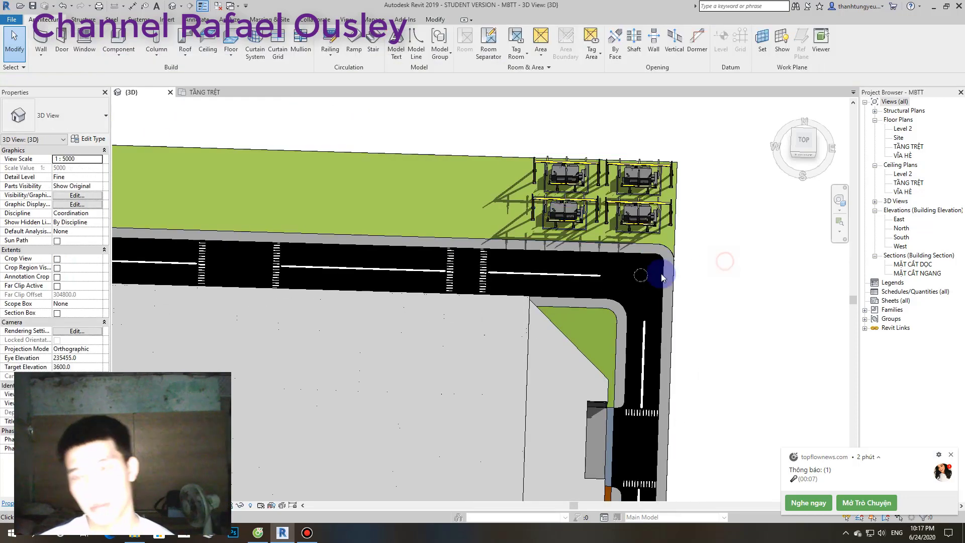
scroll(638, 273, "down", 3)
- Orbit the site until north faces up, then go to the TẦNG TRỆT floor plan
mouse_move(653, 280)
middle_mouse_down("shift")
mouse_move(585, 357)
mouse_move(441, 160)
mouse_move(493, 287)
middle_mouse_up("shift")
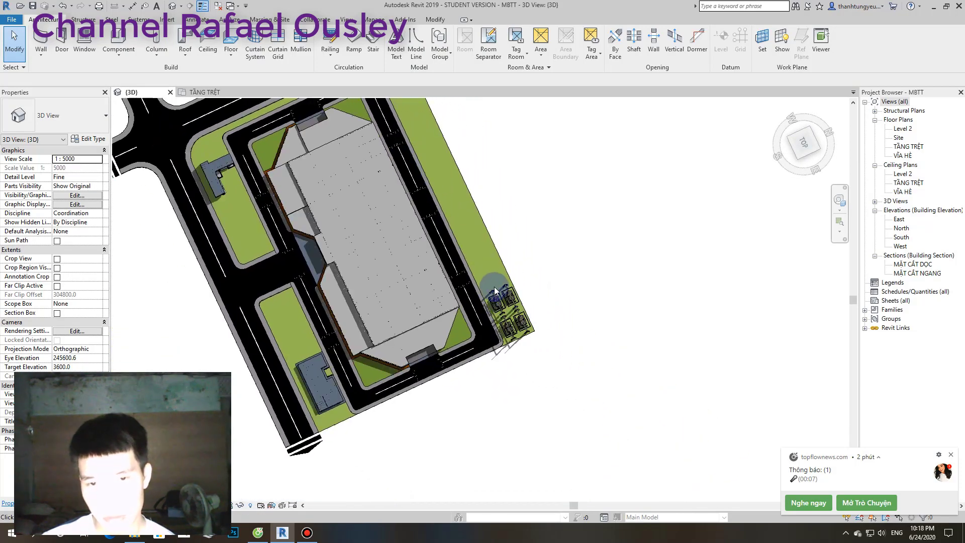
scroll(493, 286, "up", 3)
middle_click_drag(490, 340, 560, 317, "shift")
scroll(559, 316, "down", 3)
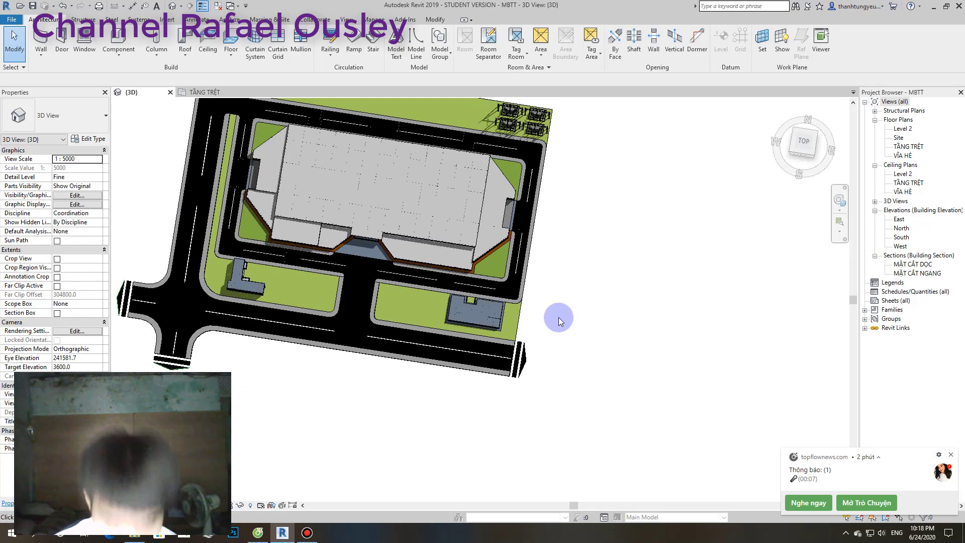
left_click(207, 92)
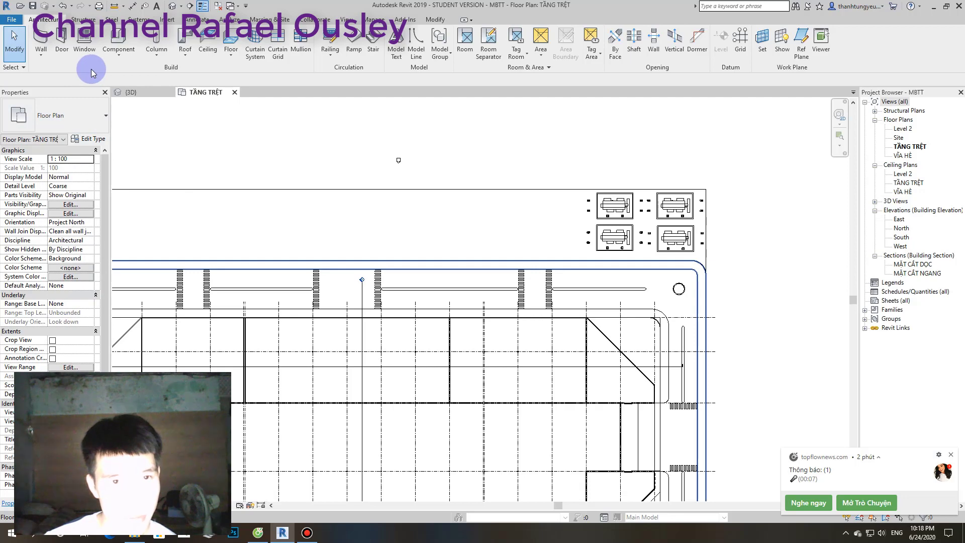
left_click(86, 121)
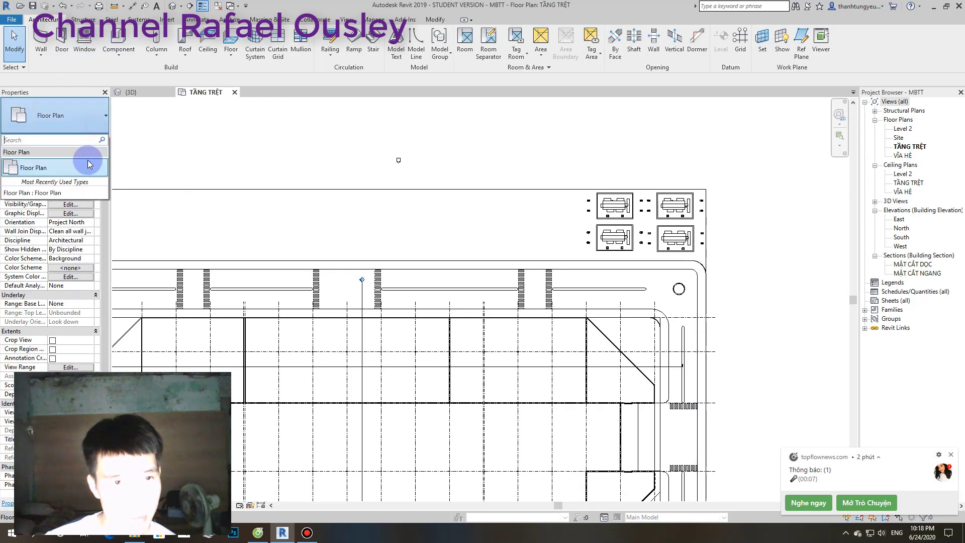
left_click(86, 122)
left_click(116, 39)
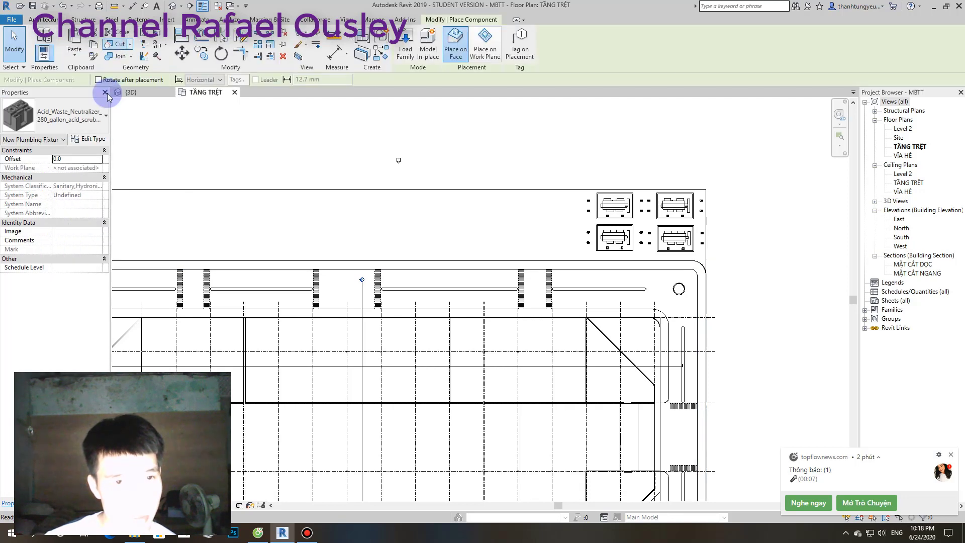
left_click(86, 119)
scroll(62, 277, "down", 3)
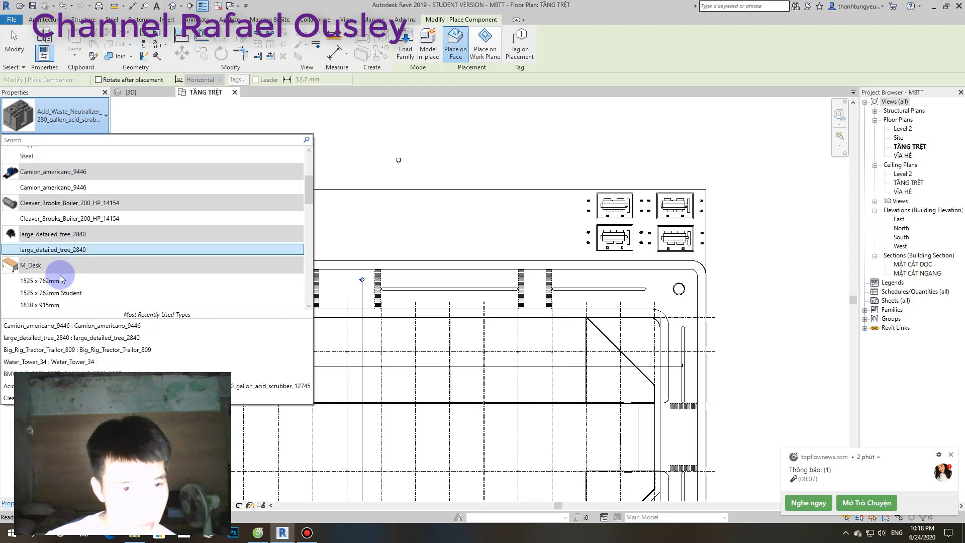
scroll(43, 231, "down", 2)
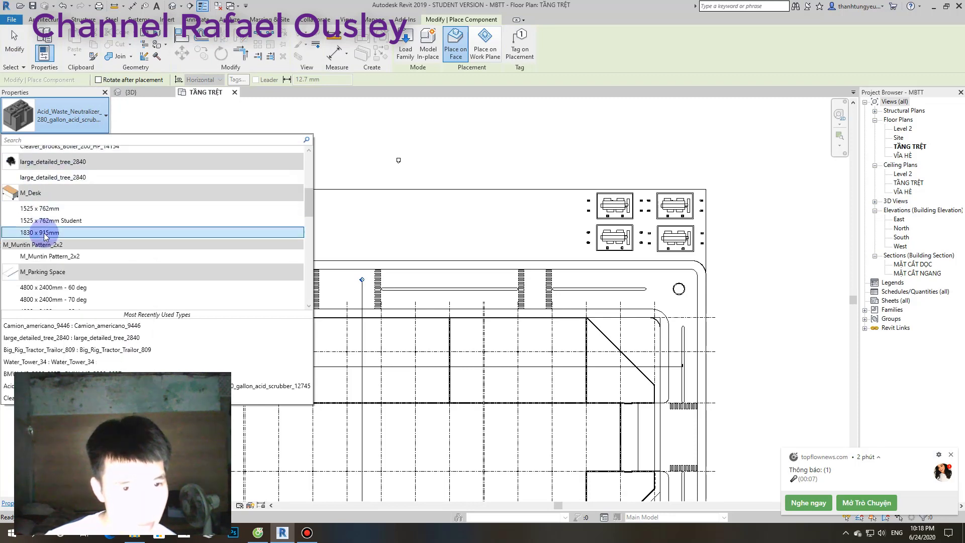
scroll(45, 246, "down", 2)
scroll(46, 246, "down", 2)
scroll(48, 249, "up", 6)
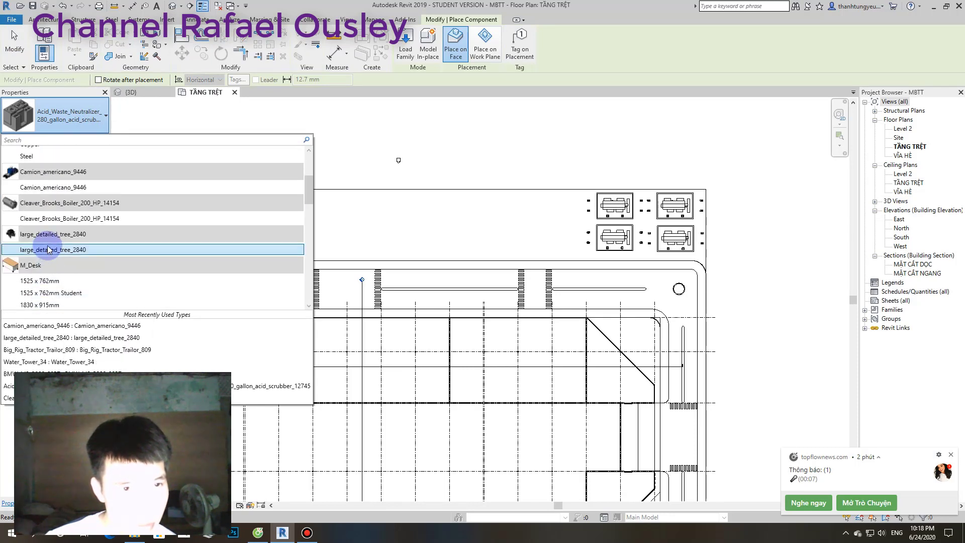
left_click(48, 218)
scroll(576, 209, "up", 3)
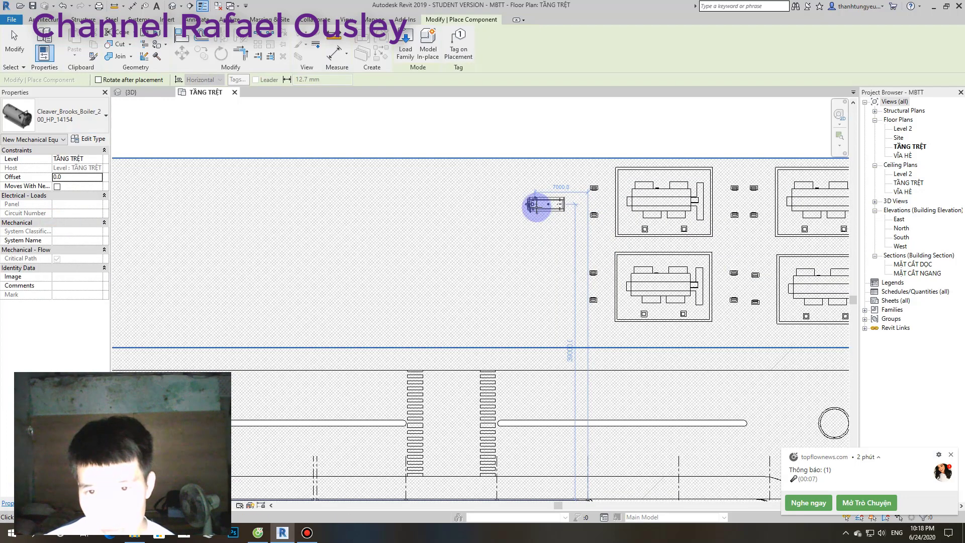
key("Escape")
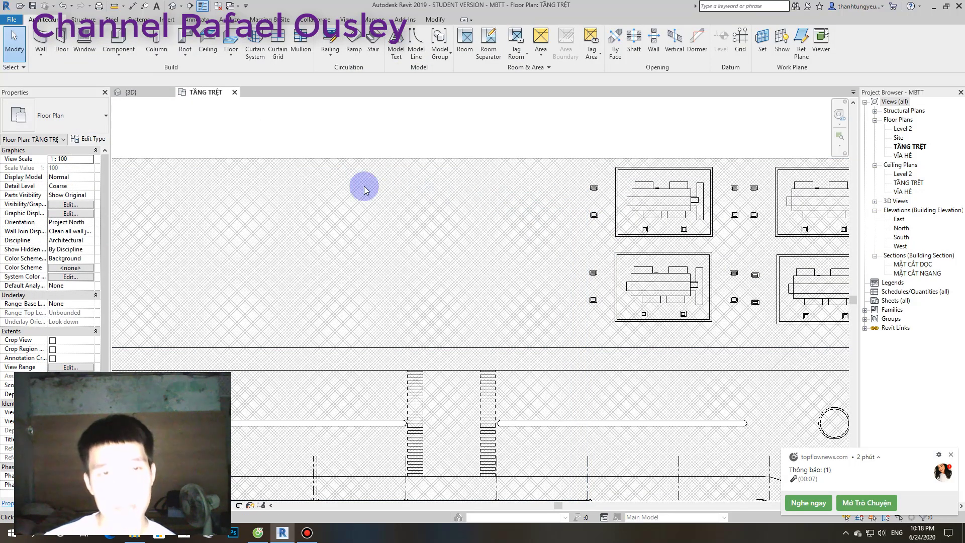
left_click(168, 20)
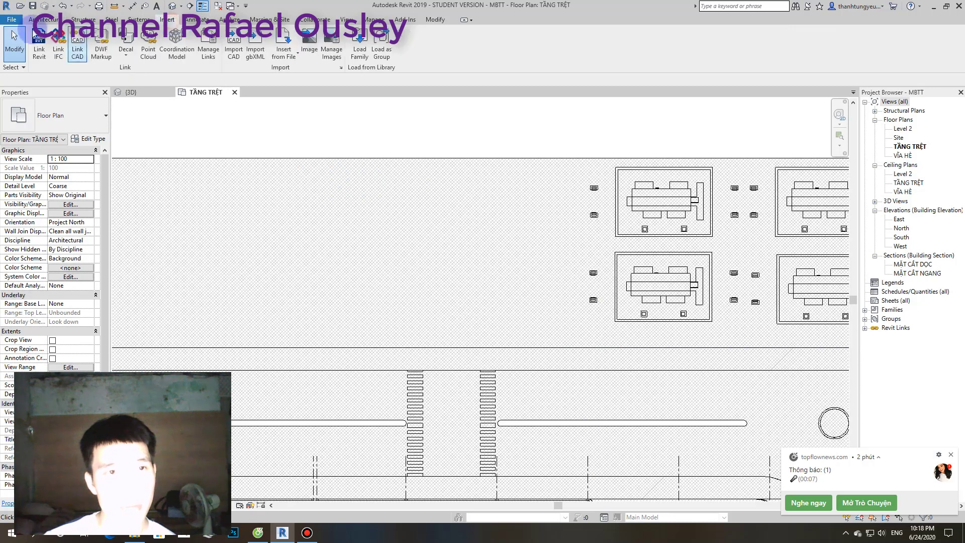
left_click(40, 45)
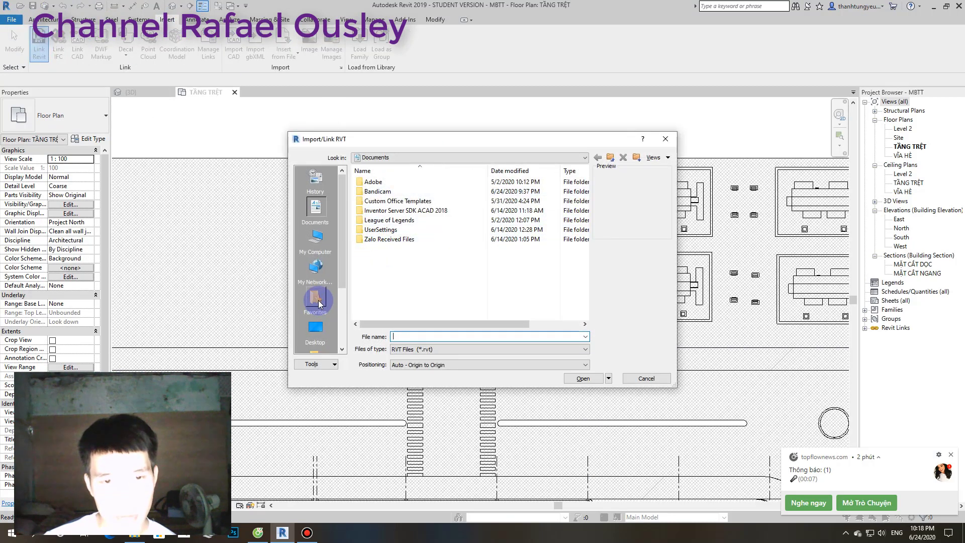
scroll(319, 302, "down", 2)
left_click(315, 282)
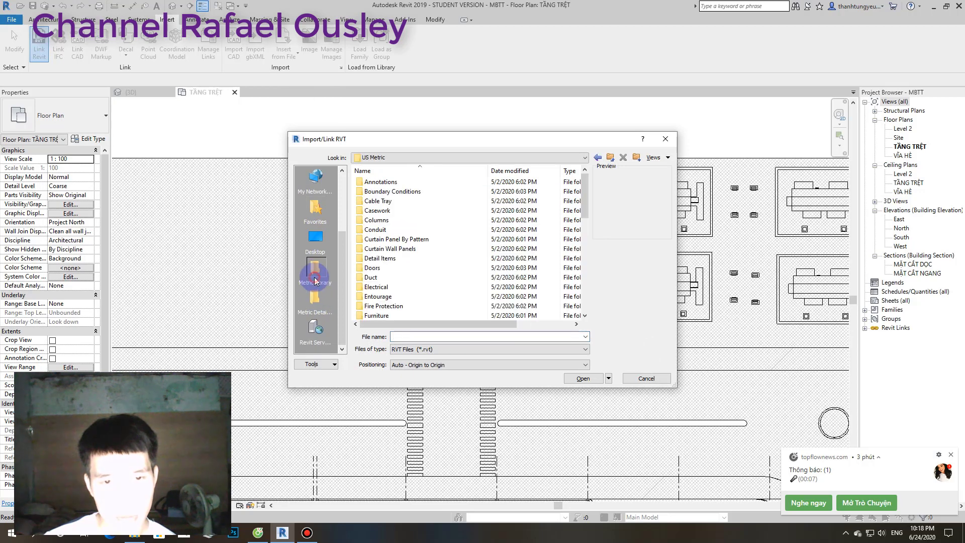
scroll(409, 236, "down", 5)
scroll(409, 274, "down", 2)
scroll(381, 301, "up", 2)
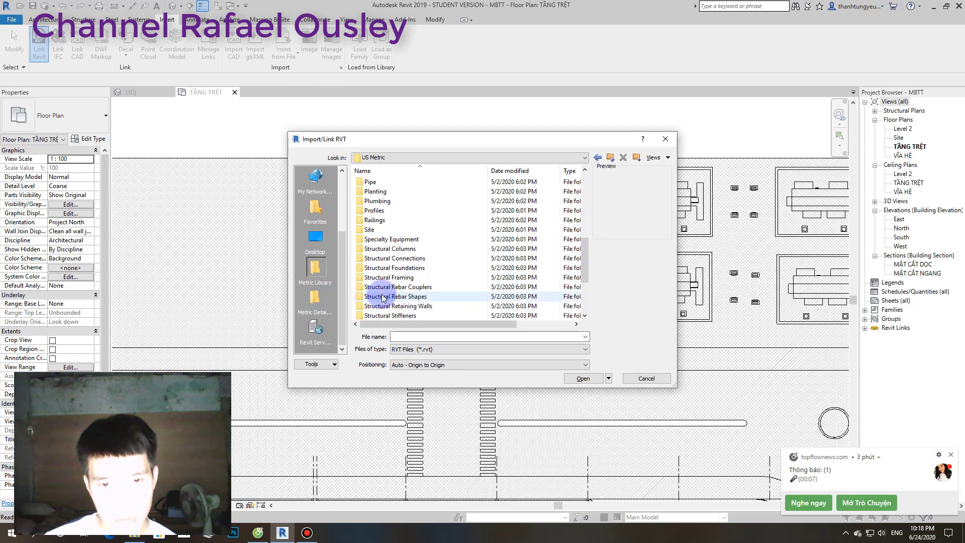
scroll(382, 297, "down", 2)
left_click(382, 287)
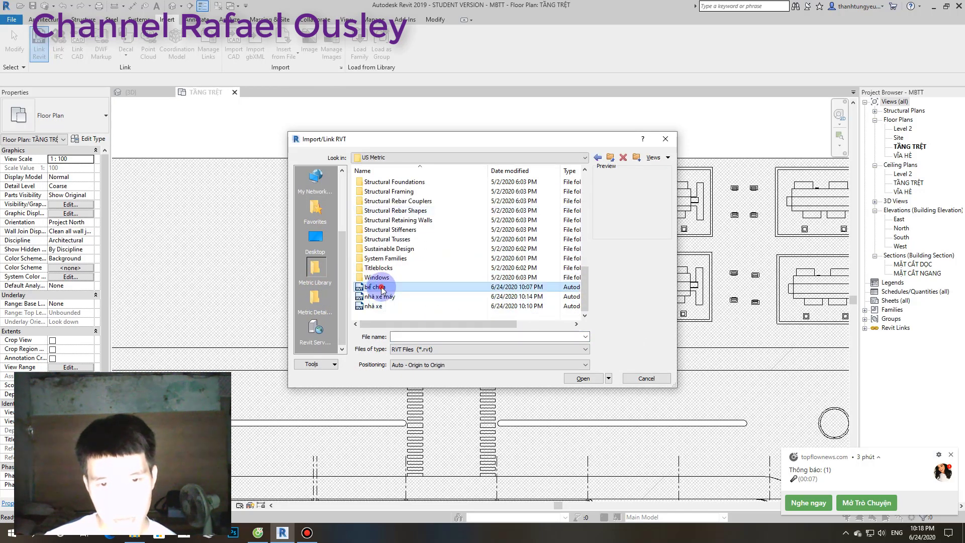
left_click(583, 379)
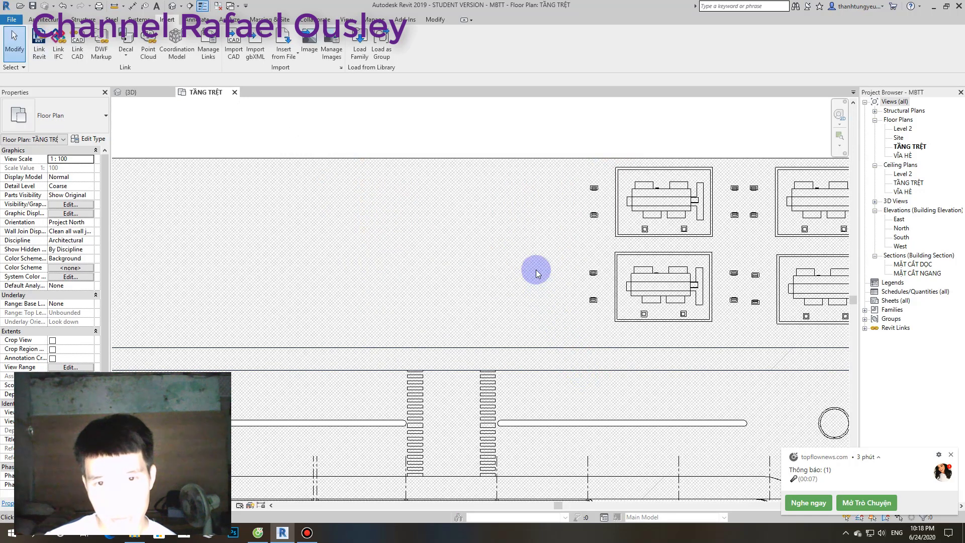
scroll(495, 240, "down", 3)
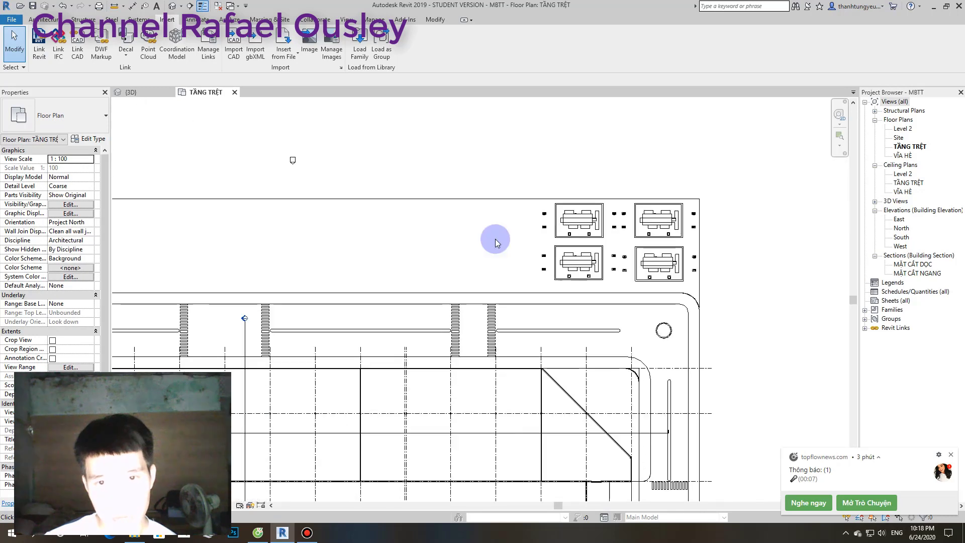
scroll(496, 241, "down", 2)
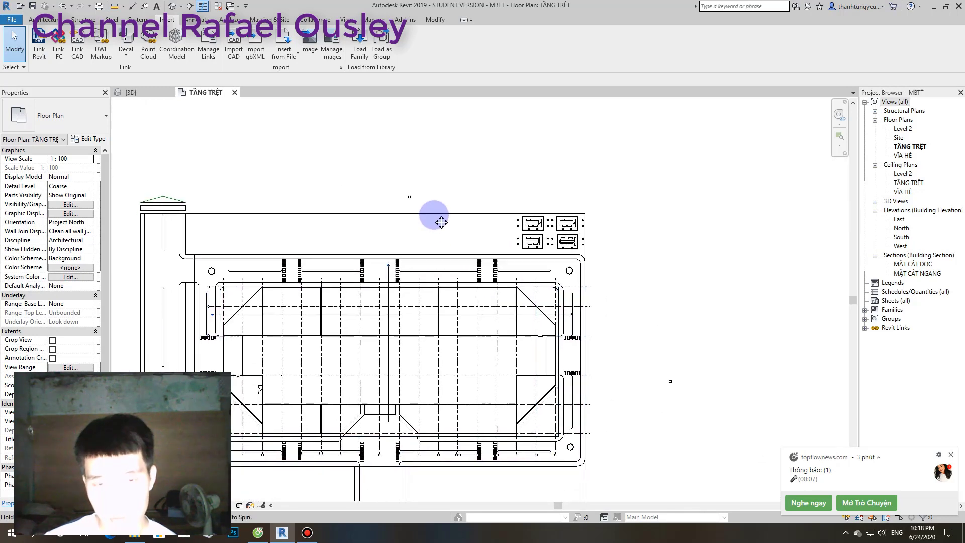
scroll(496, 225, "up", 2)
scroll(495, 225, "up", 1)
scroll(292, 128, "up", 2)
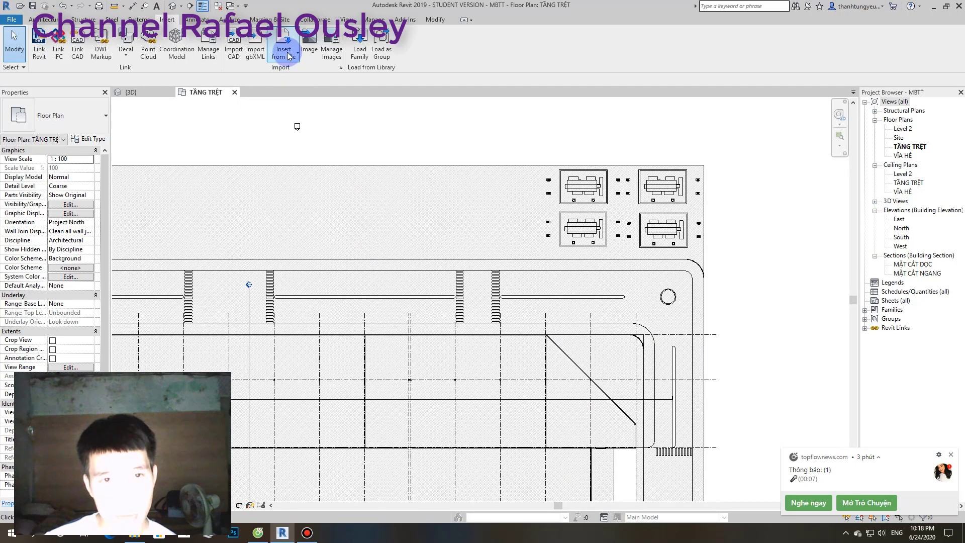
left_click(39, 47)
scroll(369, 291, "down", 5)
scroll(374, 299, "down", 3)
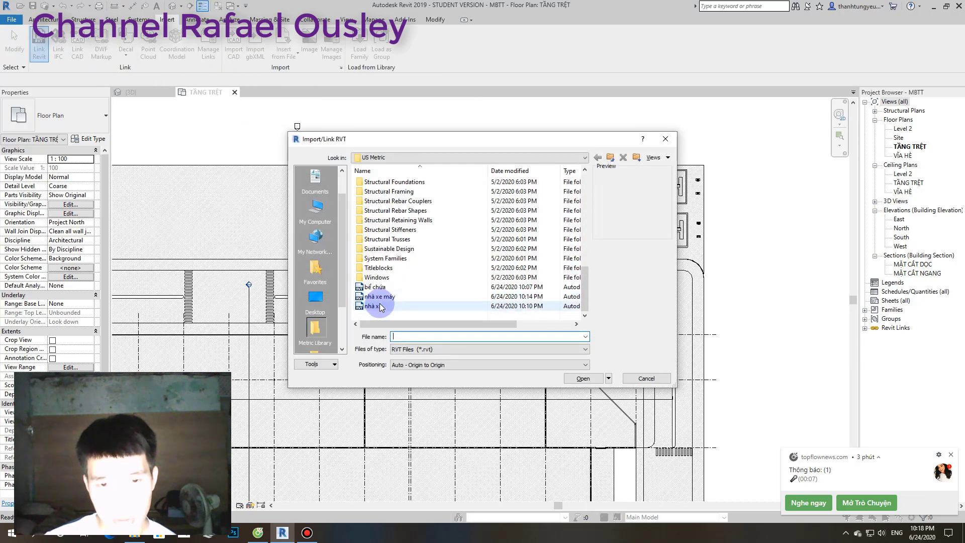
double_click(372, 306)
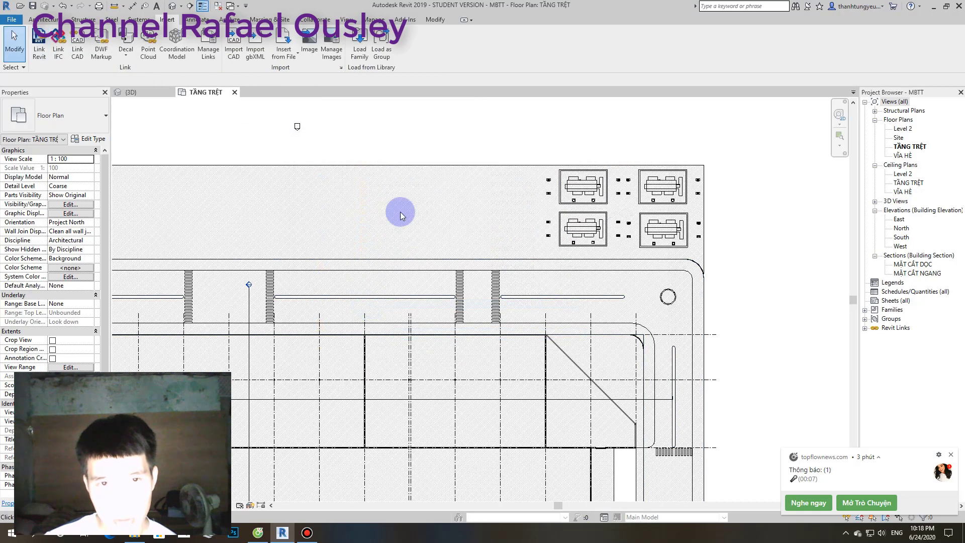
left_click(279, 46)
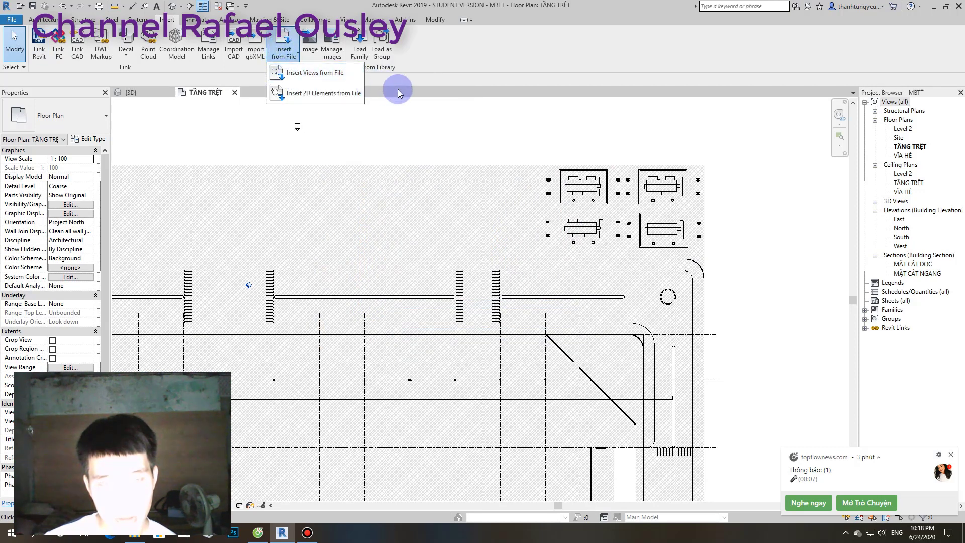
left_click(40, 49)
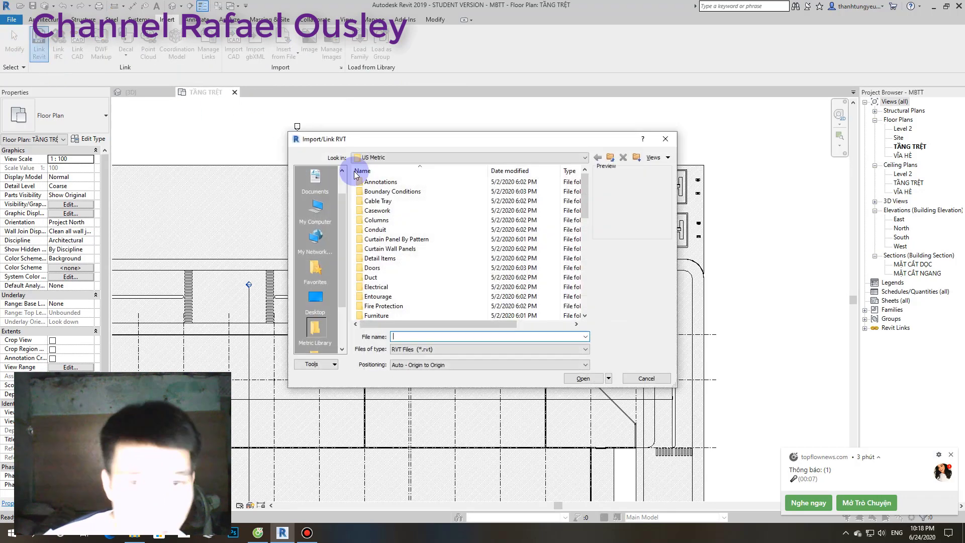
scroll(402, 241, "down", 5)
scroll(414, 279, "down", 5)
left_click(397, 286)
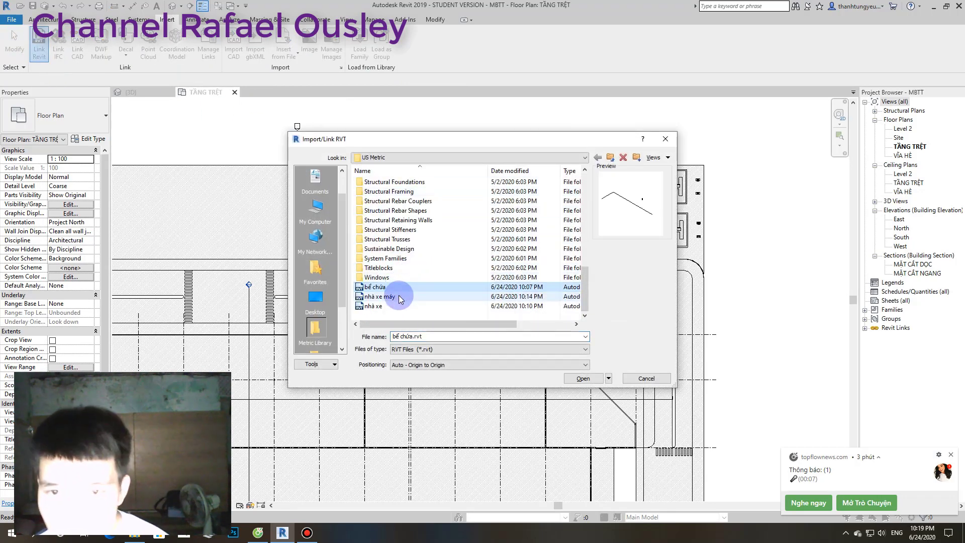
left_click(399, 297)
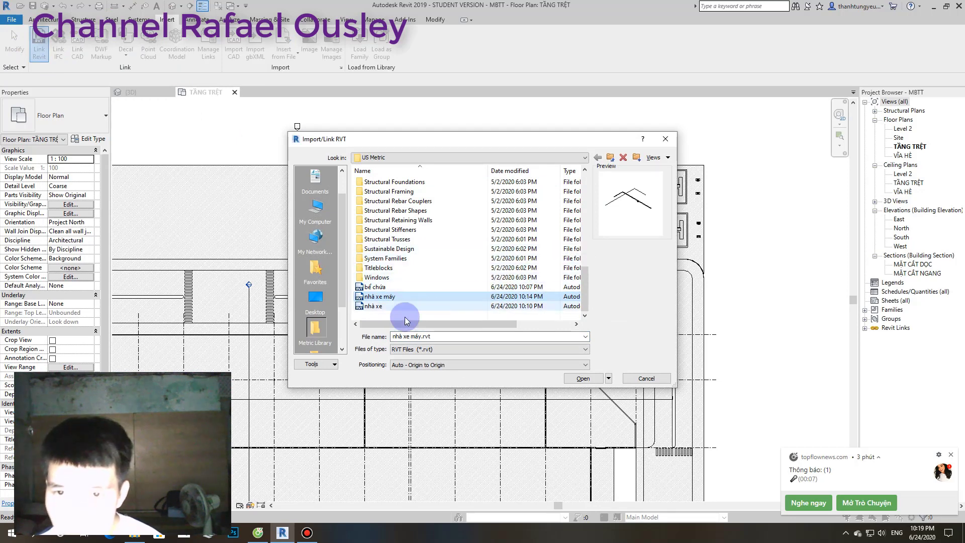
left_click(397, 306)
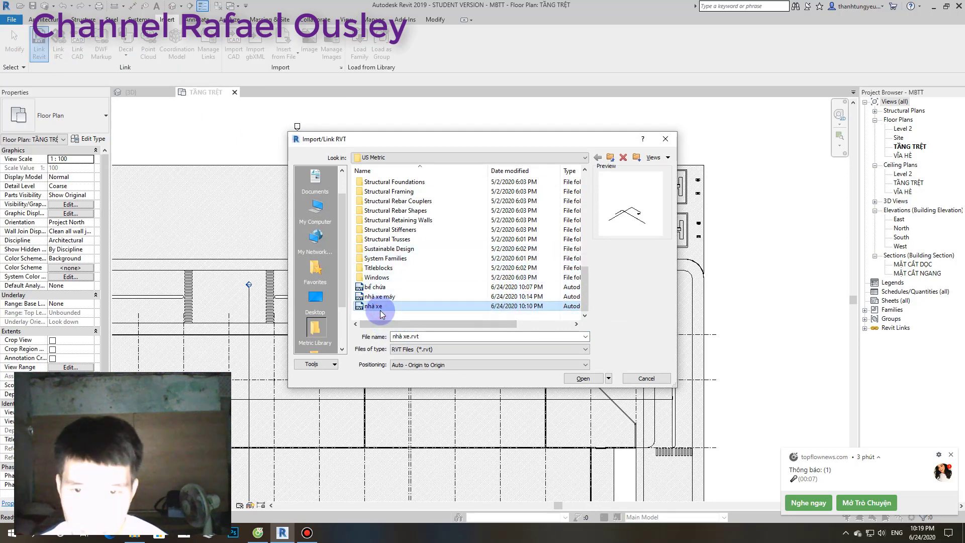
left_click(666, 140)
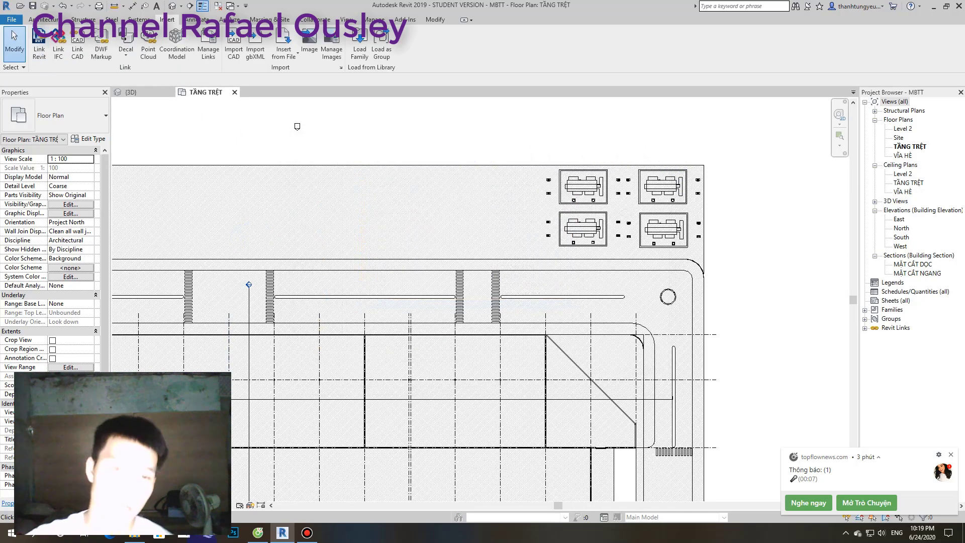
left_click(135, 535)
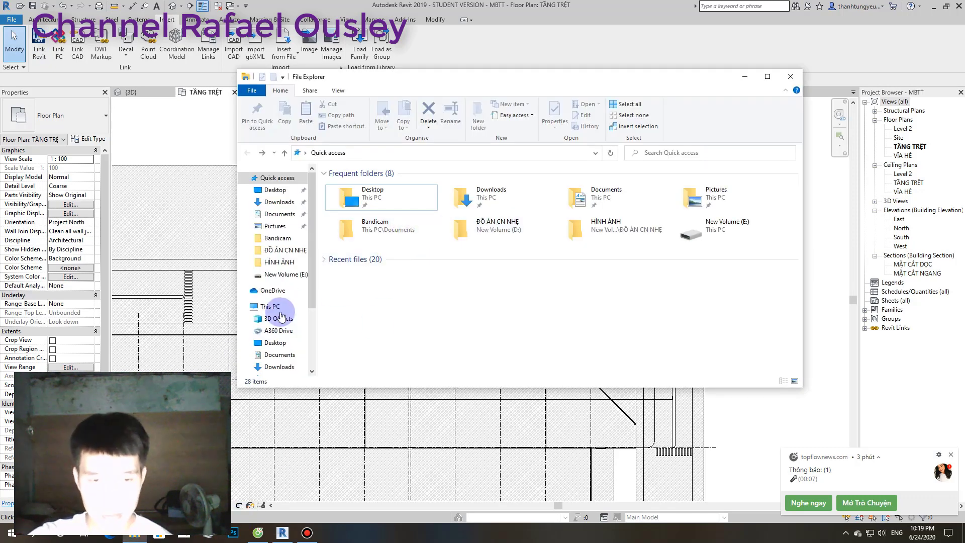
scroll(280, 323, "down", 1)
scroll(284, 327, "down", 1)
scroll(286, 334, "down", 1)
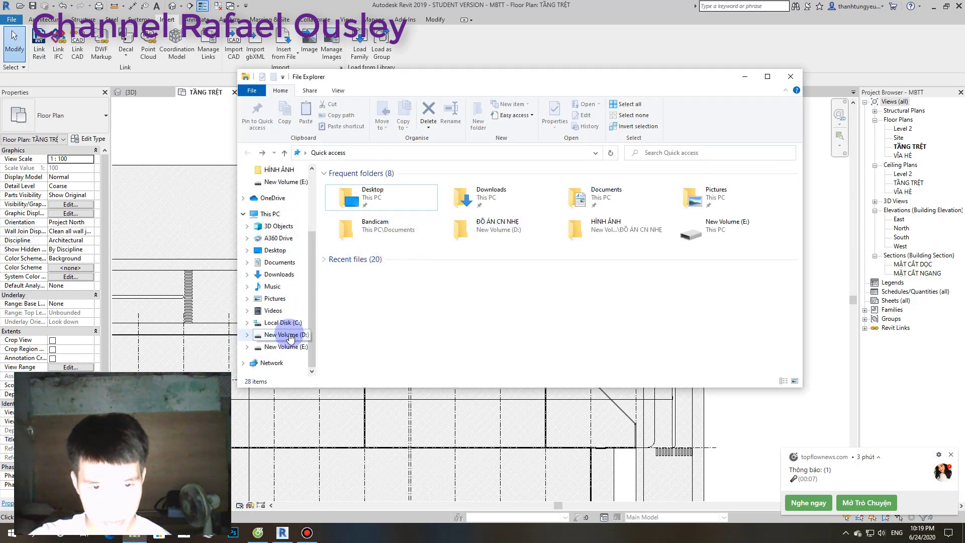
left_click(288, 335)
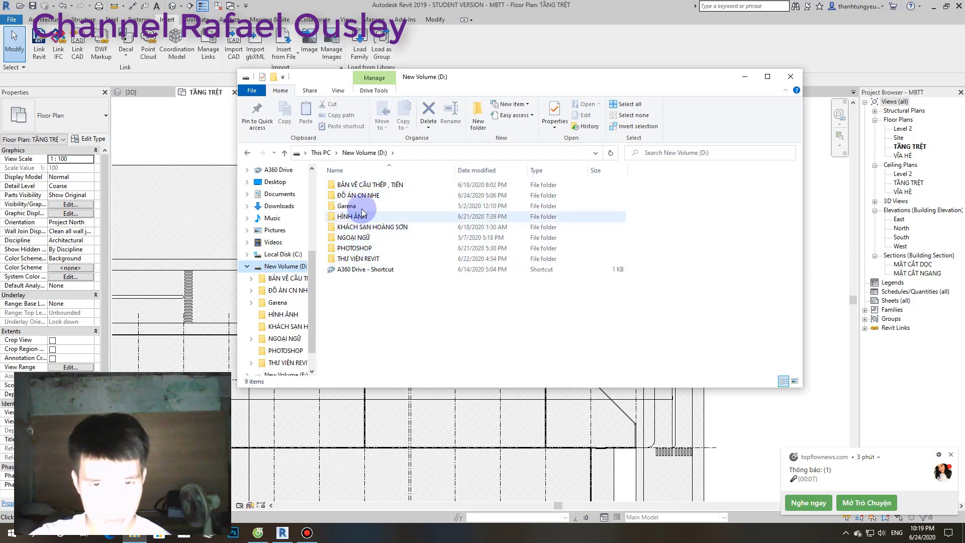
scroll(286, 307, "down", 1)
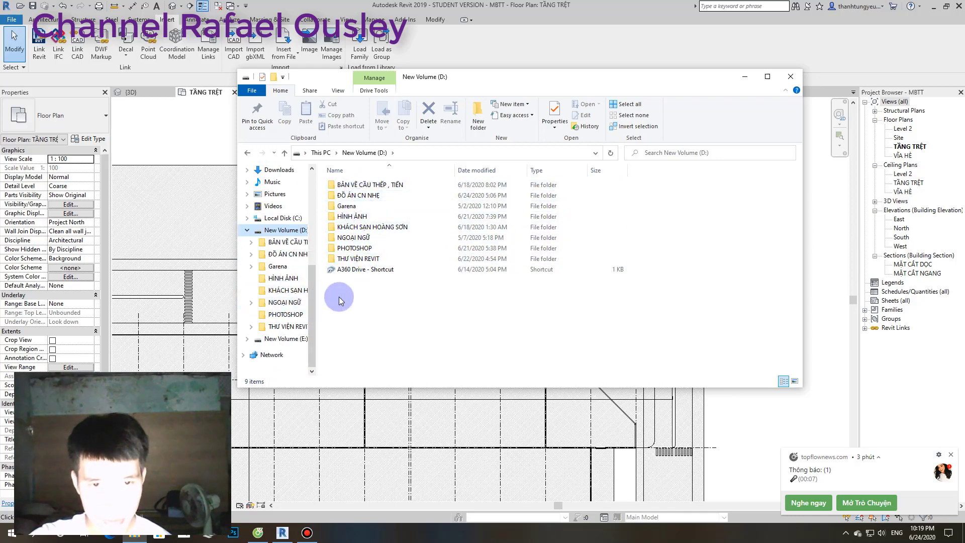
double_click(365, 258)
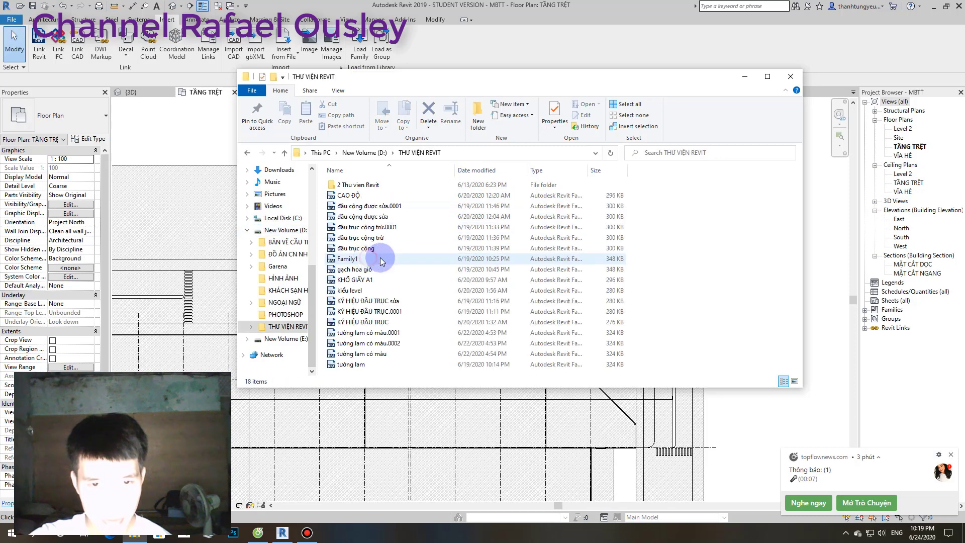
double_click(358, 185)
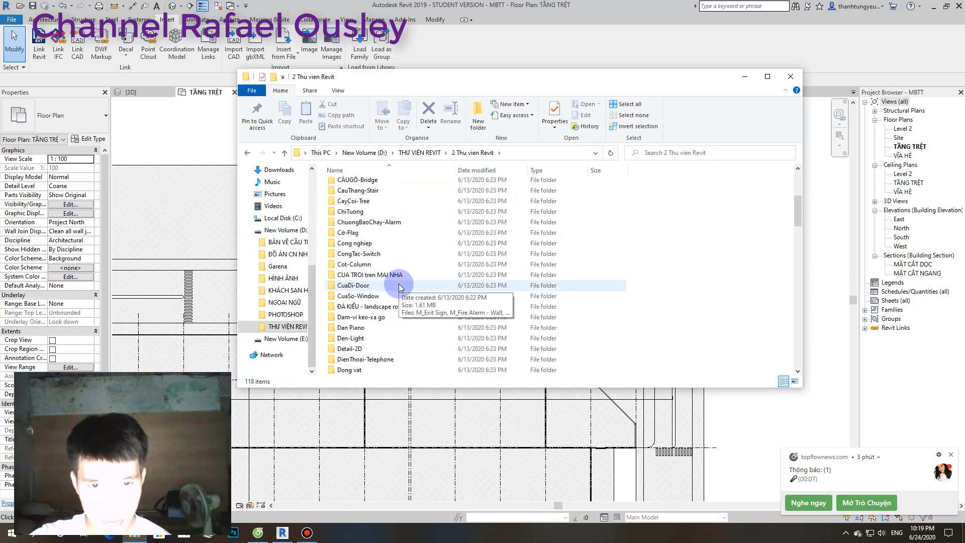
scroll(389, 302, "down", 10)
scroll(382, 329, "down", 10)
scroll(377, 337, "down", 3)
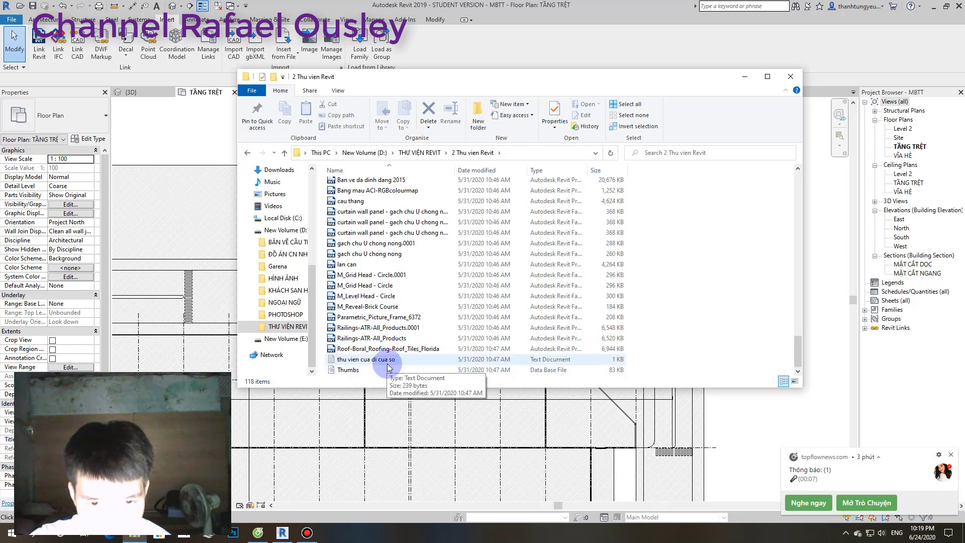
scroll(377, 371, "up", 1)
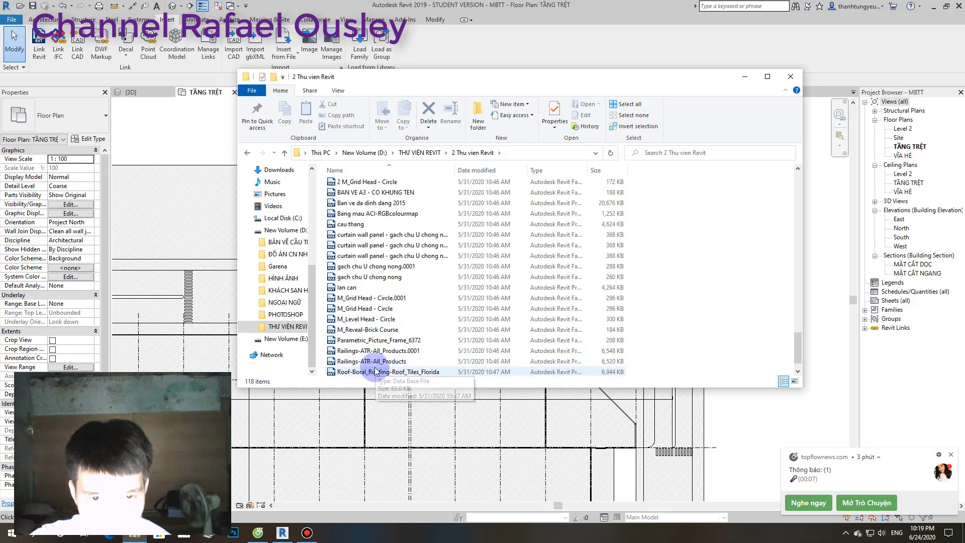
scroll(374, 367, "up", 3)
scroll(372, 363, "up", 1)
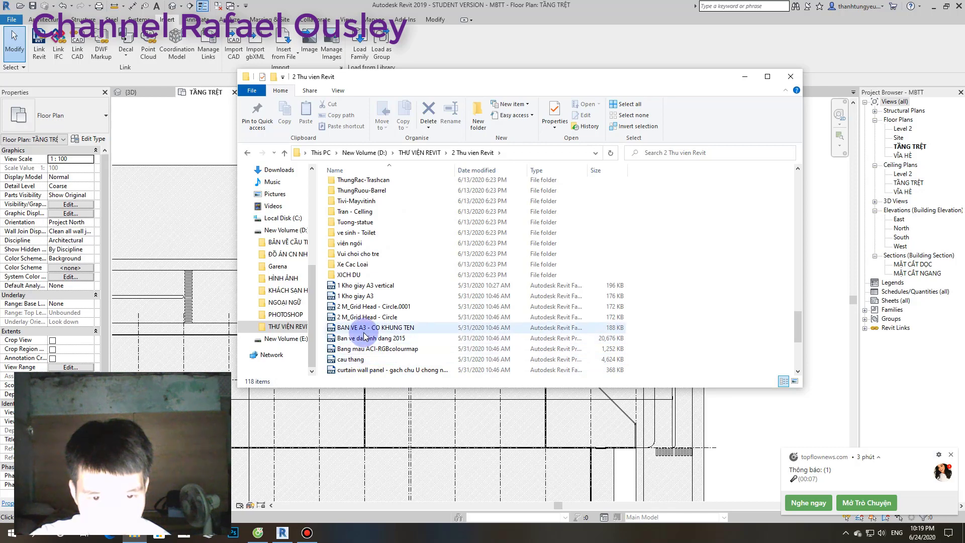
scroll(397, 322, "down", 5)
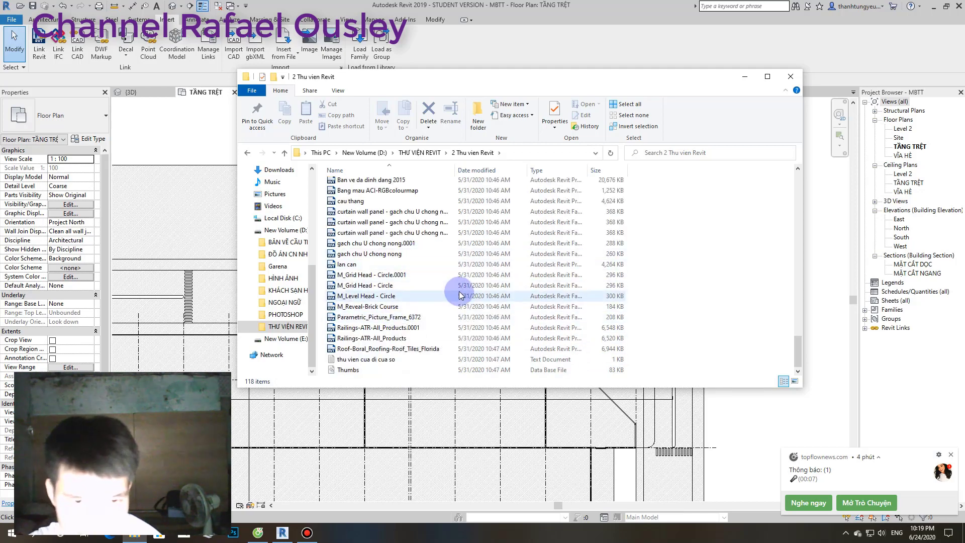
scroll(419, 274, "up", 7)
scroll(414, 281, "up", 5)
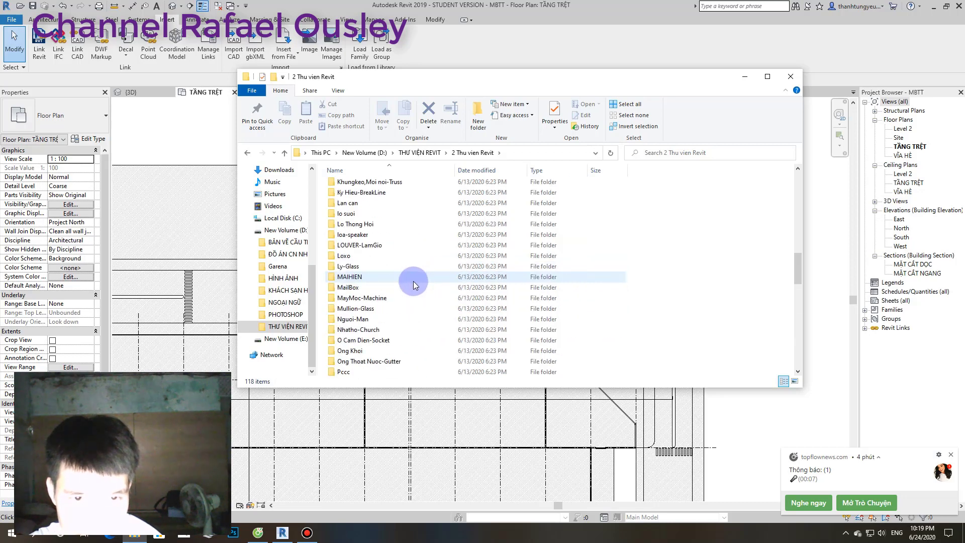
scroll(413, 280, "up", 5)
scroll(413, 282, "up", 5)
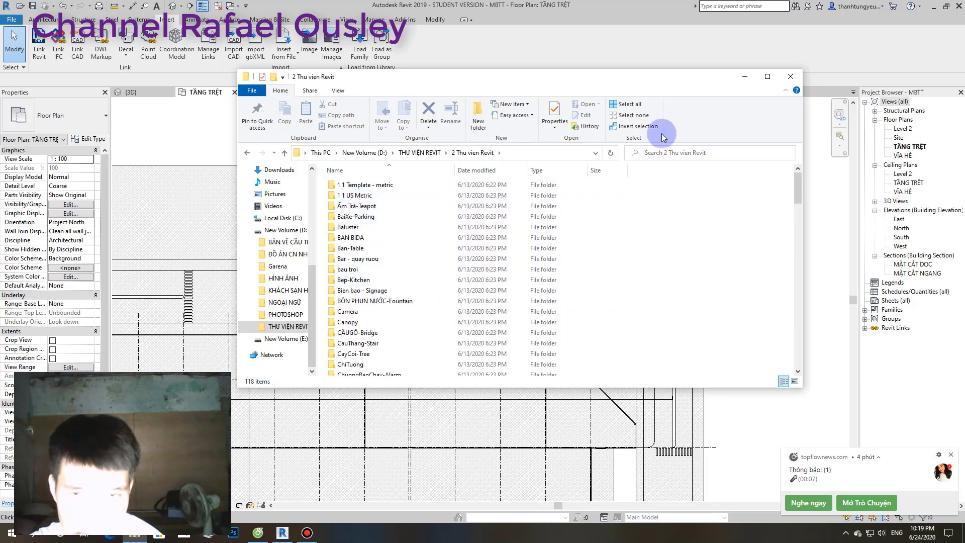
left_click(802, 79)
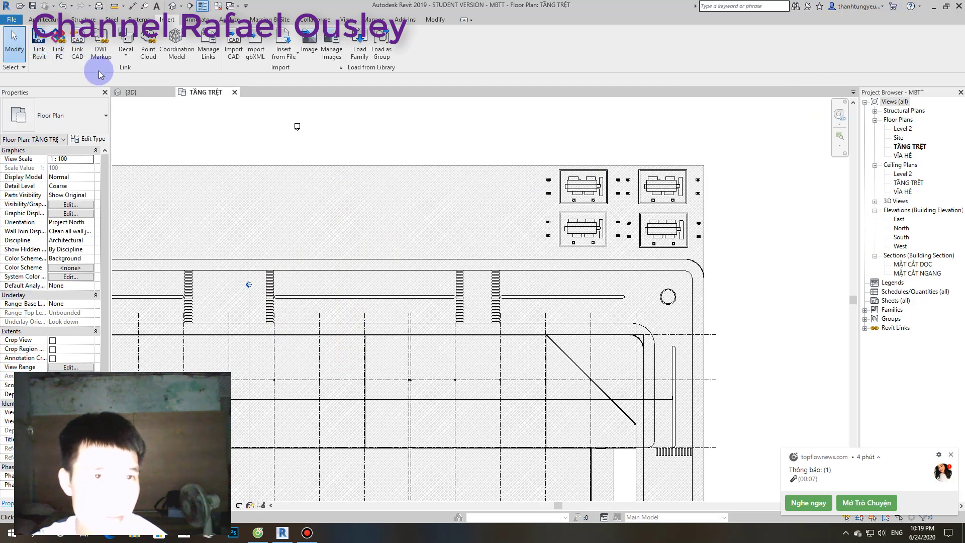
- Link the nhà xe máy.rvt model into the project with Link Revit
left_click(39, 52)
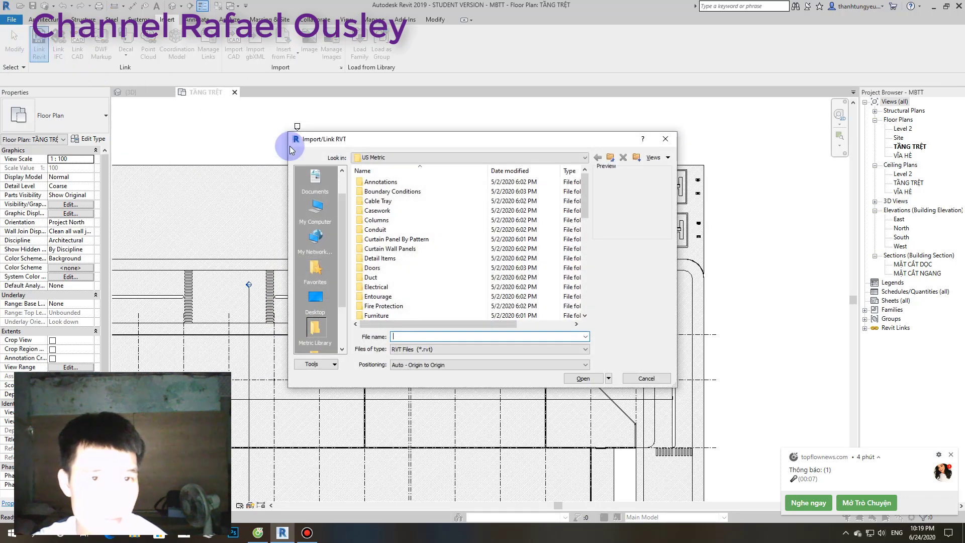
scroll(442, 259, "down", 5)
scroll(431, 284, "down", 3)
scroll(383, 300, "down", 2)
double_click(383, 297)
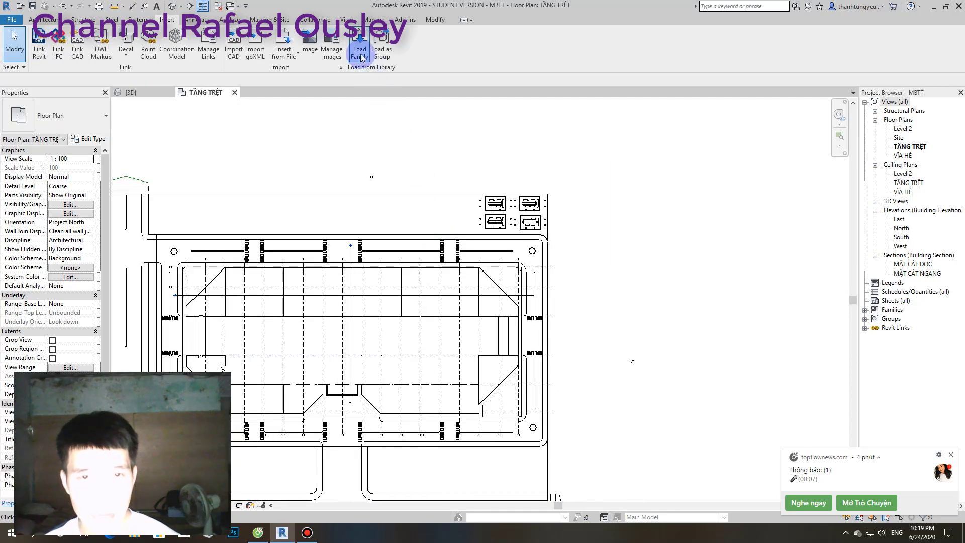
- Browse the Load Family folders and close the dialog without loading anything
left_click(358, 45)
scroll(408, 271, "down", 9)
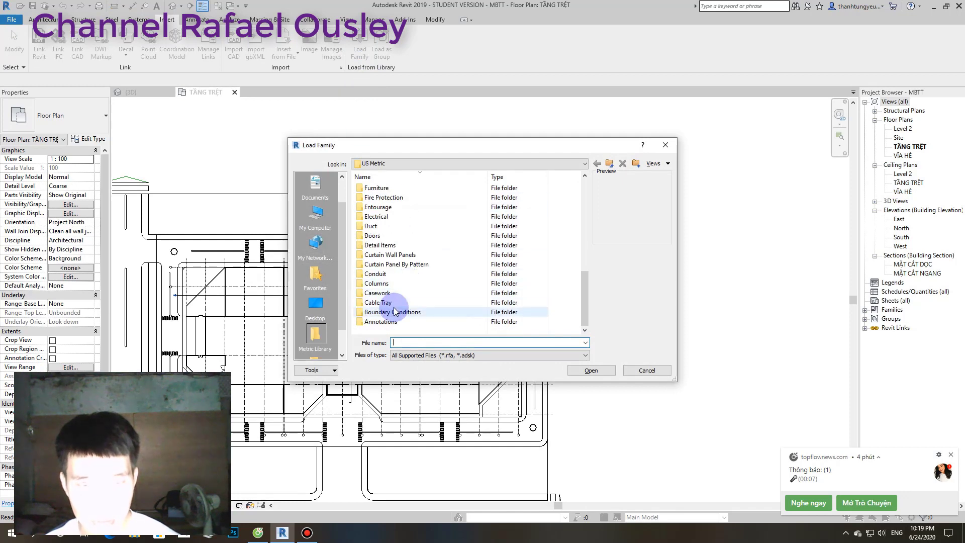
scroll(400, 309, "up", 4)
scroll(397, 312, "up", 5)
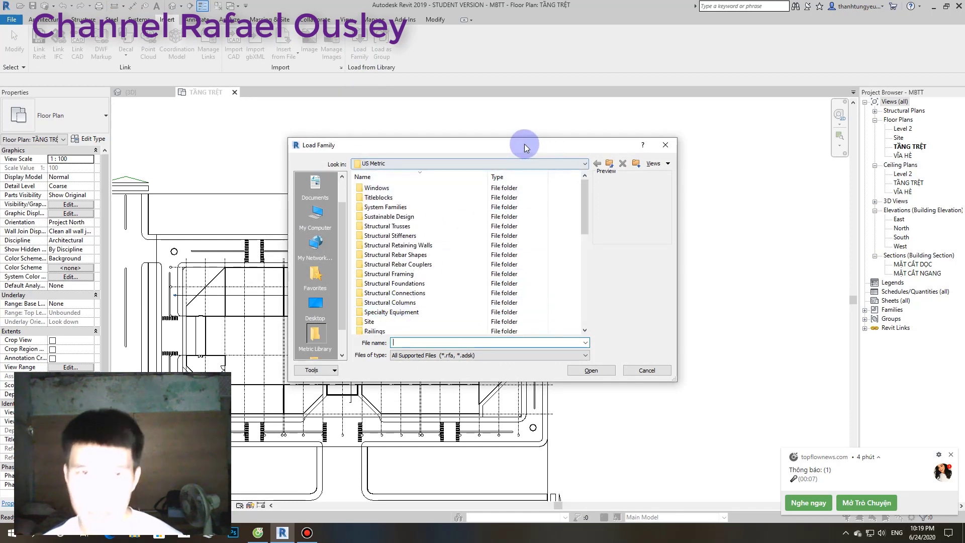
scroll(419, 271, "down", 9)
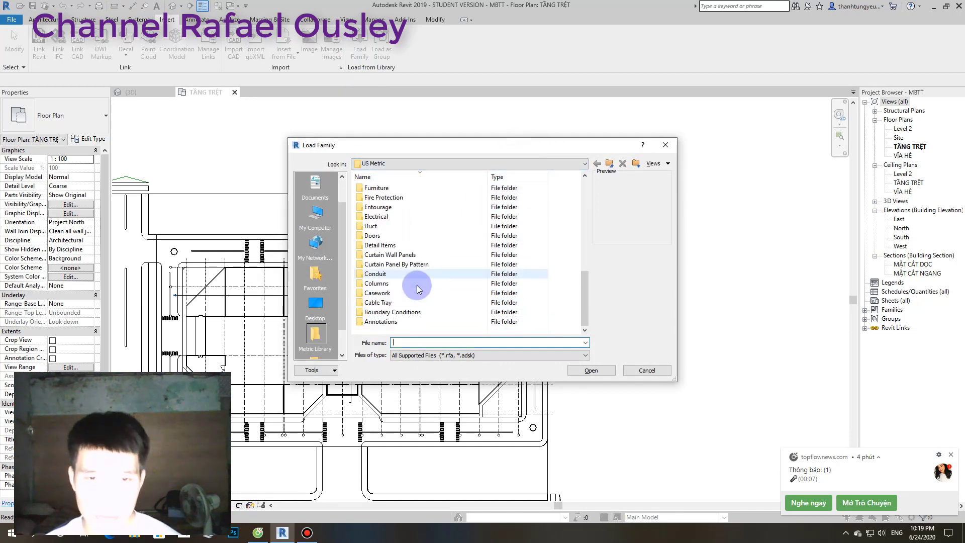
left_click(666, 140)
scroll(452, 265, "down", 4)
scroll(512, 259, "down", 1)
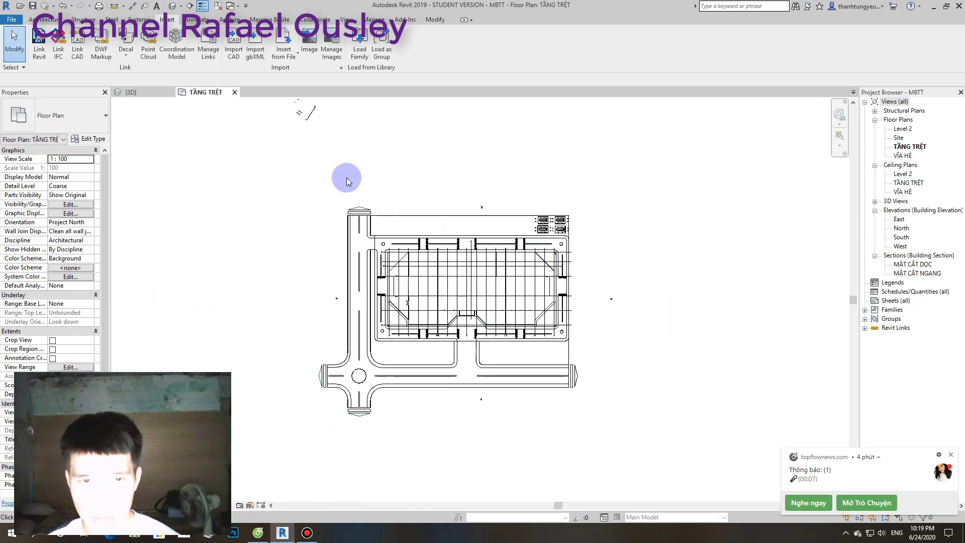
- Pan to the linked nhà xe máy model, select it and delete it
middle_click_drag(354, 193, 317, 219)
scroll(337, 281, "up", 3)
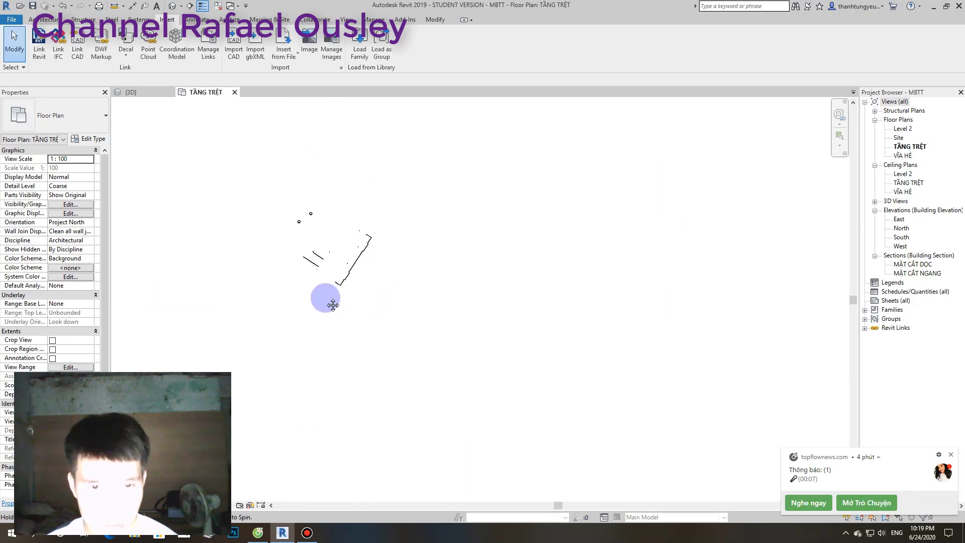
mouse_move(332, 305)
middle_mouse_down()
mouse_move(339, 241)
mouse_move(360, 213)
middle_mouse_up()
left_click(360, 213)
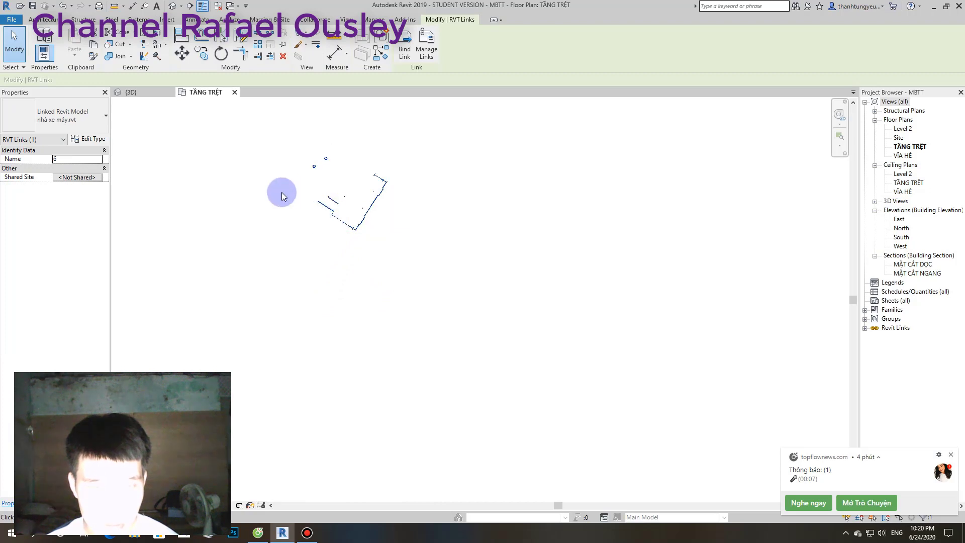
mouse_move(281, 241)
middle_mouse_down()
mouse_move(319, 265)
mouse_move(266, 338)
mouse_move(226, 370)
middle_mouse_up()
scroll(367, 331, "up", 2)
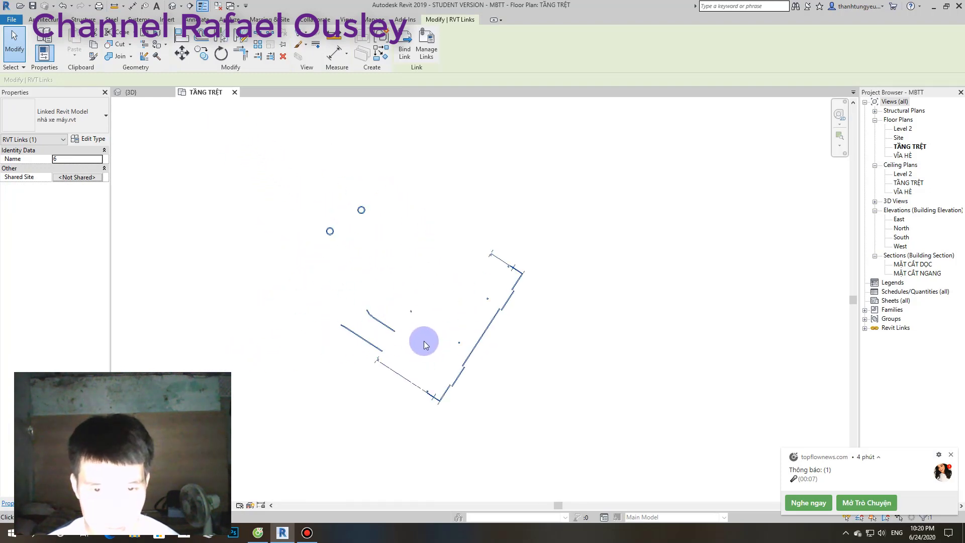
scroll(478, 352, "up", 2)
left_click(566, 348)
scroll(526, 288, "up", 3)
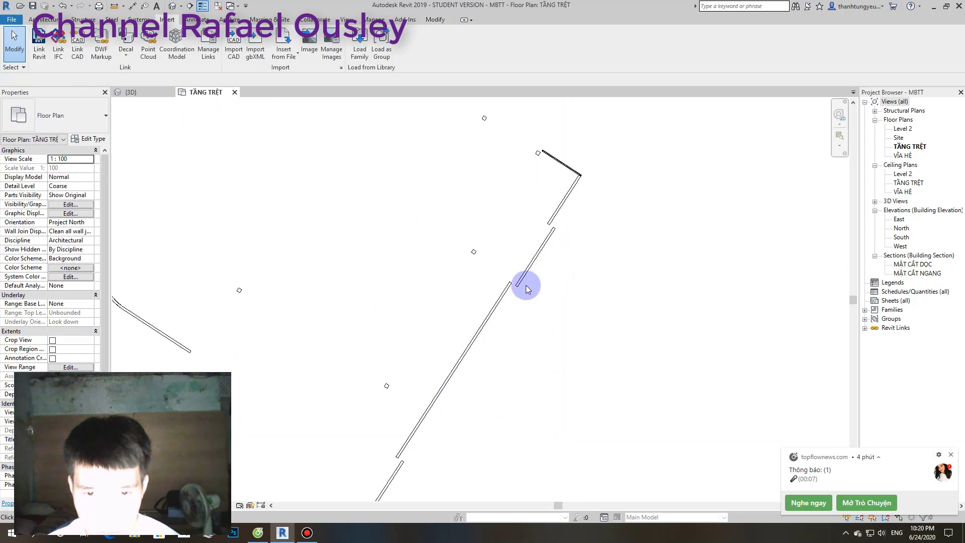
scroll(453, 371, "down", 3)
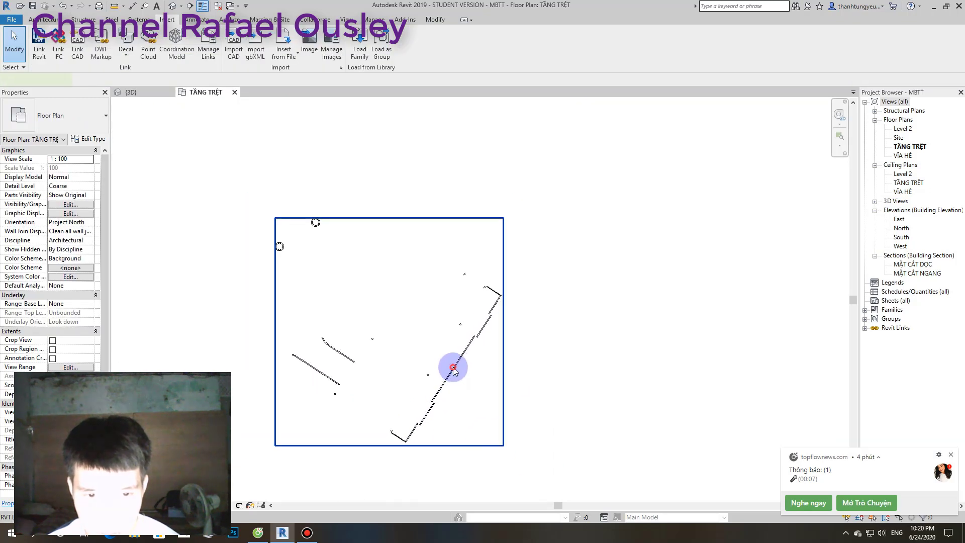
left_click(452, 366)
scroll(452, 363, "down", 4)
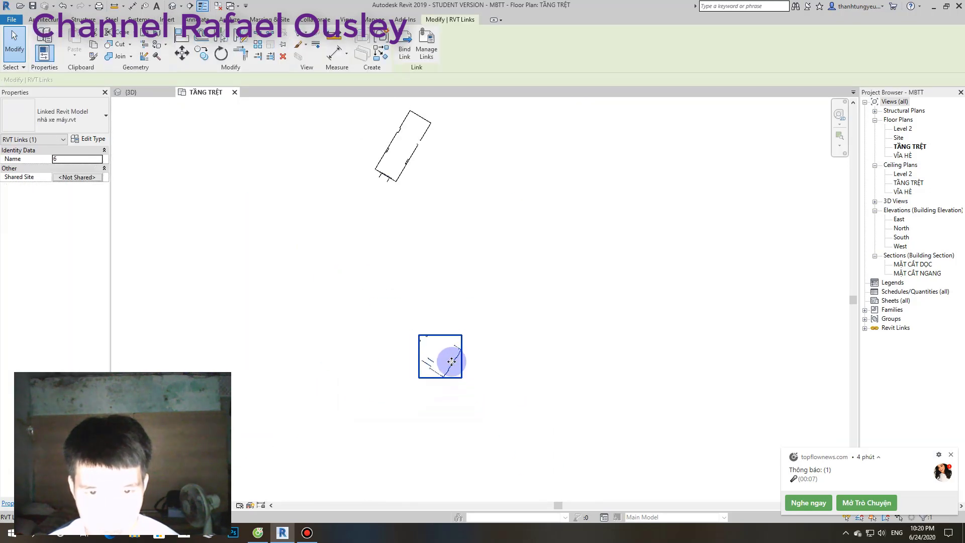
key("Delete")
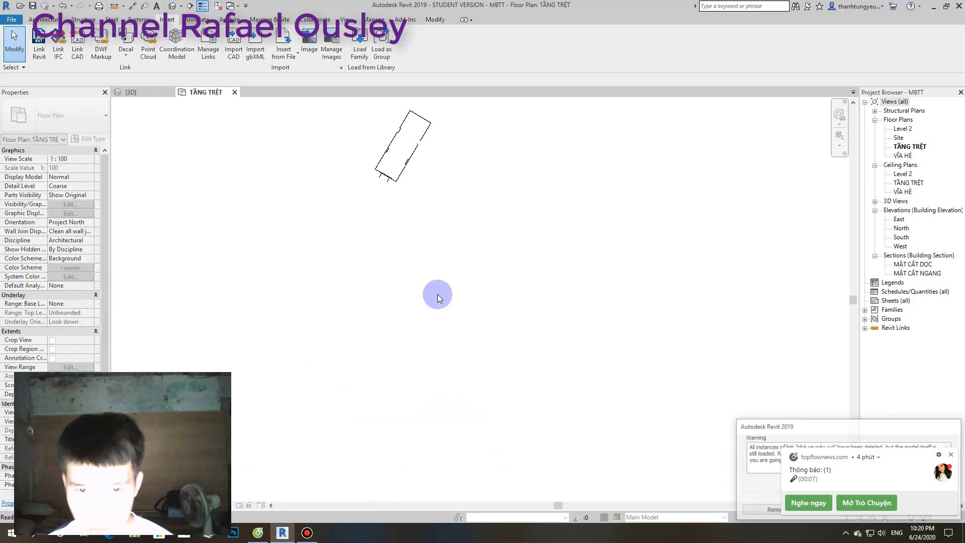
- Dismiss the web notification and the link-deletion warning, then zoom around the plan
middle_click_drag(412, 211, 395, 317)
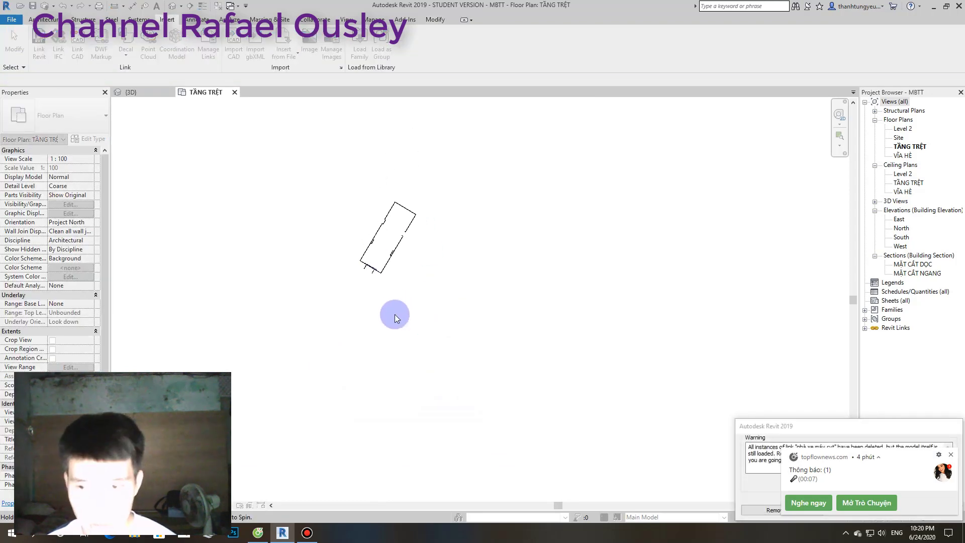
left_click(950, 456)
left_click(895, 511)
scroll(336, 255, "up", 3)
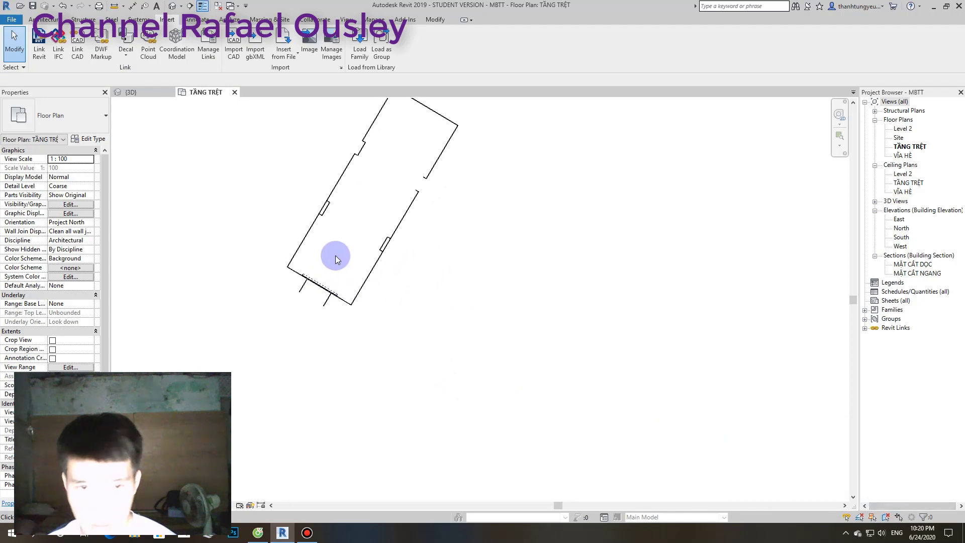
scroll(336, 256, "up", 2)
scroll(301, 236, "down", 2)
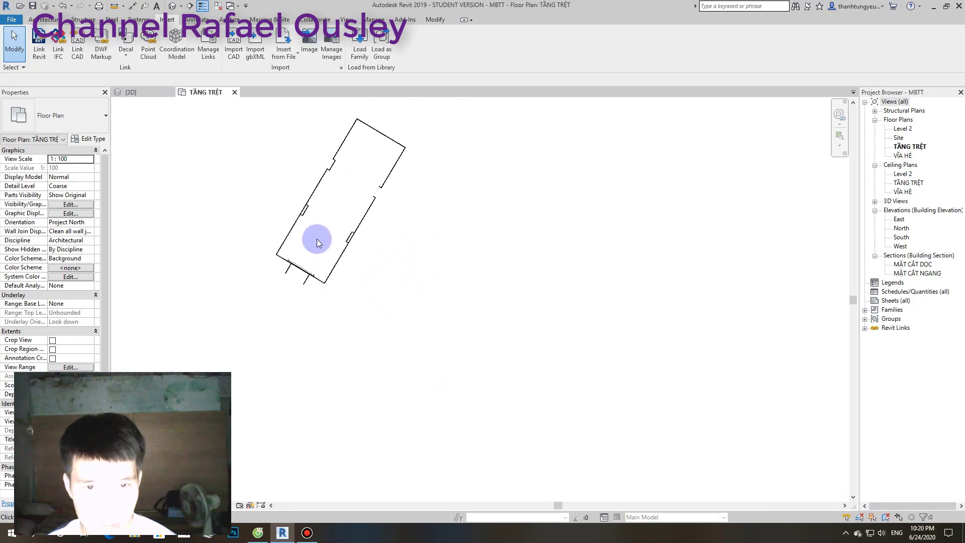
scroll(352, 257, "up", 4)
scroll(347, 282, "up", 3)
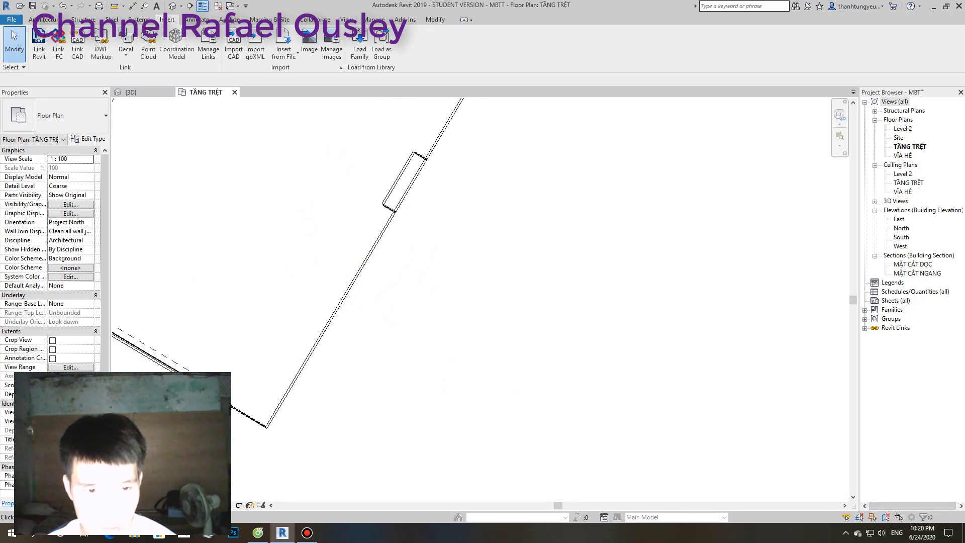
scroll(318, 379, "down", 3)
- Reselect the remaining nhà xe link, nudge it up-right, delete it and dismiss the warning
left_click(279, 297)
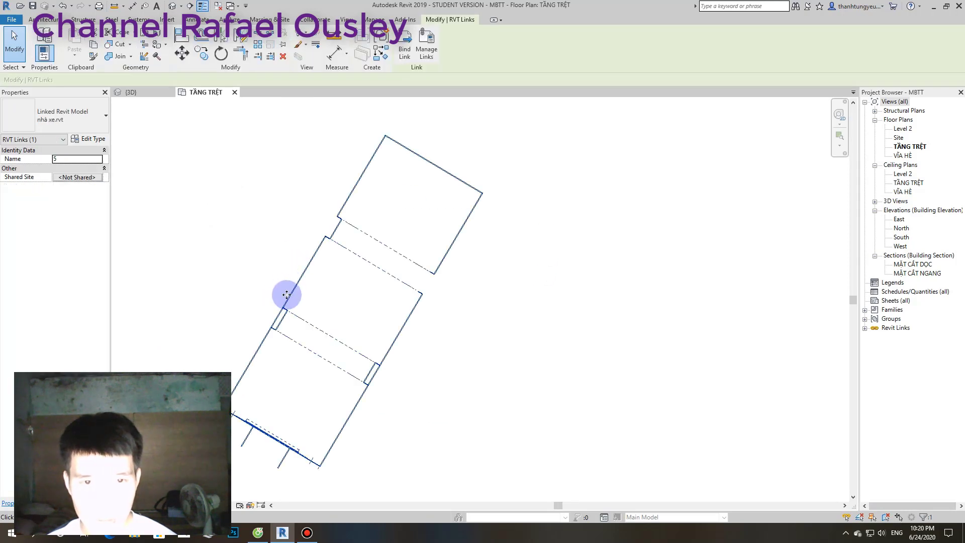
scroll(287, 295, "down", 4)
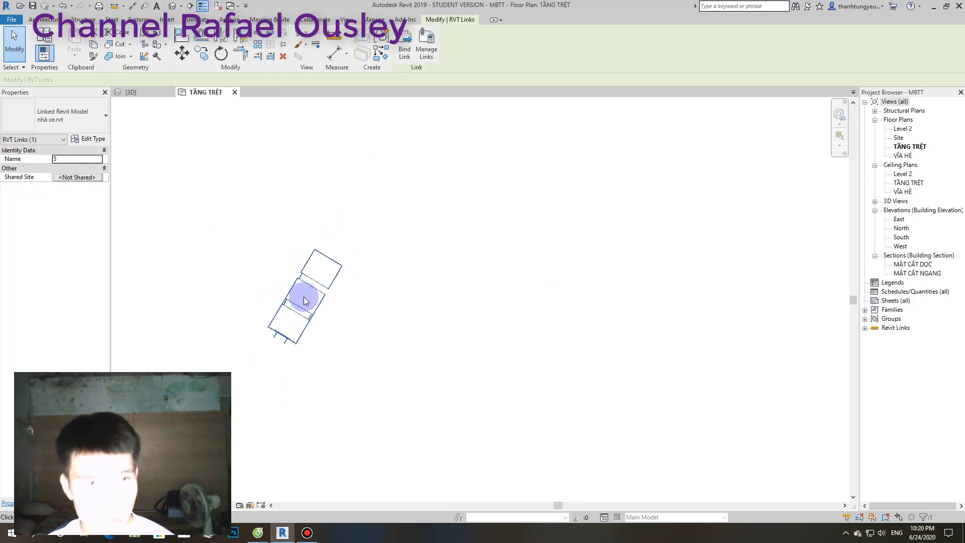
left_click(286, 308)
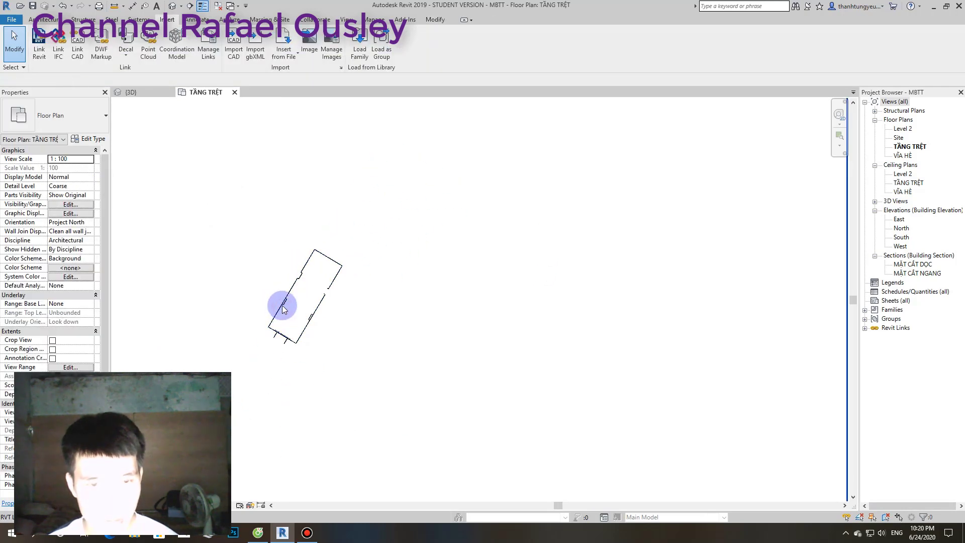
left_click(283, 306)
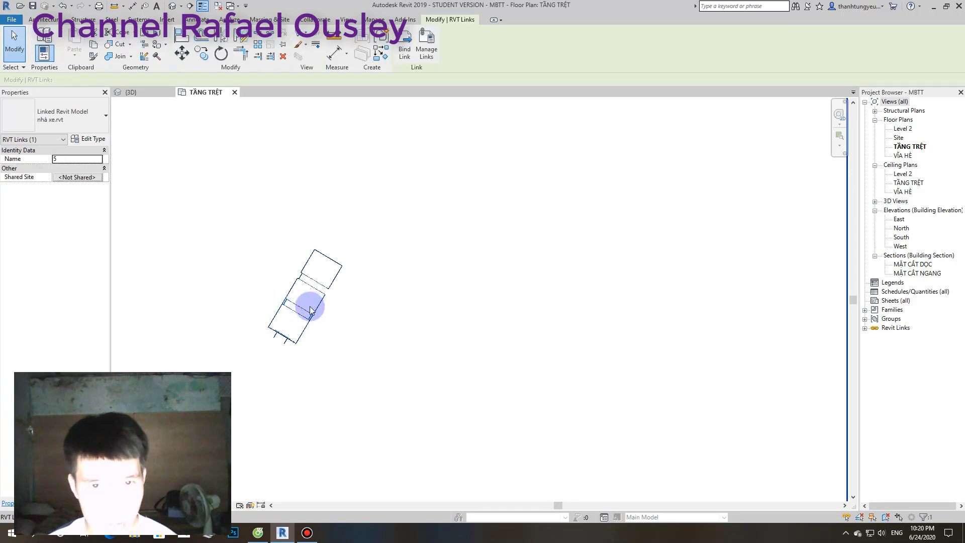
left_click_drag(295, 314, 340, 305)
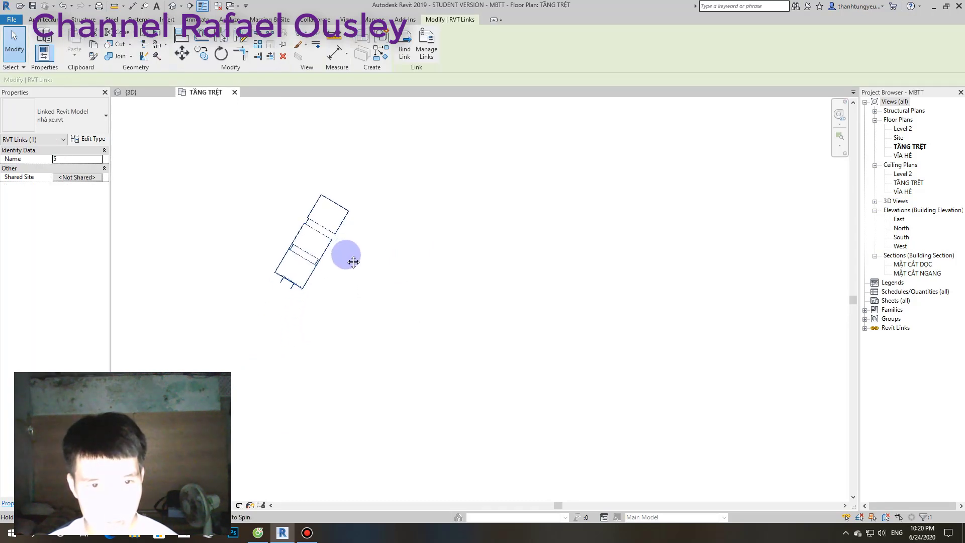
key("Delete")
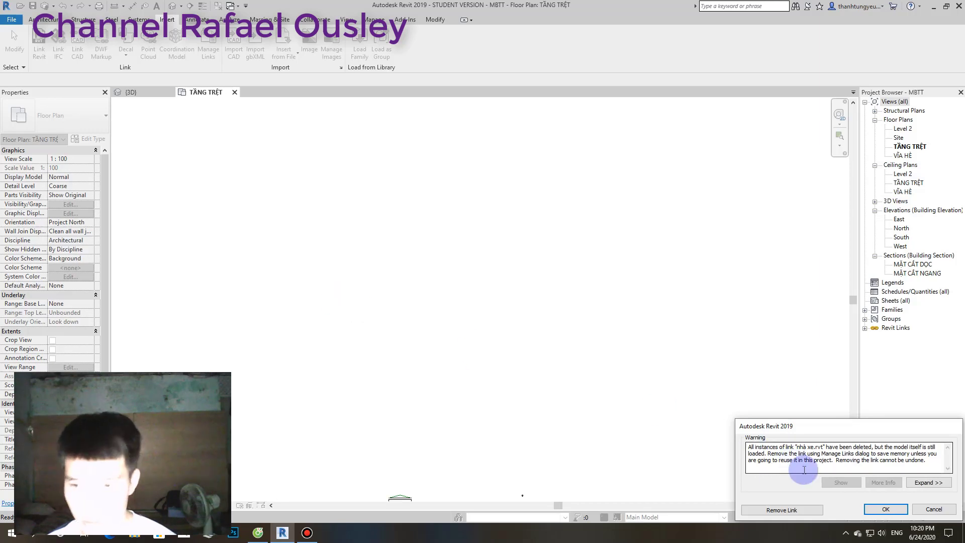
left_click(827, 509)
scroll(505, 236, "down", 3)
- Leave Revit for the Cốc Cốc browser showing the ĐỒ ÁN CÔNG NGHIỆP.rvt Drive page
scroll(467, 286, "up", 2)
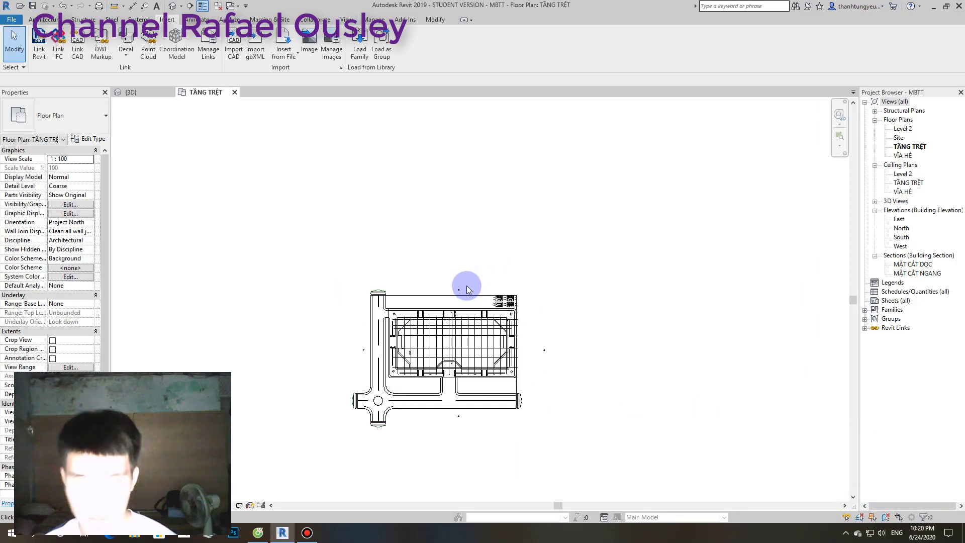
scroll(467, 286, "up", 1)
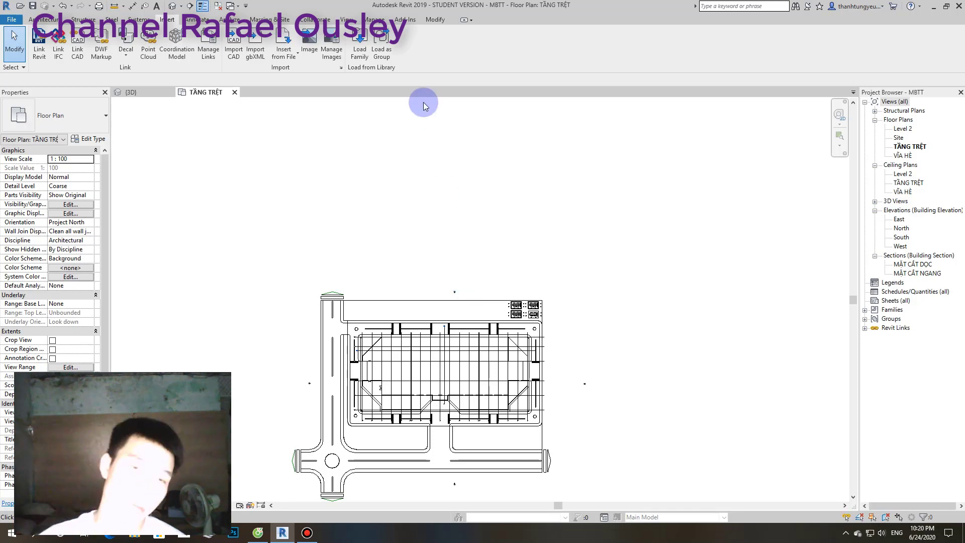
left_click(259, 532)
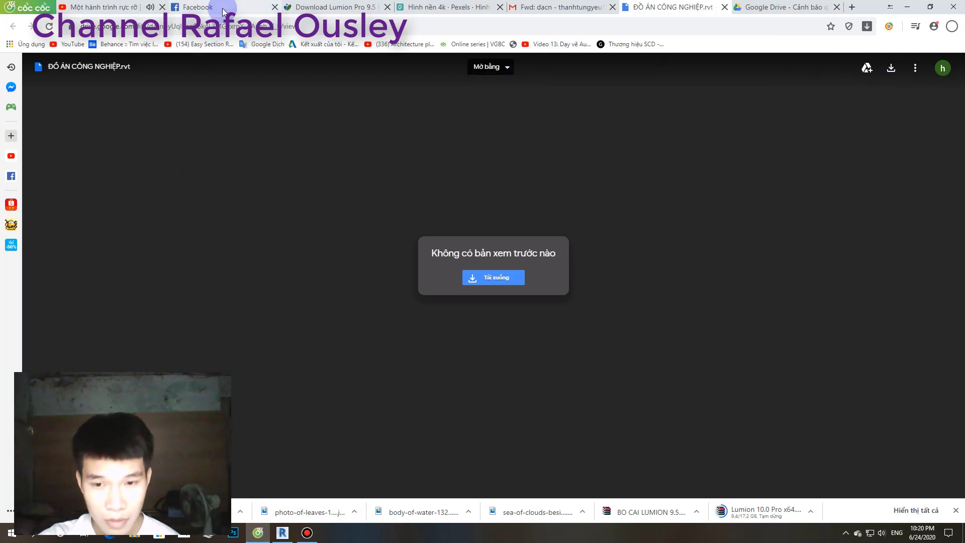
- Show the downloaded BO CAI LUMION 9.5 archive in its folder
key("alt+Tab")
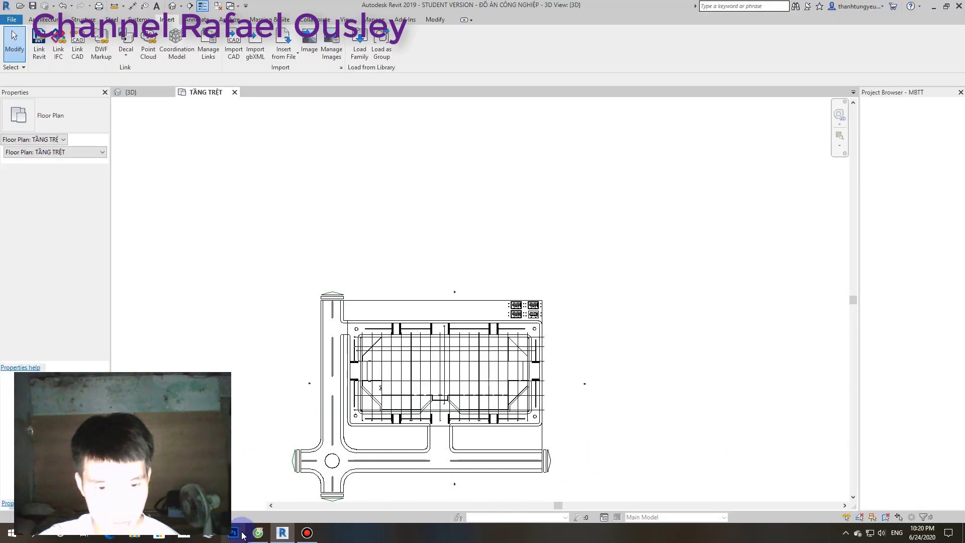
left_click(258, 533)
left_click(699, 515)
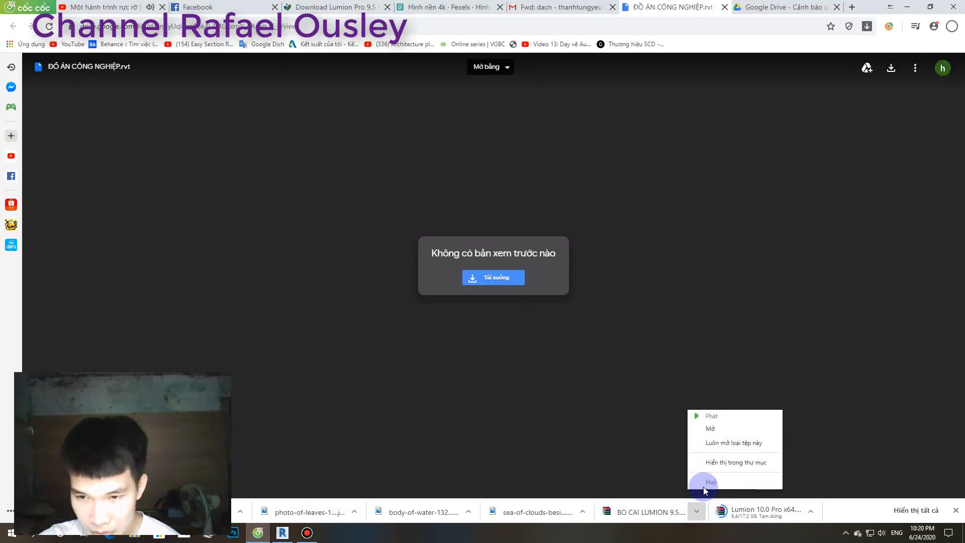
left_click(713, 459)
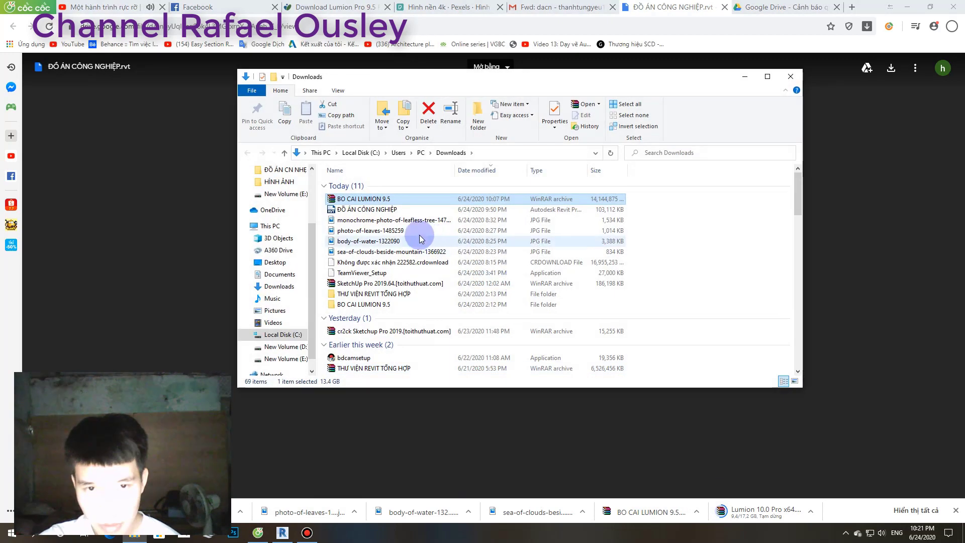
- Try Extract Here on the archive twice, closing the WinRAR error report each time
right_click(404, 199)
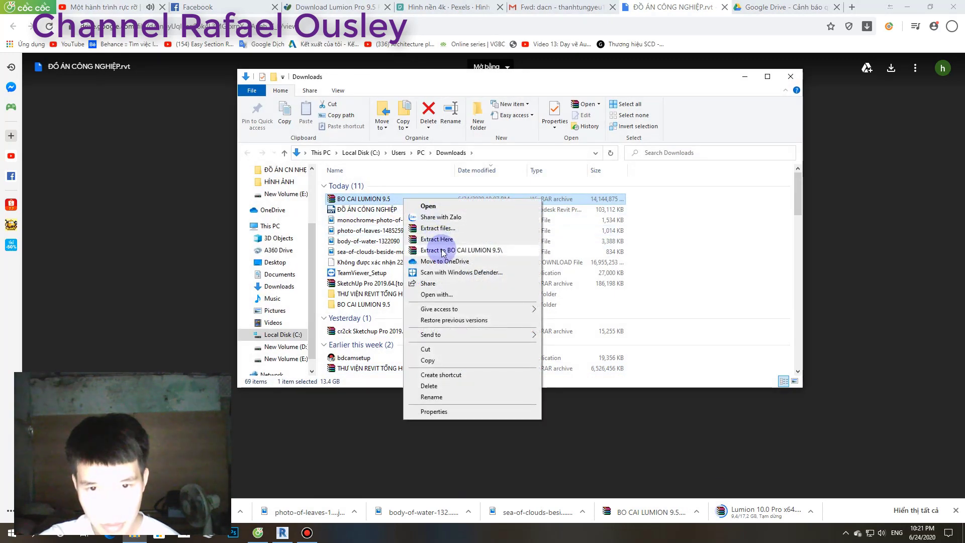
left_click(443, 251)
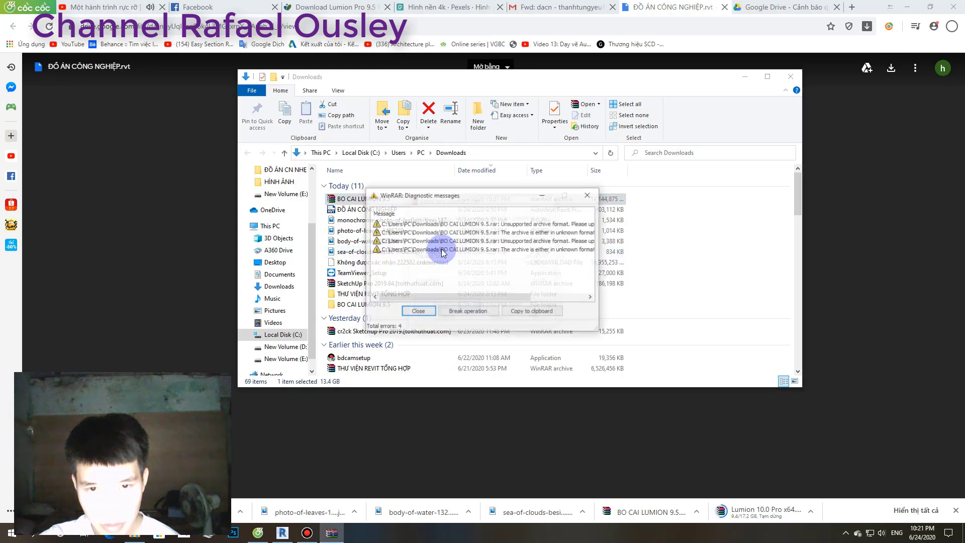
left_click(432, 312)
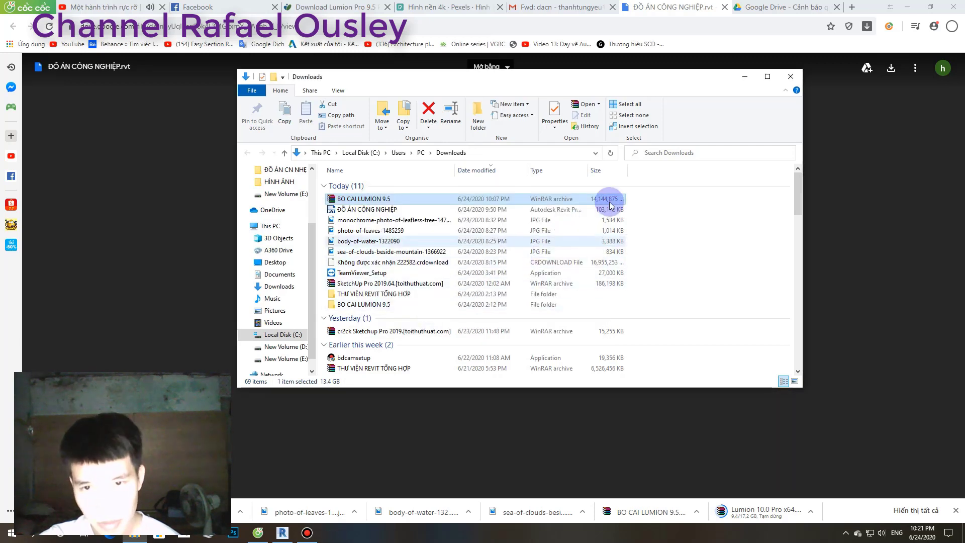
right_click(443, 200)
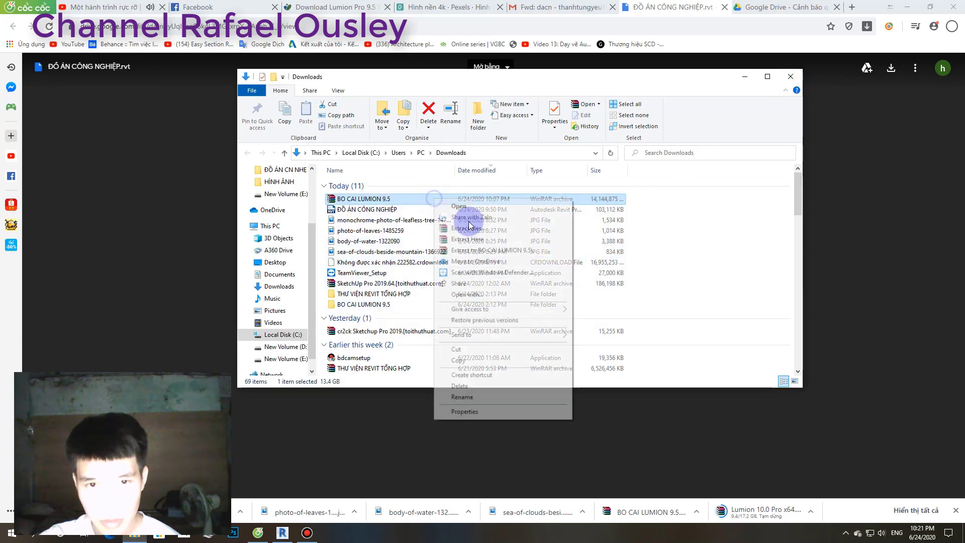
left_click(467, 244)
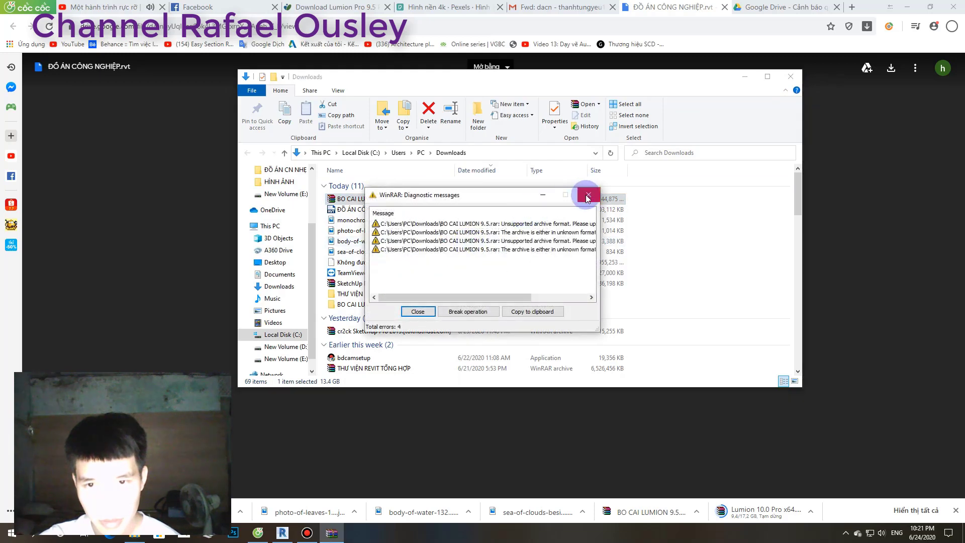
left_click(587, 196)
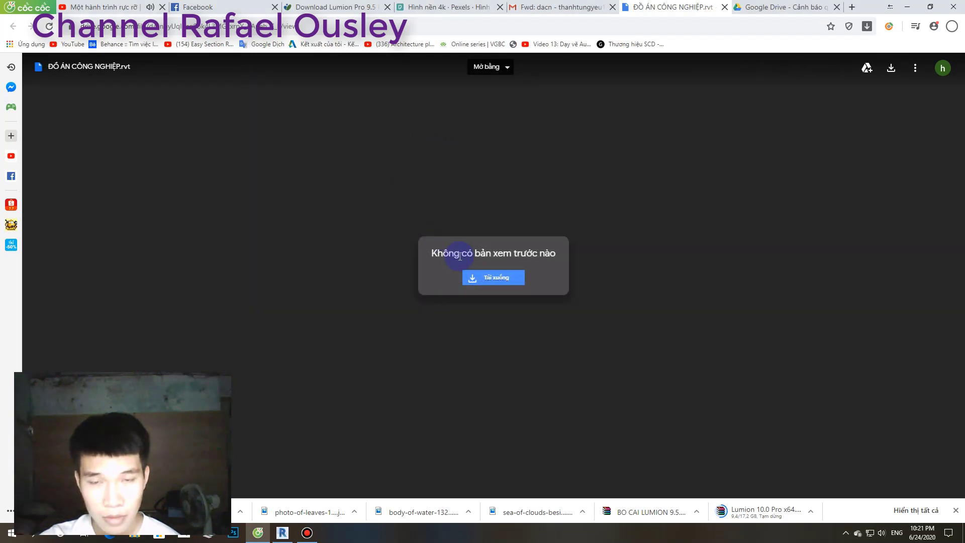
- Make one silo tank into model Group 5, opened in the group editor
left_click(282, 533)
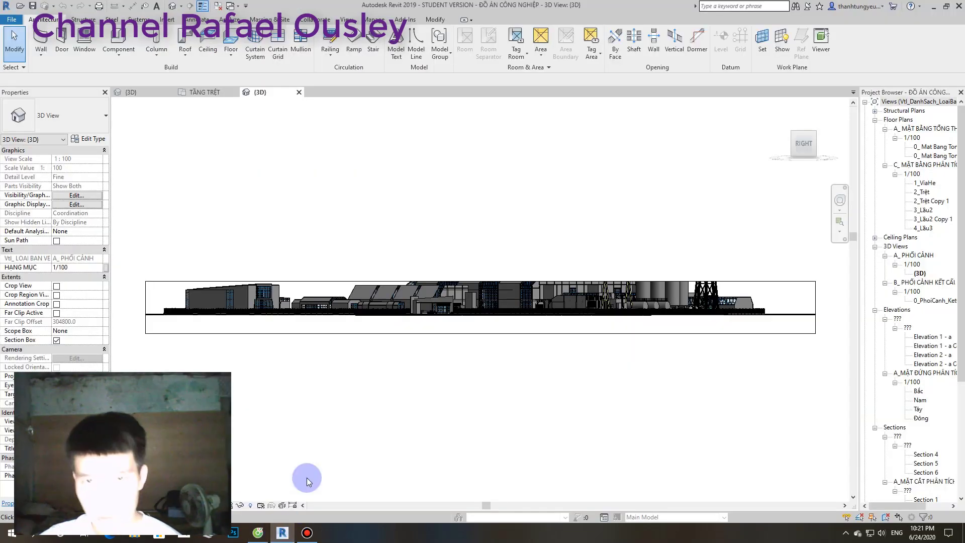
middle_click_drag(457, 379, 557, 367, "shift")
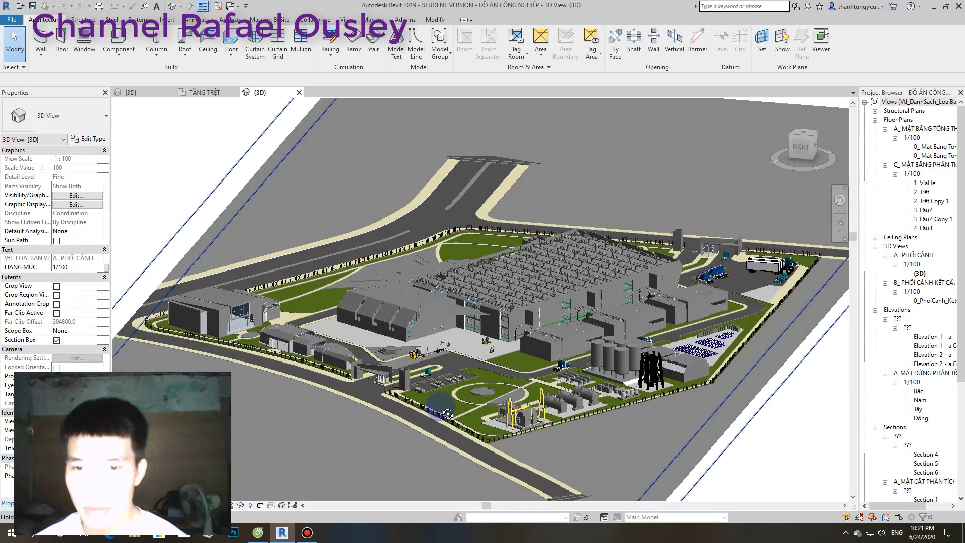
scroll(620, 345, "up", 3)
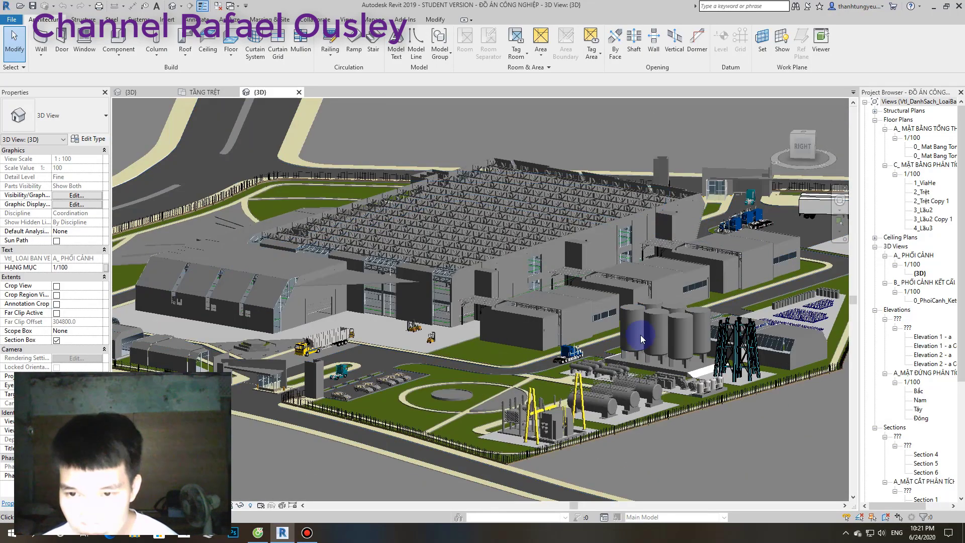
left_click(682, 320)
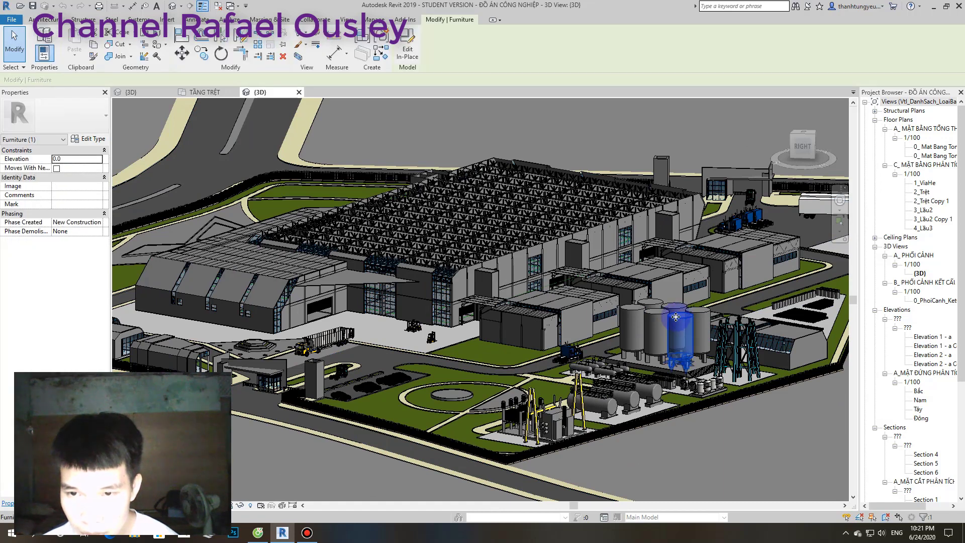
left_click(387, 42)
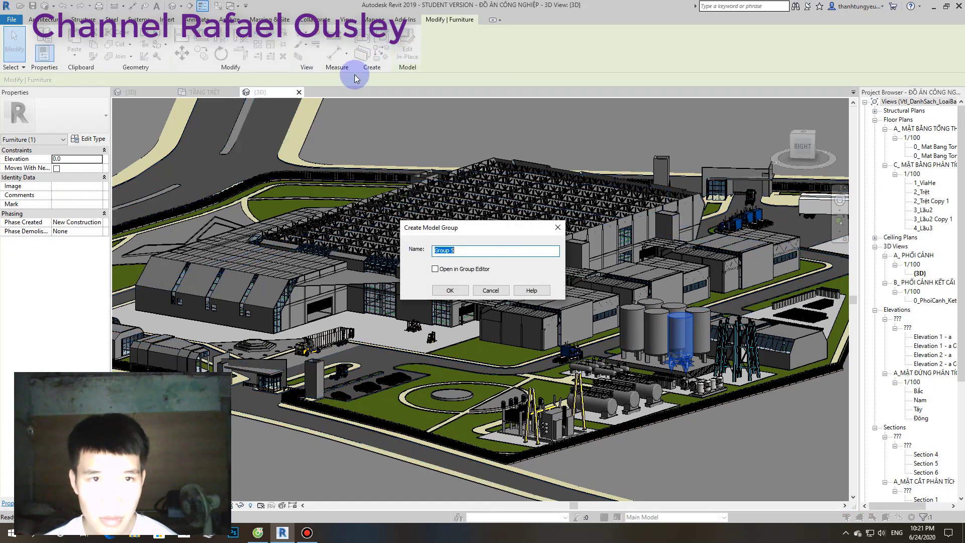
left_click(435, 269)
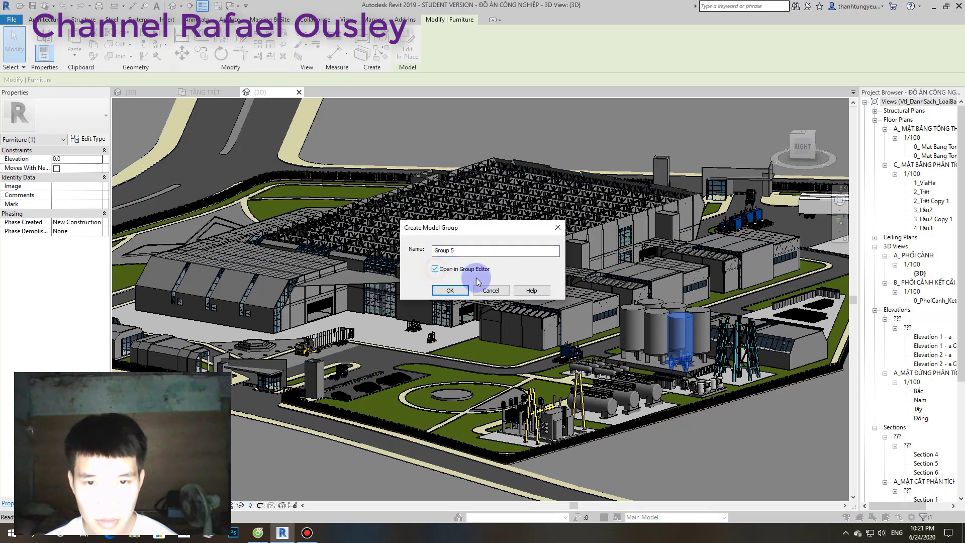
left_click(461, 293)
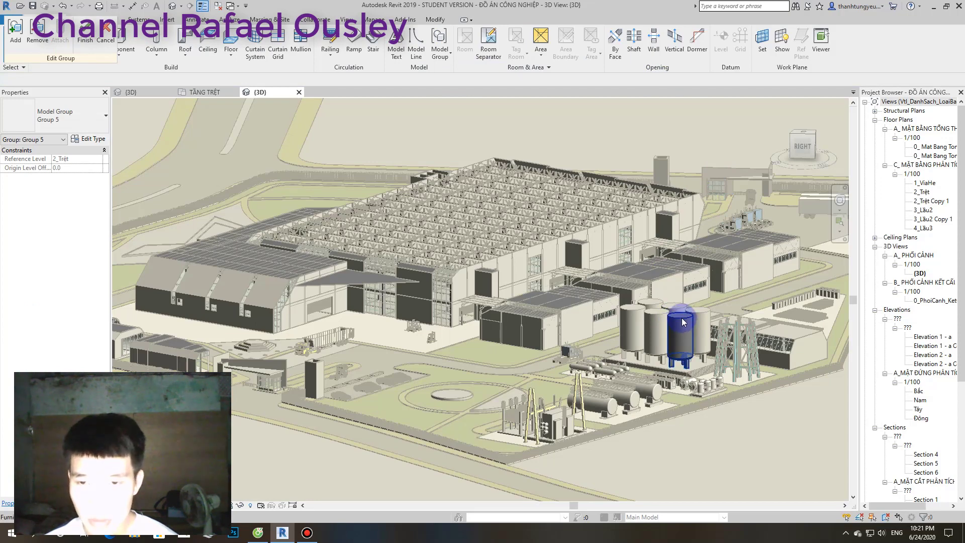
left_click(685, 326)
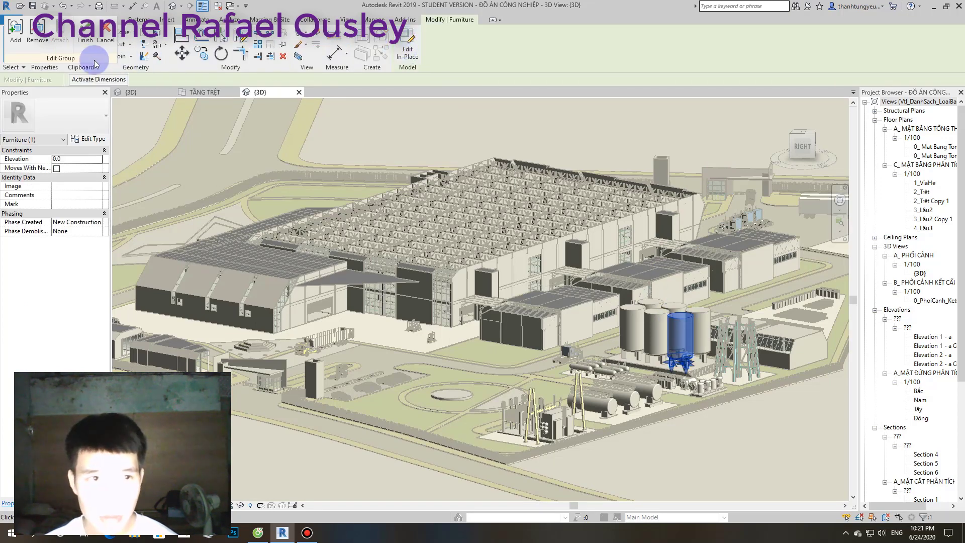
- Add the silo tank to Group 5, edit it in place, select its body revolve and finish
left_click(11, 38)
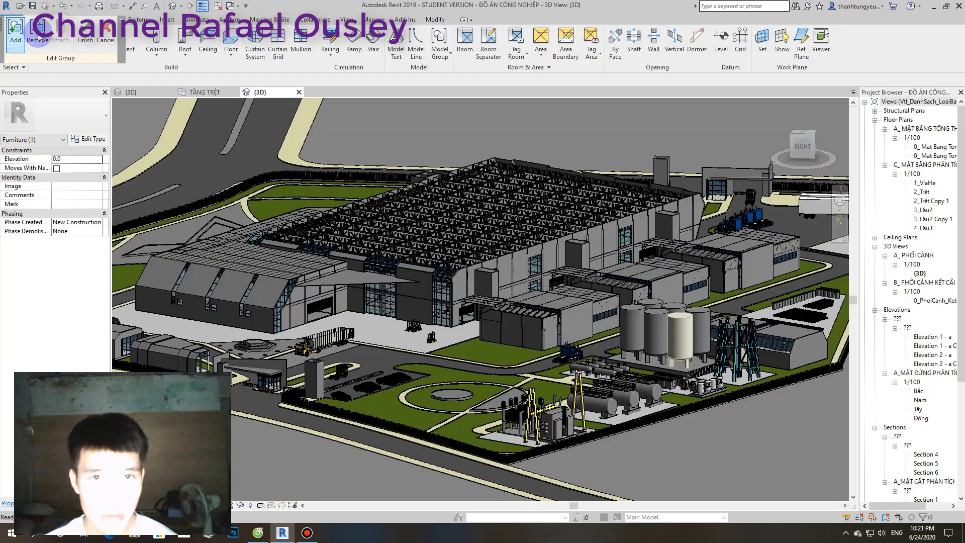
scroll(683, 287, "up", 4)
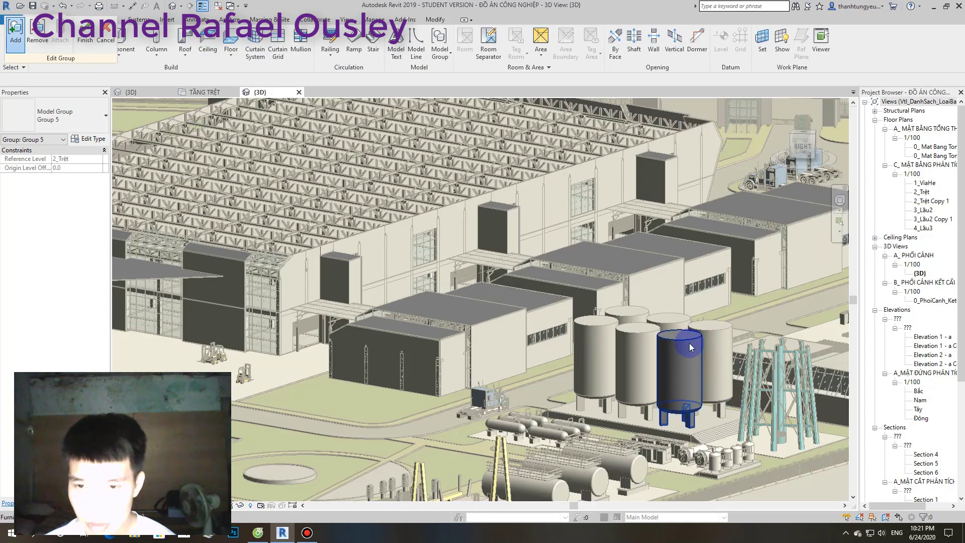
left_click(688, 340)
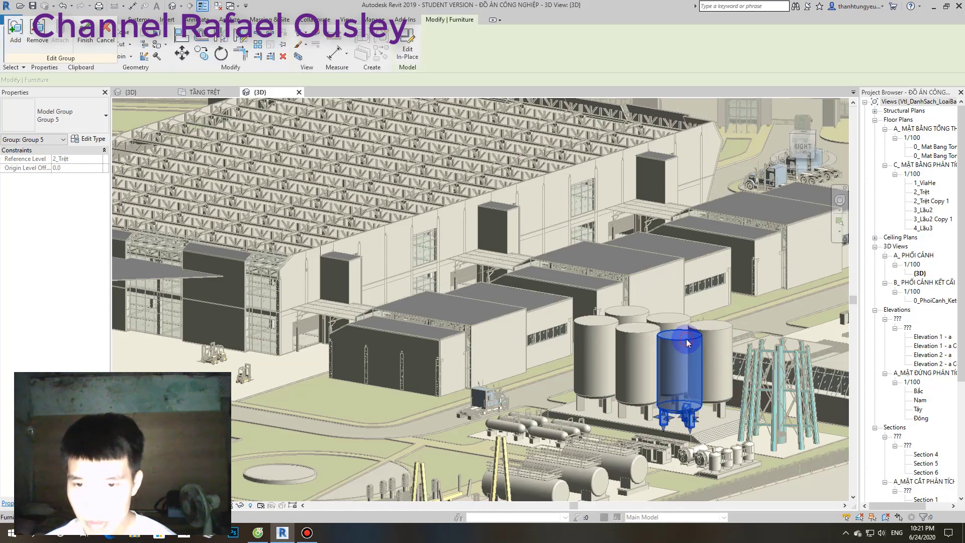
left_click(405, 47)
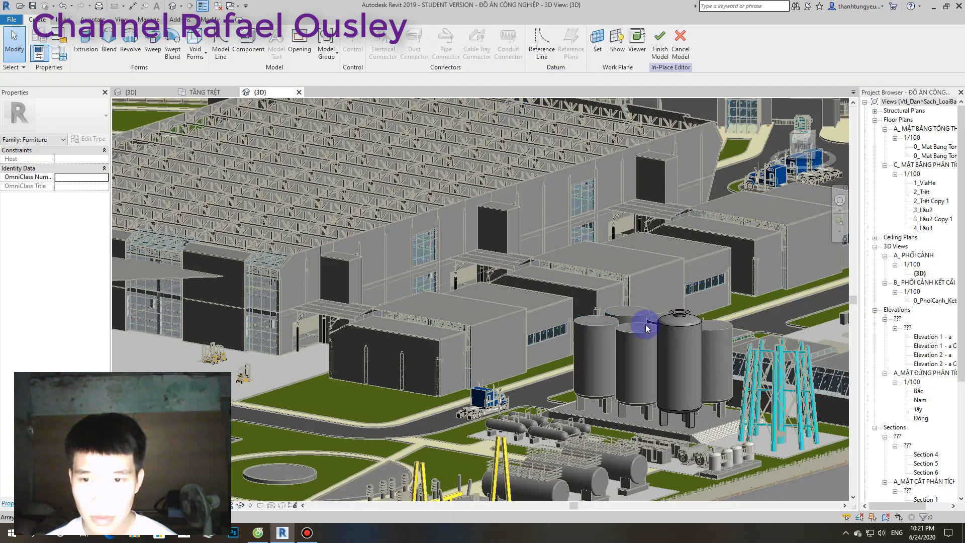
scroll(689, 317, "up", 3)
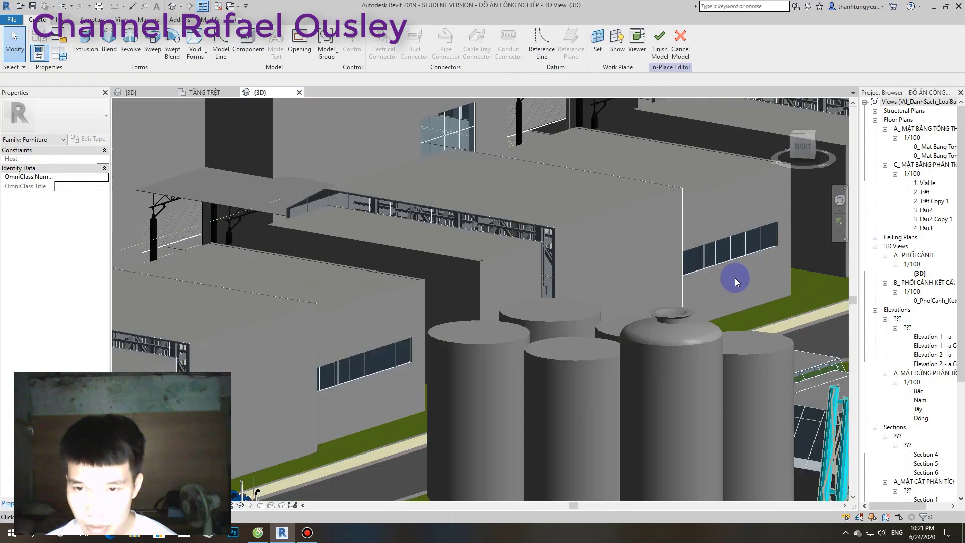
left_click(674, 321)
scroll(673, 321, "down", 2)
scroll(674, 322, "down", 3)
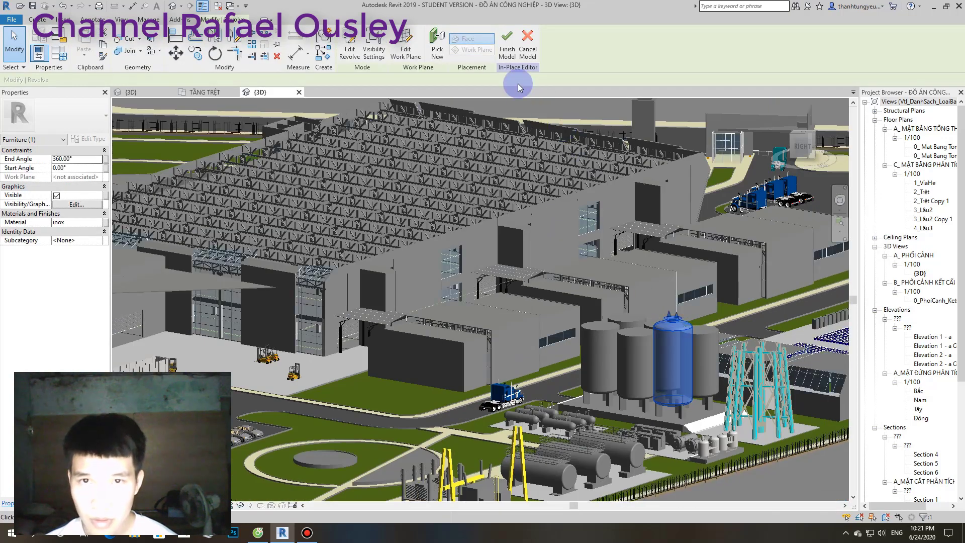
left_click(707, 397)
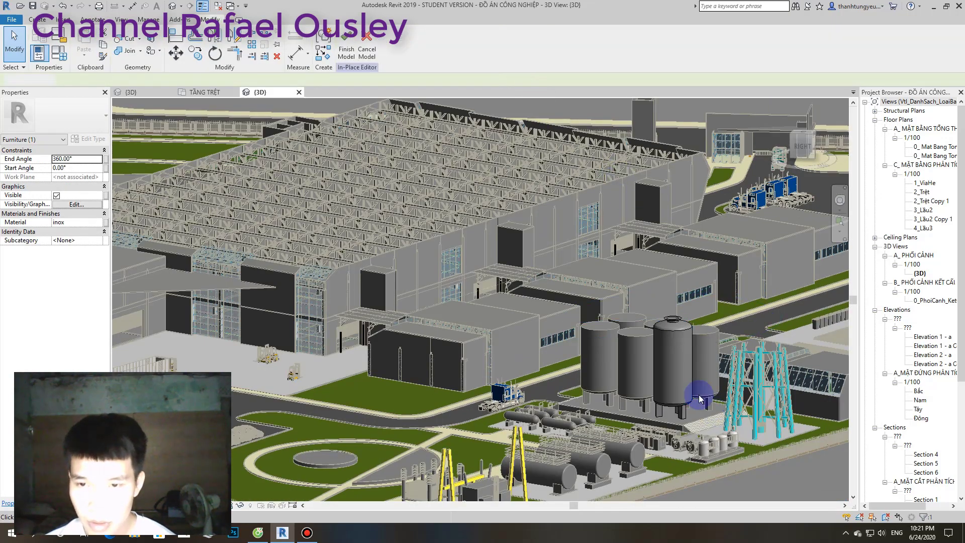
left_click(674, 324)
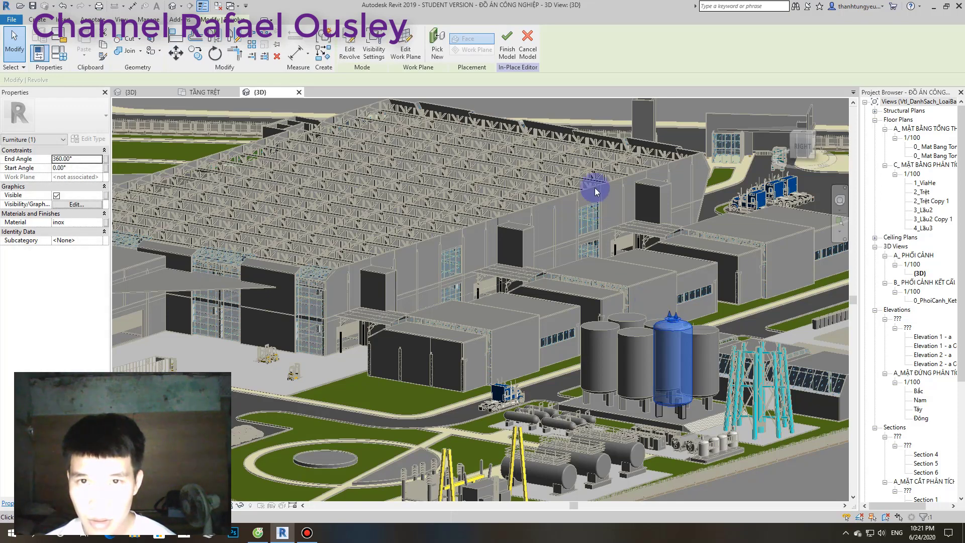
left_click(511, 52)
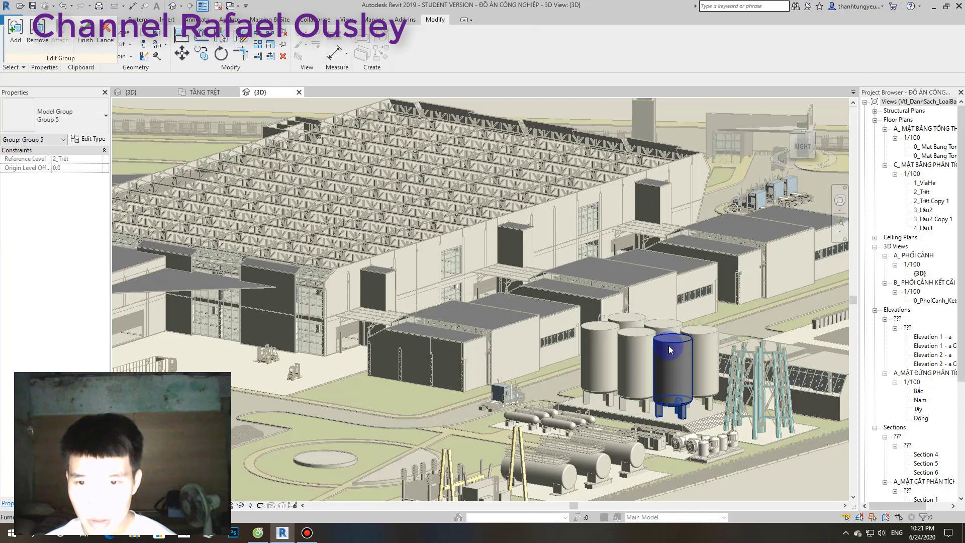
- Clear the selection, then open the tank's revolve sketch and finish it with the green check
left_click(669, 349)
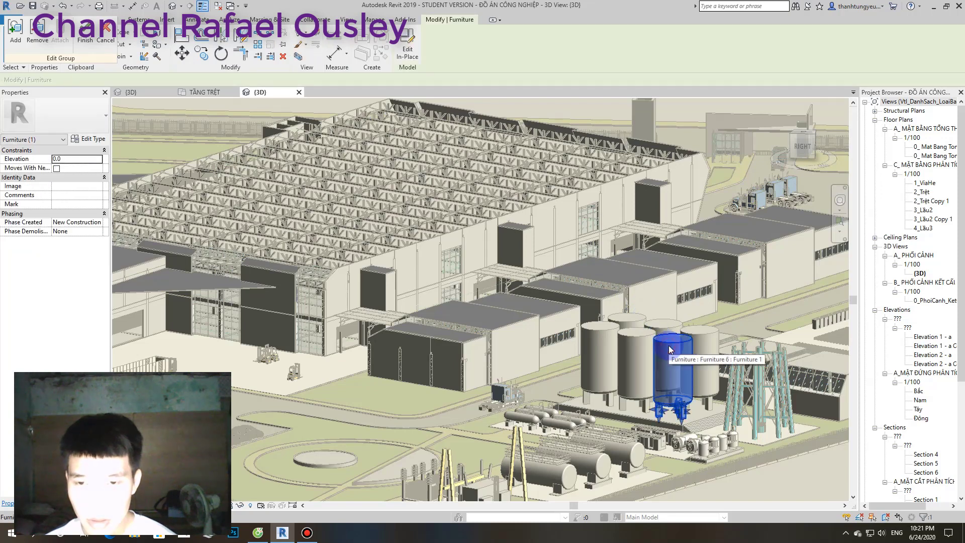
key("Escape")
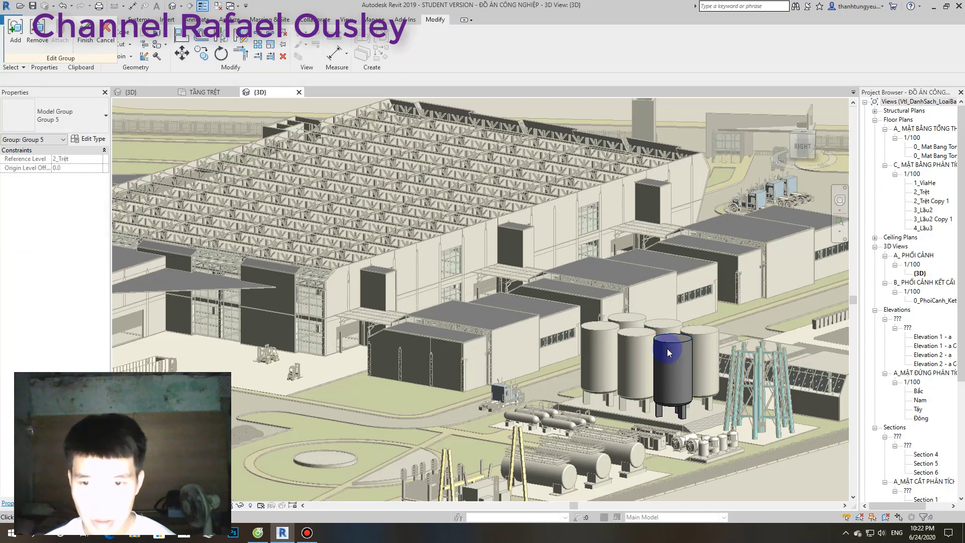
key("Escape")
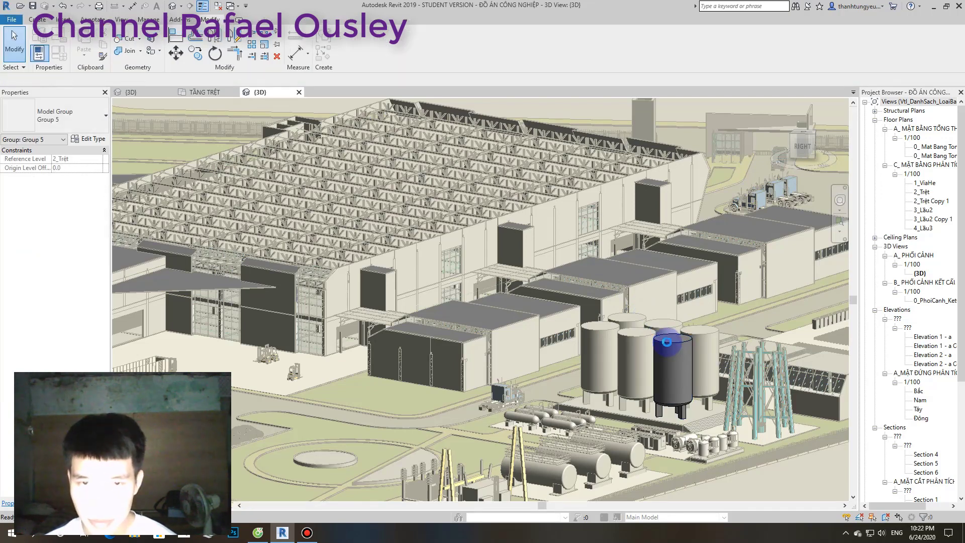
scroll(667, 342, "down", 5)
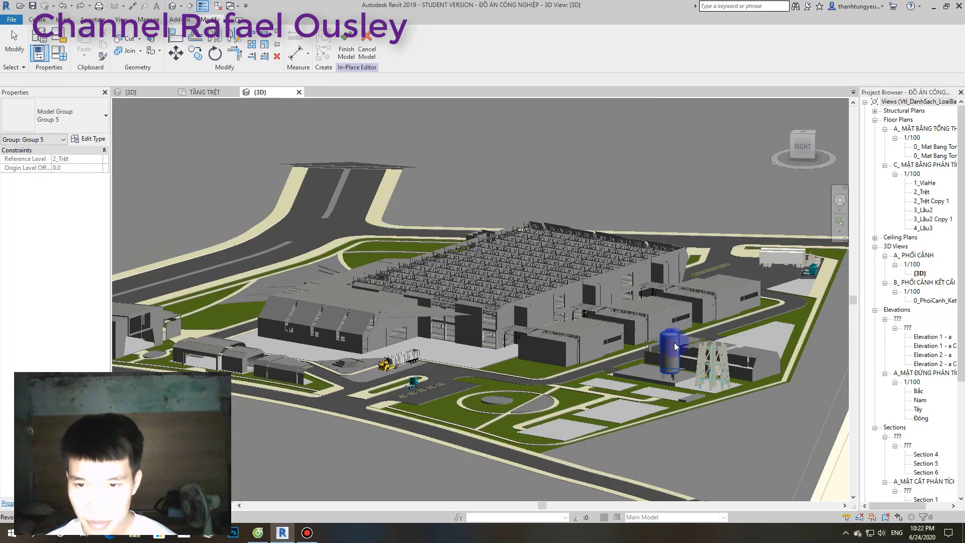
scroll(673, 343, "up", 3)
scroll(669, 345, "up", 3)
left_click(557, 388)
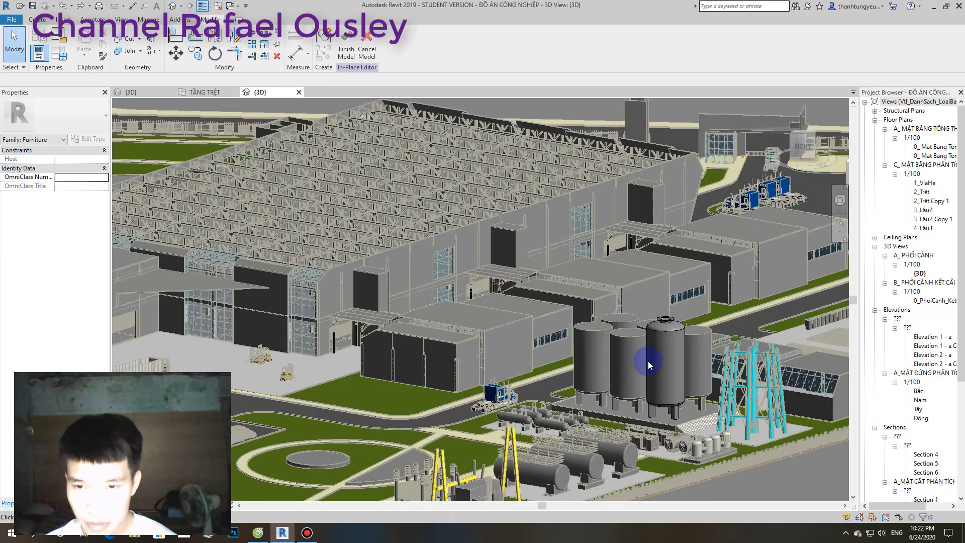
double_click(664, 337)
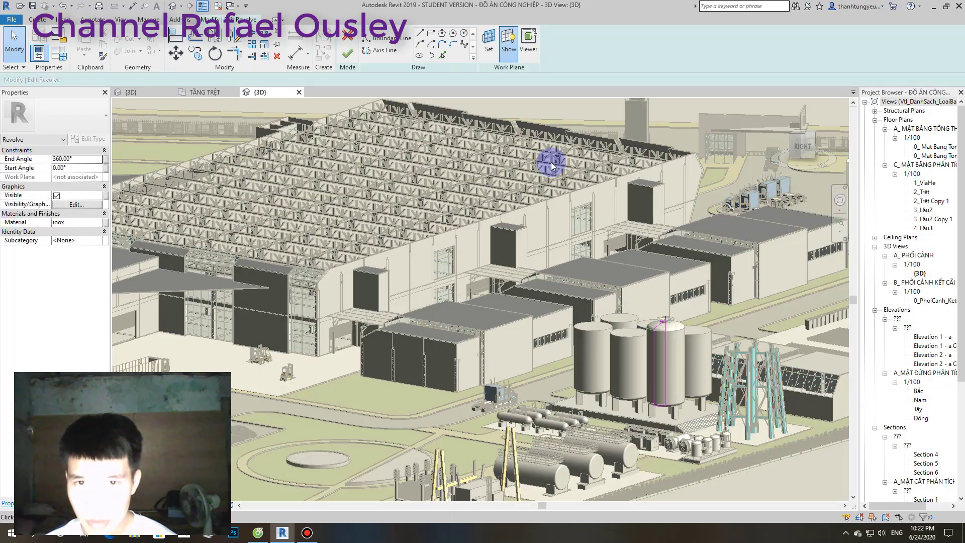
left_click(349, 53)
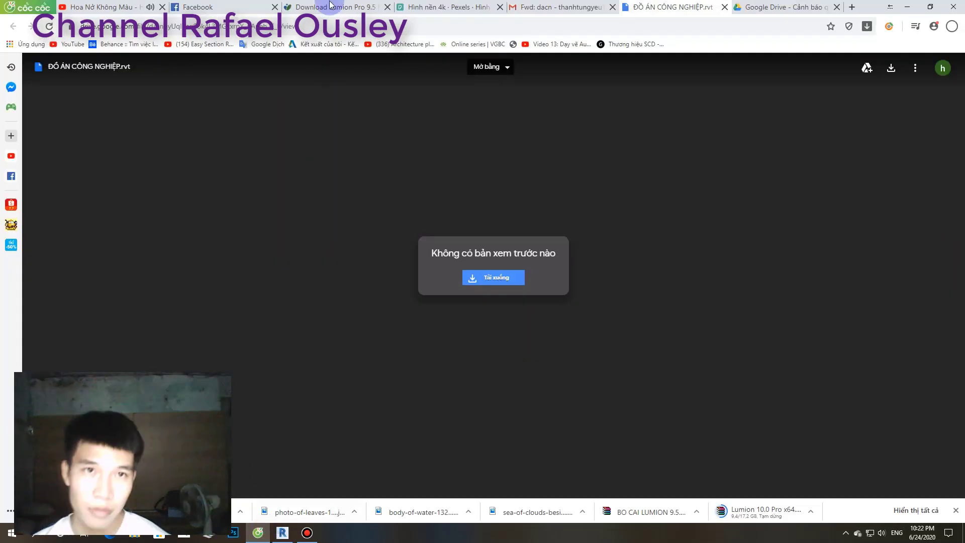
- Send the reply 'ịu rơi' in the Facebook chat
left_click(247, 6)
mouse_move(882, 176)
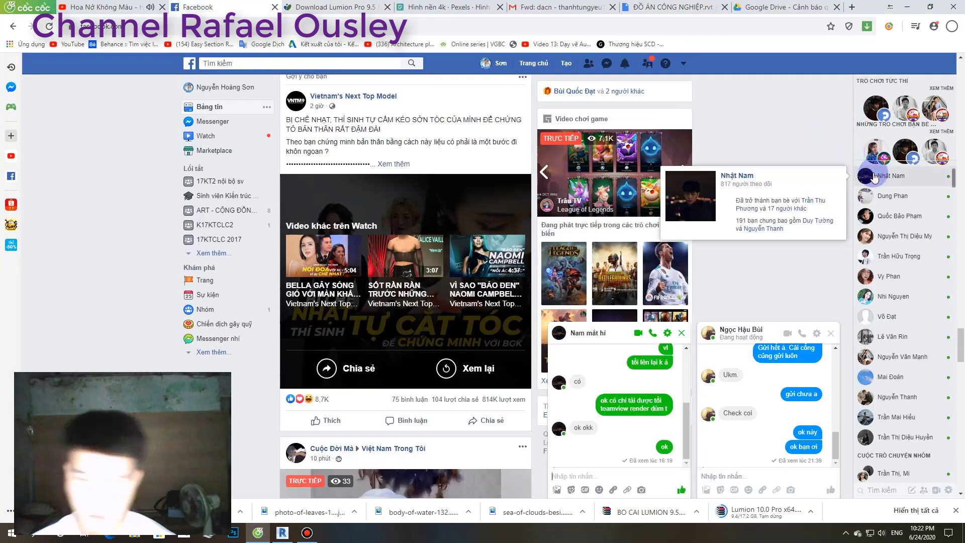
type("chiuịu rồi")
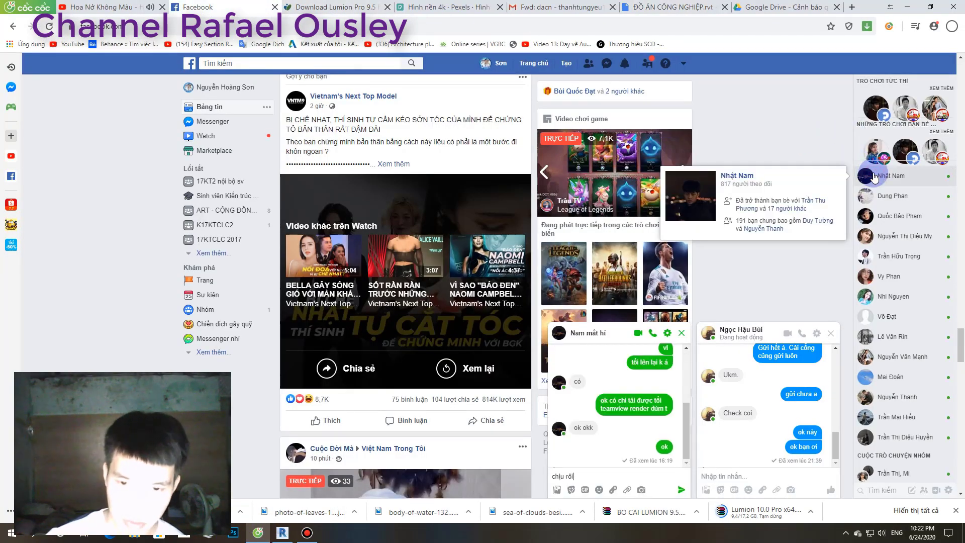
type("ơi")
key("Return")
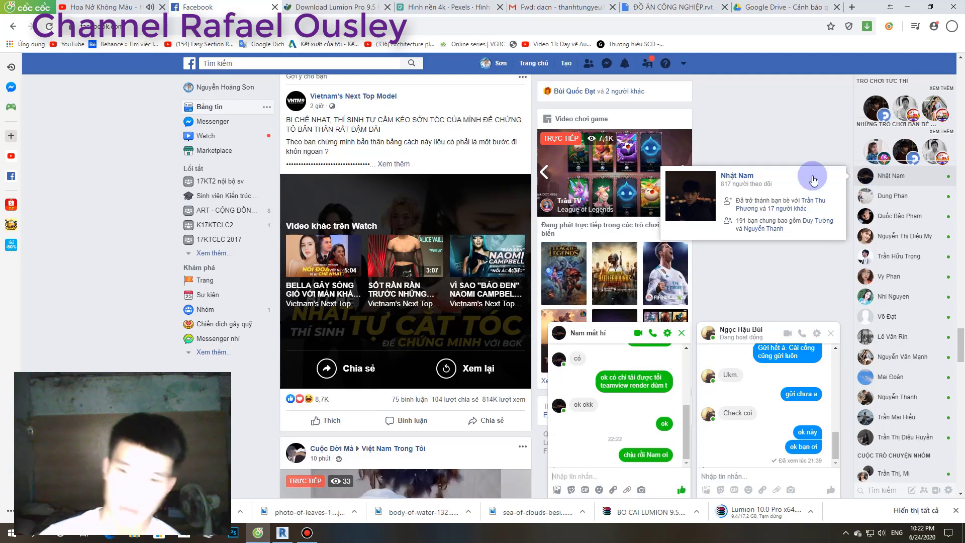
- Close the Google Drive and project-file tabs, view the Lumion download tutorial, then return to Revit
left_click(558, 7)
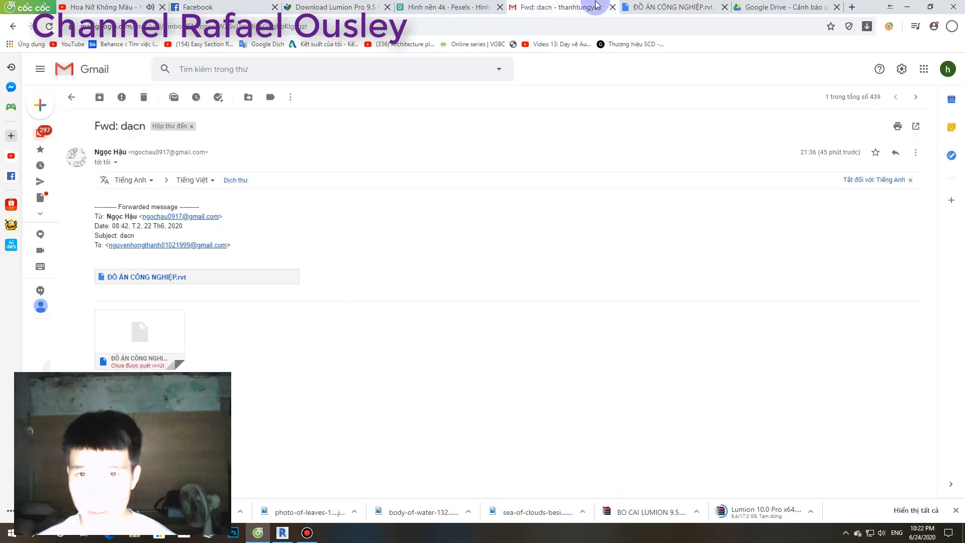
left_click(838, 7)
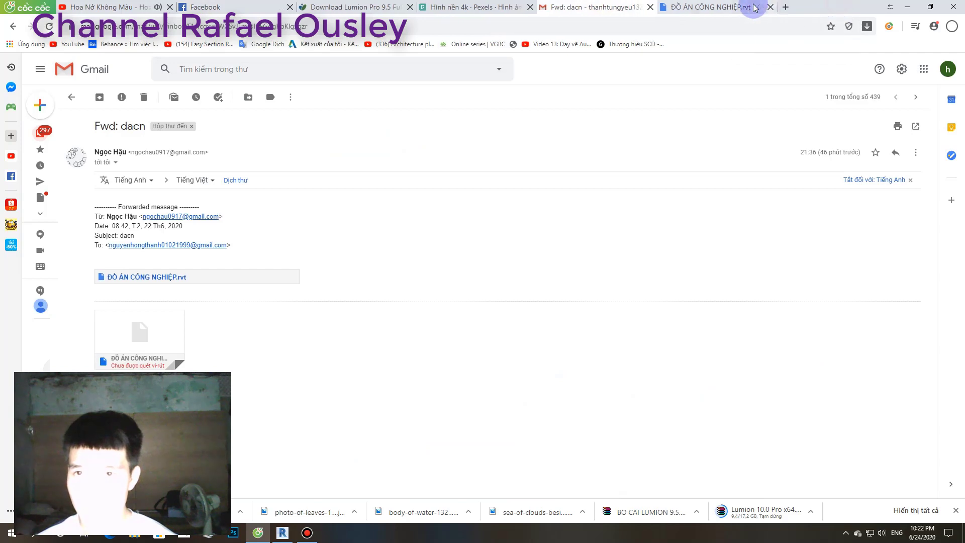
left_click(769, 7)
left_click(474, 5)
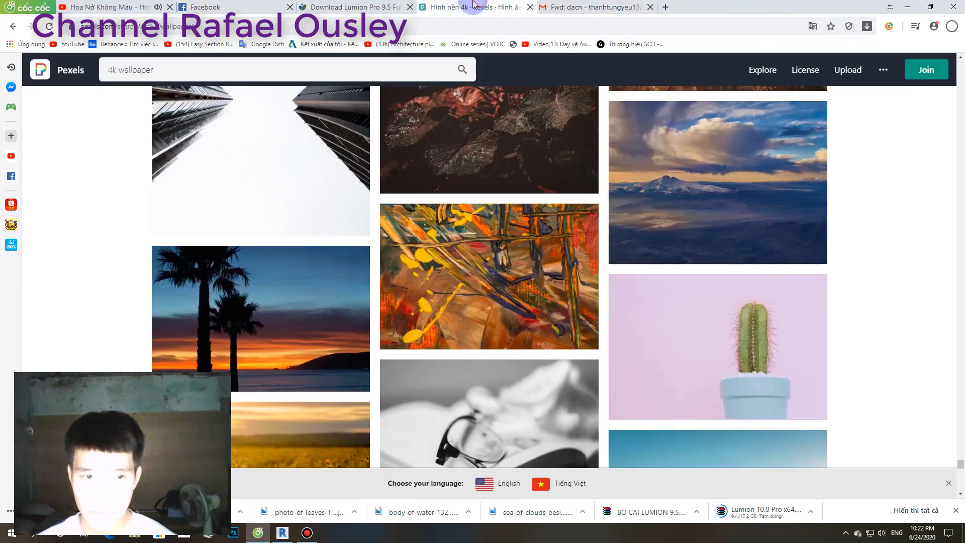
left_click(404, 6)
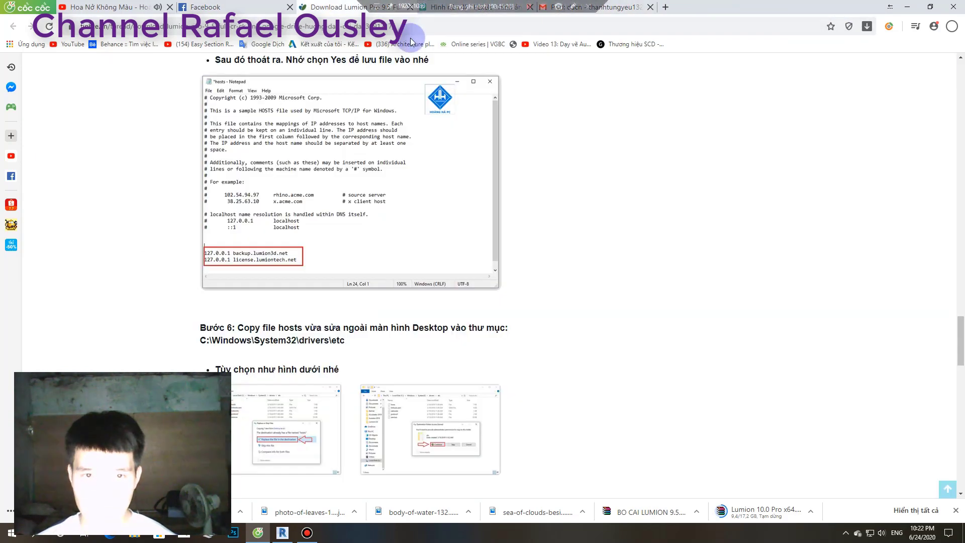
left_click(283, 532)
- Recentre the 3D view on the tank, then finish the in-place model and Group 5 editing
scroll(372, 441, "down", 2)
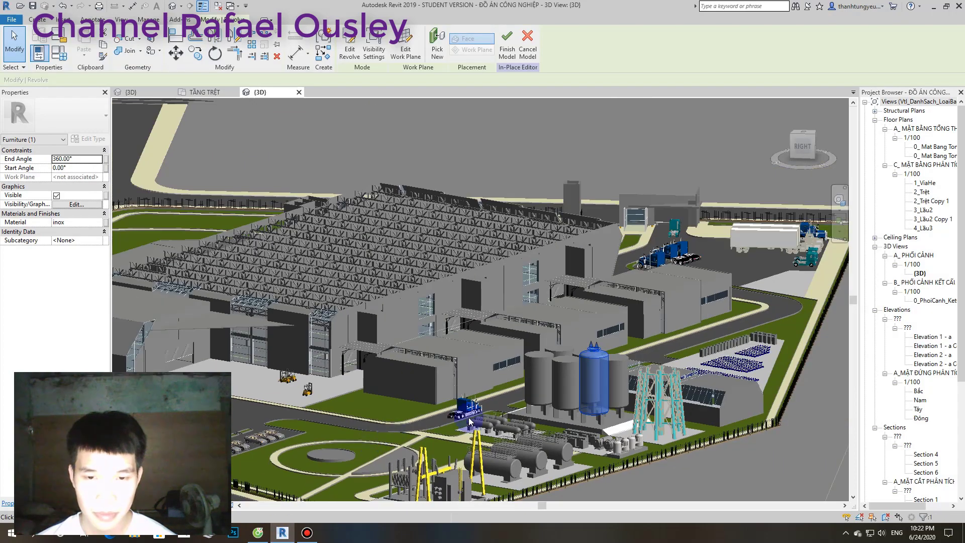
mouse_move(640, 411)
middle_mouse_down("shift")
mouse_move(695, 471)
mouse_move(576, 390)
middle_mouse_up("shift")
key("Escape")
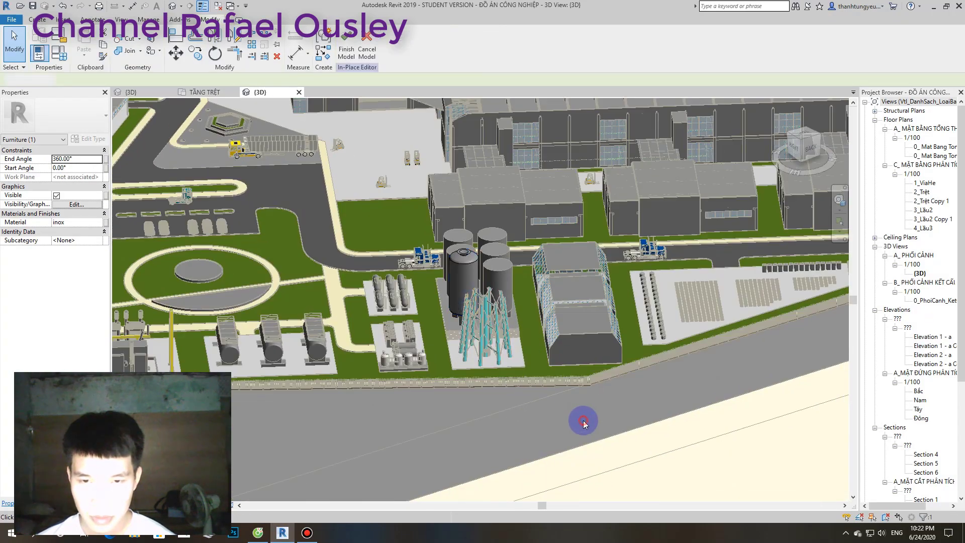
scroll(523, 275, "up", 2)
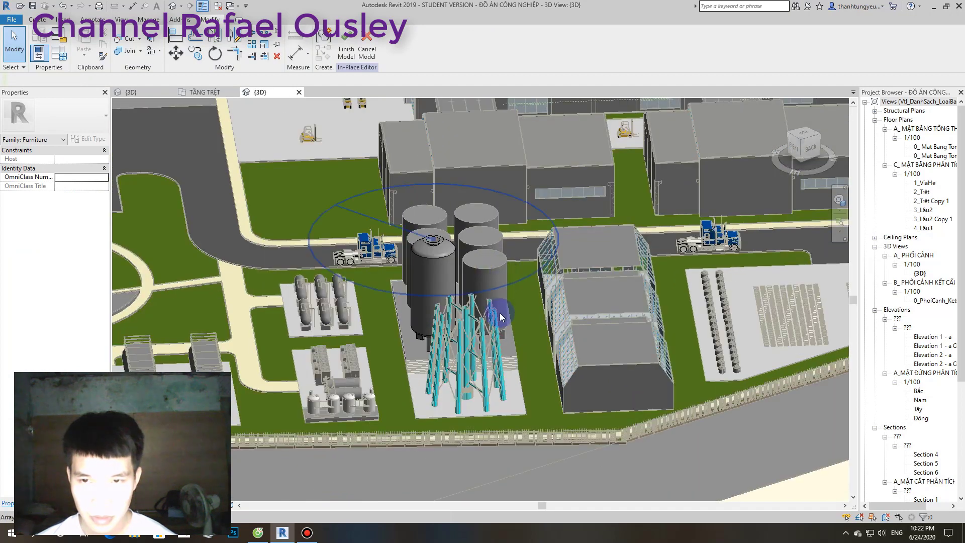
scroll(500, 312, "down", 2)
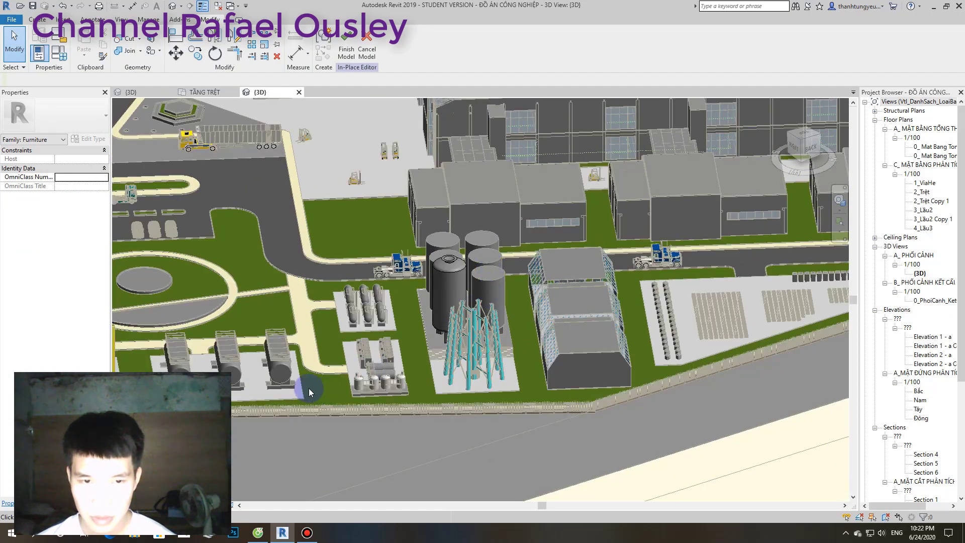
middle_click_drag(280, 371, 397, 356)
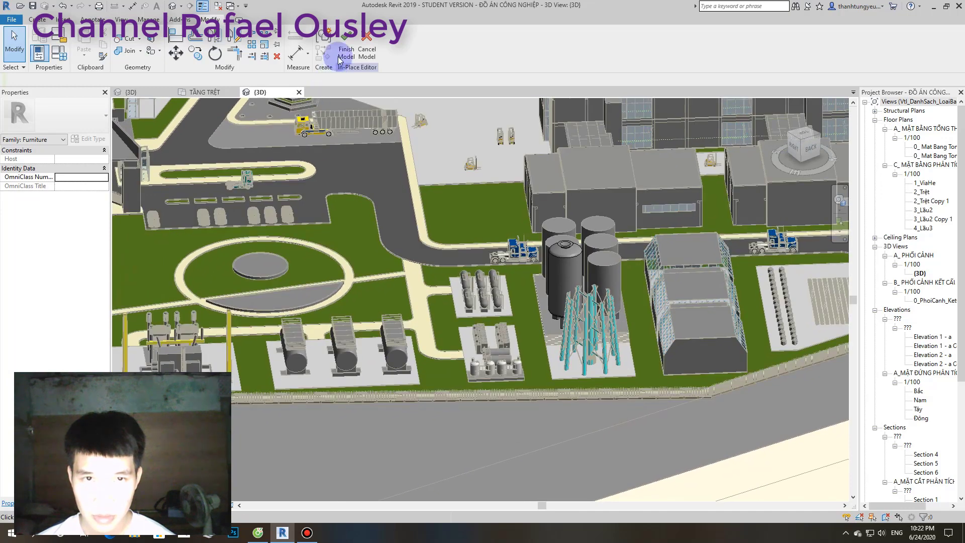
left_click(345, 44)
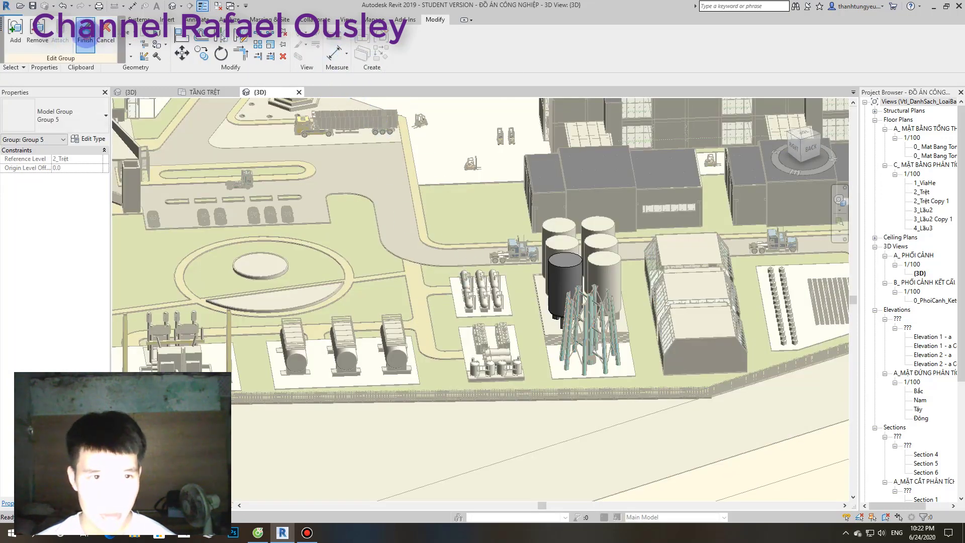
left_click(85, 40)
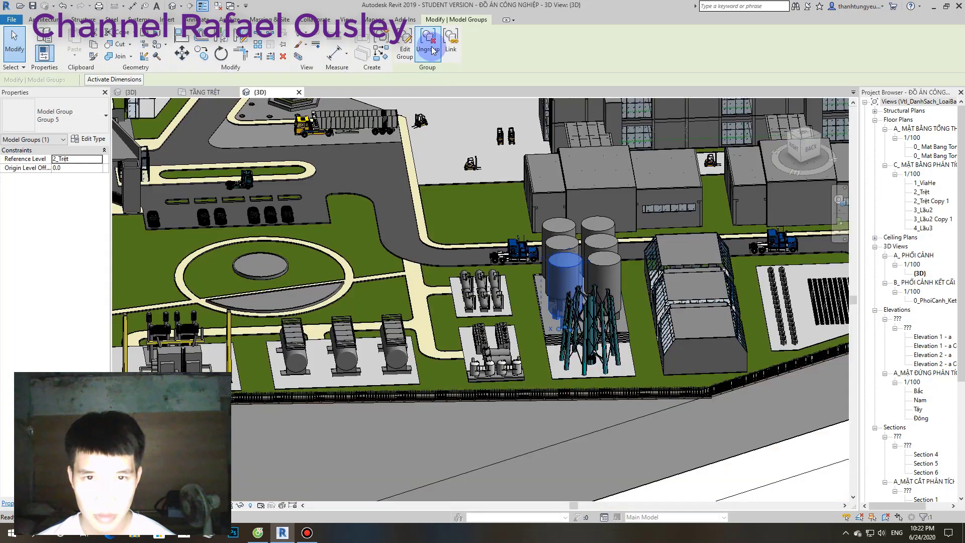
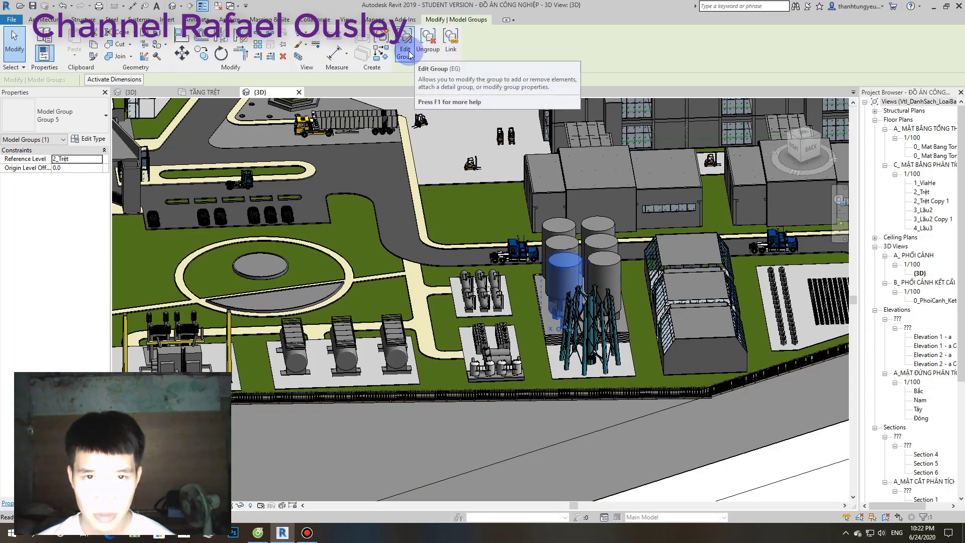
- Make the selected tank furniture into a new model group named Group 6
left_click(409, 51)
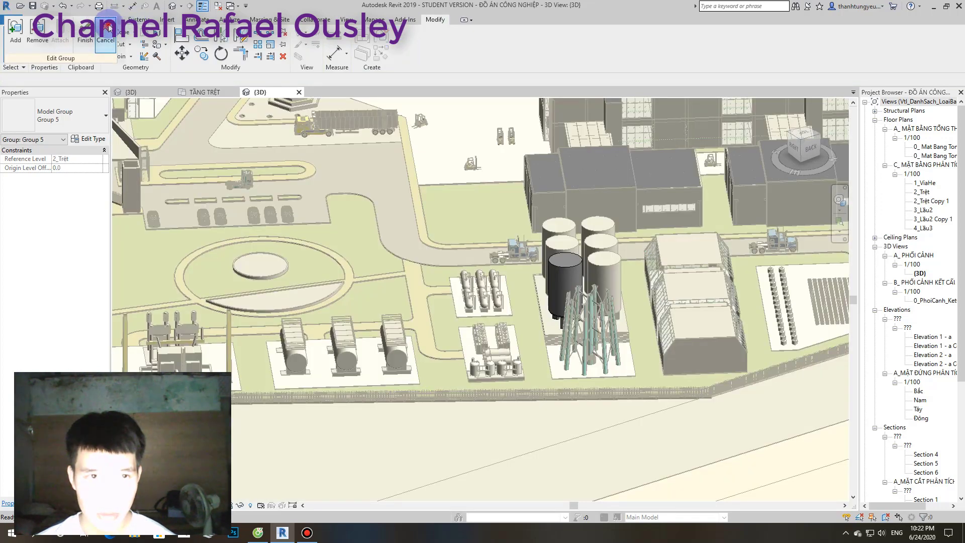
left_click(108, 29)
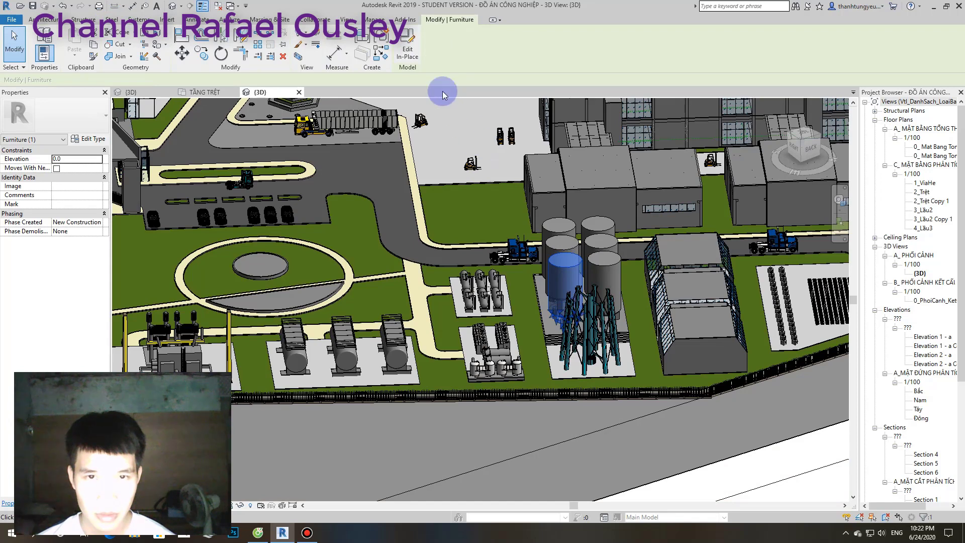
left_click(379, 41)
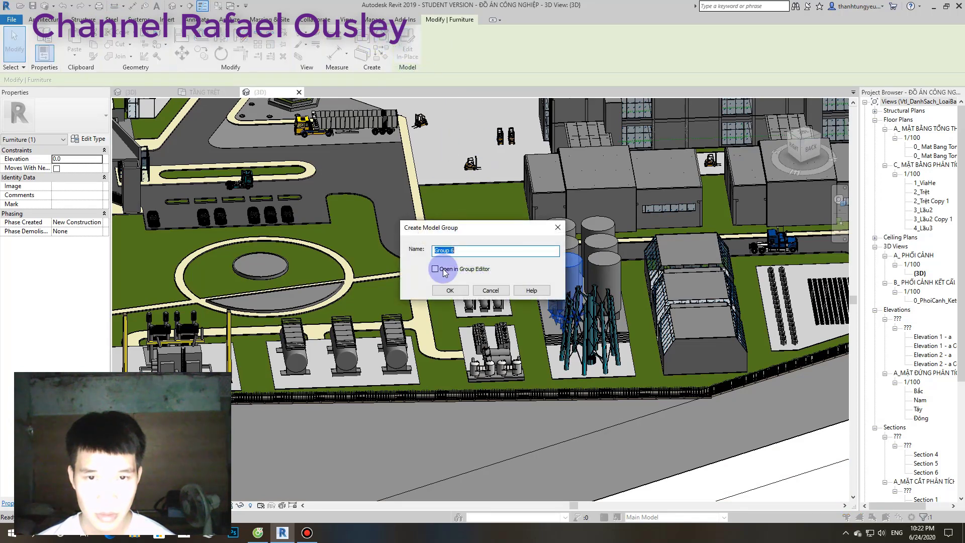
left_click(461, 293)
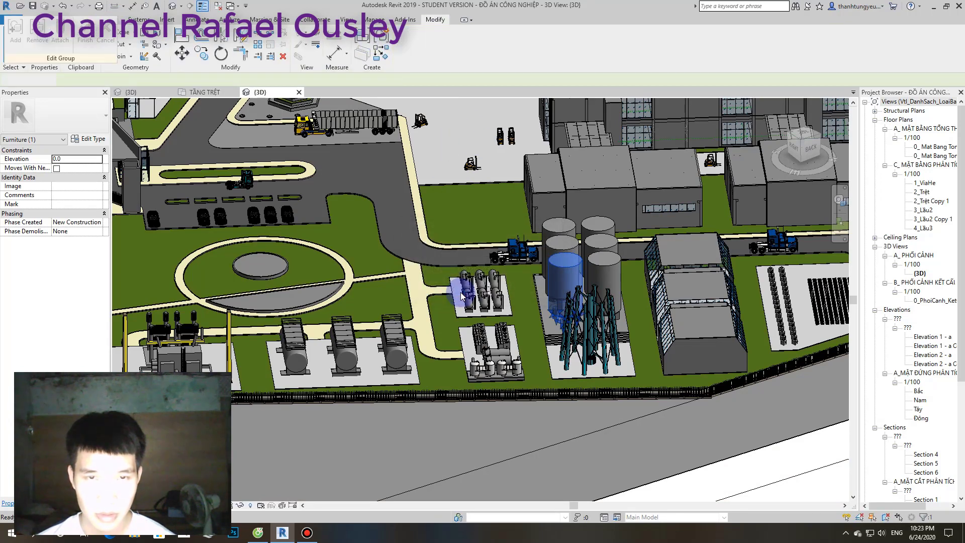
left_click(86, 33)
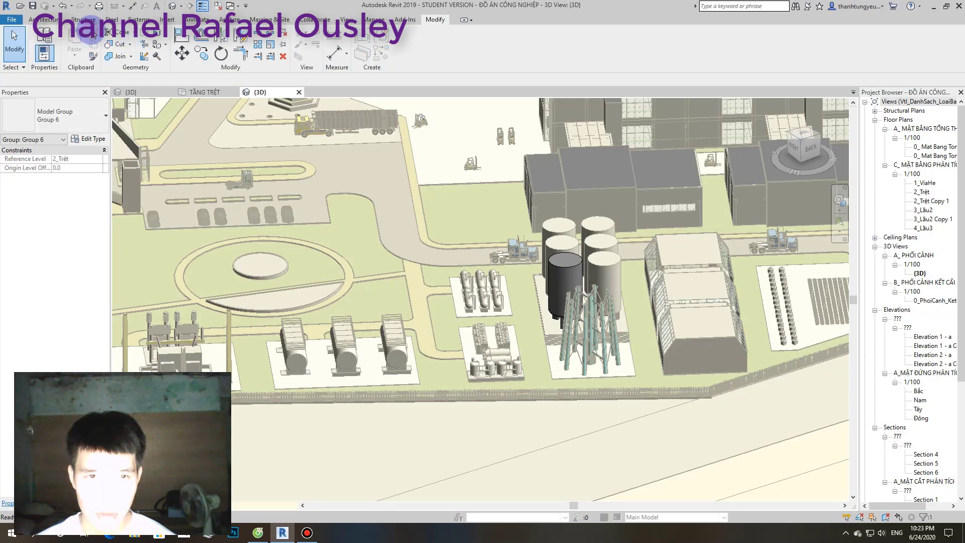
- Start linking Group 6 by replacing it with an existing project file
left_click(451, 50)
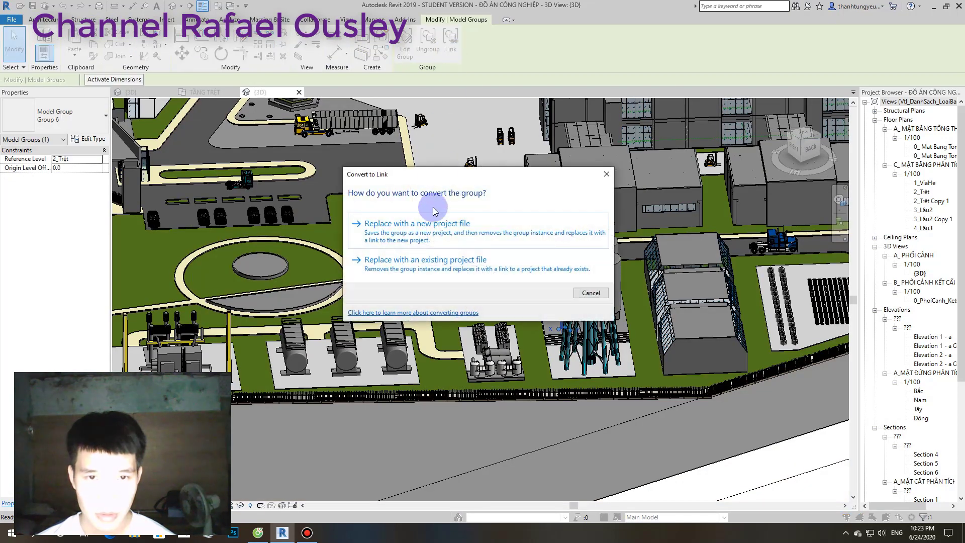
left_click(410, 272)
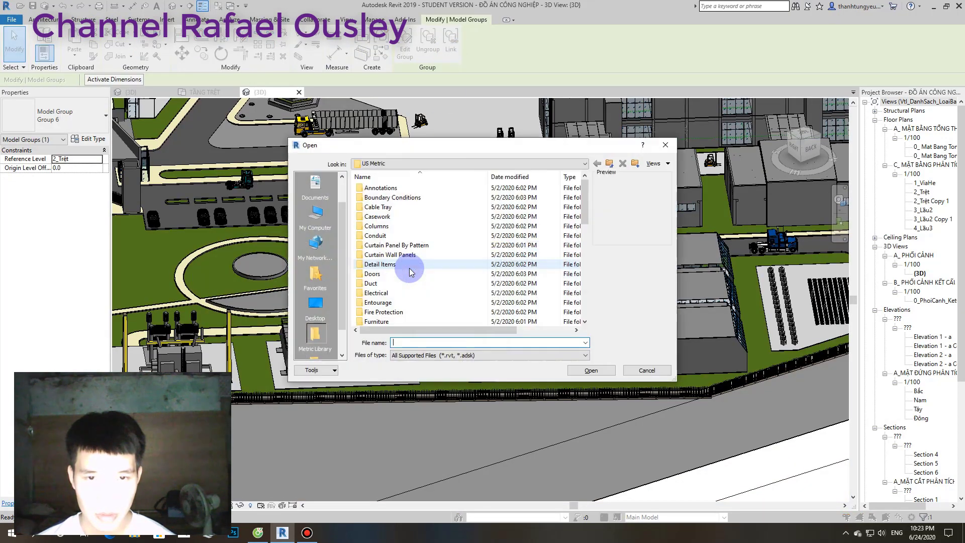
scroll(405, 271, "down", 2)
scroll(403, 287, "down", 8)
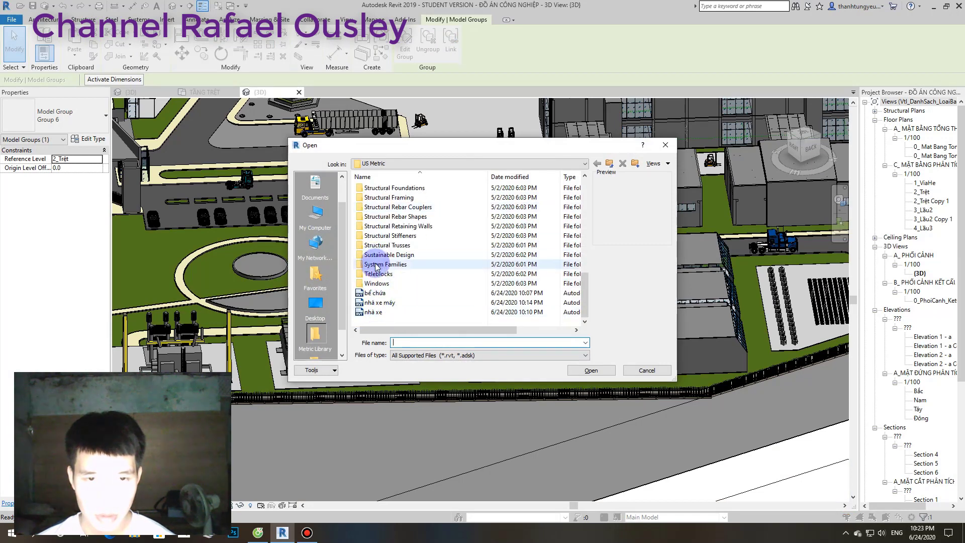
scroll(372, 292, "up", 10)
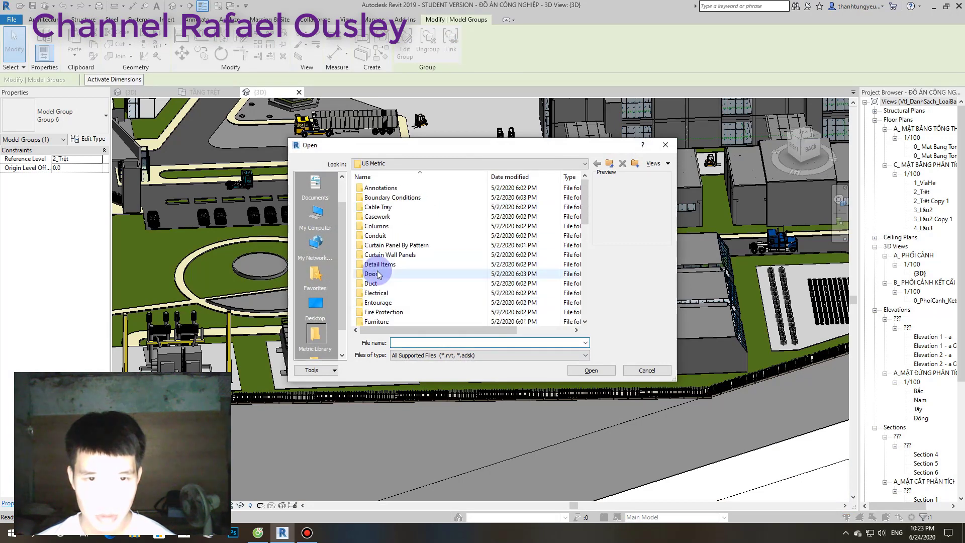
- Browse to D:\THƯ VIỆN REVIT and try to open the file 'bể chứa dầu'
left_click(316, 218)
scroll(315, 281, "down", 1)
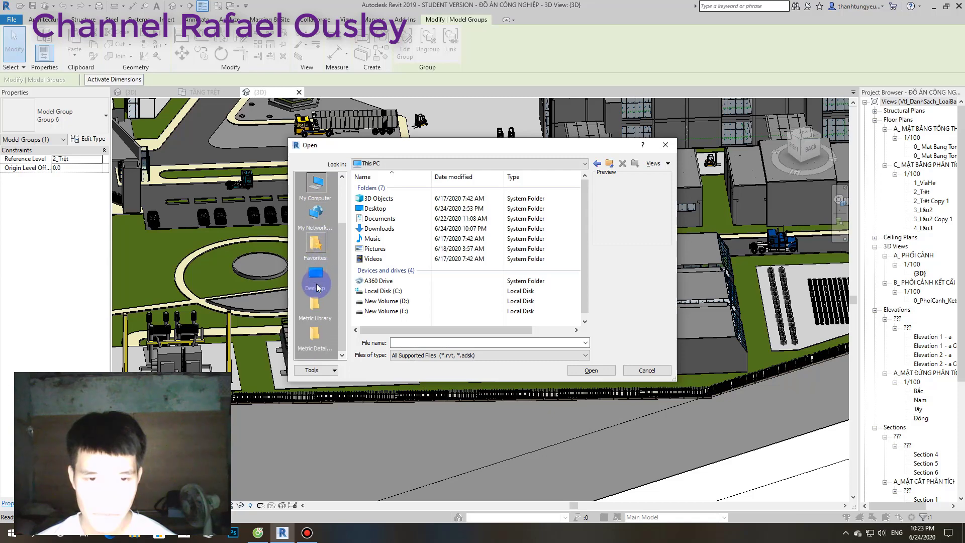
scroll(316, 286, "up", 1)
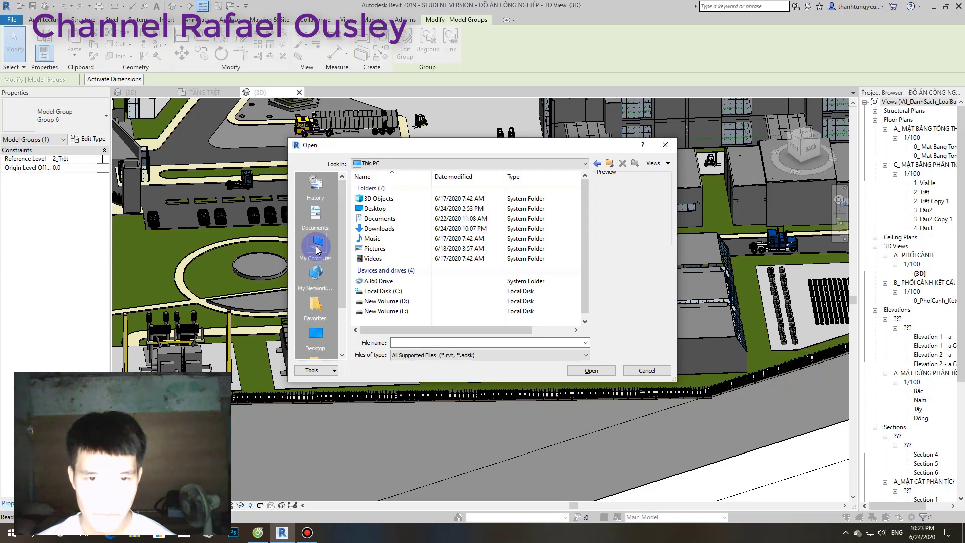
left_click(391, 301)
double_click(391, 301)
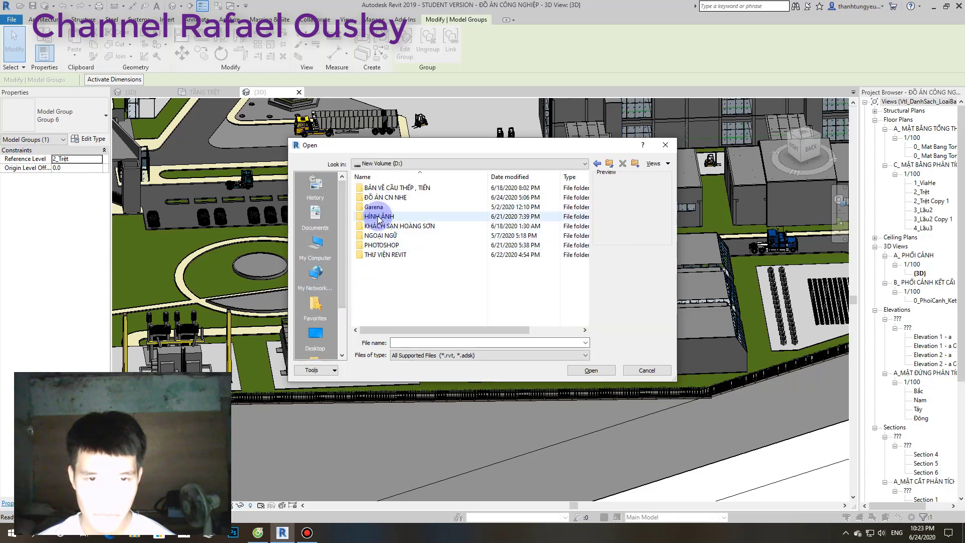
double_click(378, 217)
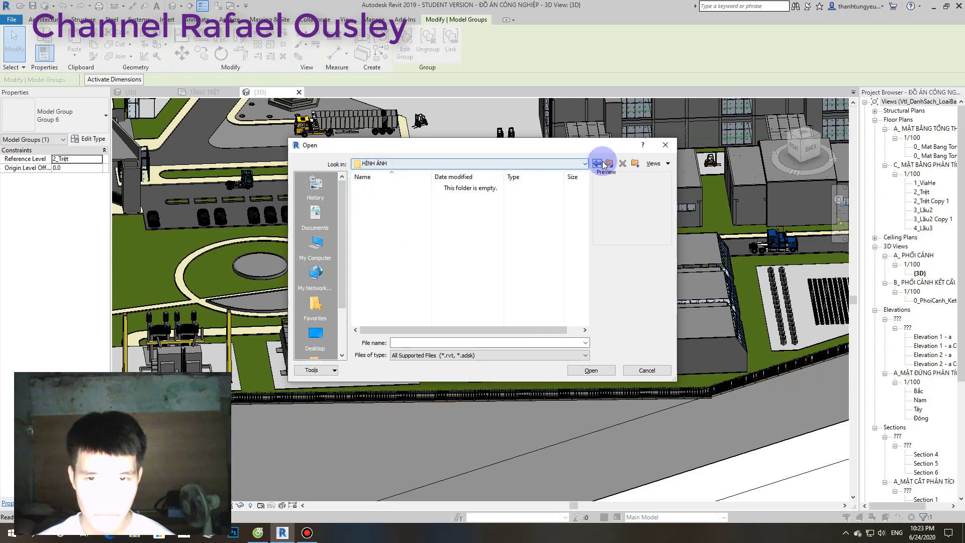
left_click(609, 164)
double_click(390, 257)
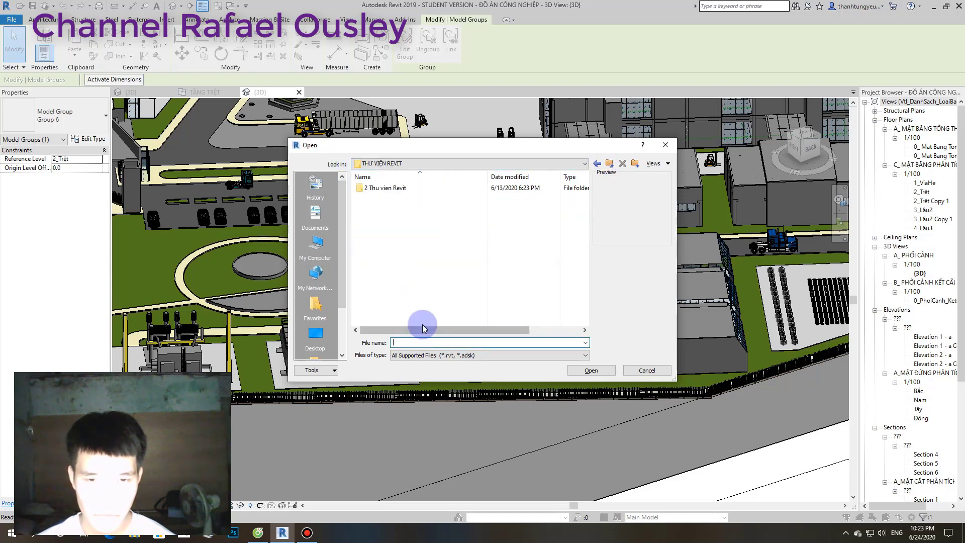
type("bể")
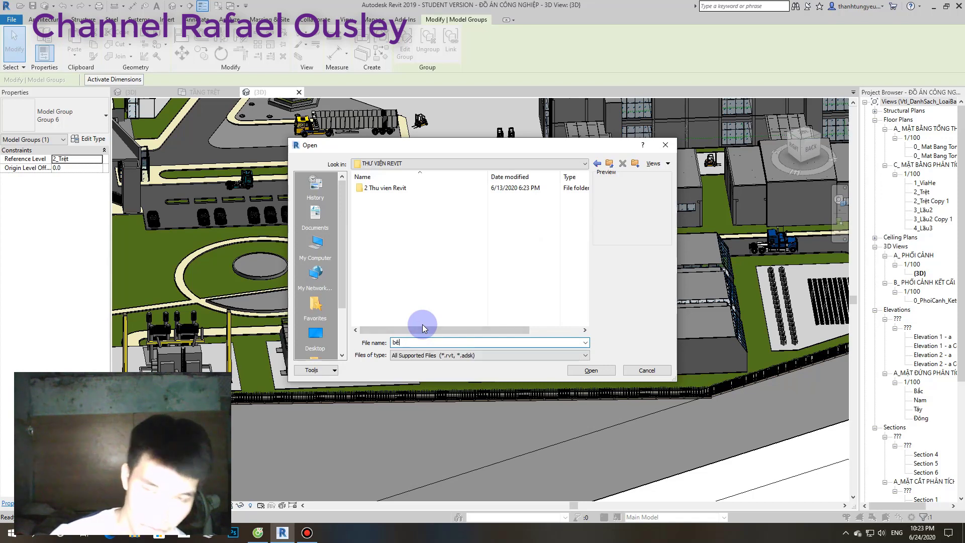
type(" chứa dầ")
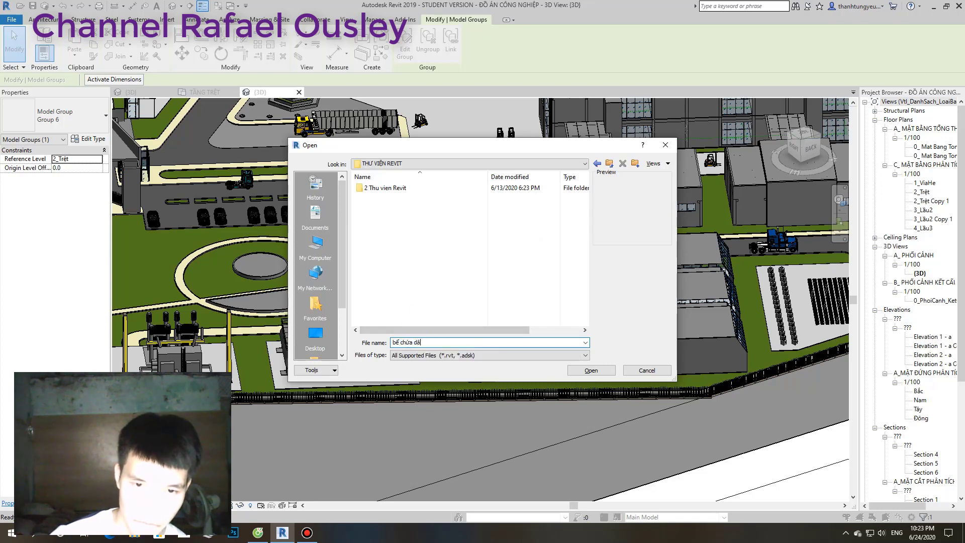
type("u")
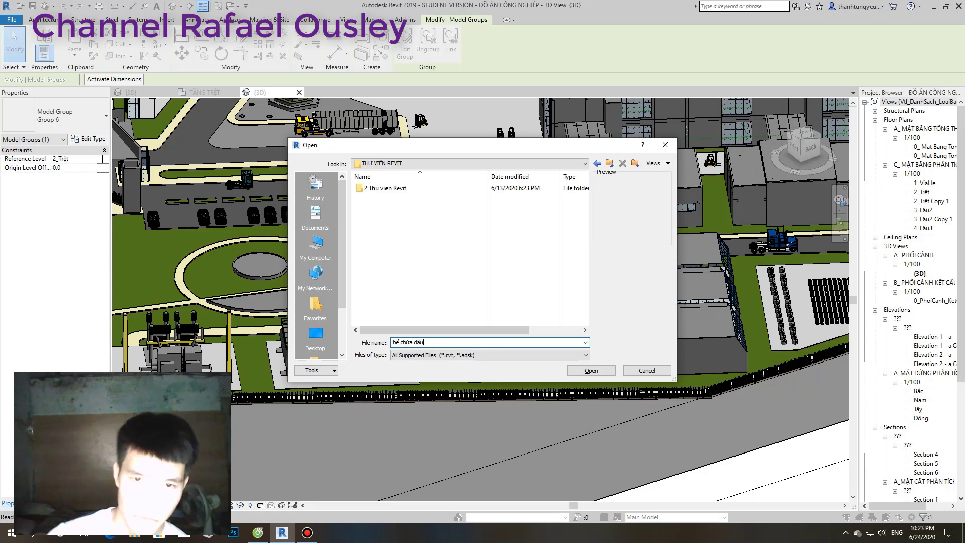
left_click(596, 370)
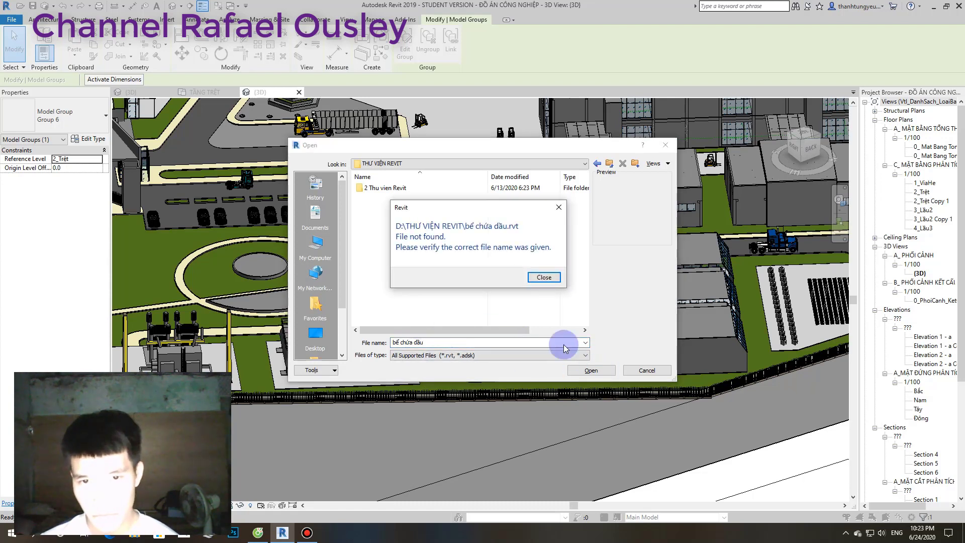
left_click(541, 279)
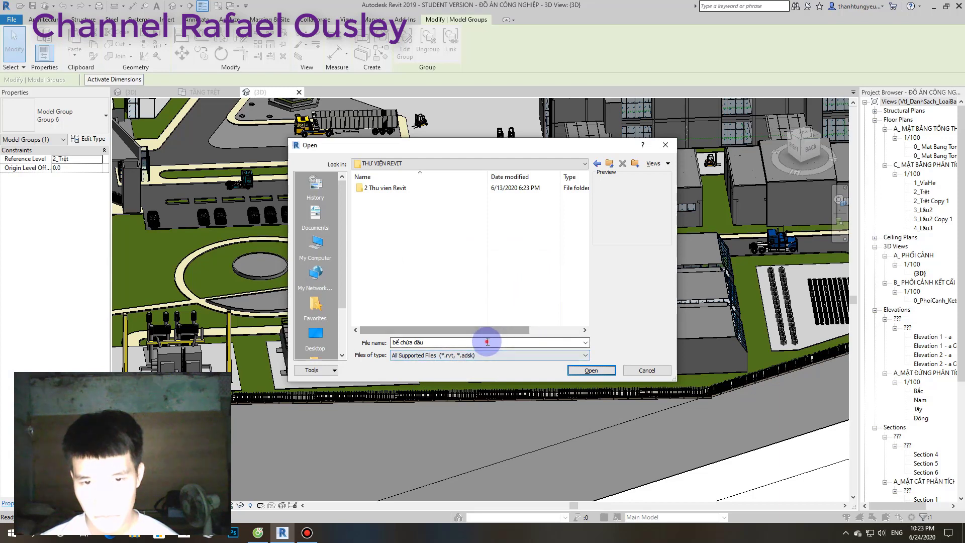
left_click(498, 355)
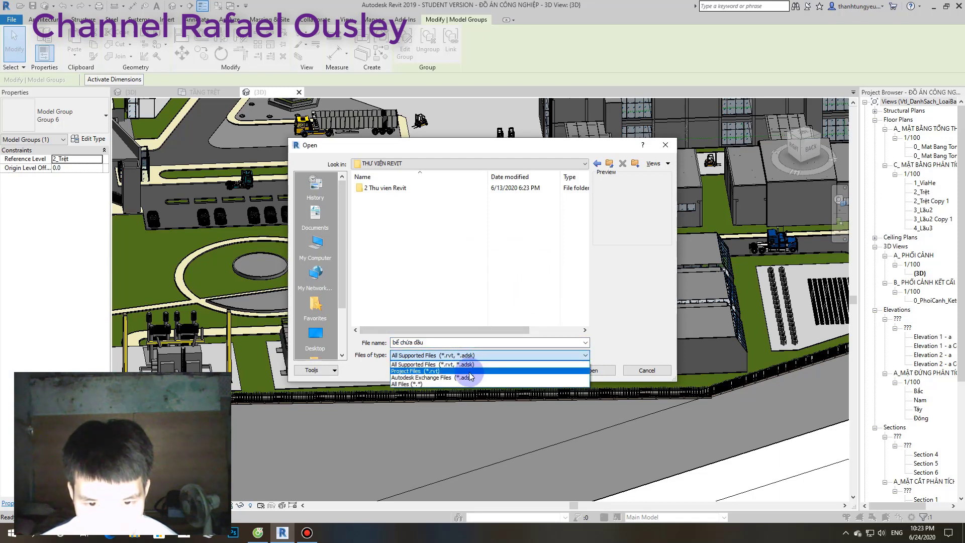
left_click(470, 371)
left_click(587, 370)
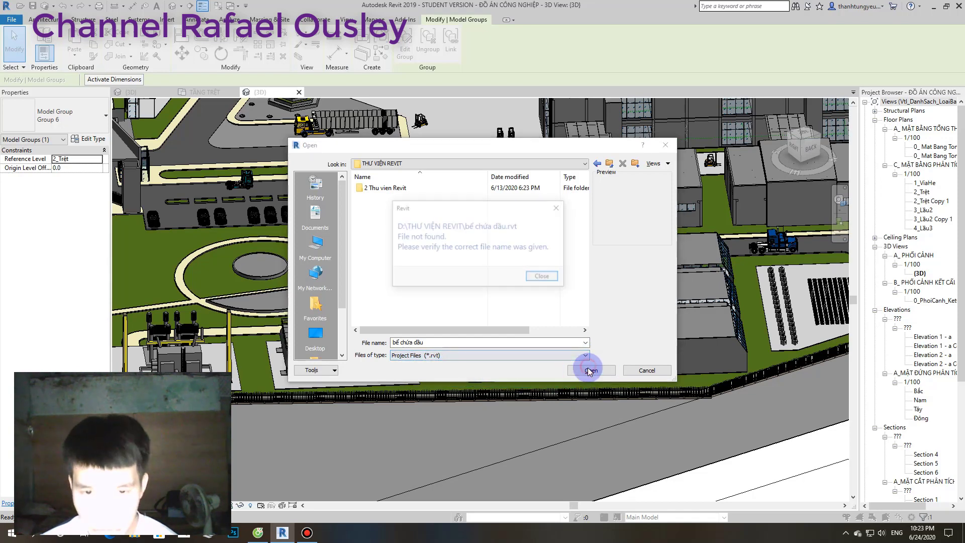
left_click(543, 277)
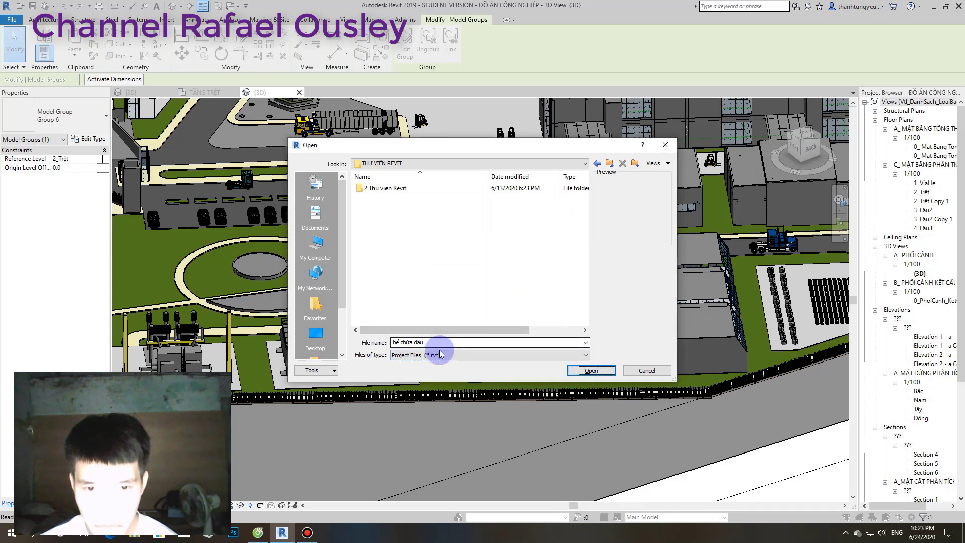
double_click(392, 188)
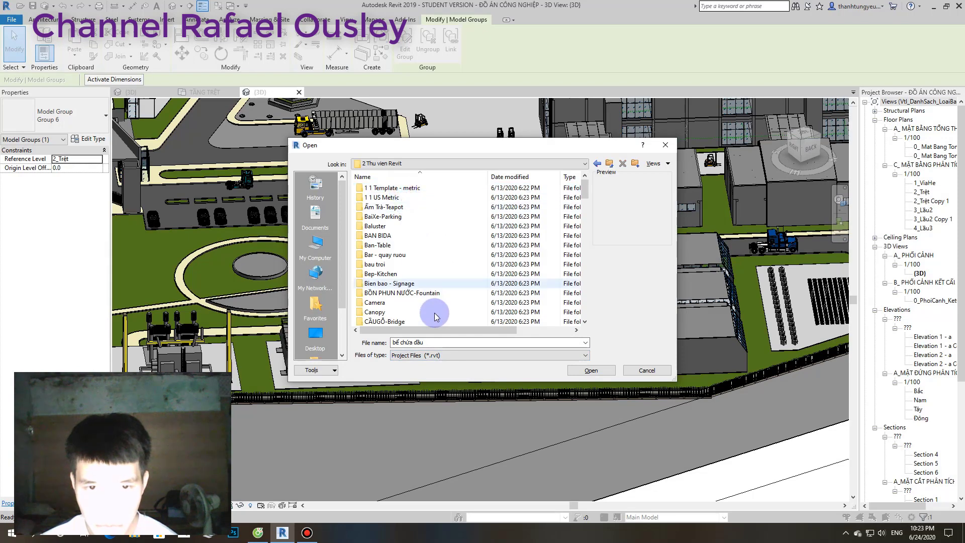
scroll(432, 316, "down", 3)
scroll(438, 322, "down", 5)
scroll(438, 322, "down", 5)
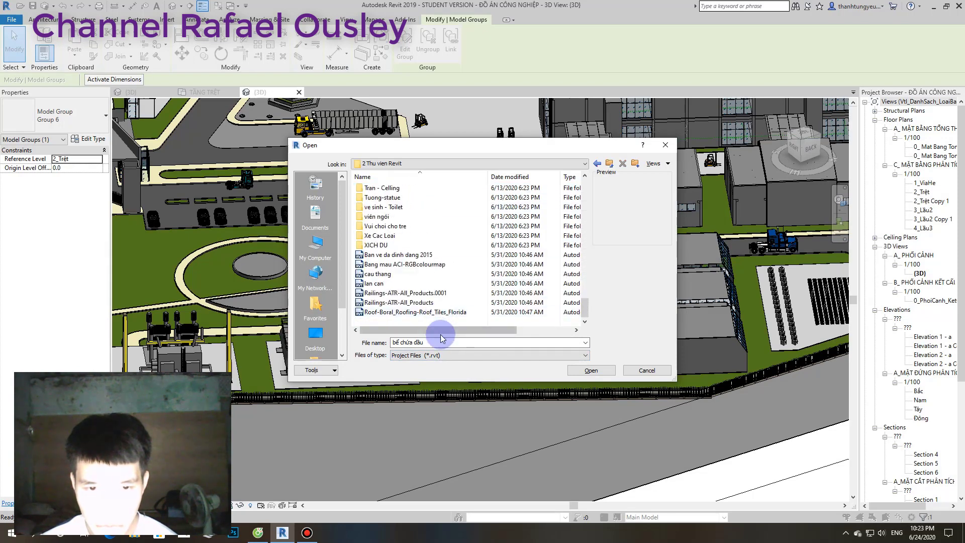
left_click(446, 346)
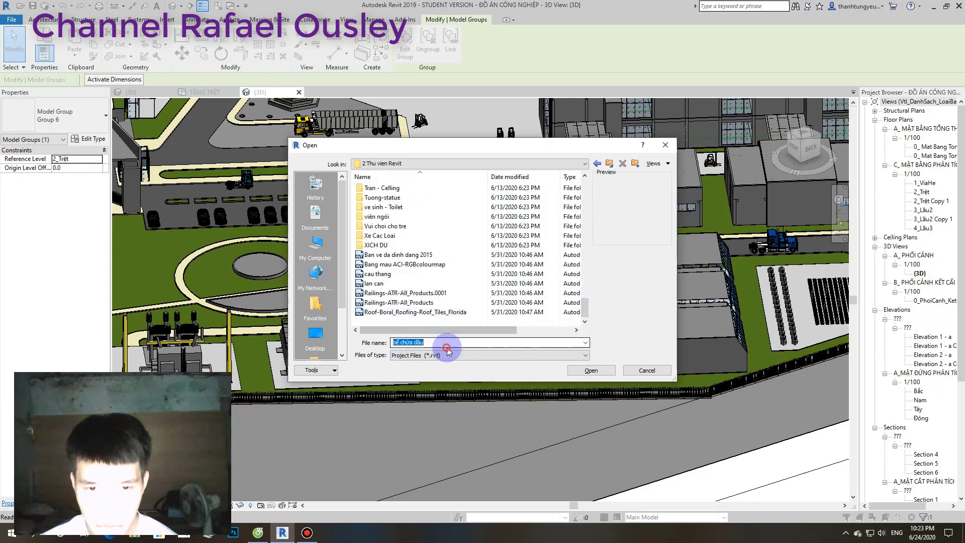
left_click(503, 356)
left_click(548, 381)
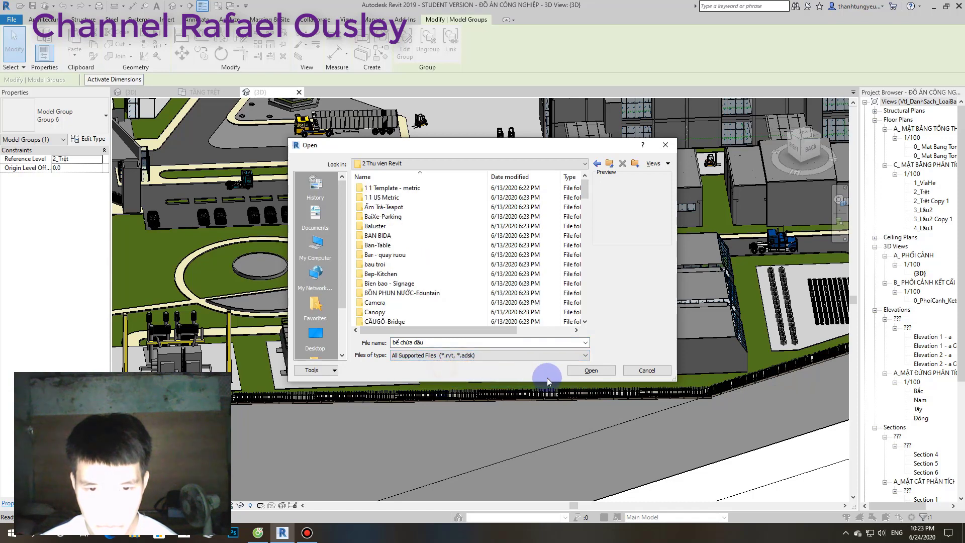
scroll(504, 301, "down", 3)
scroll(491, 285, "down", 4)
scroll(491, 283, "down", 3)
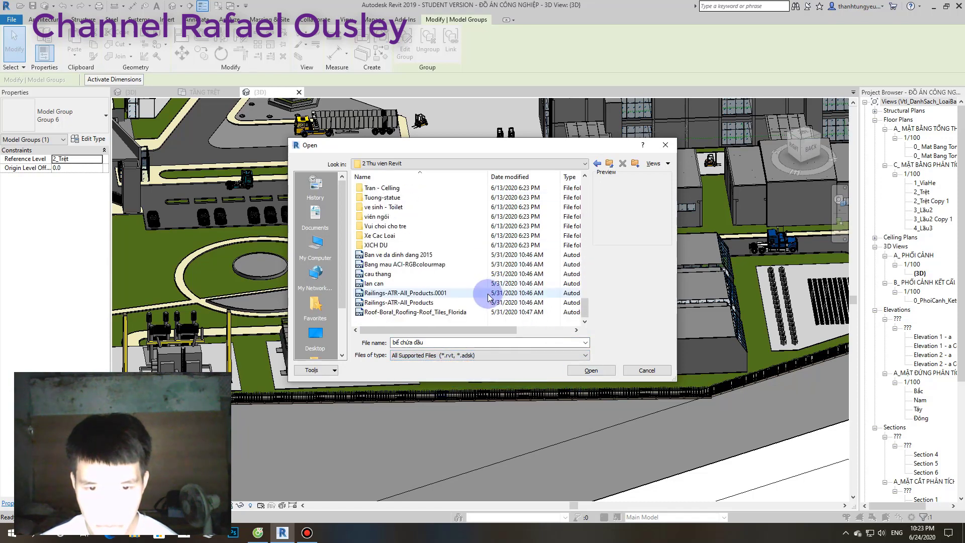
left_click(593, 371)
left_click(544, 282)
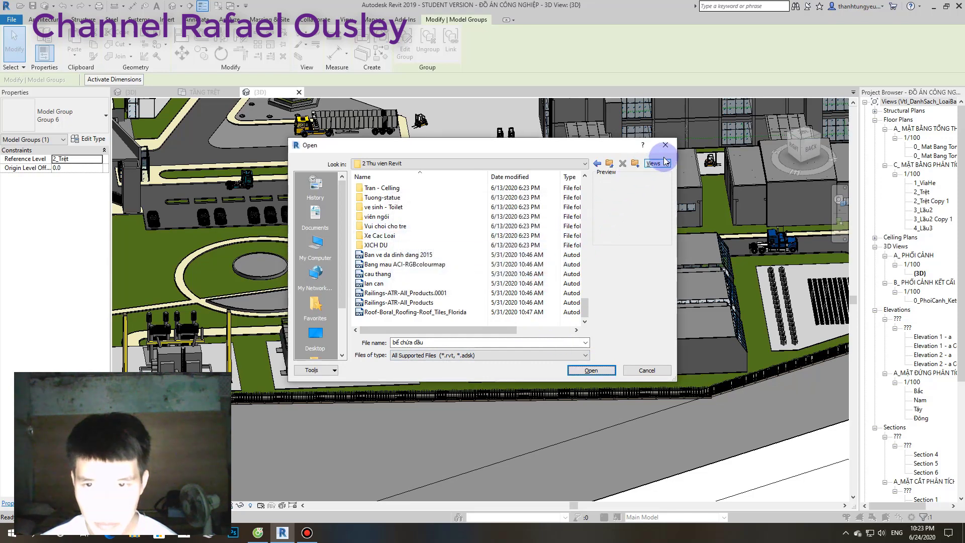
triple_click(425, 343)
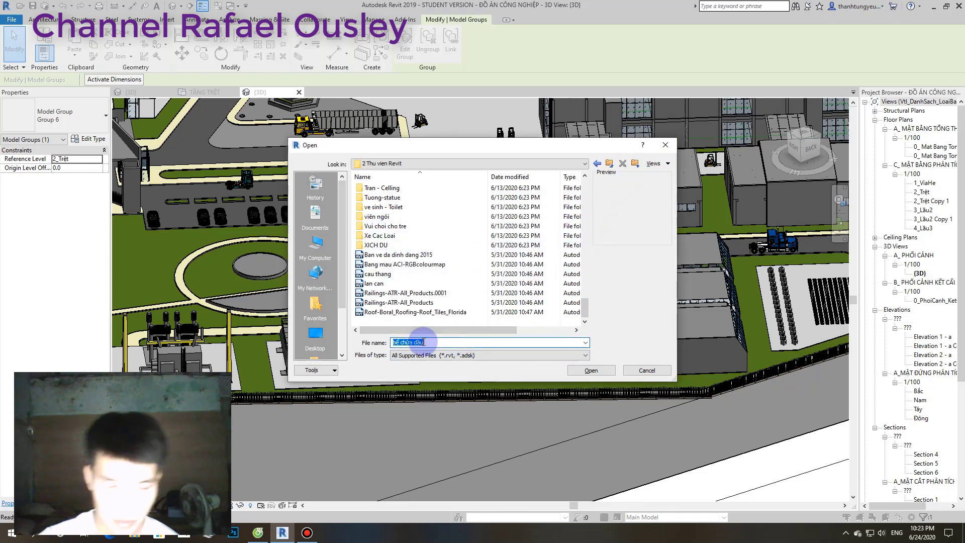
type("be chua")
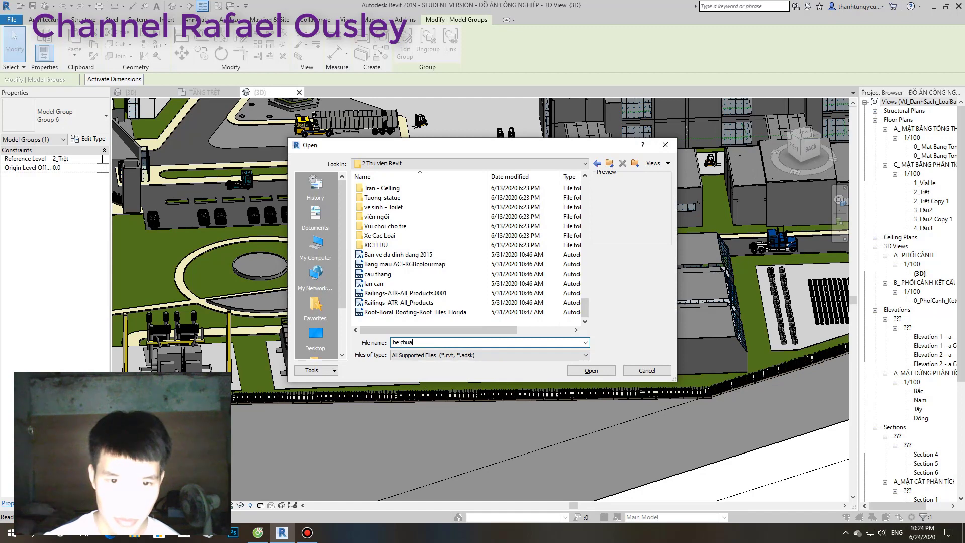
left_click(583, 370)
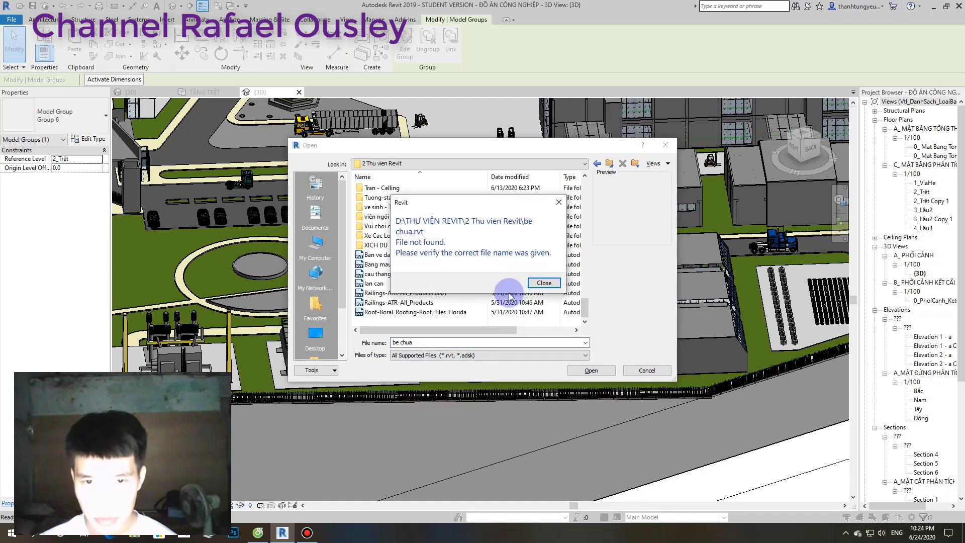
left_click(536, 283)
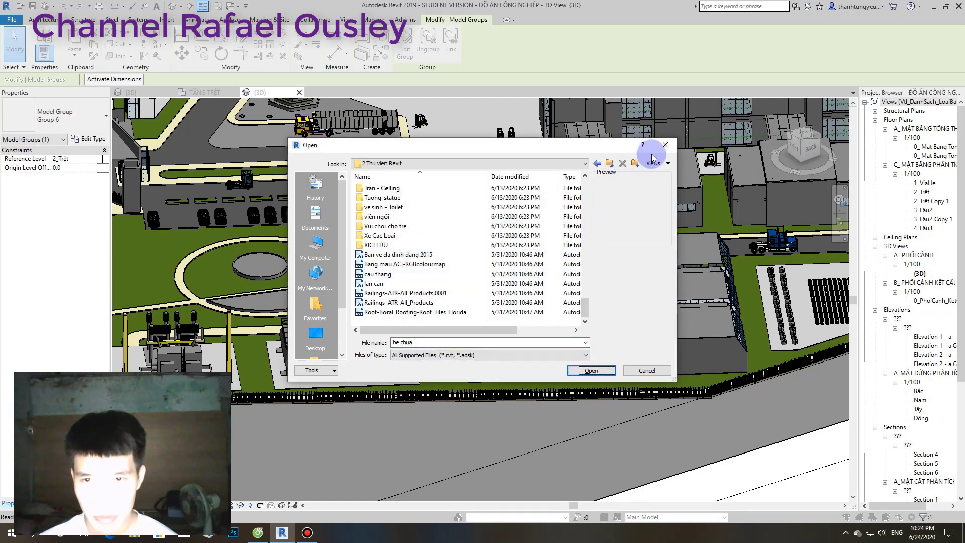
left_click(665, 144)
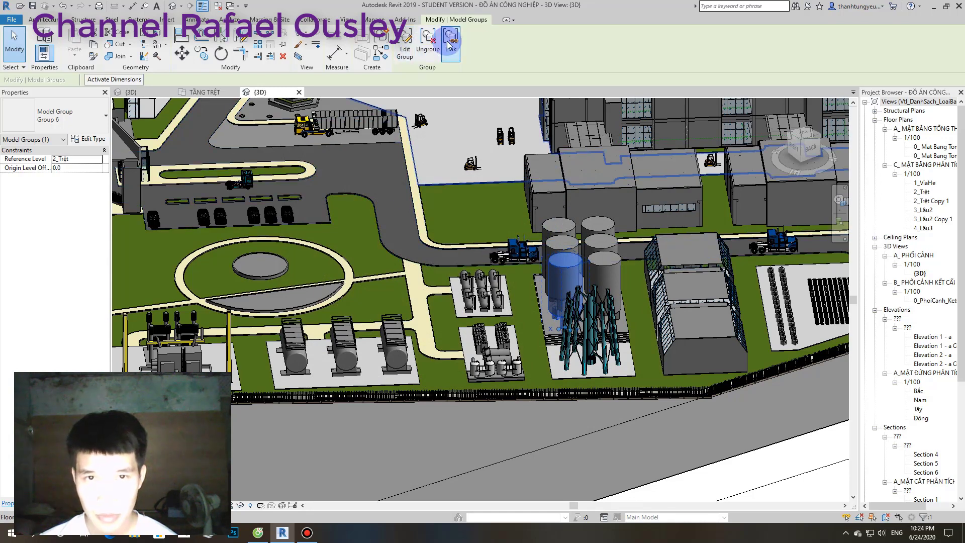
- Save Group 6 as a new project file 'be chua' in D:\THƯ VIỆN REVIT
left_click(449, 44)
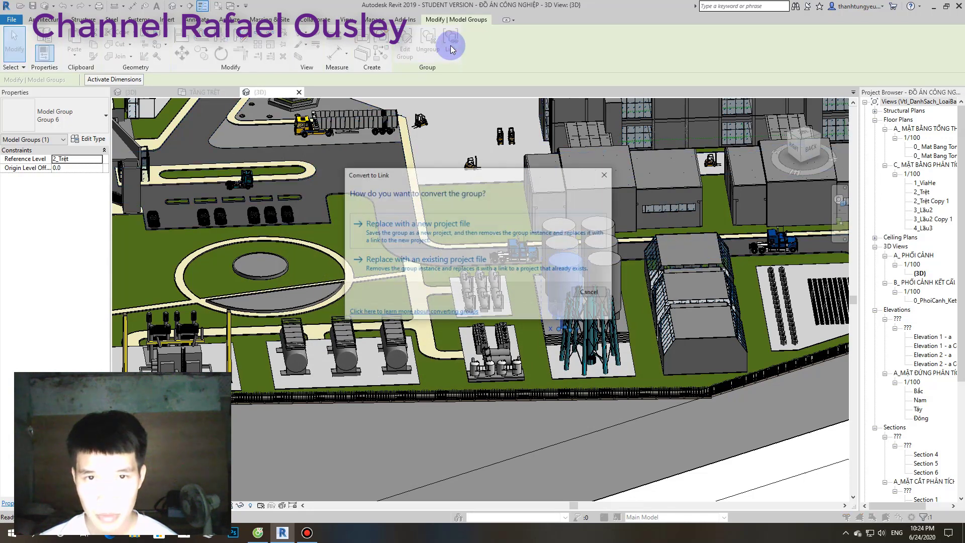
left_click(423, 232)
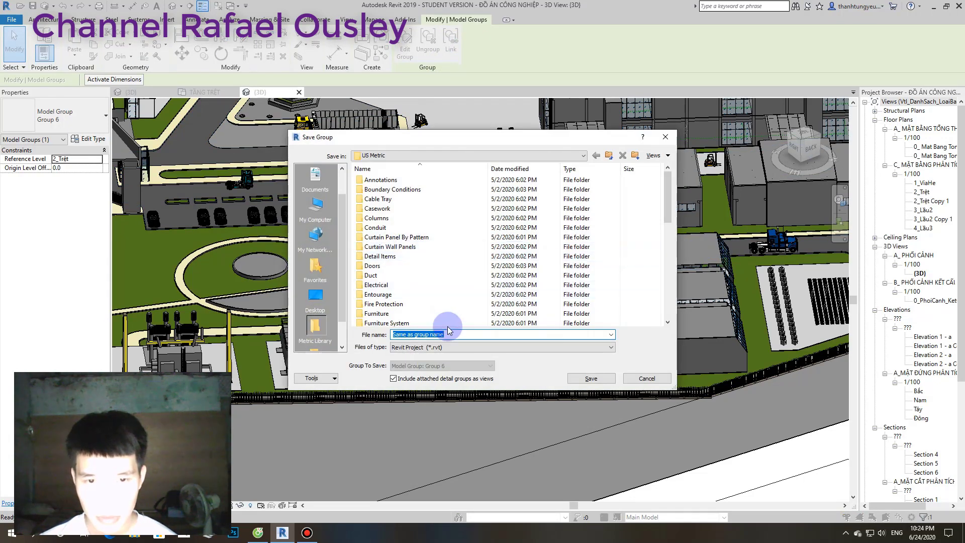
scroll(430, 309, "down", 7)
scroll(419, 307, "down", 3)
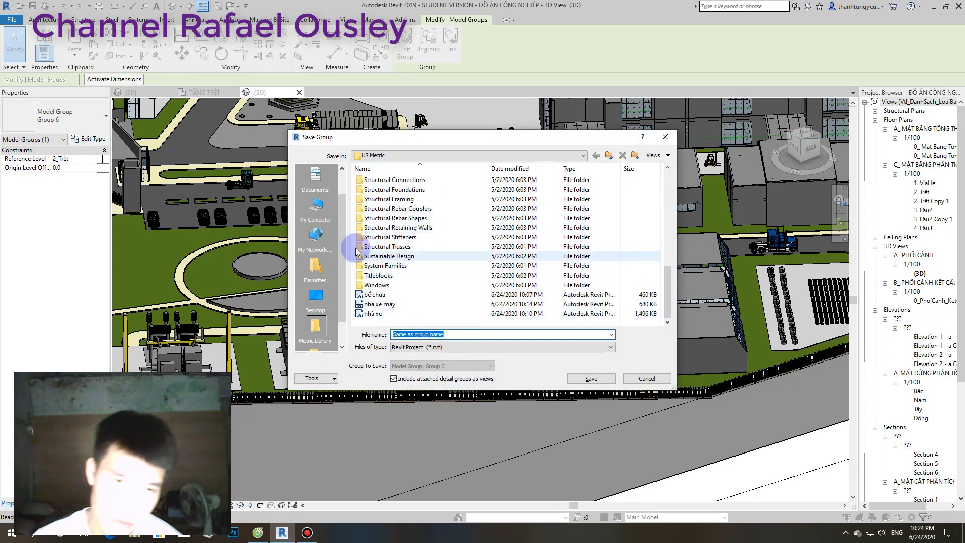
left_click(316, 222)
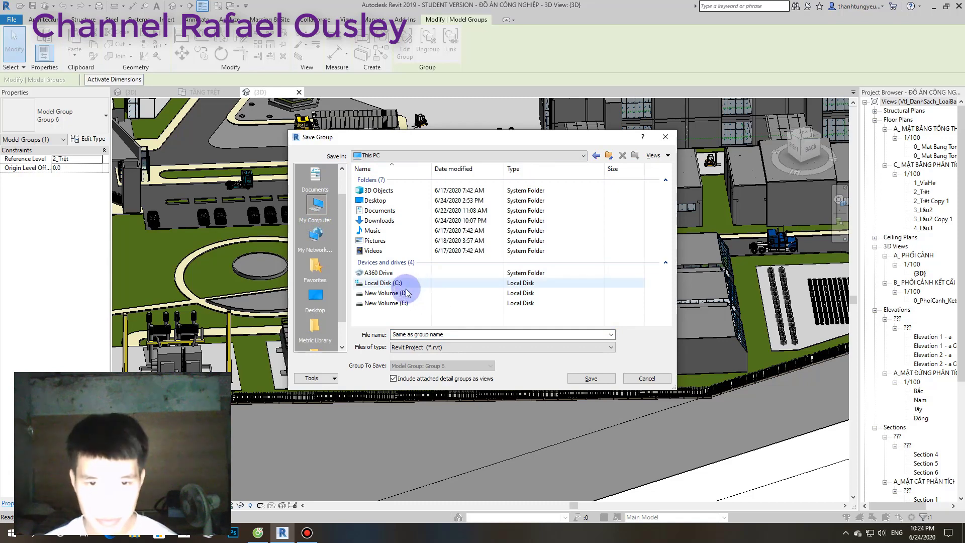
double_click(405, 296)
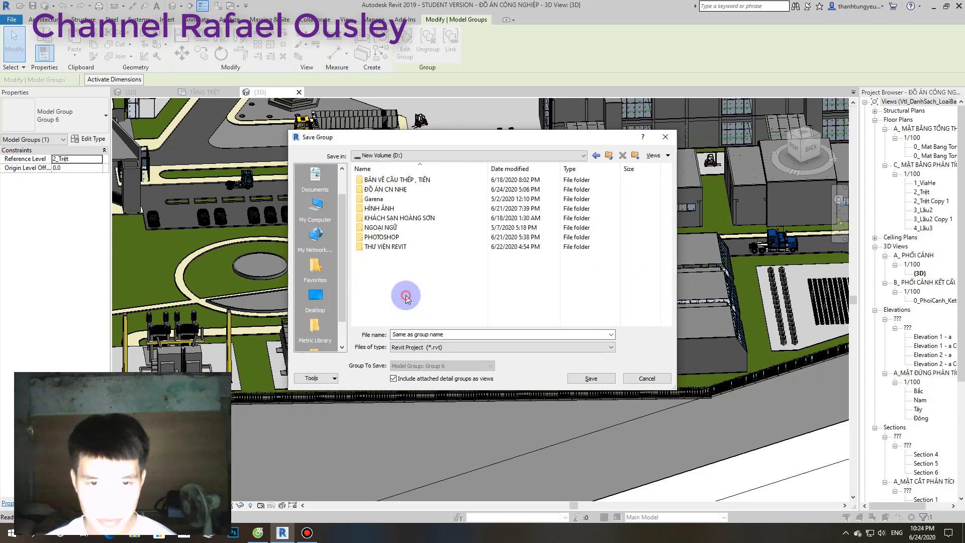
double_click(386, 247)
left_click(449, 336)
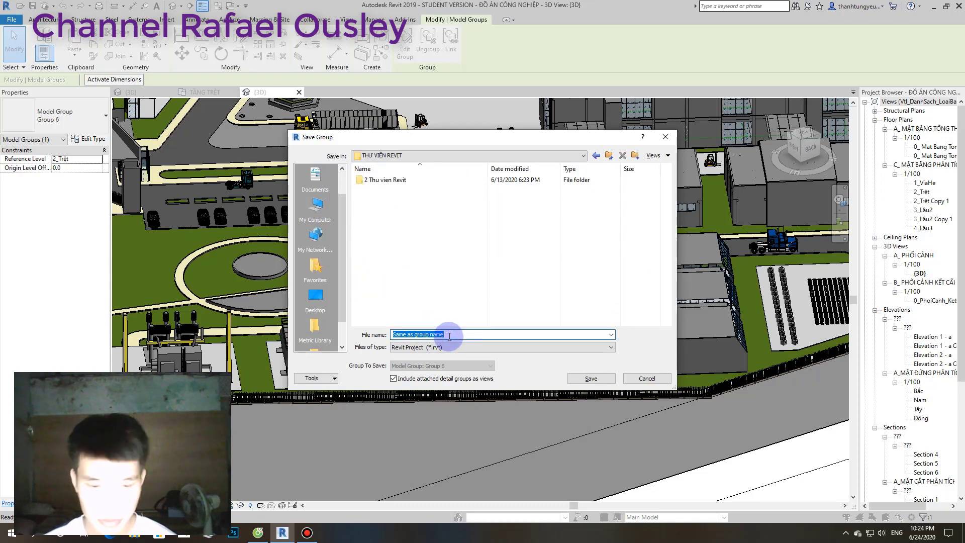
type("be chua")
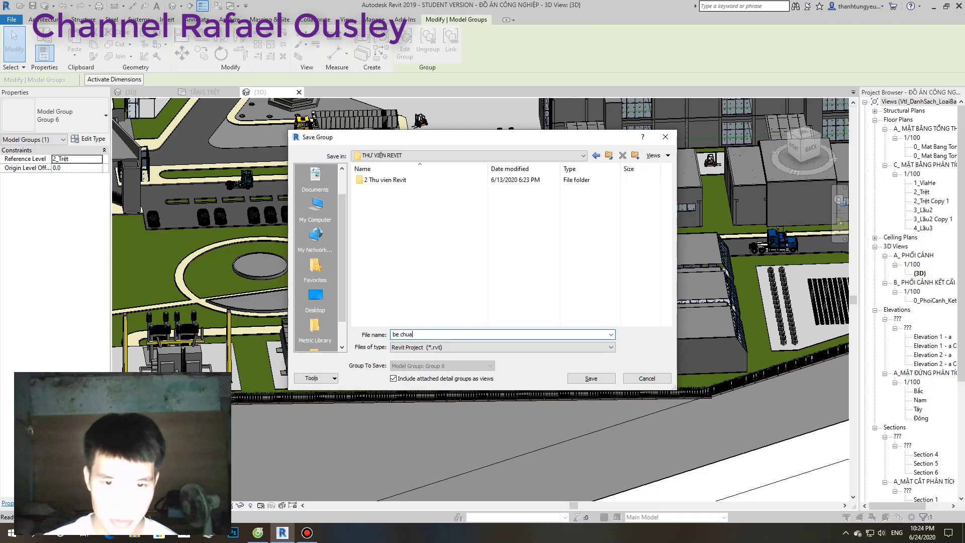
- Save and link be chua.rvt, then check the Bind Link options without binding
left_click(592, 379)
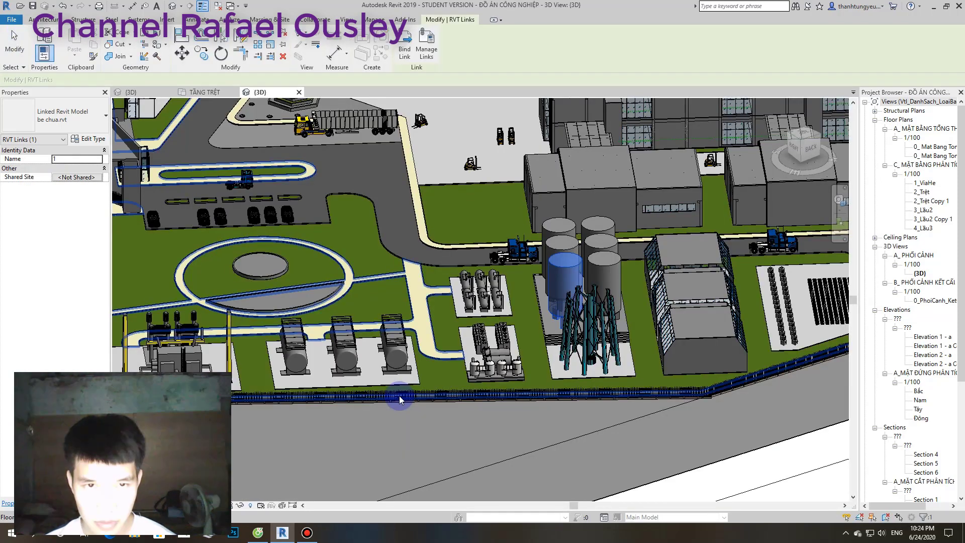
left_click(375, 352)
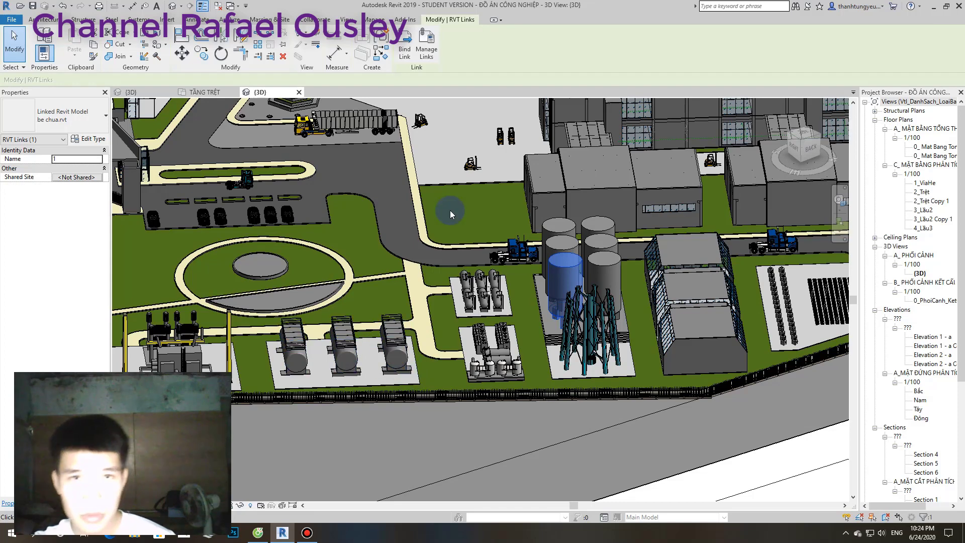
left_click(406, 53)
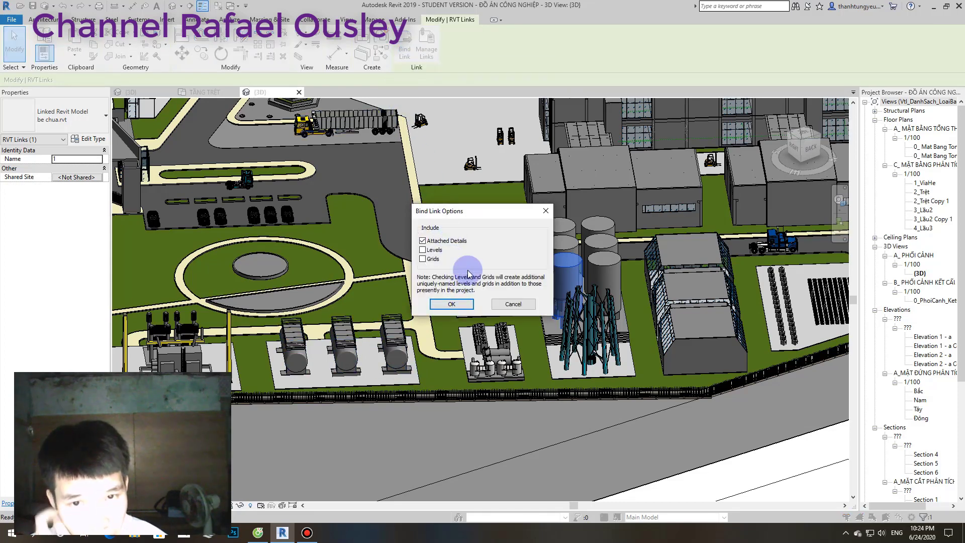
left_click(546, 211)
- Review the Manage Links list, close it, and bring up File Explorer
left_click(427, 53)
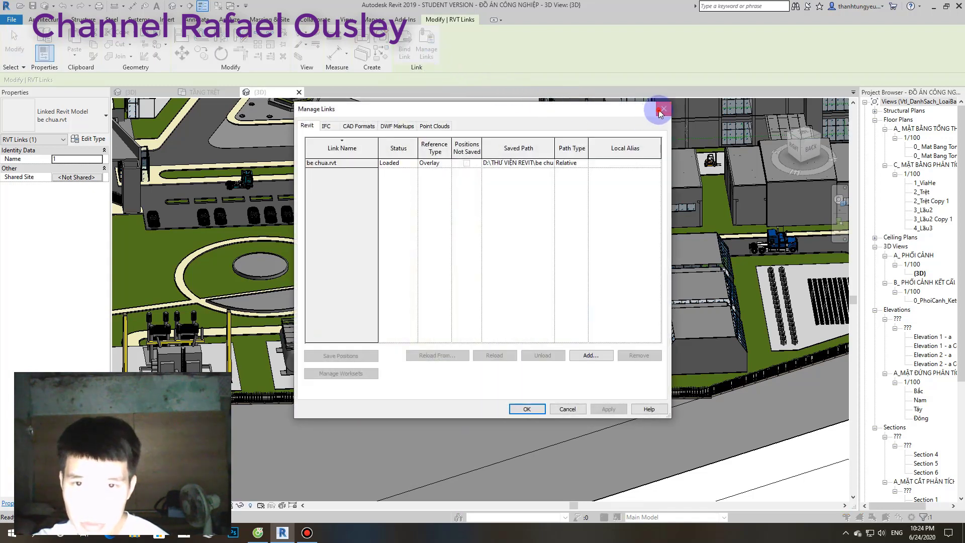
left_click(660, 110)
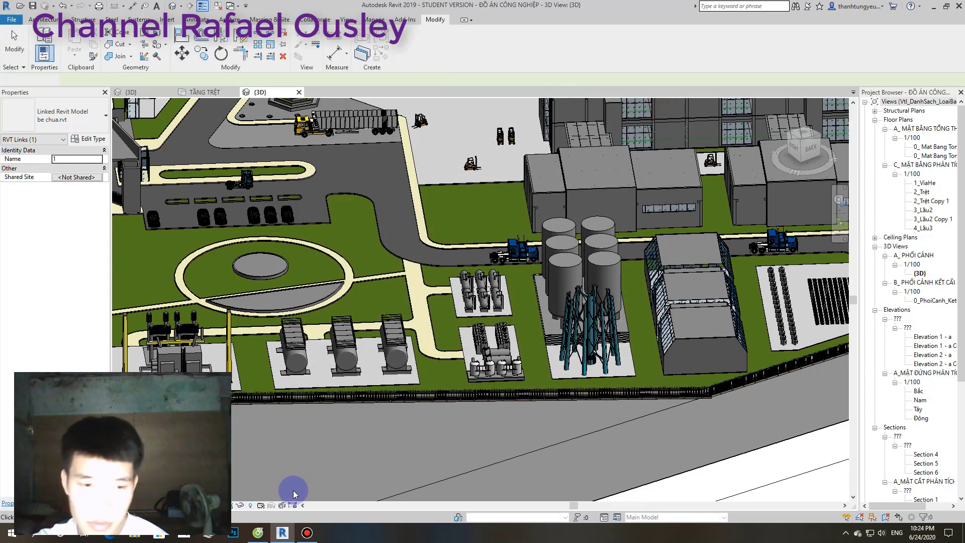
left_click(132, 535)
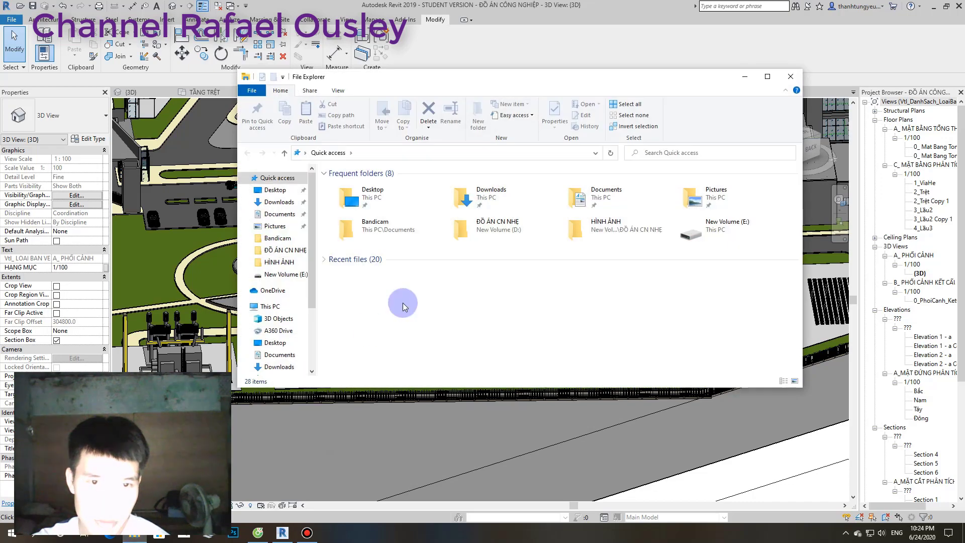
- Open be chua.rvt from New Volume (D:) > THƯ VIỆN REVIT in File Explorer
double_click(470, 227)
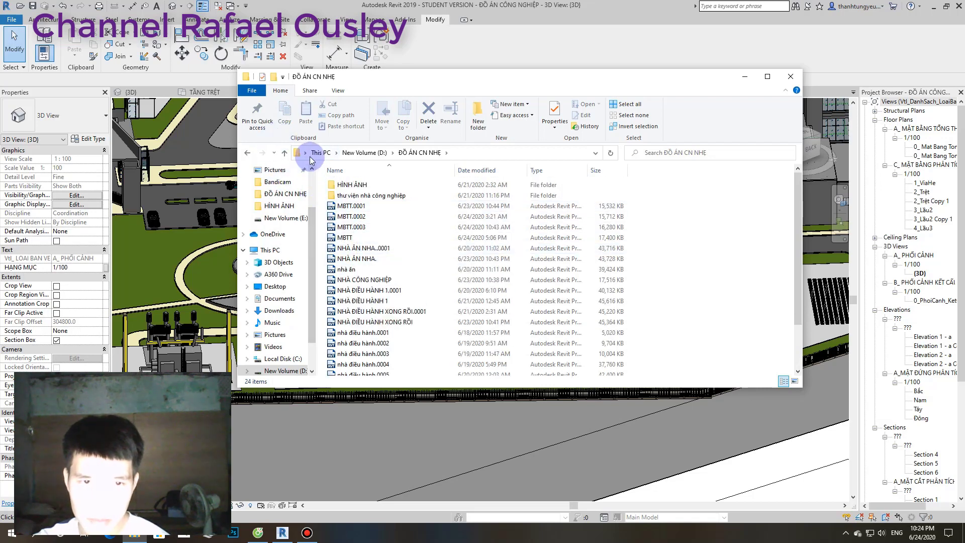
left_click(248, 153)
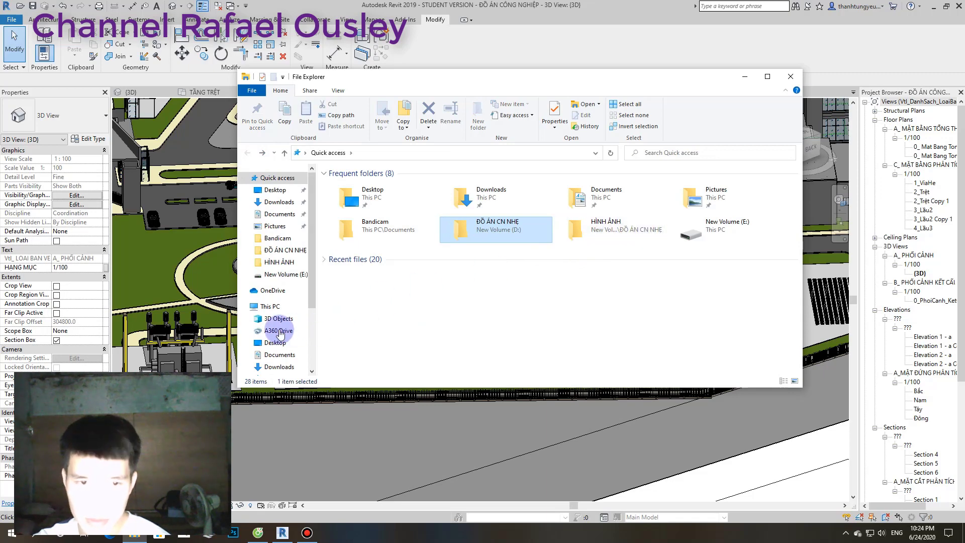
mouse_move(272, 294)
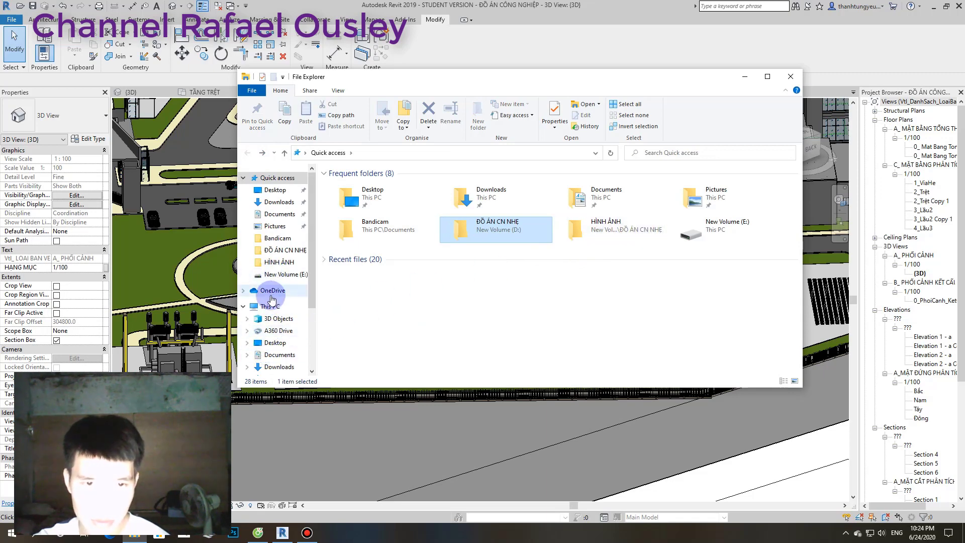
scroll(272, 298, "down", 3)
left_click(276, 346)
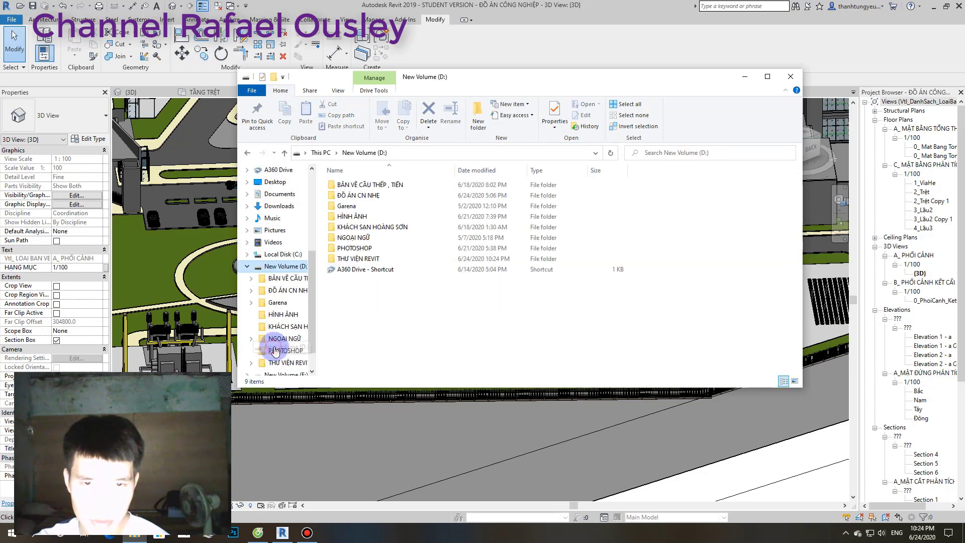
double_click(366, 259)
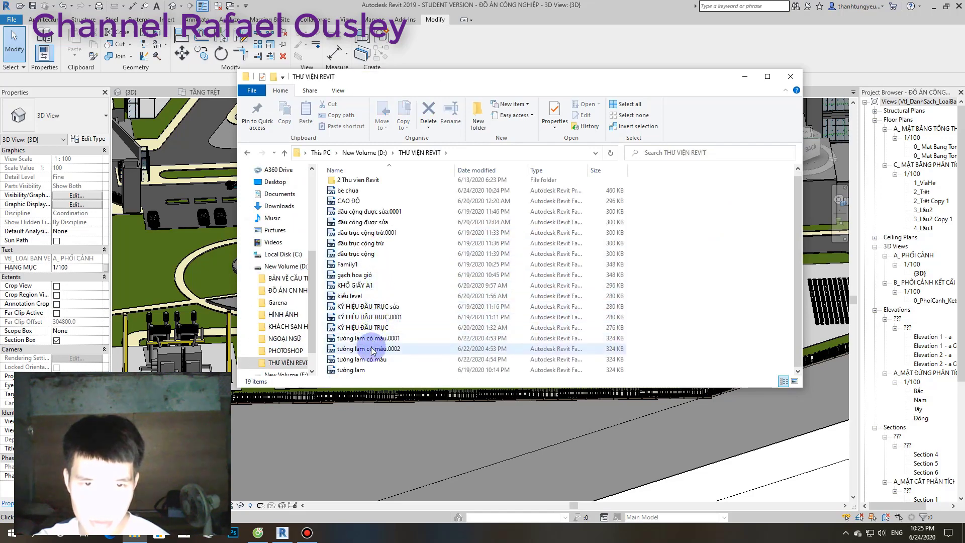
double_click(354, 201)
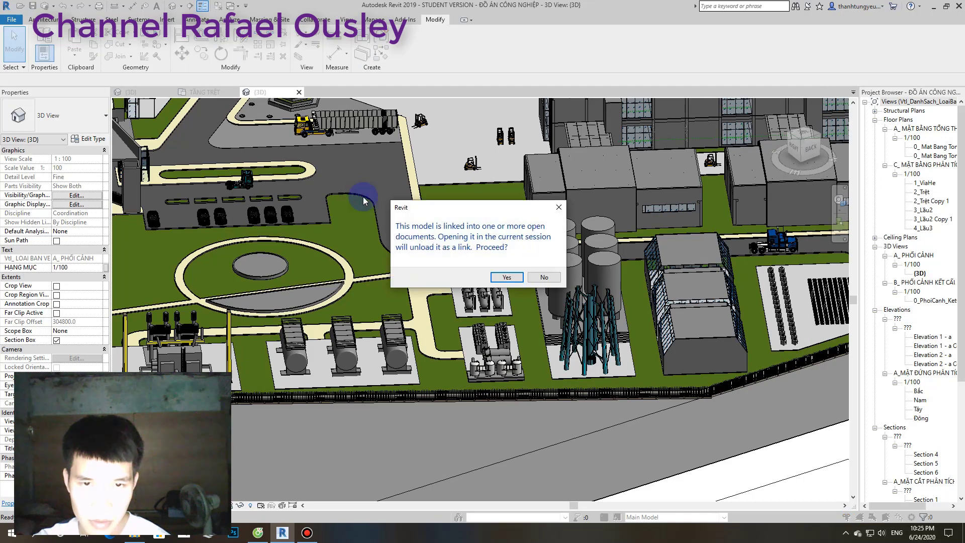
- Accept unloading the link to open be chua, then orbit around the tank furniture
left_click(499, 276)
left_click(501, 280)
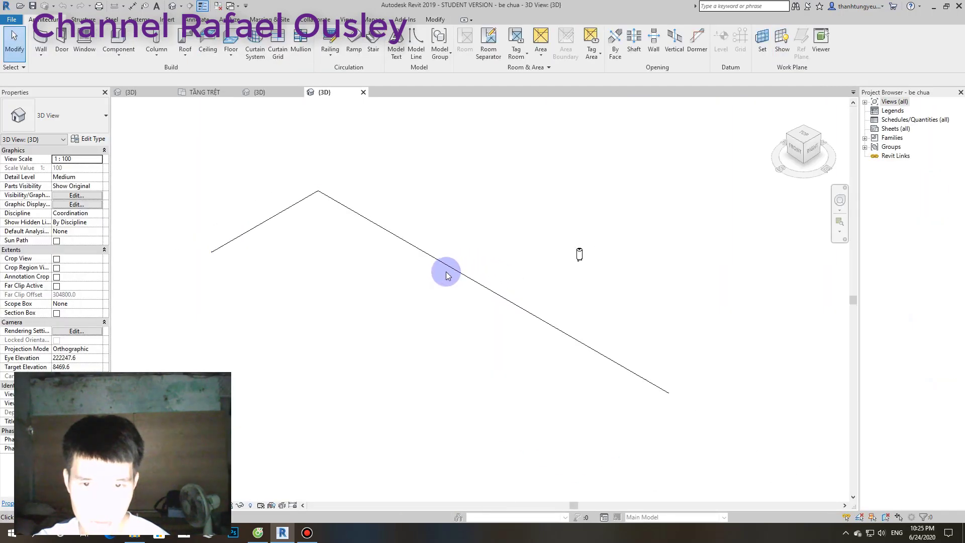
scroll(493, 272, "up", 5)
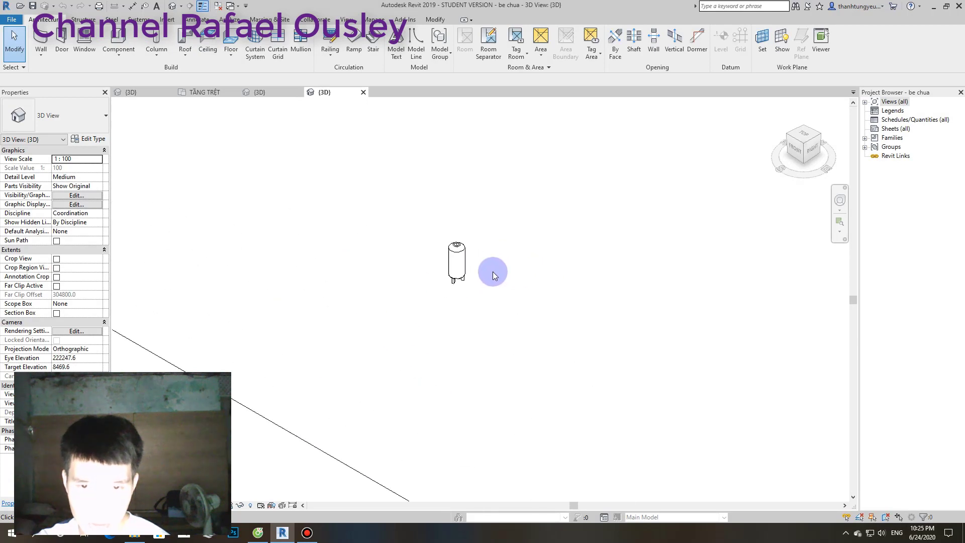
left_click(462, 278)
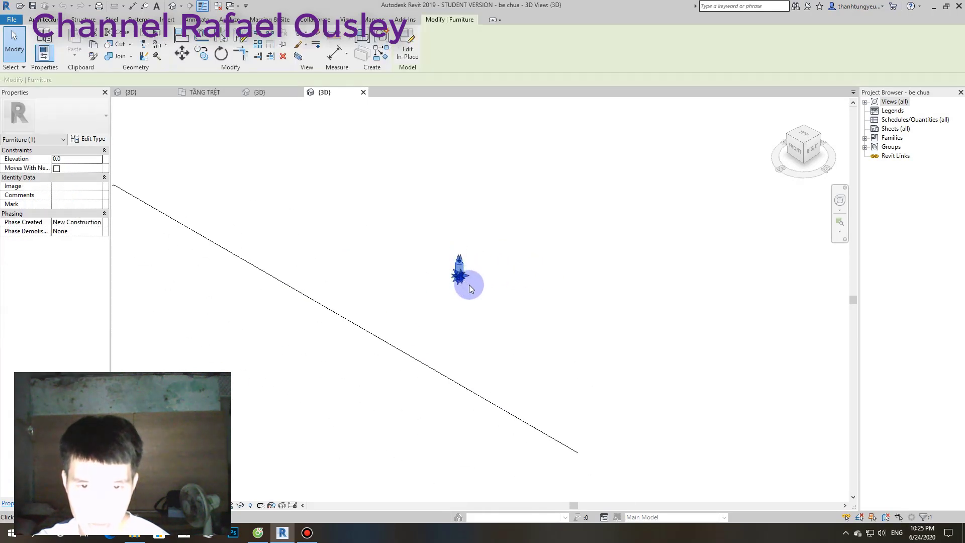
mouse_move(415, 282)
middle_mouse_down("shift")
mouse_move(387, 302)
mouse_move(431, 280)
mouse_move(420, 370)
middle_mouse_up("shift")
left_click(440, 373)
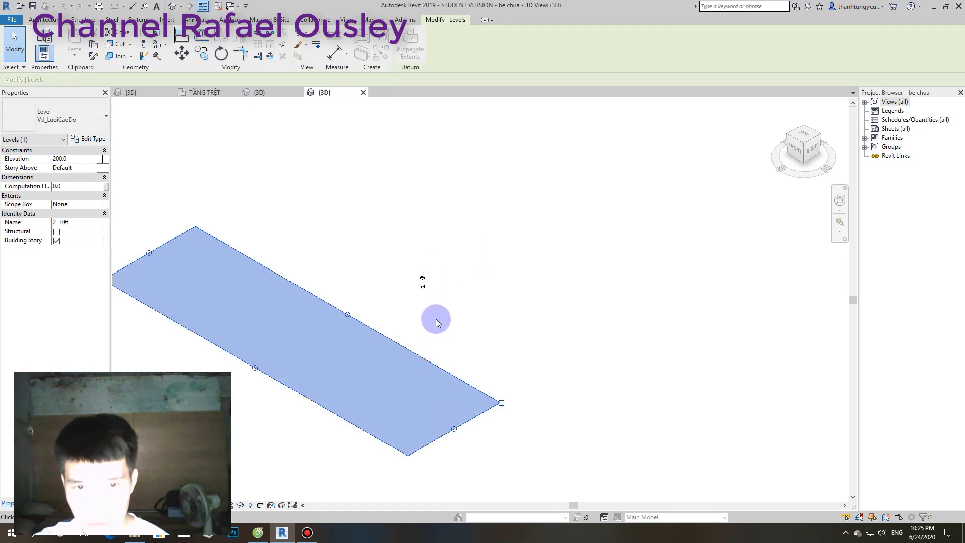
- Try selections on the 2_Trệt level and its shortcut menu, then clear them
scroll(396, 334, "up", 2)
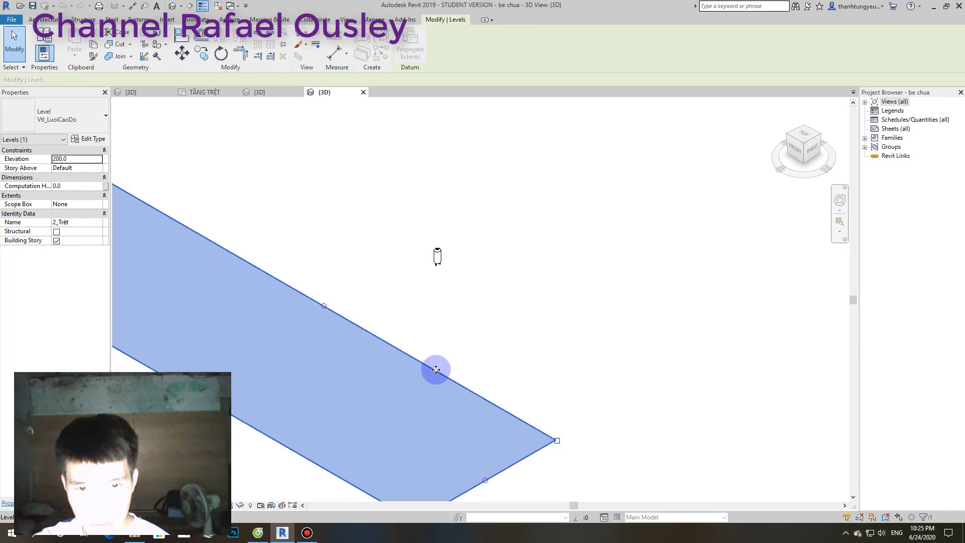
left_click(614, 411)
left_click(549, 436)
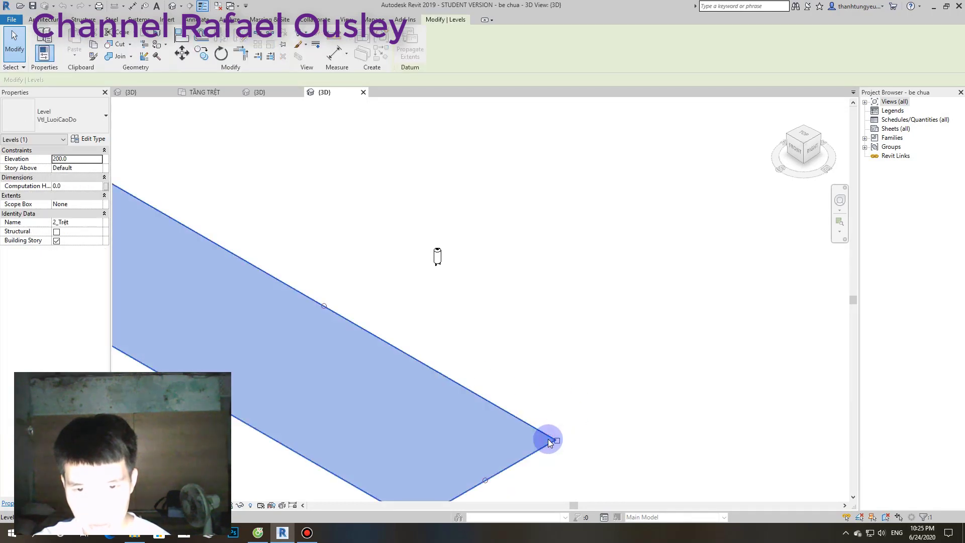
scroll(483, 401, "down", 2)
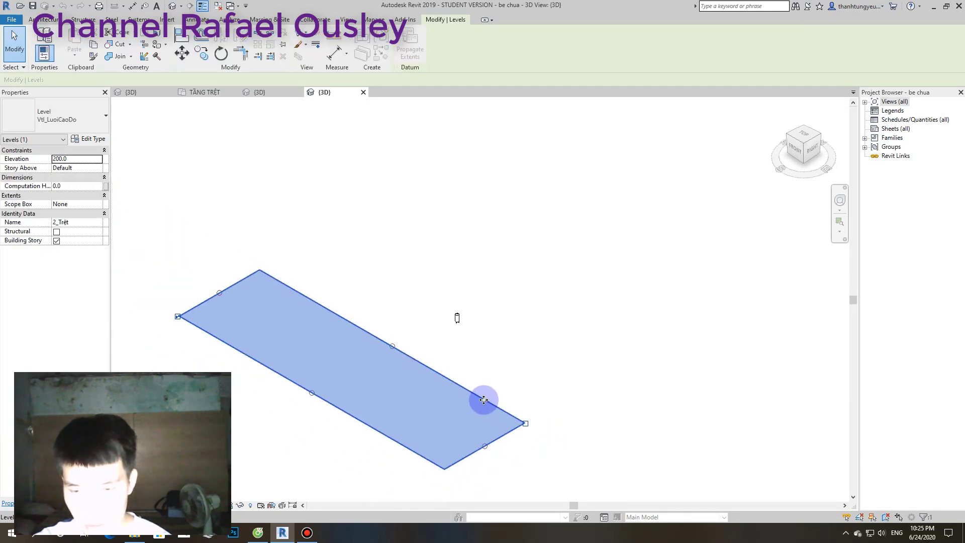
right_click(466, 407)
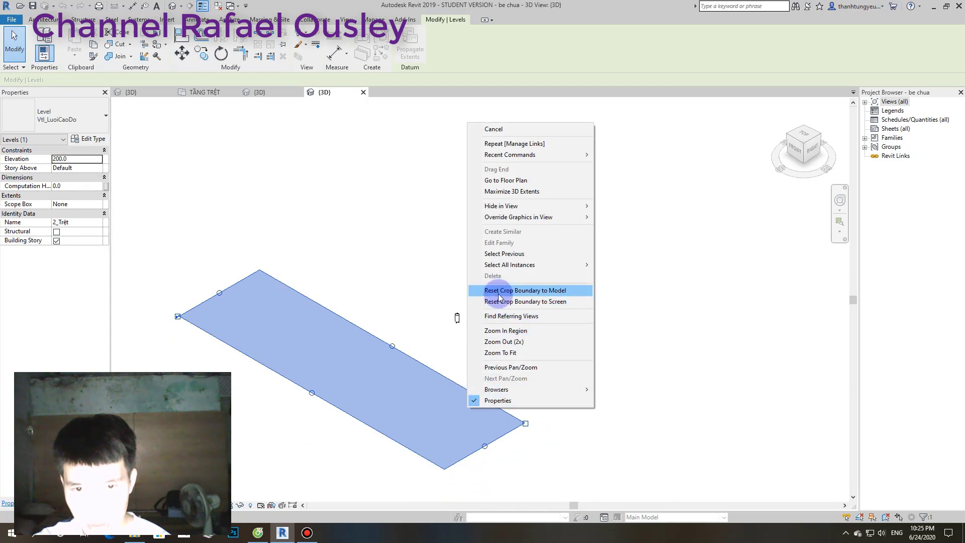
left_click(608, 416)
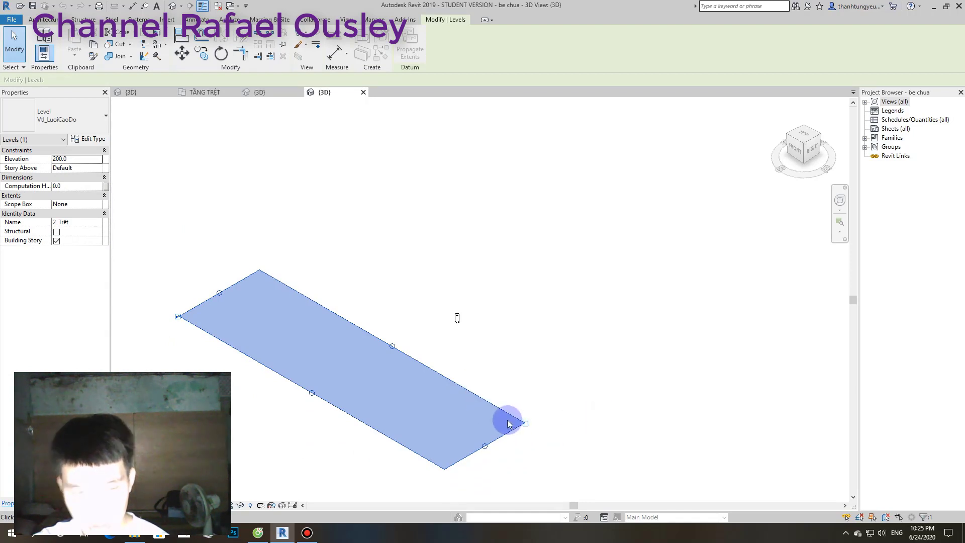
left_click(493, 407)
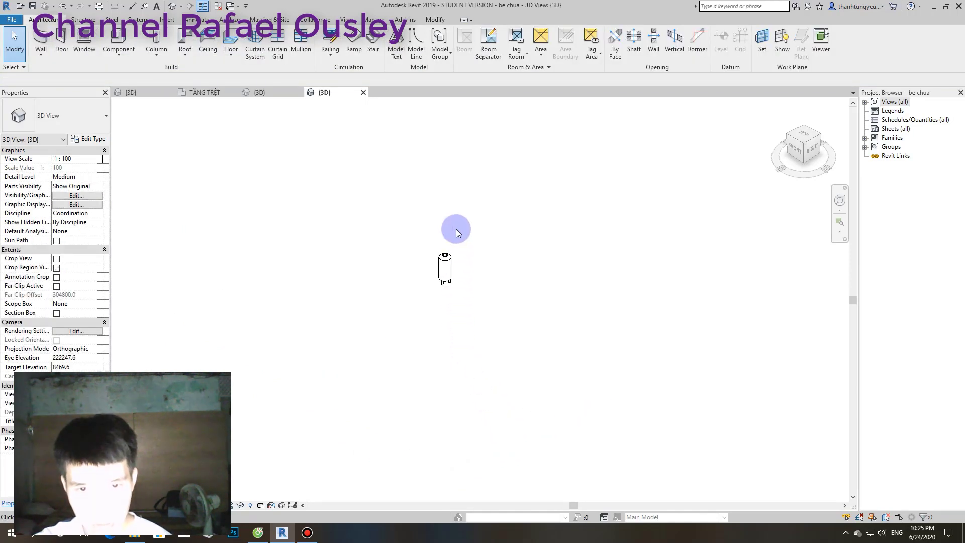
- Select the cylindrical tank, zoom in, and open it in the In-Place Editor
left_click(430, 319)
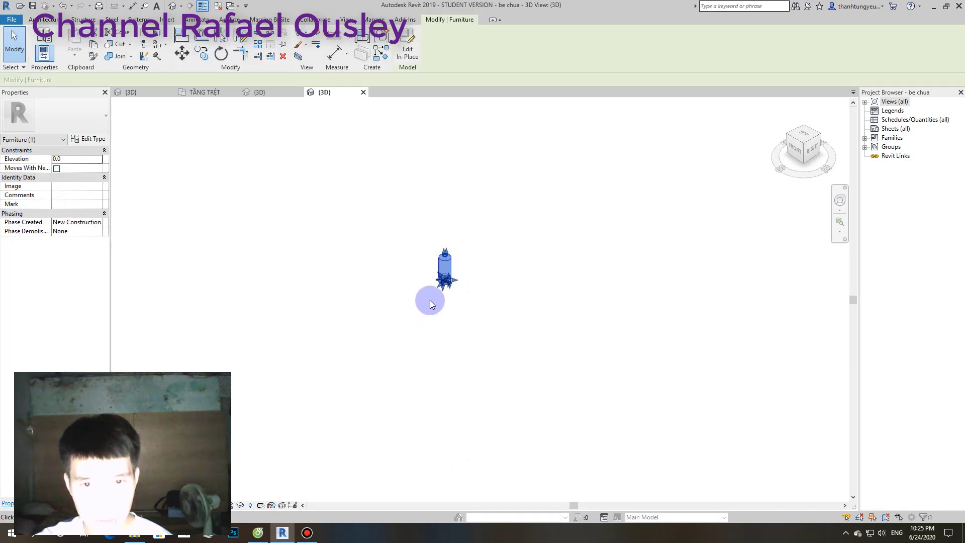
left_click(542, 261)
left_click(454, 276)
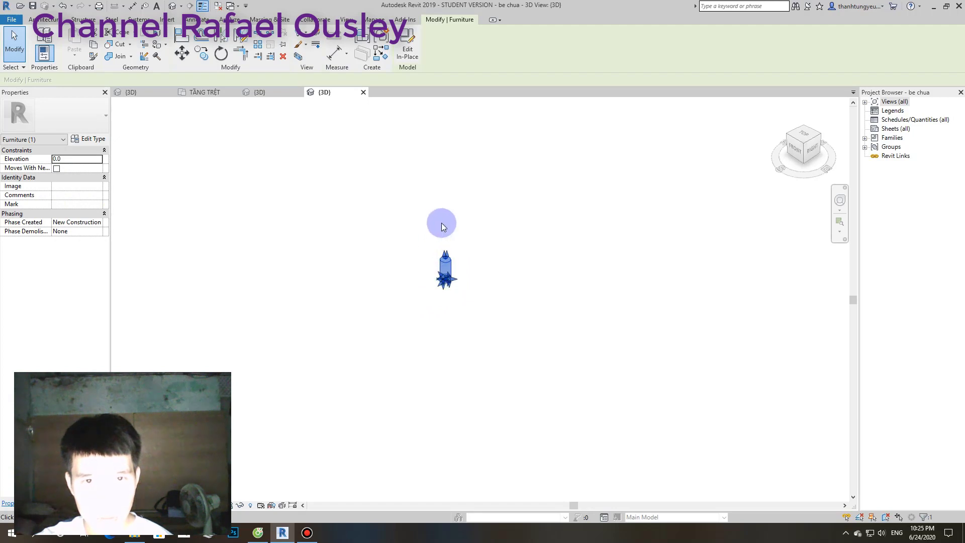
left_click(430, 196)
left_click(442, 276)
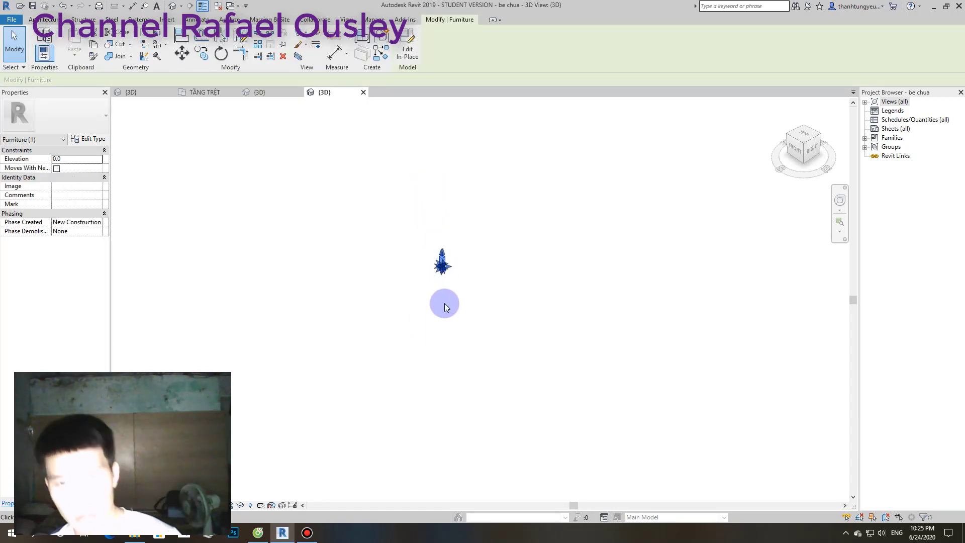
left_click_drag(442, 261, 439, 219)
key("Escape")
scroll(466, 233, "up", 2)
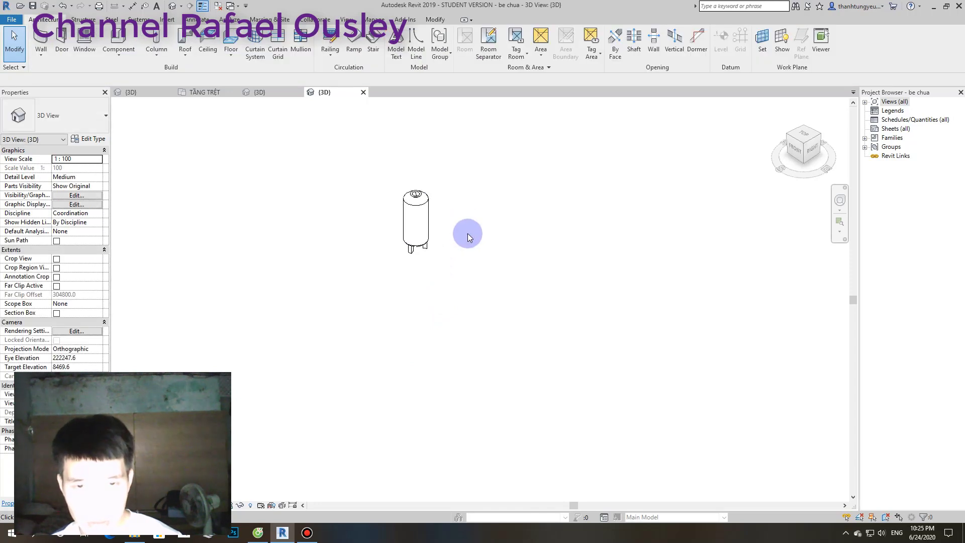
scroll(466, 232, "up", 2)
double_click(393, 201)
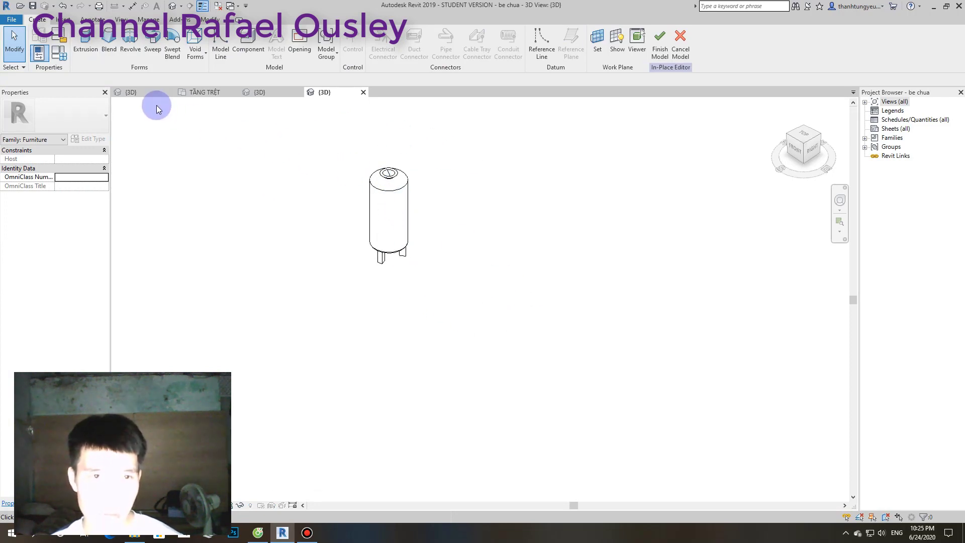
- Switch to the MBTT {3D} view and start Link Revit
left_click(133, 95)
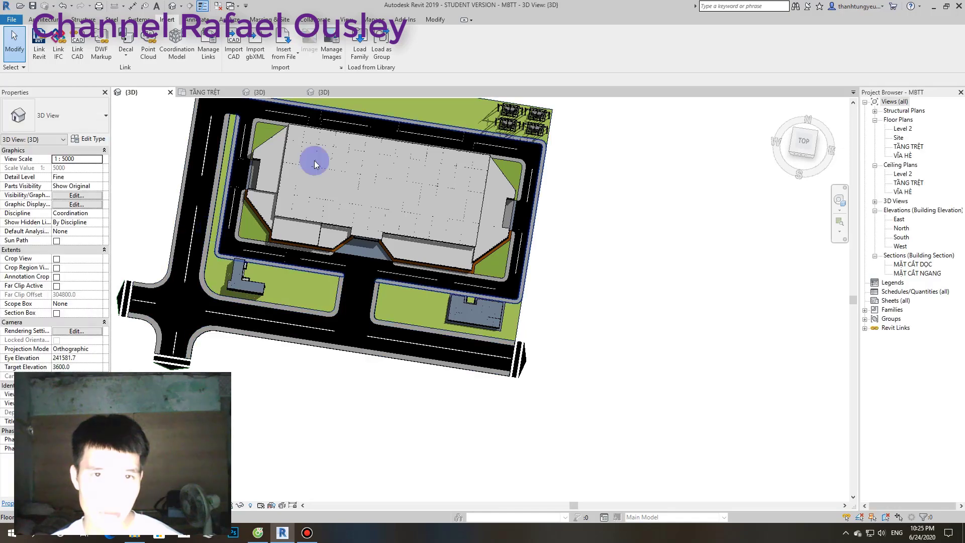
left_click(40, 46)
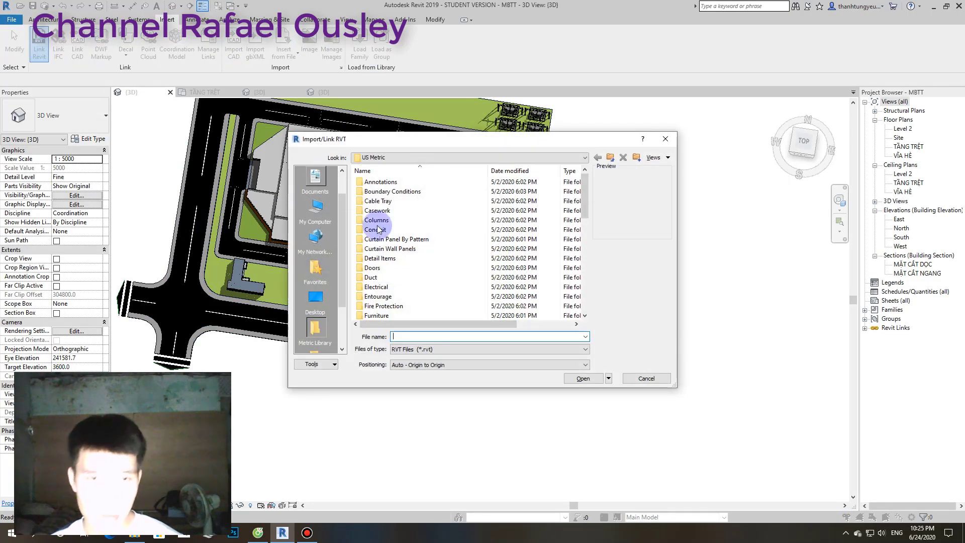
scroll(425, 274, "down", 4)
scroll(425, 274, "down", 3)
scroll(424, 274, "down", 3)
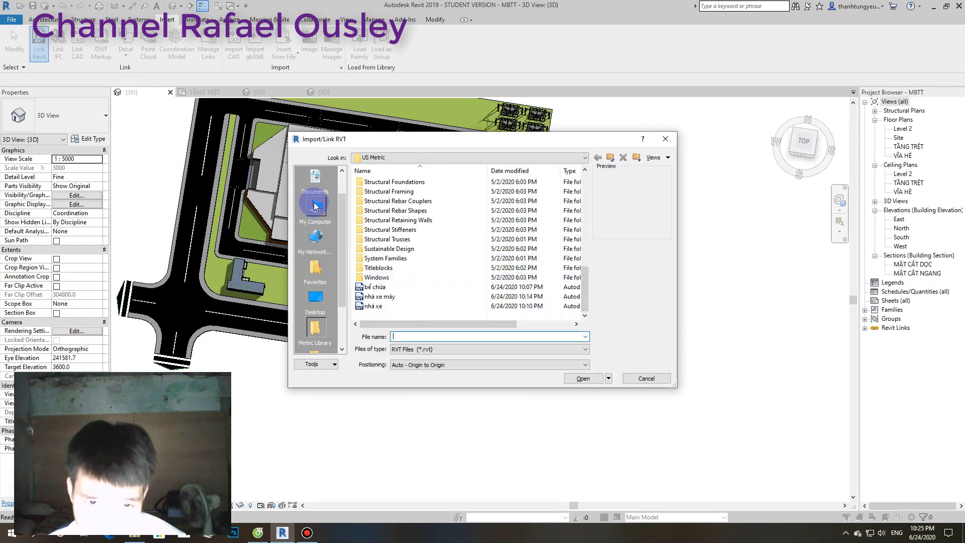
- Browse to D:\THƯ VIỆN REVIT and link be chua.rvt
left_click(315, 206)
left_click(395, 273)
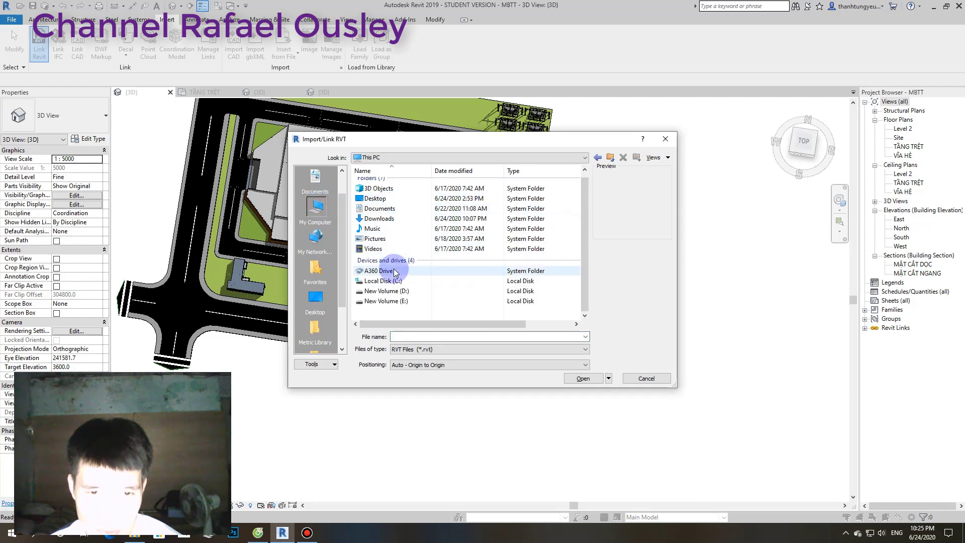
left_click(385, 290)
left_click(384, 290)
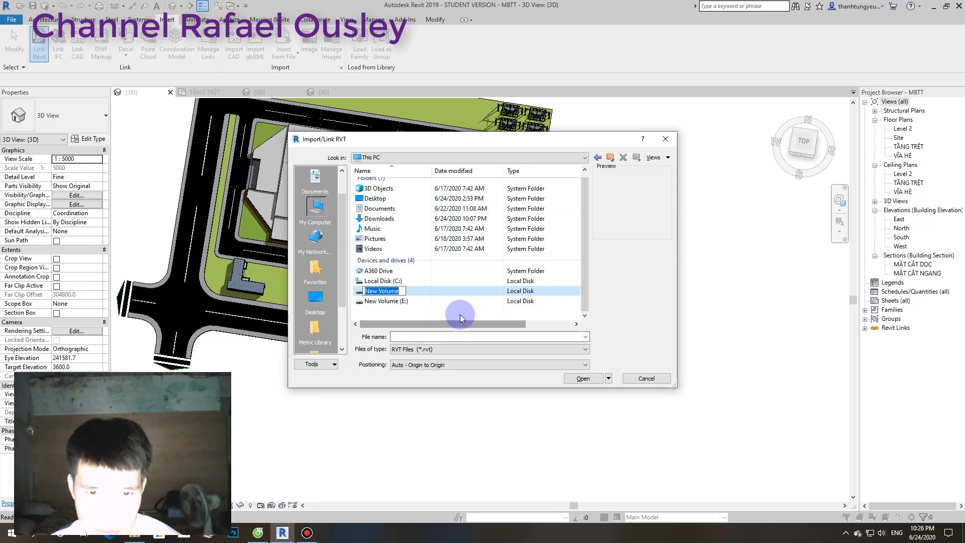
double_click(407, 292)
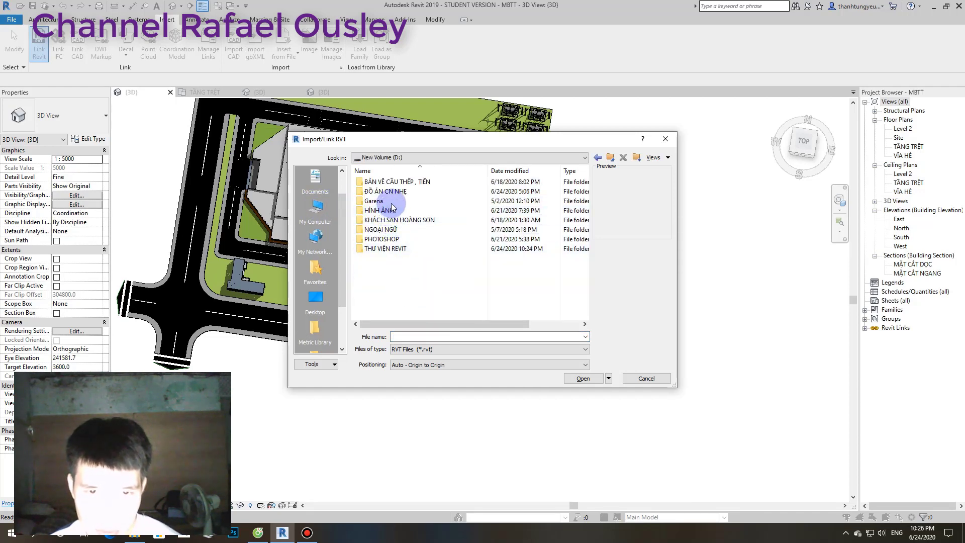
left_click(388, 249)
double_click(388, 249)
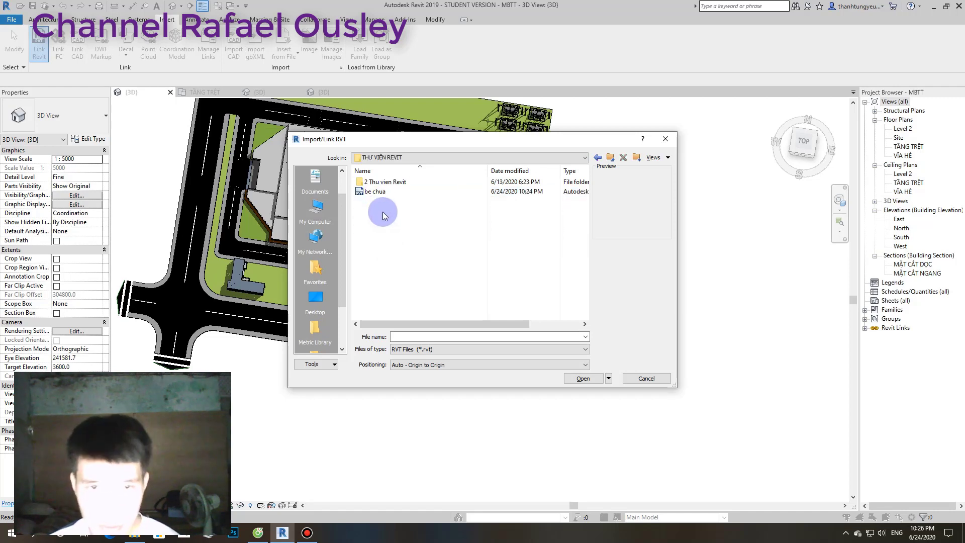
left_click(375, 191)
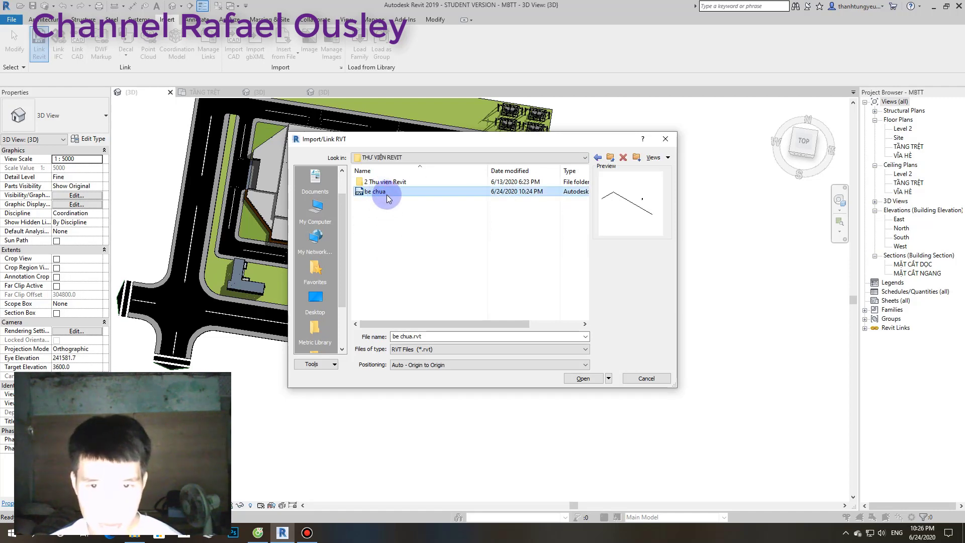
left_click(586, 380)
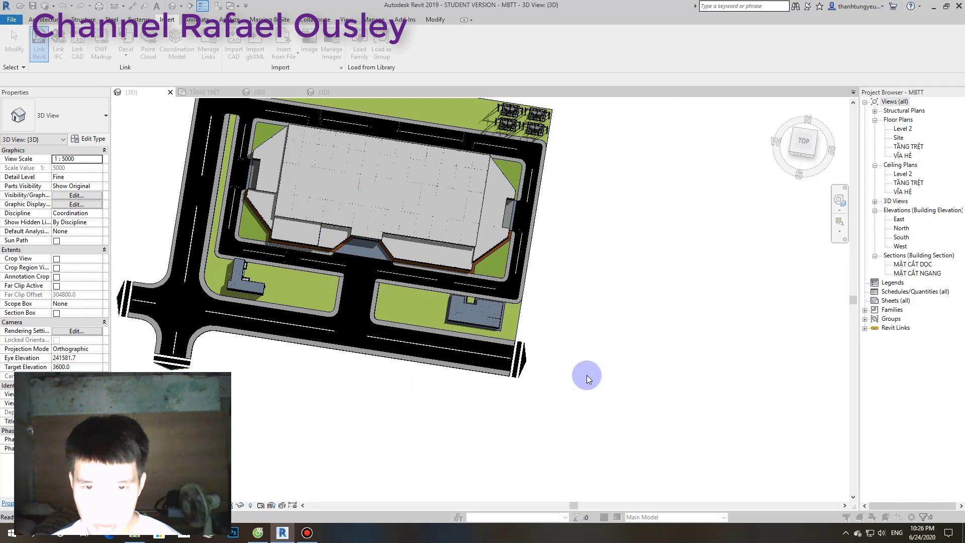
- Dismiss the link warning and zoom to locate the linked be chua model
left_click(551, 275)
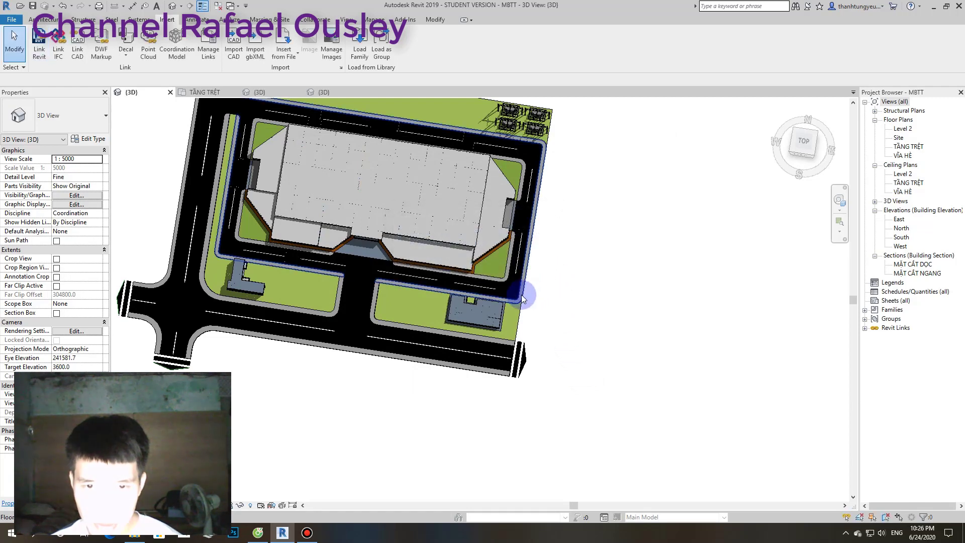
scroll(513, 312, "down", 2)
scroll(465, 340, "down", 2)
scroll(423, 323, "down", 3)
scroll(382, 197, "up", 2)
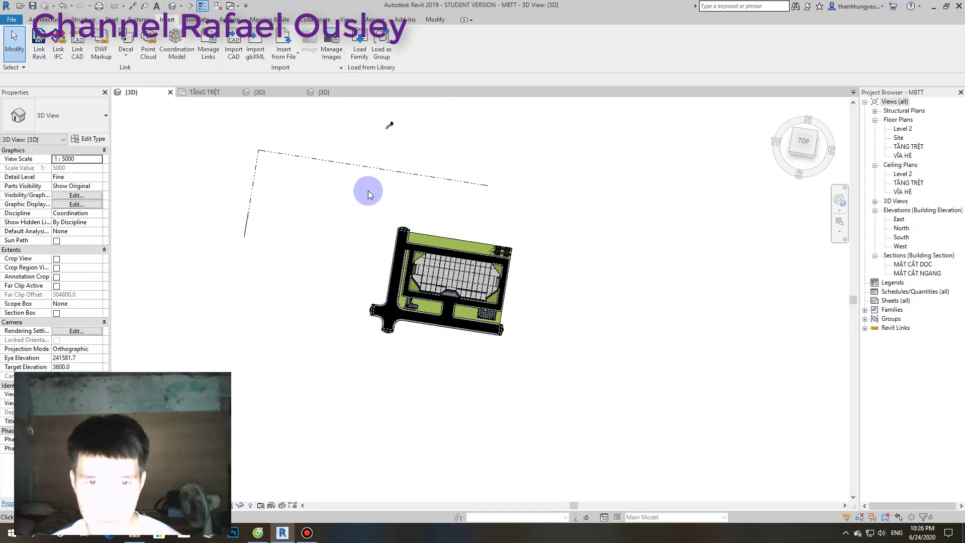
scroll(400, 265, "up", 1)
scroll(396, 227, "up", 2)
scroll(395, 225, "up", 2)
scroll(383, 211, "up", 3)
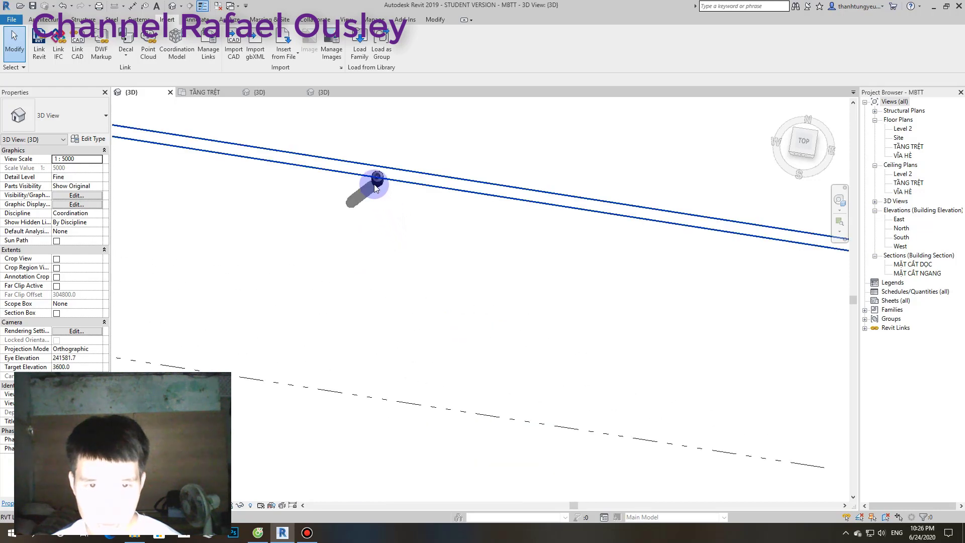
- Select the linked be chua model, delete it, undo, then delete it again
left_click(374, 187)
scroll(388, 224, "down", 2)
scroll(405, 271, "down", 2)
scroll(406, 276, "down", 2)
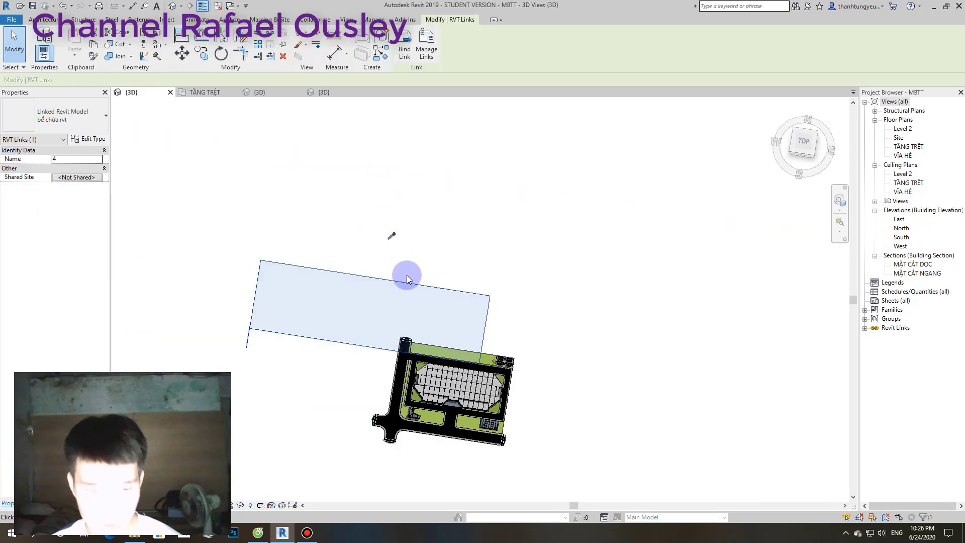
key("Delete")
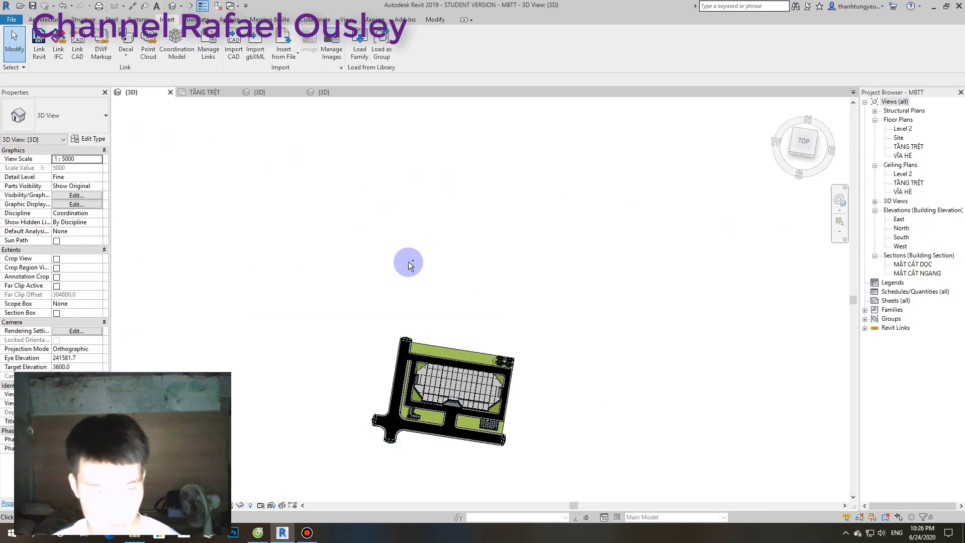
key("ctrl+z")
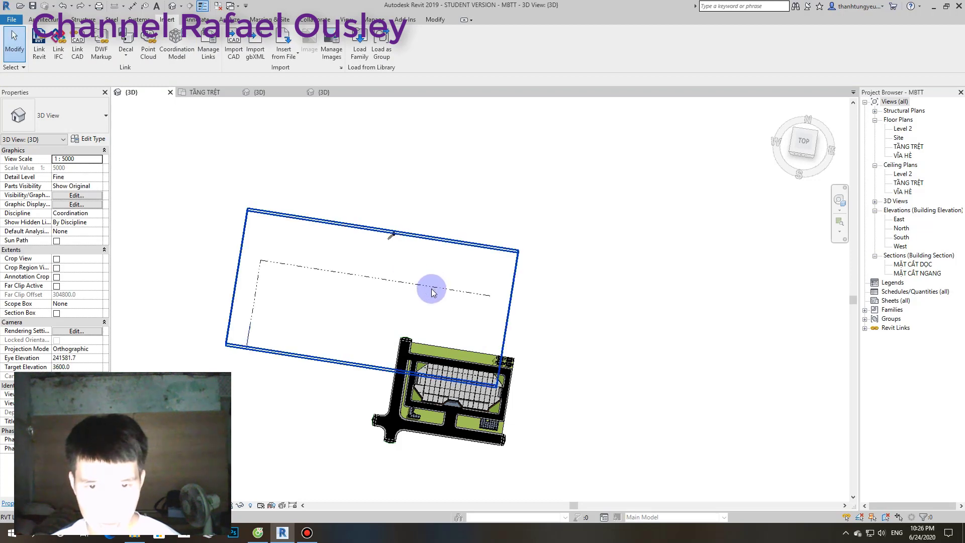
left_click(432, 291)
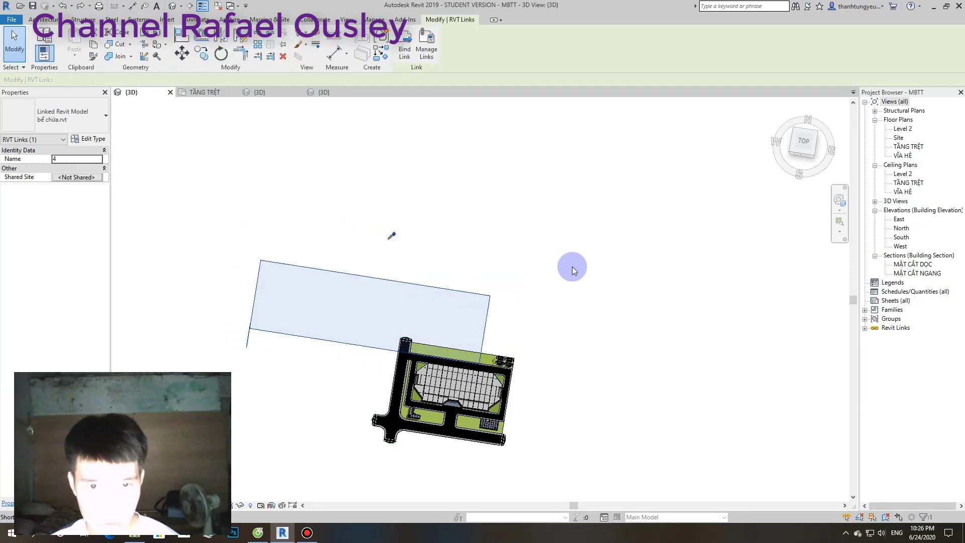
key("Delete")
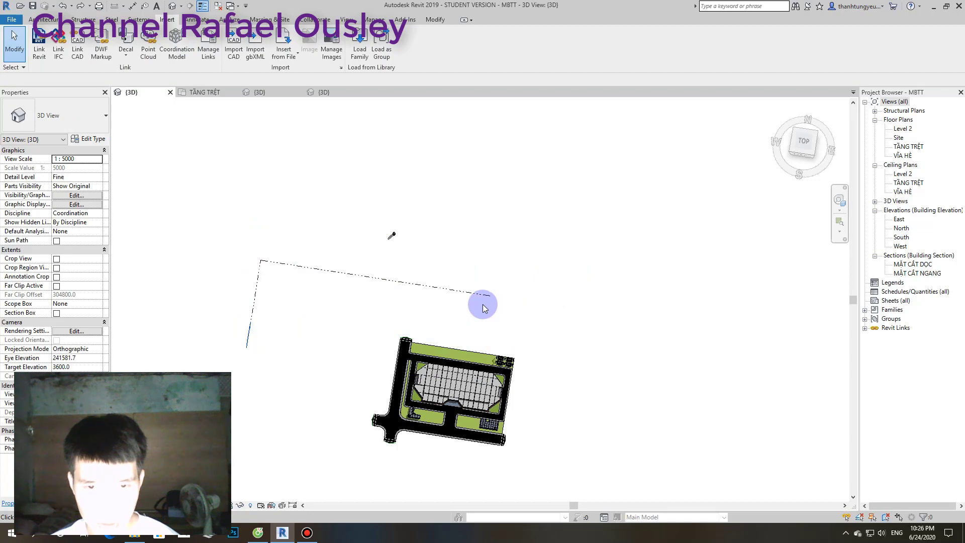
- Select and deselect the linked model's outline several times
left_click(476, 300)
scroll(476, 300, "up", 3)
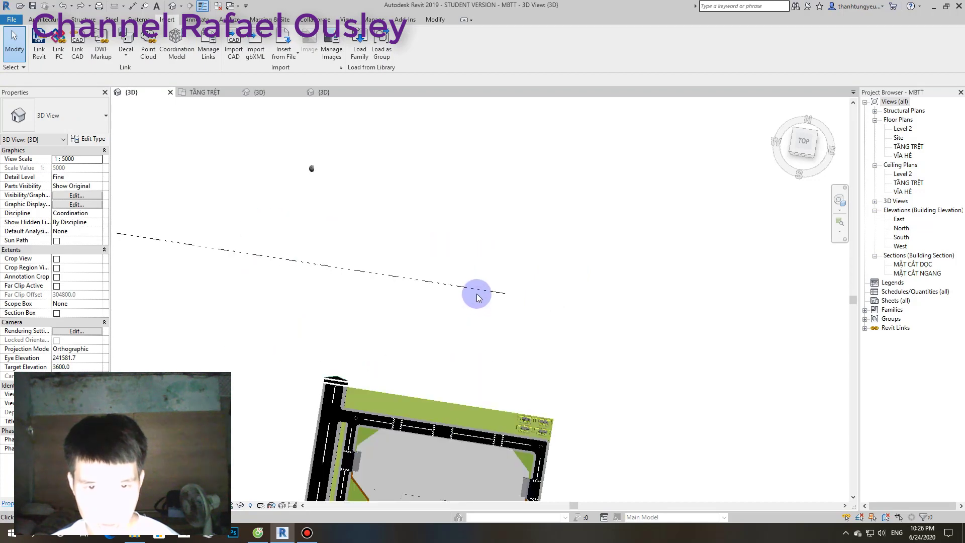
left_click(478, 291)
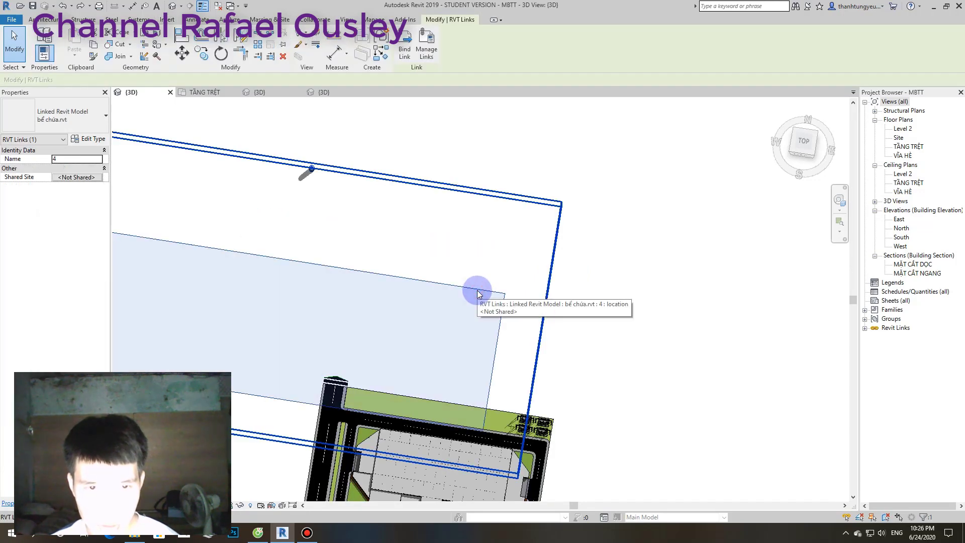
left_click(559, 242)
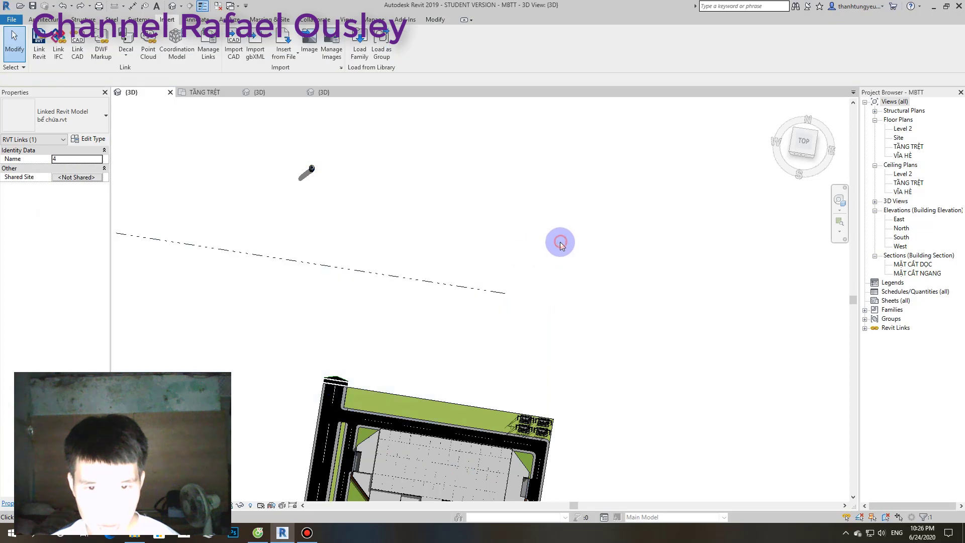
left_click(492, 297)
left_click(476, 285)
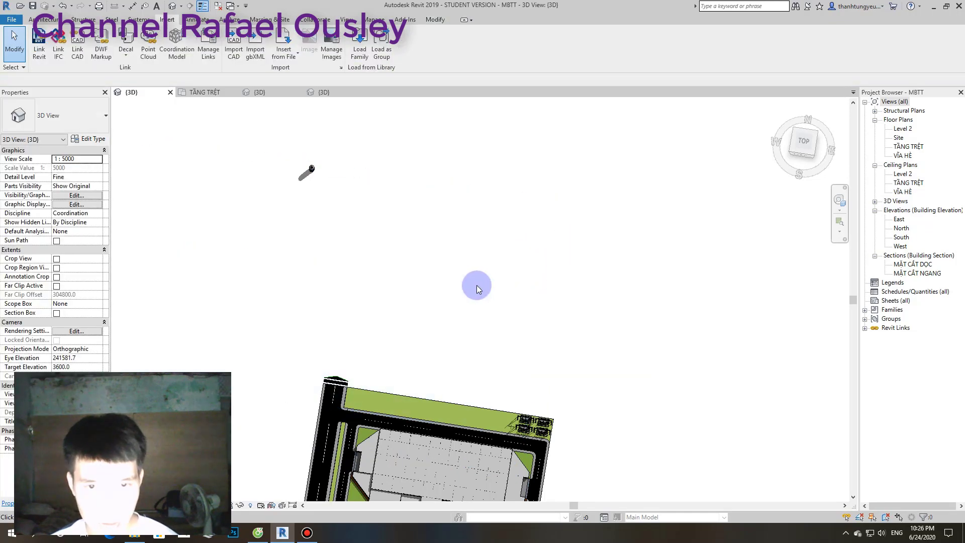
- Drag the small linked tank onto the site and view it from the front
left_click(312, 170)
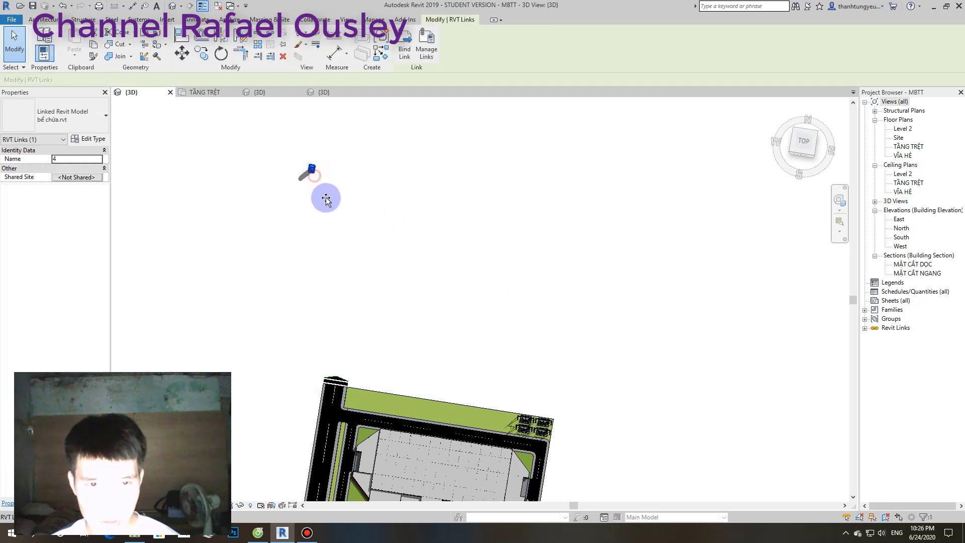
mouse_move(416, 353)
left_mouse_down()
mouse_move(509, 426)
mouse_move(513, 416)
left_mouse_up()
middle_click_drag(512, 415, 530, 188, "shift")
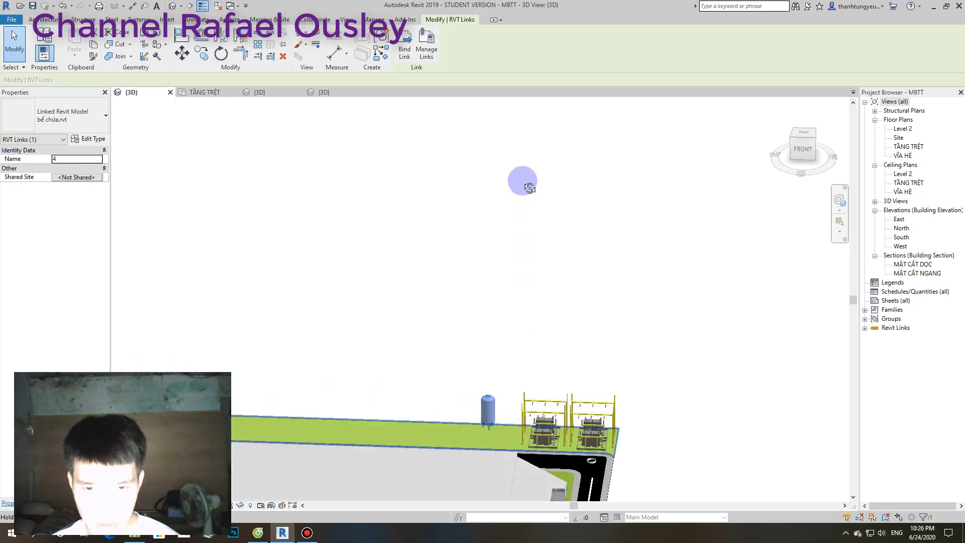
left_click(665, 359)
scroll(563, 375, "up", 3)
scroll(482, 410, "up", 2)
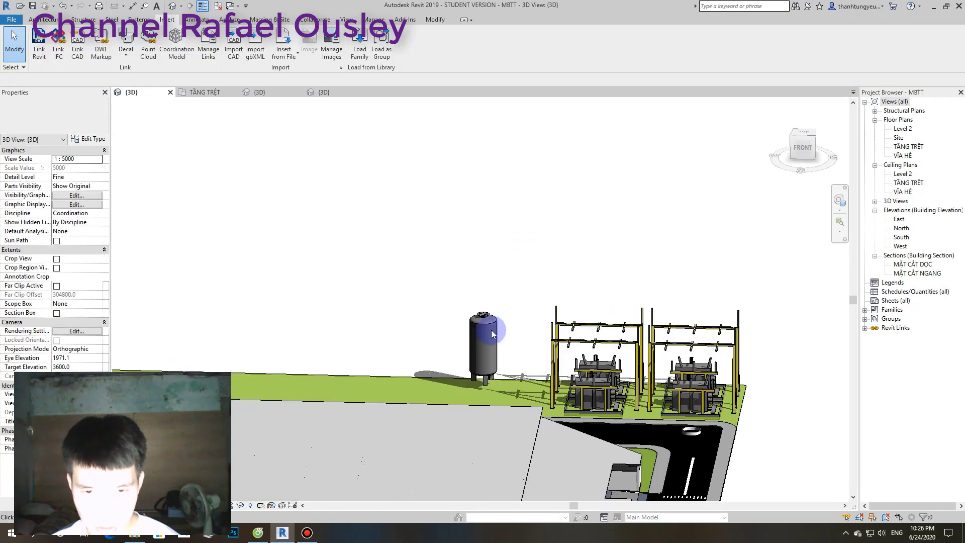
middle_click_drag(512, 349, 492, 352, "shift")
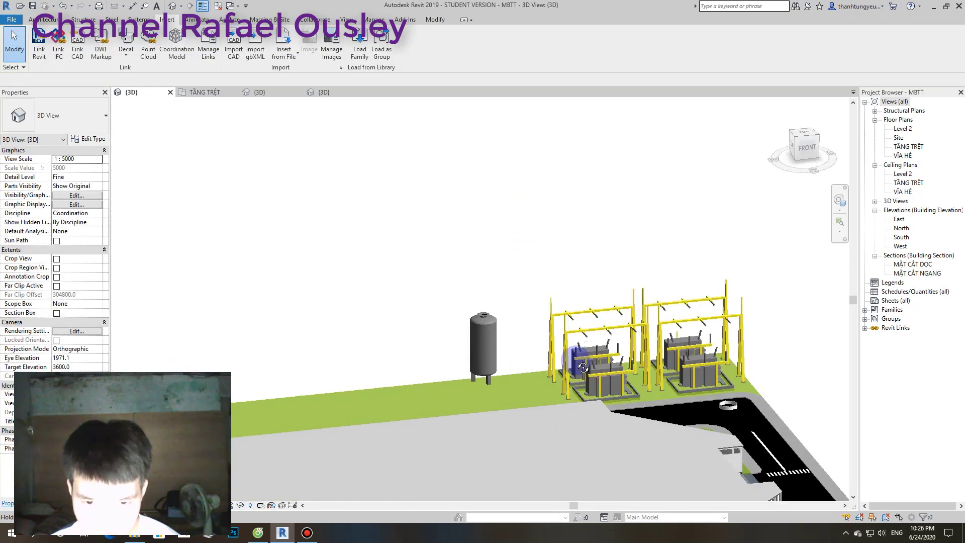
- Move the linked water tank next to the substation frames and check from back-left
left_click(485, 332)
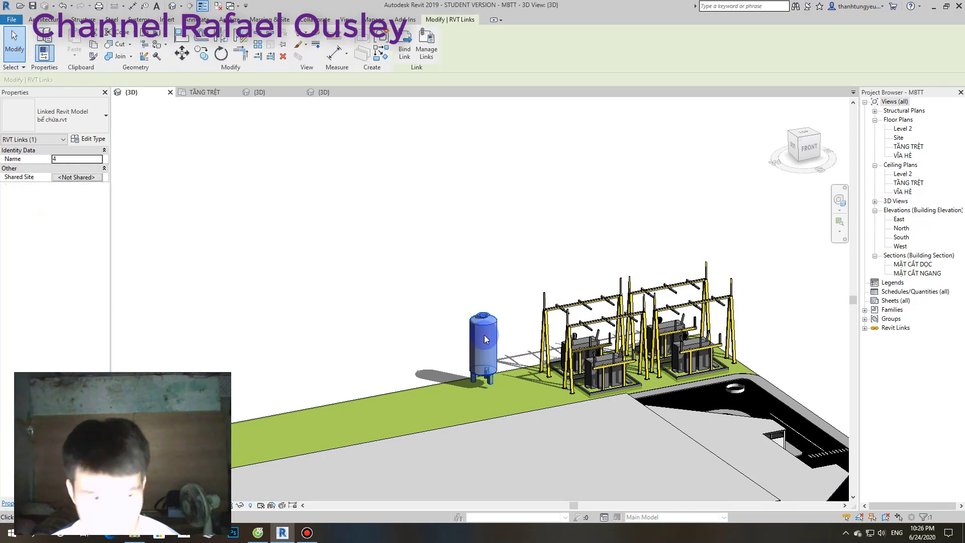
left_click(485, 355)
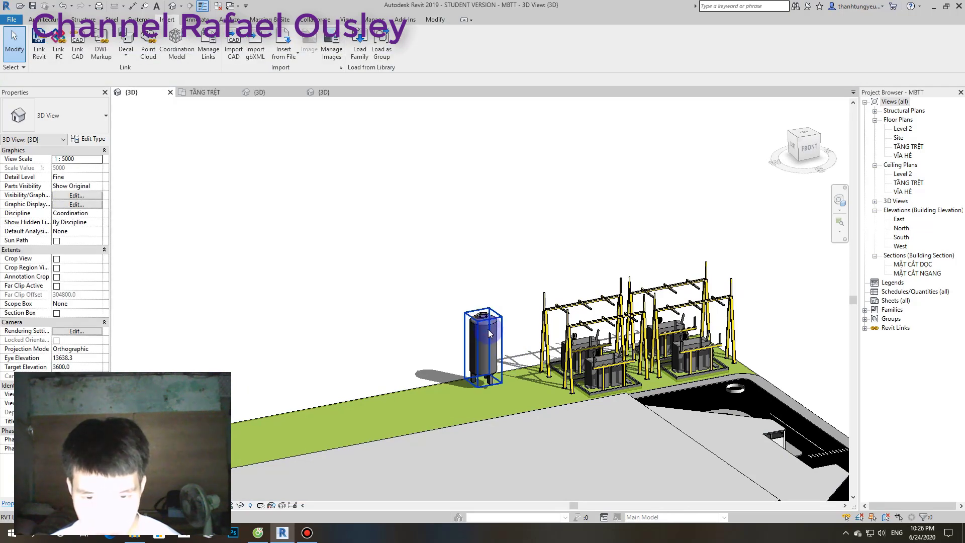
left_click(488, 331)
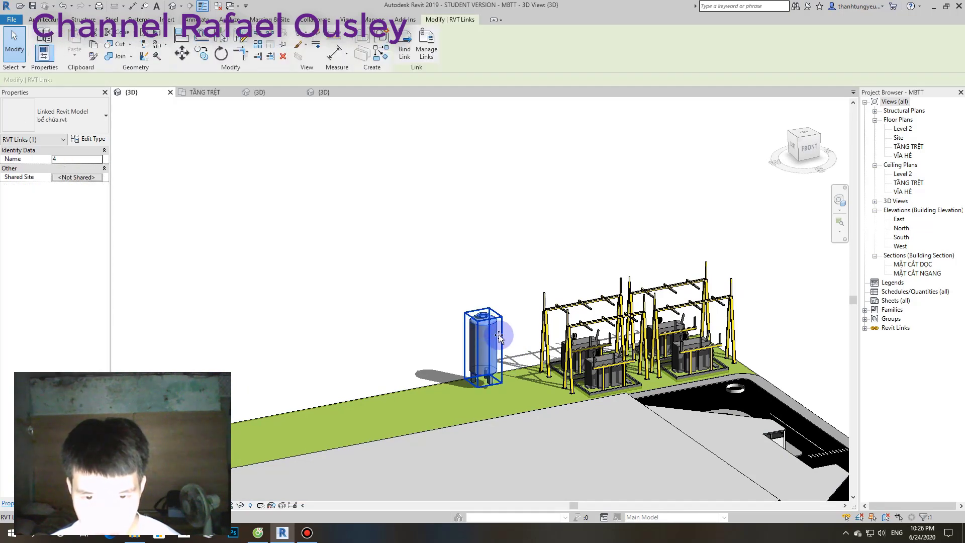
mouse_move(499, 338)
left_mouse_down()
mouse_move(513, 339)
mouse_move(519, 359)
mouse_move(520, 339)
left_mouse_up()
middle_click_drag(520, 339, 832, 262, "shift")
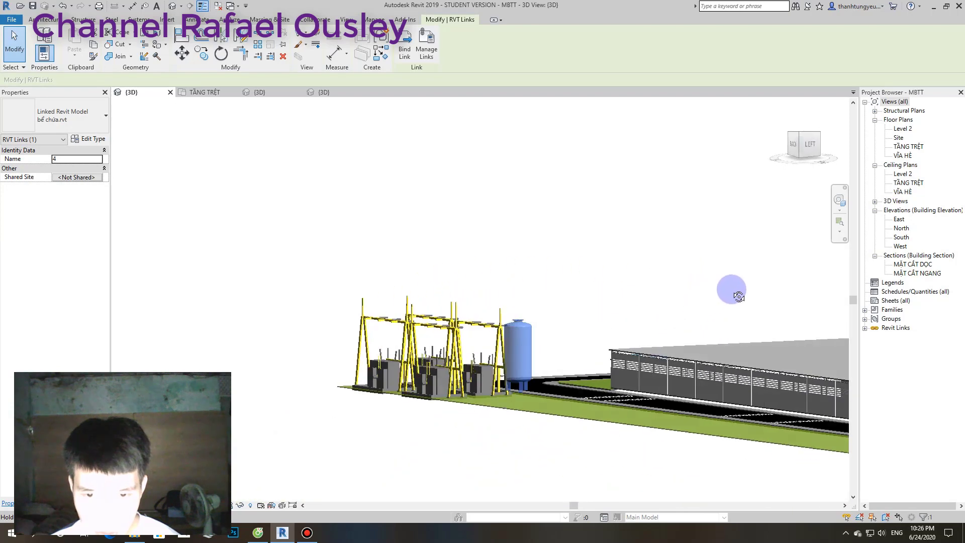
- Turn and pan the view to show the floor beneath the tank
left_click(795, 145)
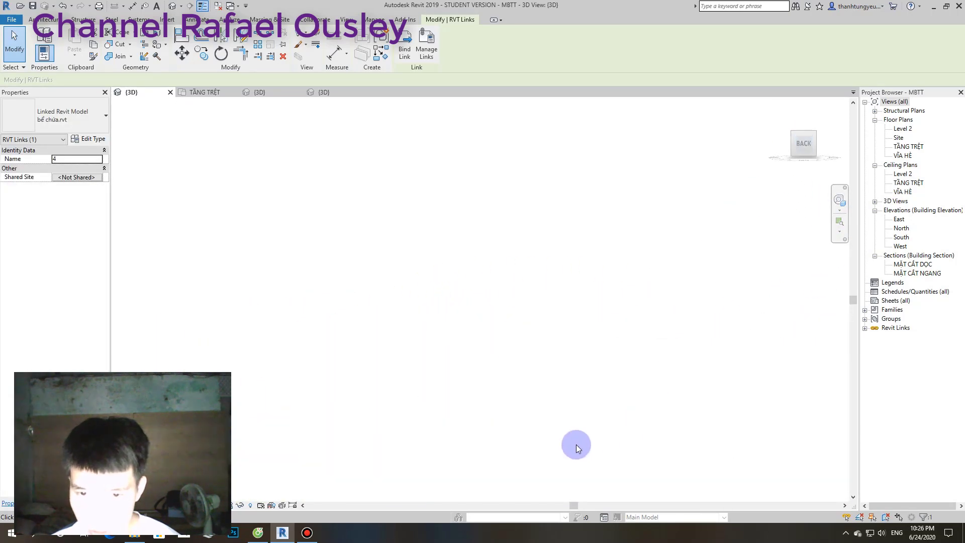
scroll(524, 431, "down", 2)
middle_click_drag(523, 451, 545, 280)
scroll(545, 280, "down", 1)
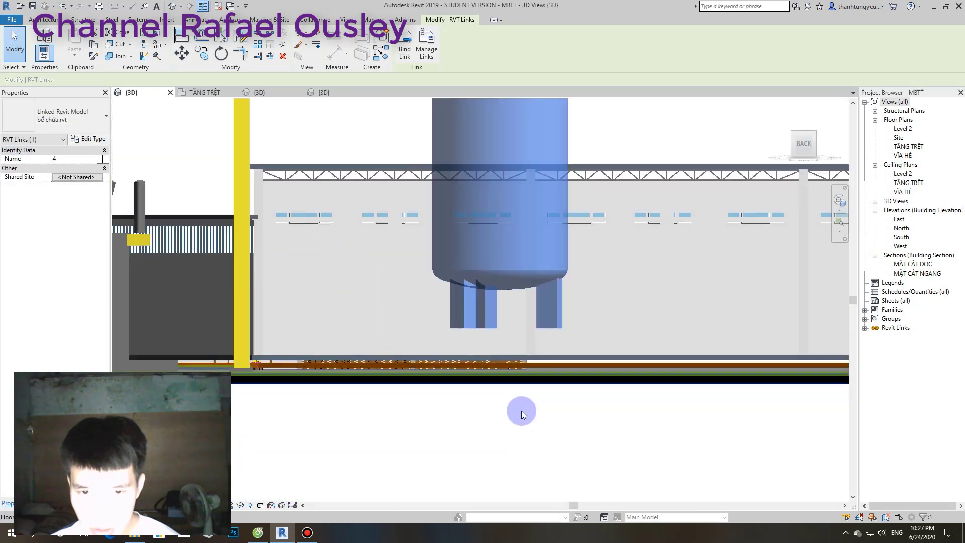
- Attempt an AL alignment picking the tank legs first, then undo the wrong floor move
key("Escape")
scroll(514, 384, "up", 2)
scroll(499, 392, "up", 1)
key("a")
key("l")
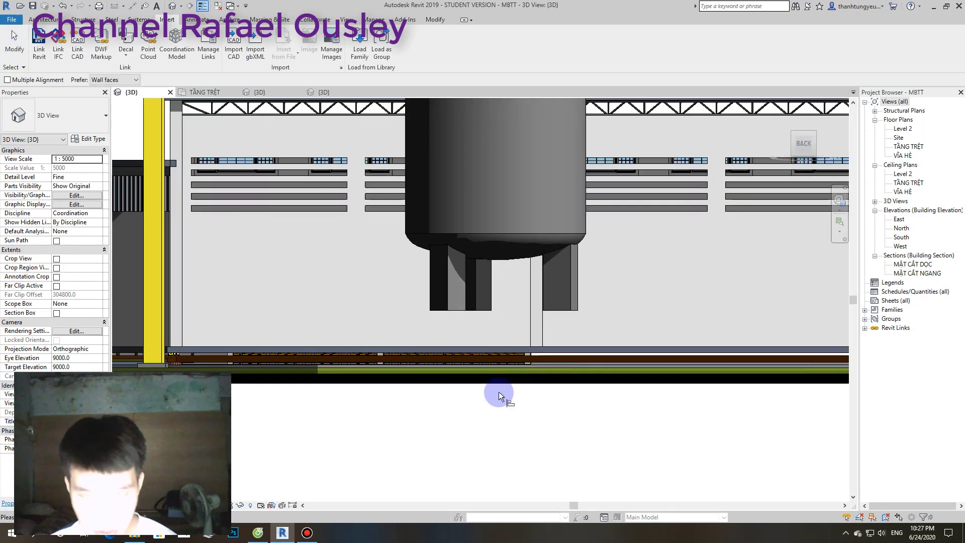
scroll(519, 333, "up", 1)
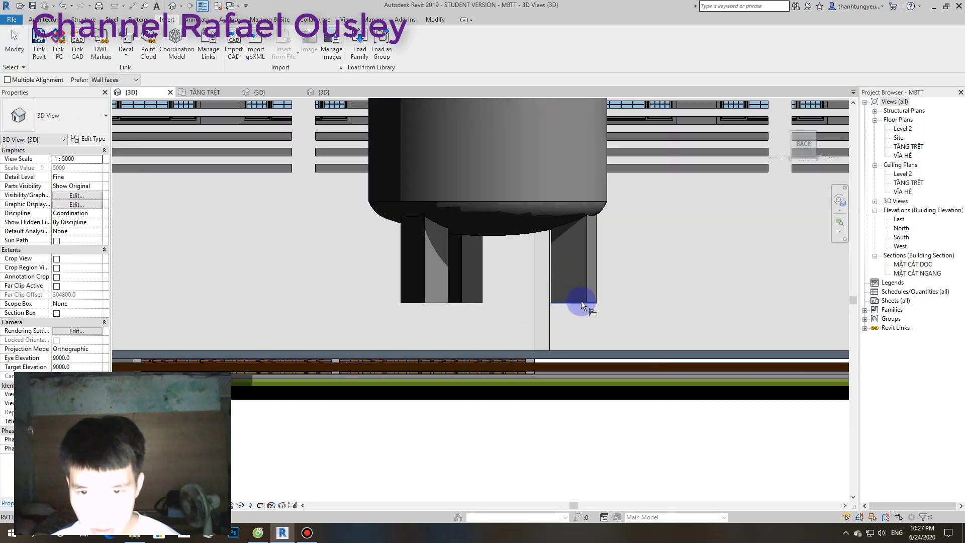
left_click(581, 300)
left_click(556, 378)
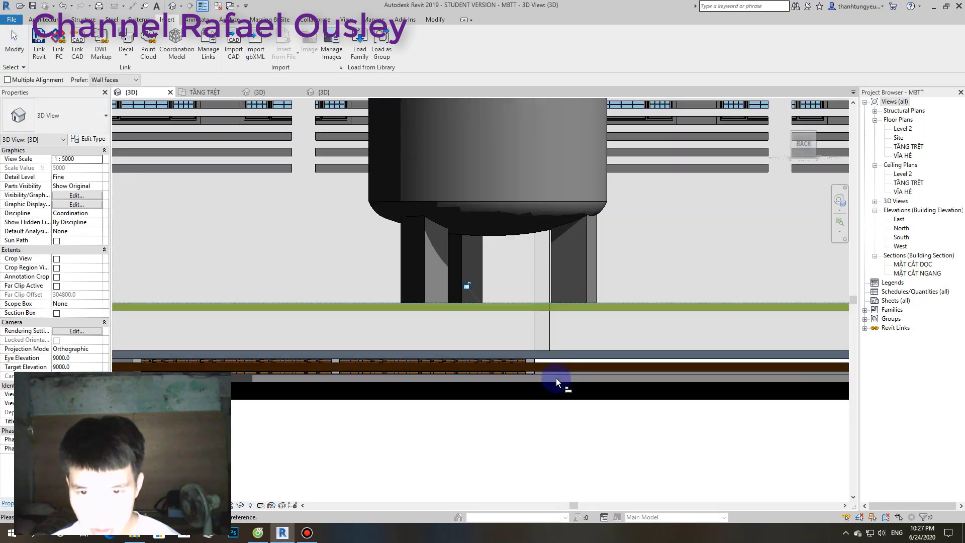
key("ctrl+z")
- Align the tank leg bottoms to the green floor top with AL
key("a")
key("l")
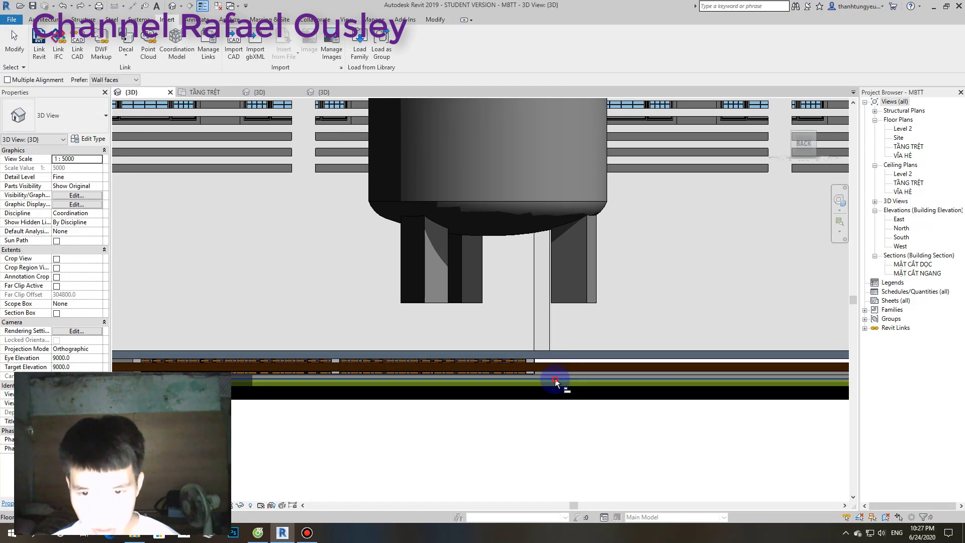
left_click(554, 379)
left_click(572, 301)
scroll(572, 302, "down", 3)
scroll(577, 331, "down", 2)
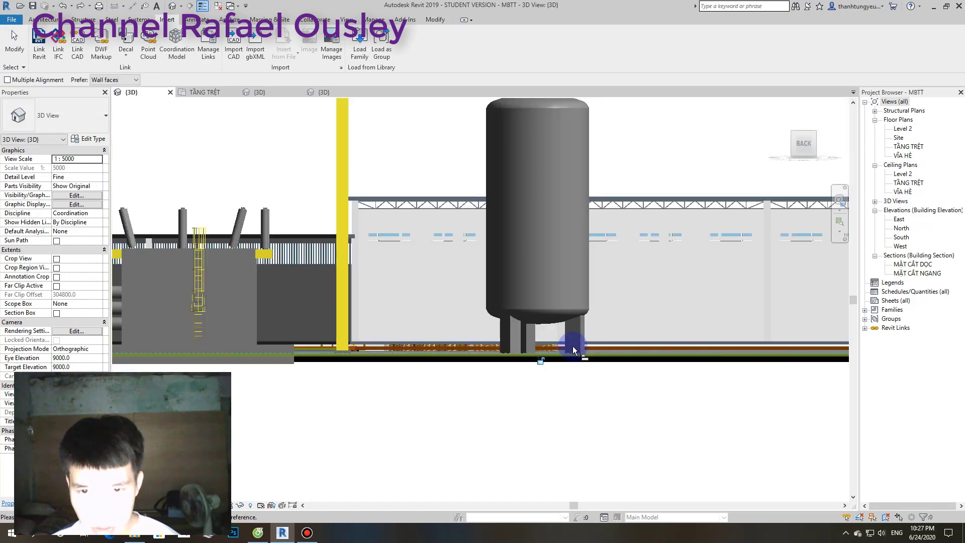
scroll(572, 346, "down", 3)
mouse_move(580, 402)
middle_mouse_down("shift")
mouse_move(491, 424)
mouse_move(457, 416)
middle_mouse_up("shift")
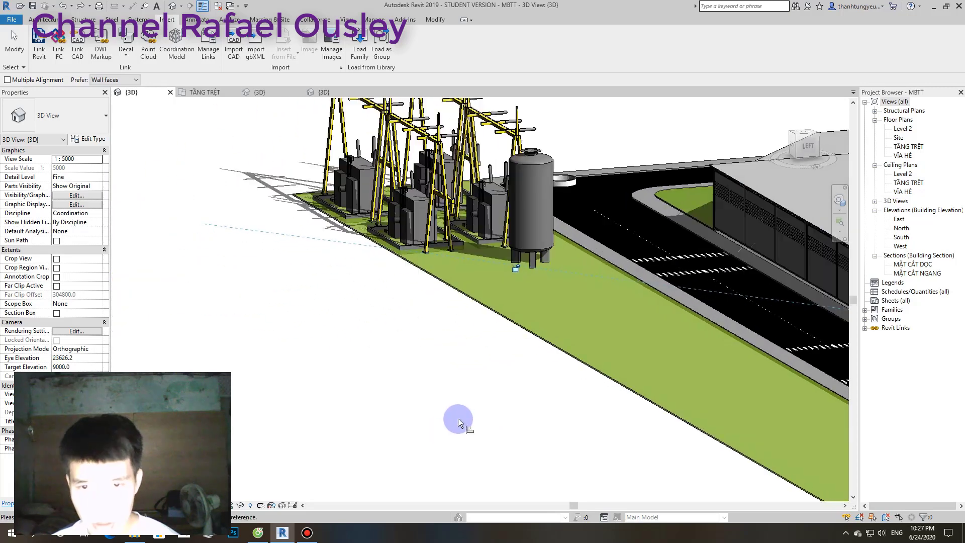
key("Escape")
- Orbit out to a top-down overview of the whole site, then switch to the web browser
scroll(528, 359, "down", 2)
mouse_move(529, 362)
middle_mouse_down("shift")
mouse_move(459, 390)
mouse_move(647, 242)
mouse_move(654, 260)
mouse_move(625, 297)
mouse_move(656, 308)
mouse_move(556, 306)
mouse_move(489, 345)
mouse_move(599, 391)
middle_mouse_up("shift")
middle_click_drag(761, 333, 291, 121, "shift")
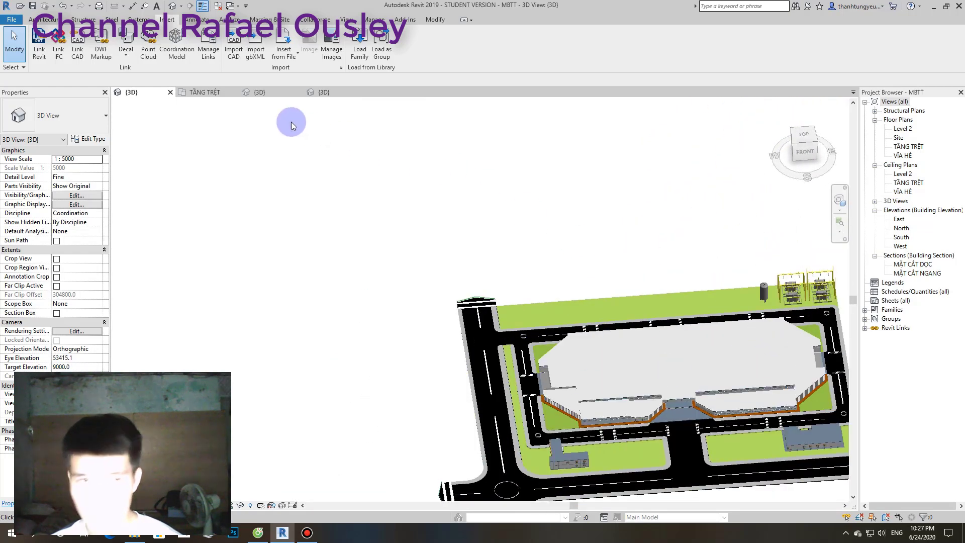
left_click(265, 541)
- Send the reply 'ok này' in the Facebook Messenger chat
left_click(191, 7)
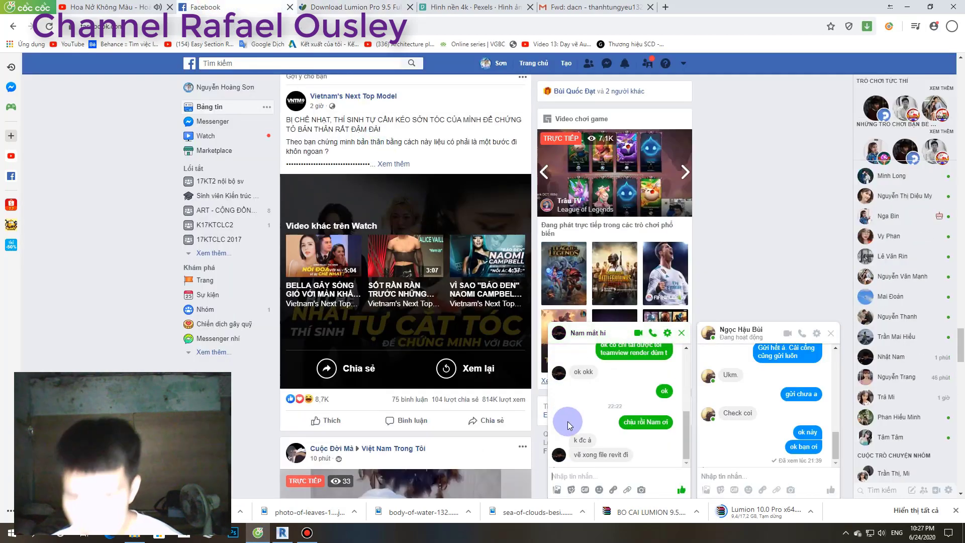
left_click(611, 479)
type("ok n")
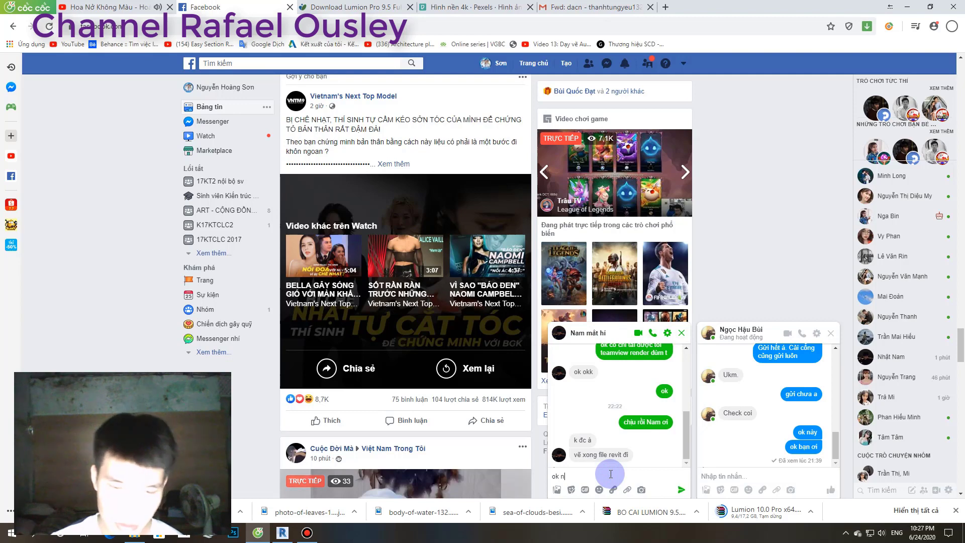
type("ày")
key("Return")
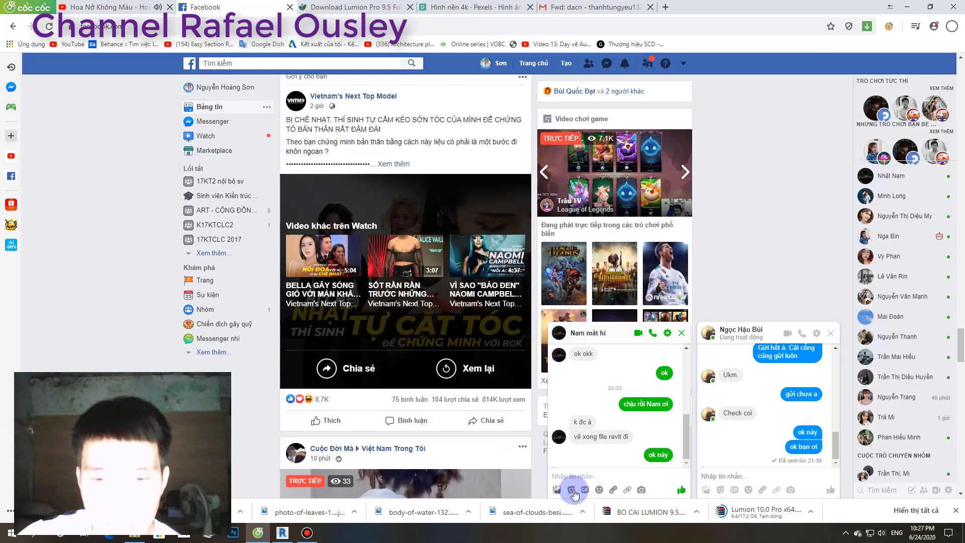
- Close the downloads bar and the Lumion download and Pexels tabs, returning to Facebook
left_click(957, 512)
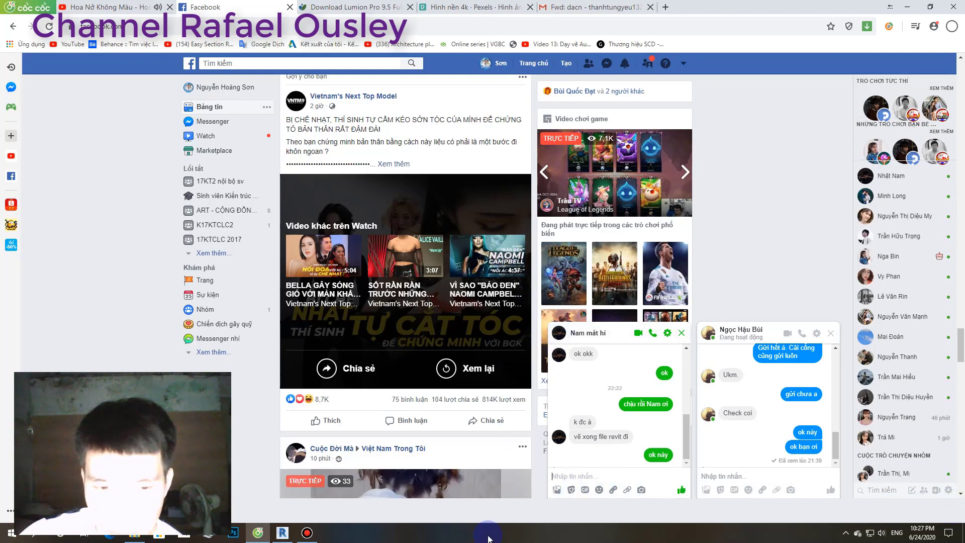
left_click(284, 532)
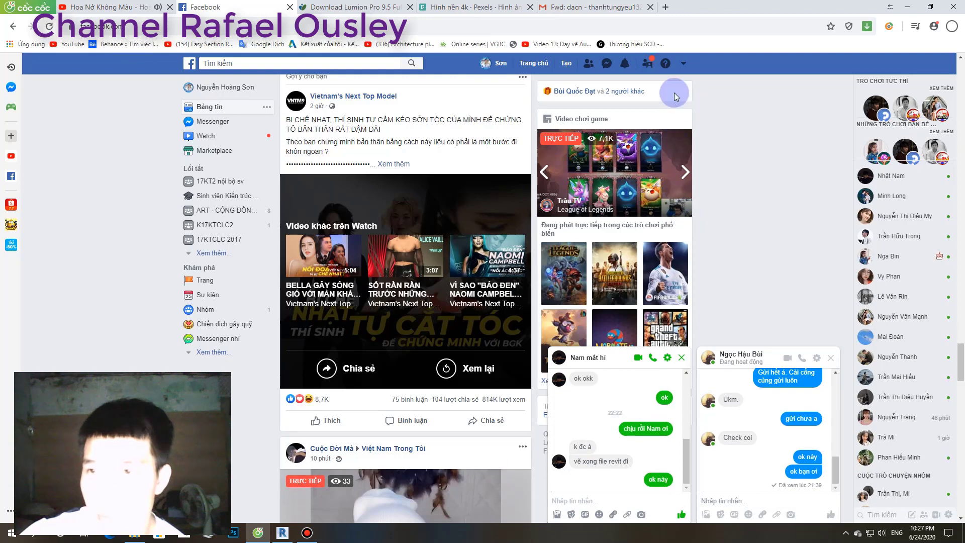
left_click(410, 7)
left_click(387, 5)
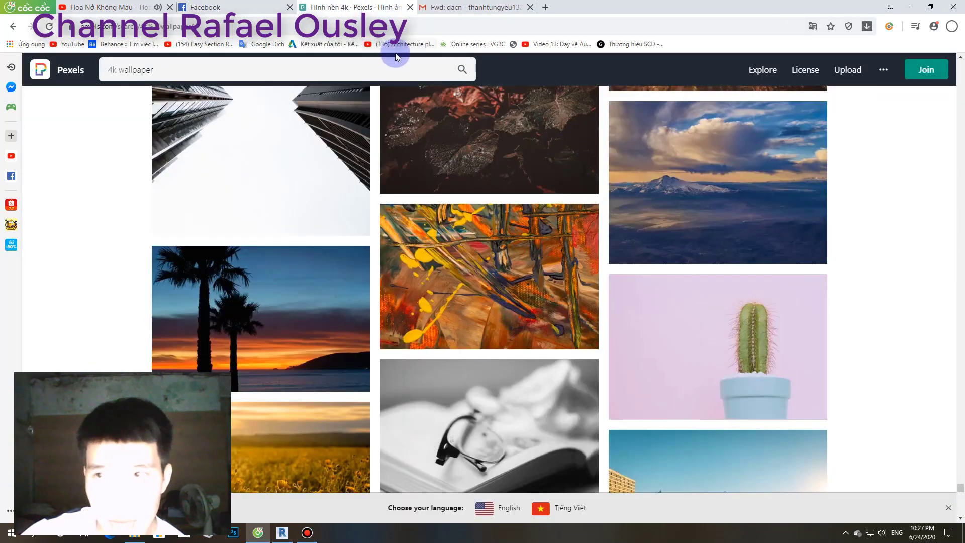
left_click(408, 7)
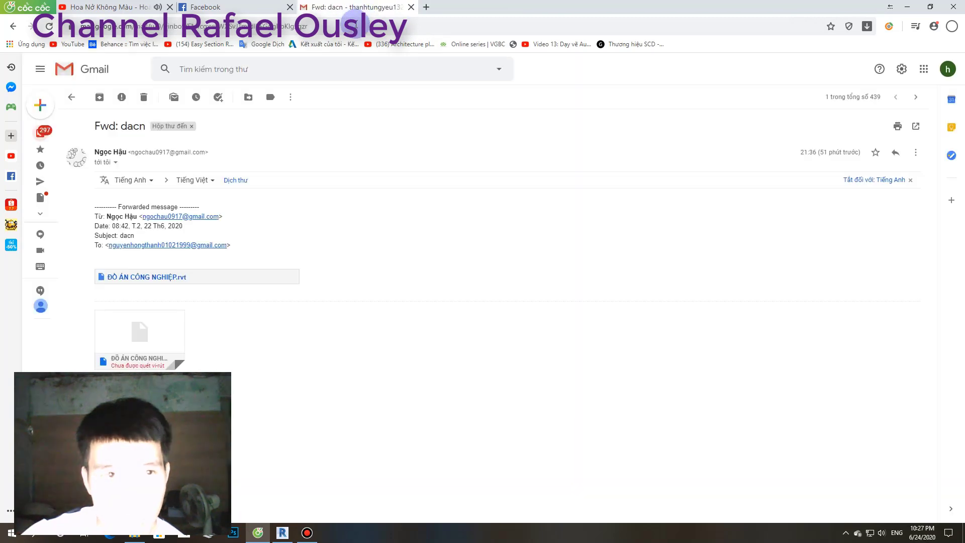
left_click(410, 7)
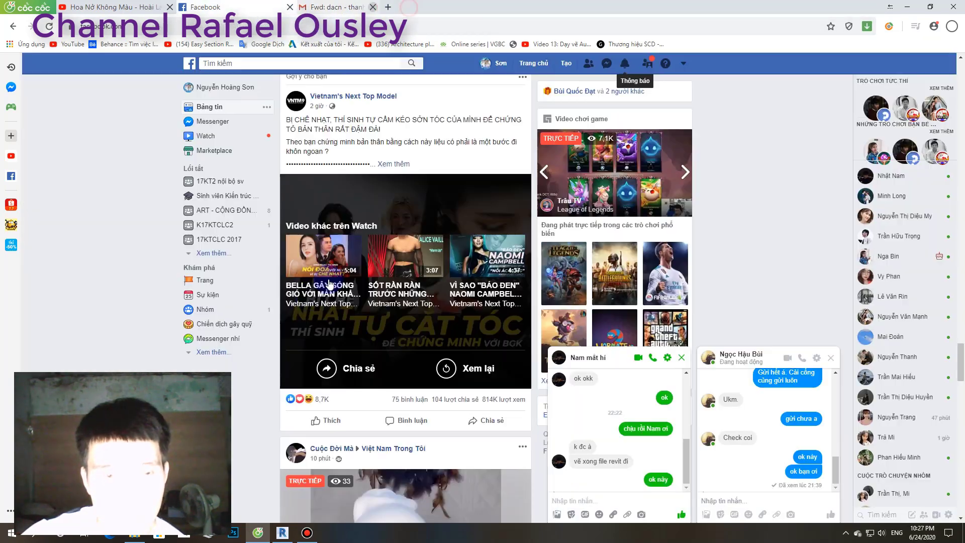
- In the TẦNG TRỆT floor plan, move the linked tank up beside the transformer pads
left_click(282, 532)
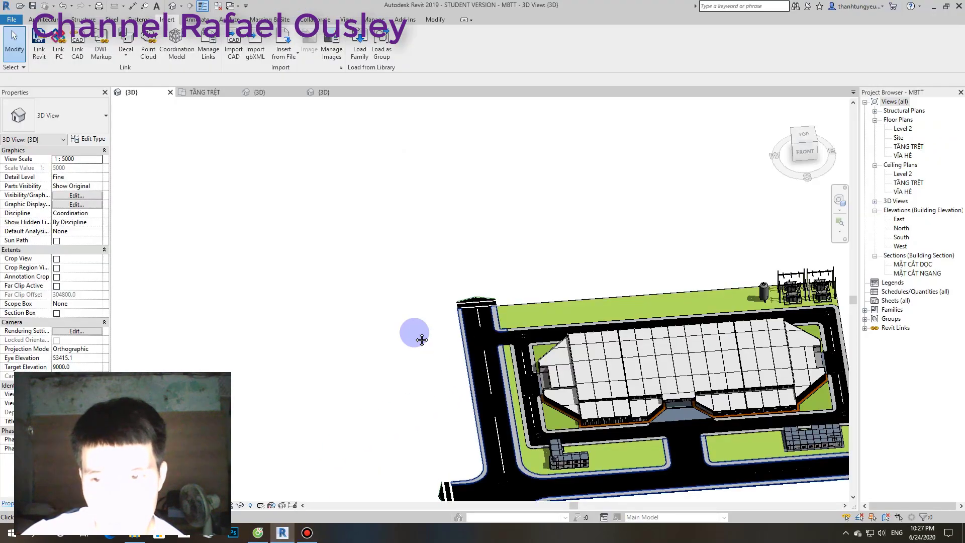
middle_click_drag(413, 334, 218, 199)
scroll(522, 241, "up", 2)
scroll(521, 242, "up", 2)
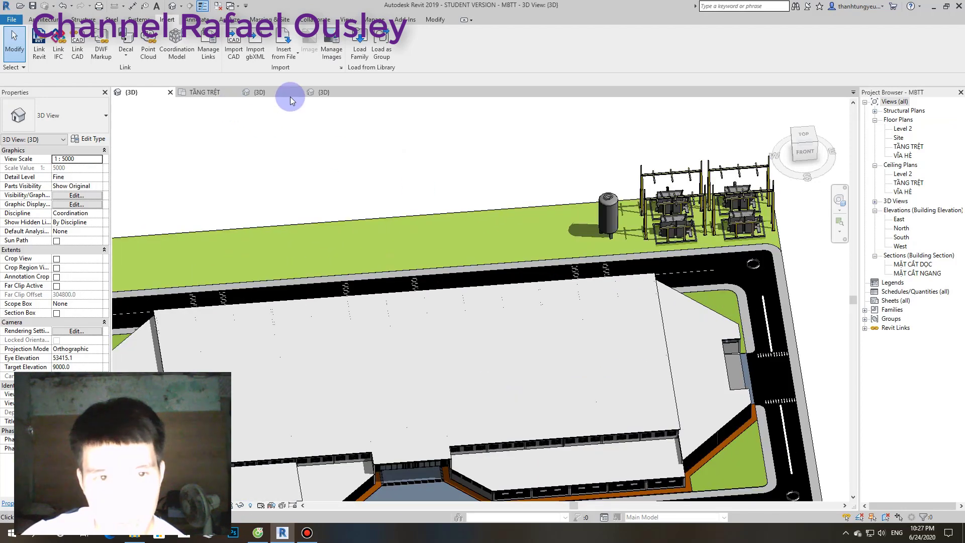
left_click(201, 92)
scroll(509, 322, "up", 3)
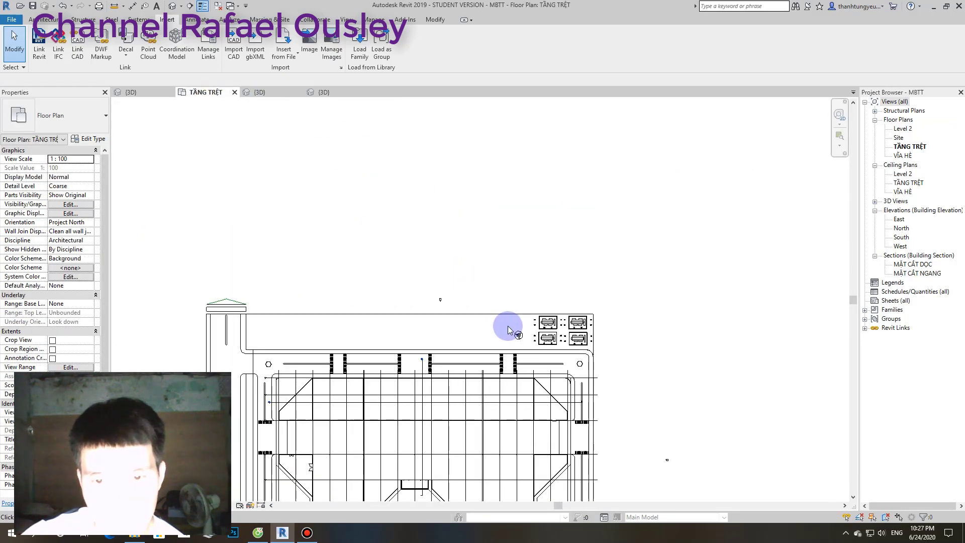
scroll(505, 311, "up", 2)
scroll(505, 312, "up", 1)
left_click(442, 320)
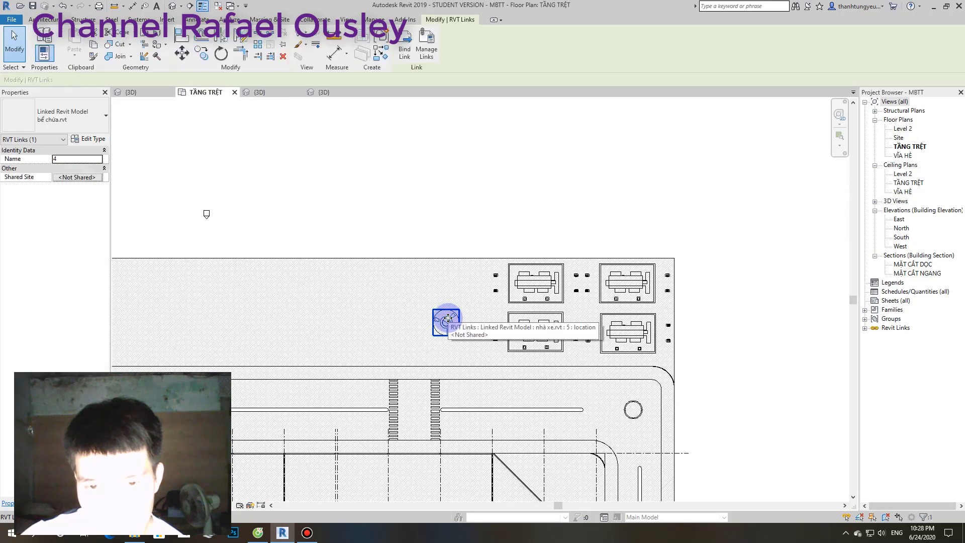
left_click_drag(457, 287, 461, 284)
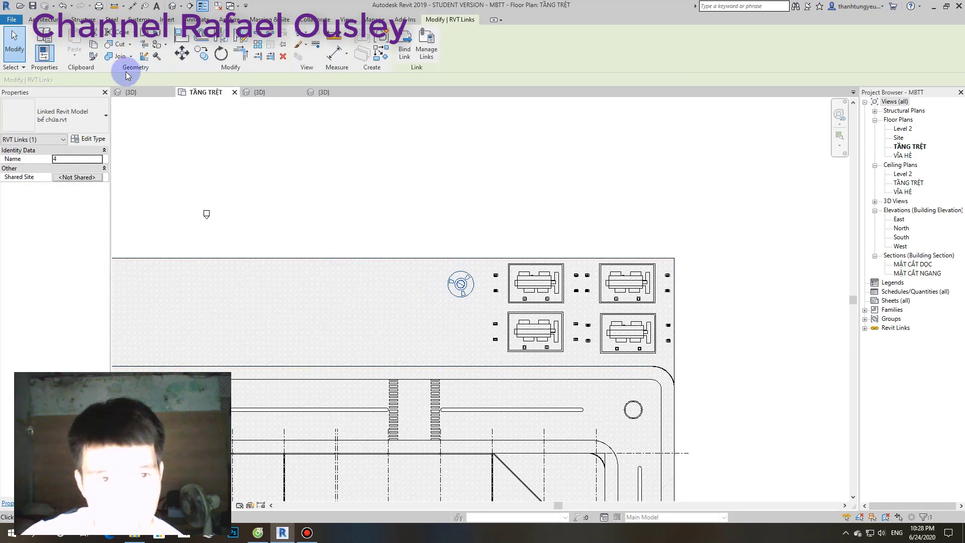
- Copy the linked tank to a new position, then copy it again to the left
left_click(202, 59)
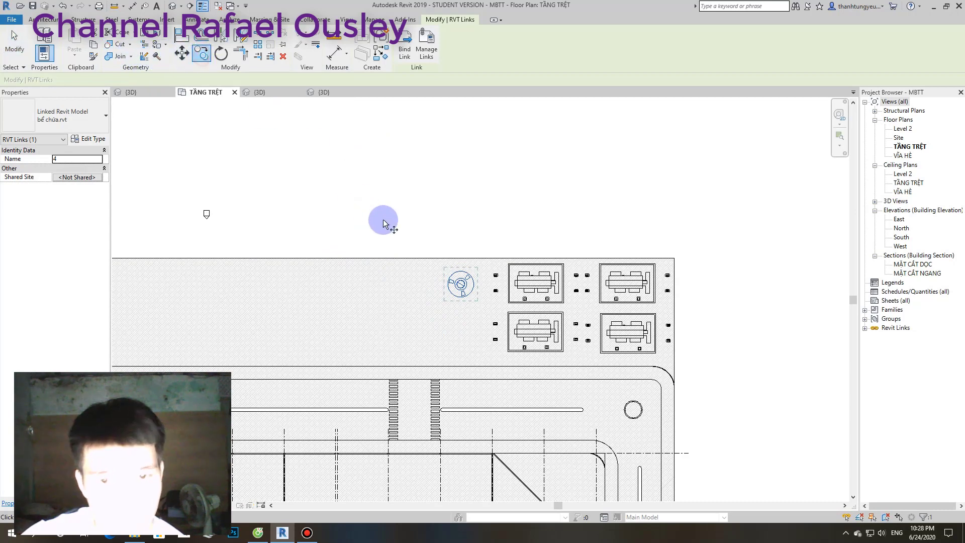
scroll(448, 259, "up", 1)
left_click(465, 297)
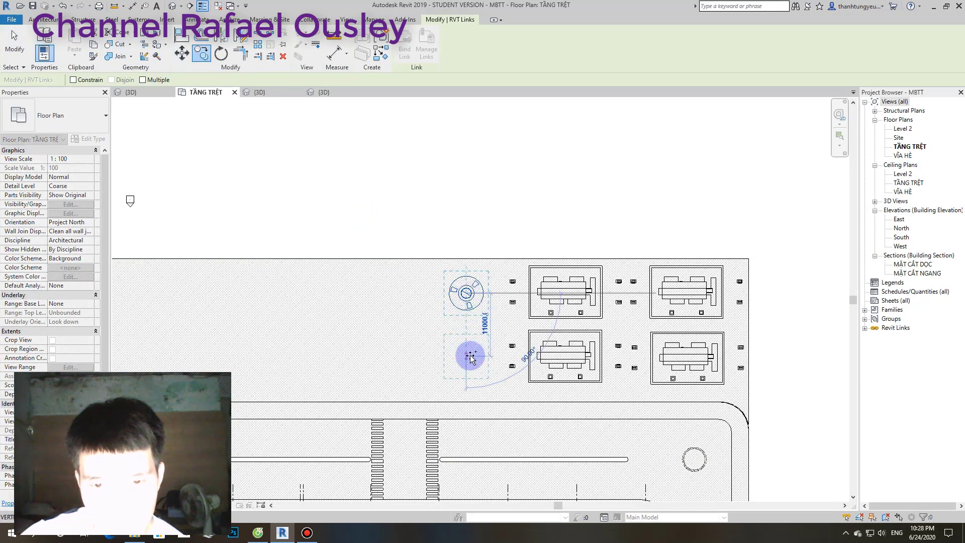
left_click(469, 358)
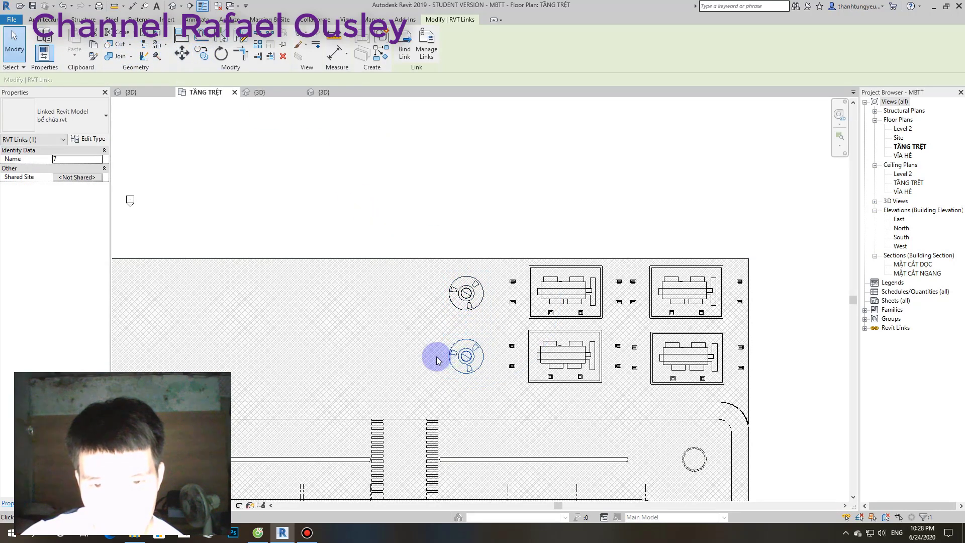
left_click(202, 55)
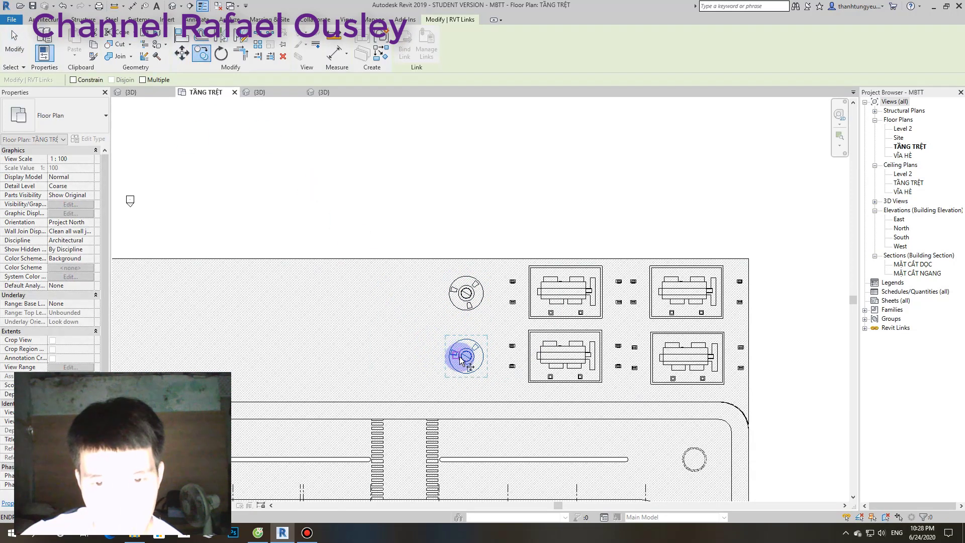
scroll(467, 357, "up", 3)
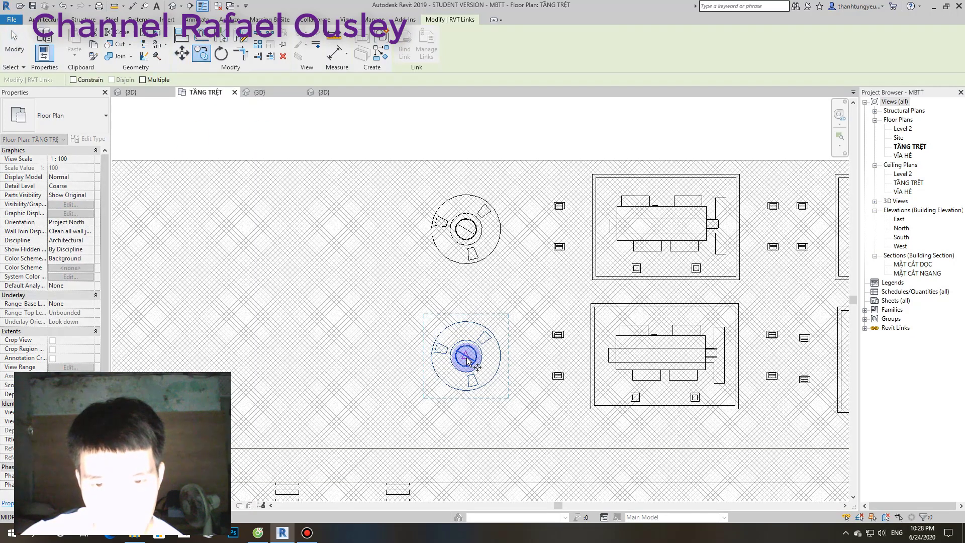
left_click(466, 357)
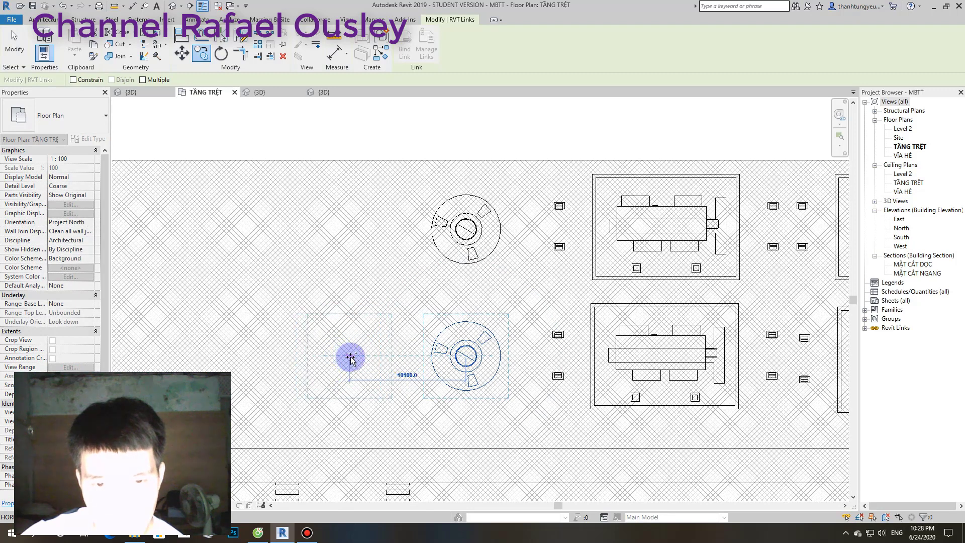
scroll(354, 357, "down", 2)
middle_click_drag(353, 358, 428, 350)
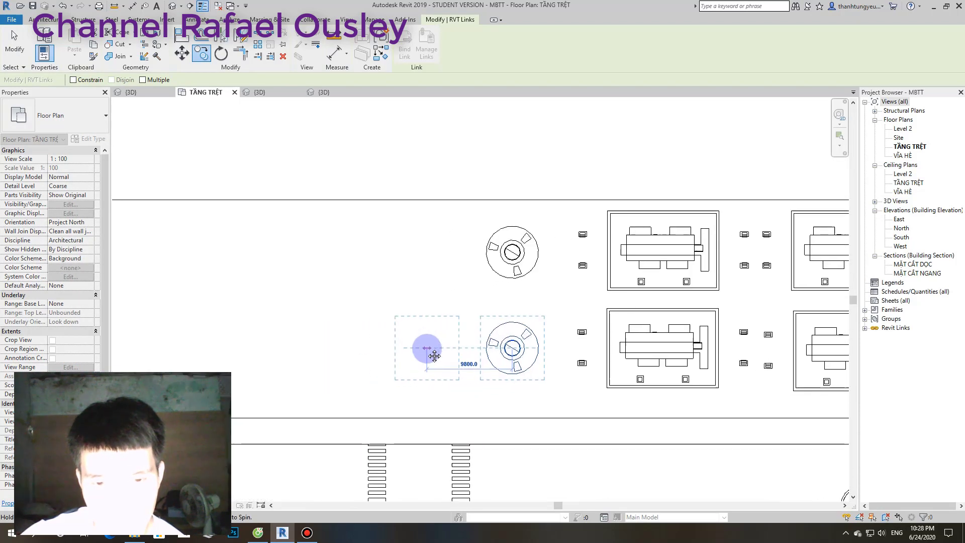
left_click(427, 349)
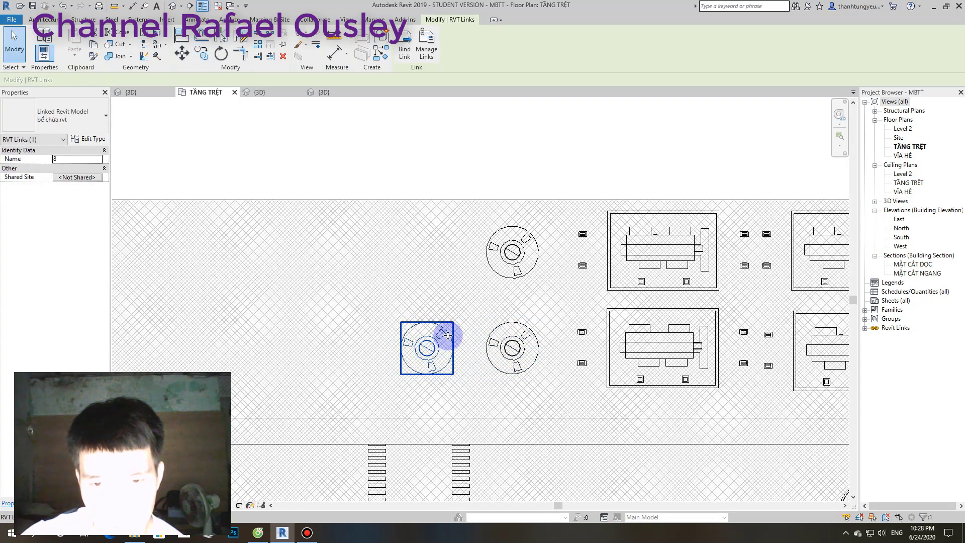
- Copy the left tank upward to complete the two-by-two block, then clear the selection
left_click(202, 53)
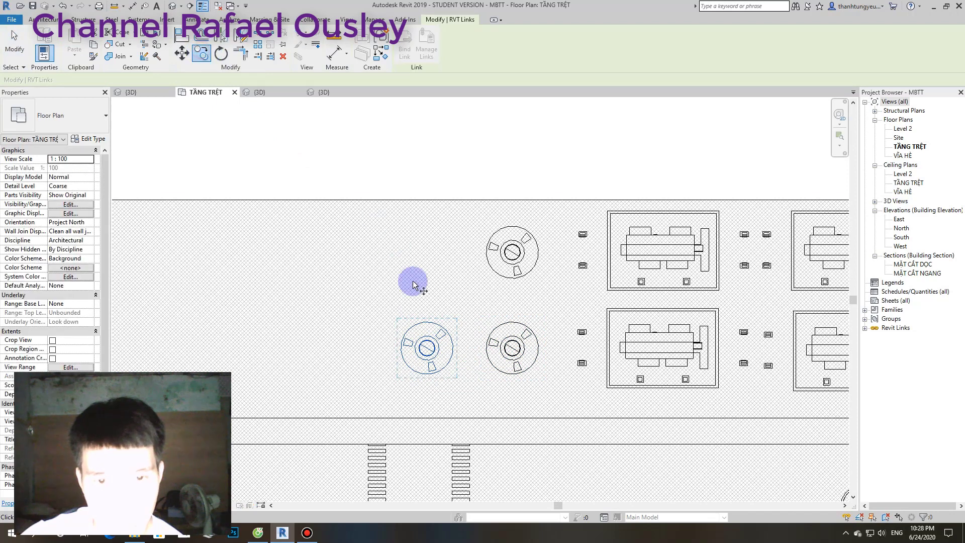
left_click(428, 348)
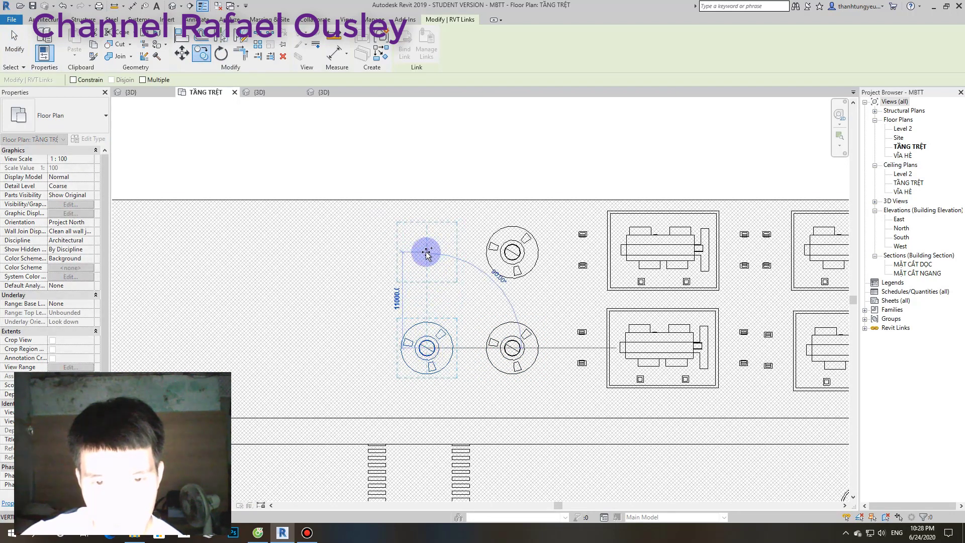
left_click(426, 253)
scroll(426, 252, "down", 5)
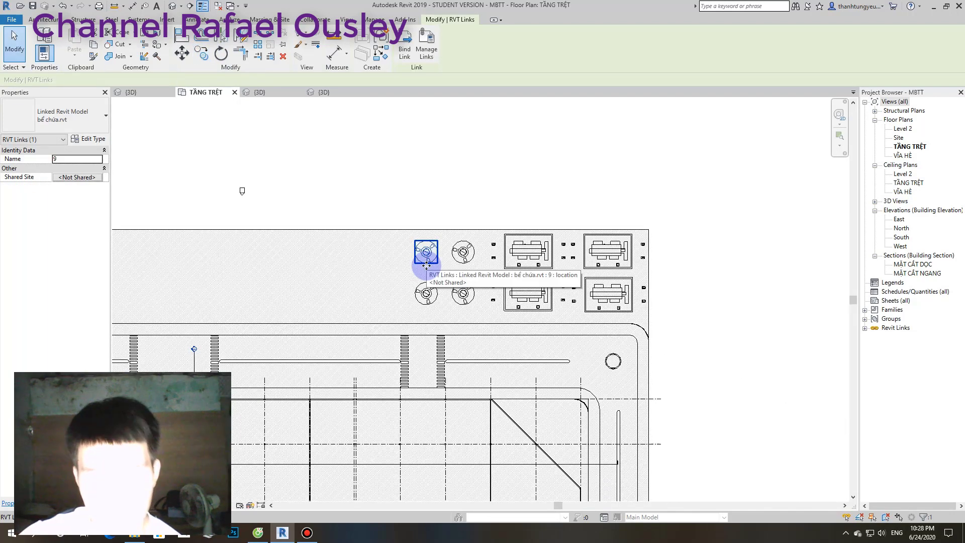
left_click(586, 293)
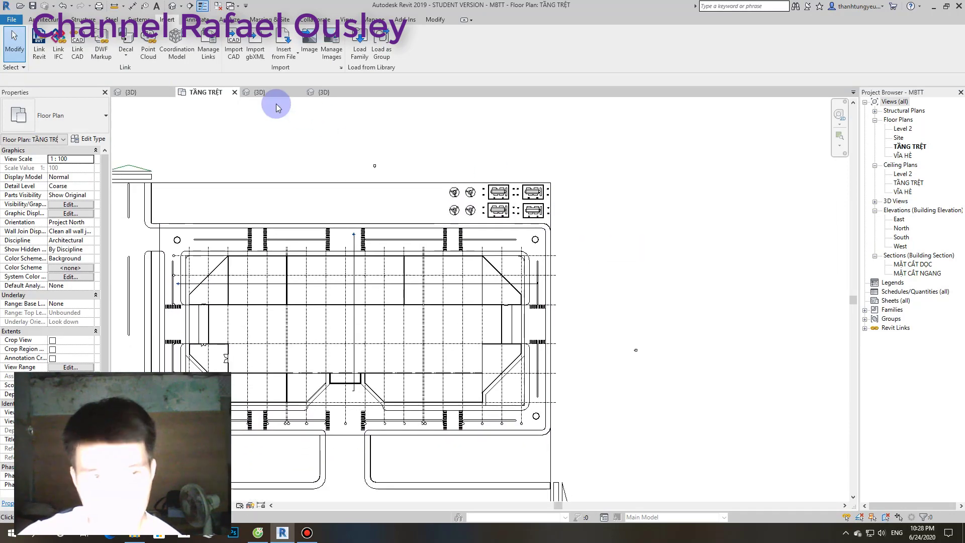
- Orbit the site 3D view to check the tank cluster, then show the be chua project's 3D view
left_click(130, 92)
mouse_move(496, 240)
middle_mouse_down("shift")
mouse_move(517, 244)
mouse_move(403, 280)
mouse_move(303, 289)
middle_mouse_up("shift")
scroll(383, 324, "down", 3)
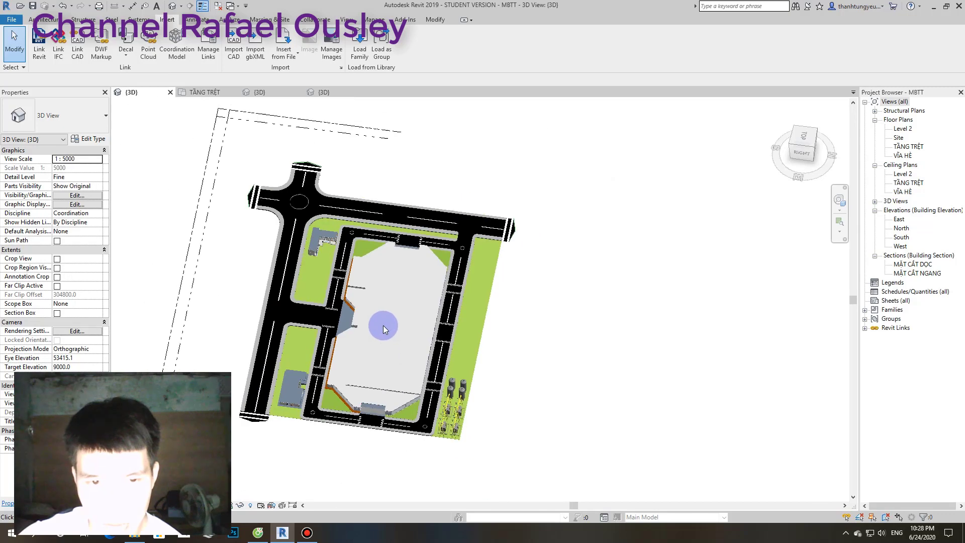
middle_click_drag(445, 371, 399, 349, "shift")
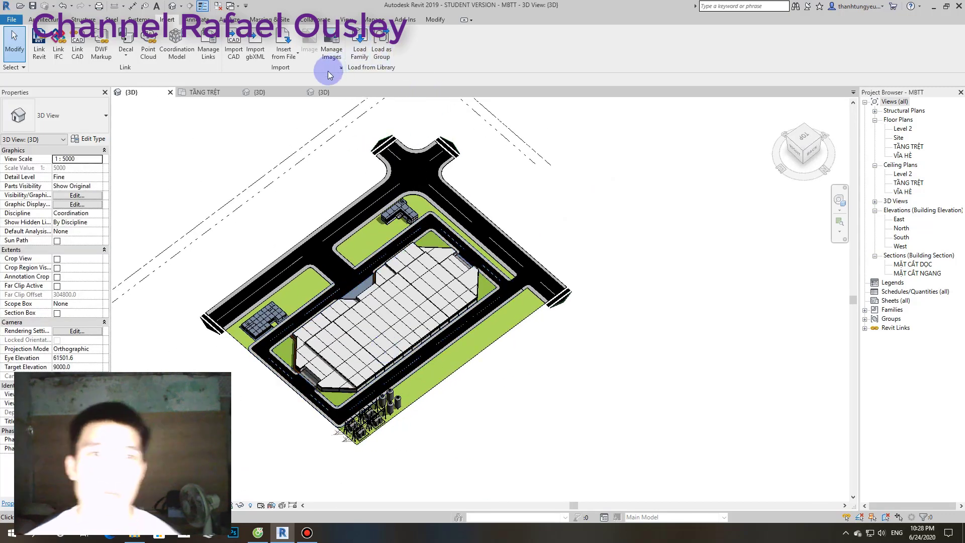
left_click(332, 95)
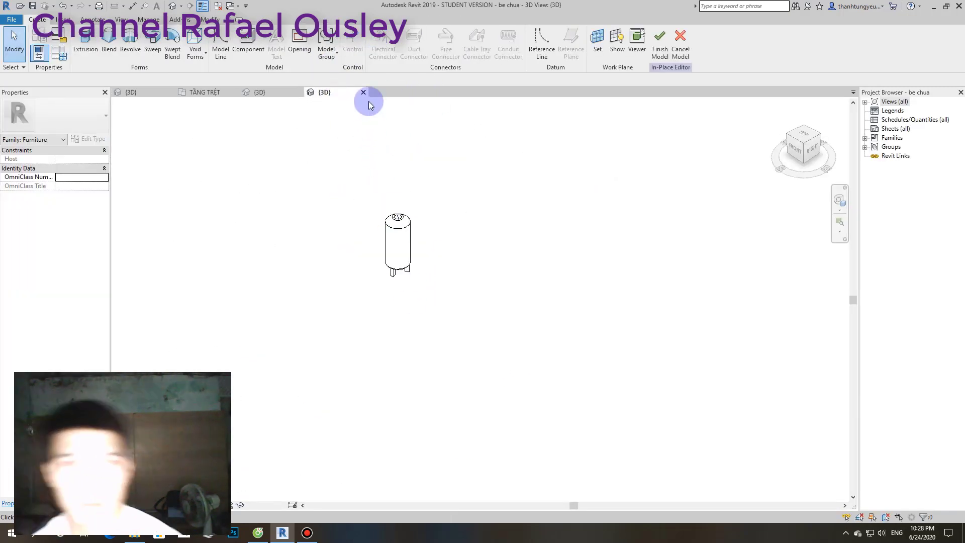
- Close the be chua view and group the blue equipment set in the site 3D view as Group 7
left_click(364, 92)
left_click(496, 266)
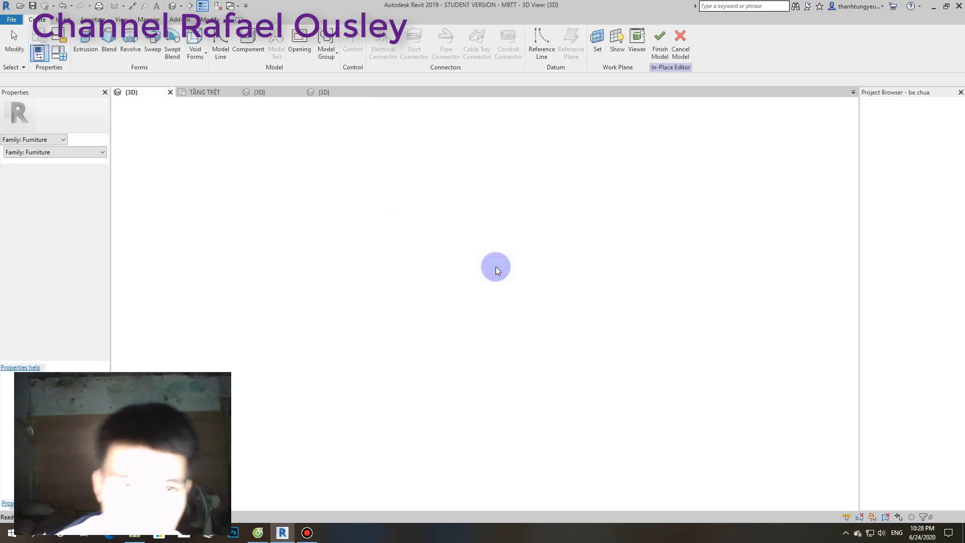
left_click(274, 96)
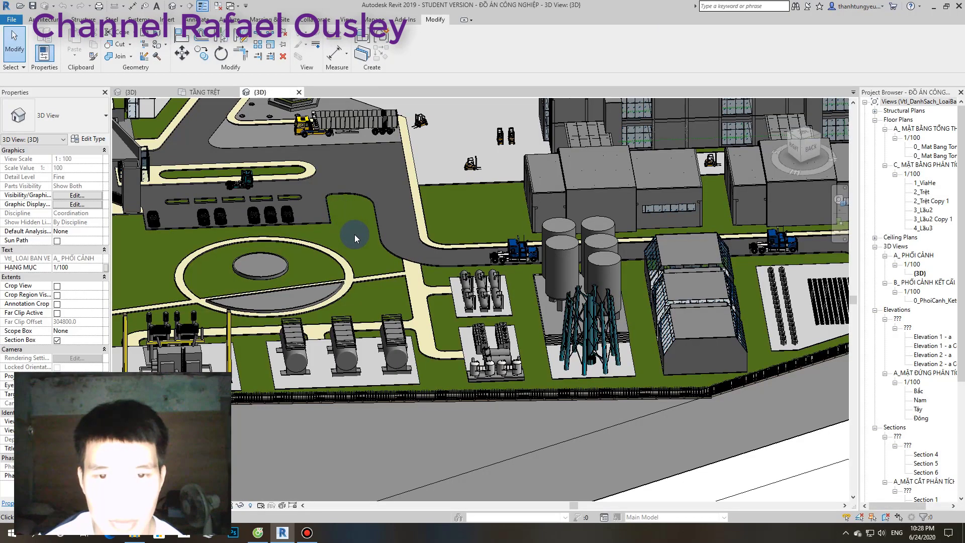
scroll(490, 327, "up", 2)
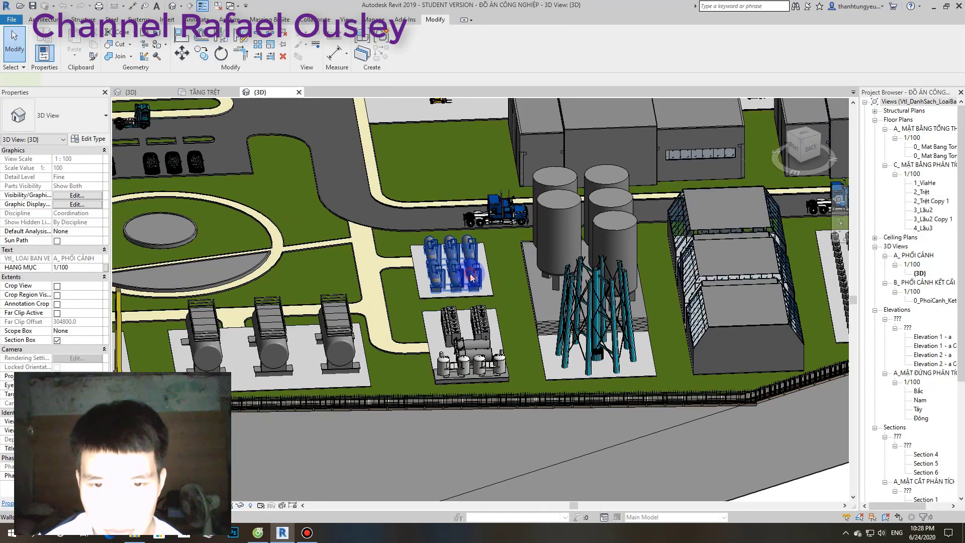
left_click(450, 267)
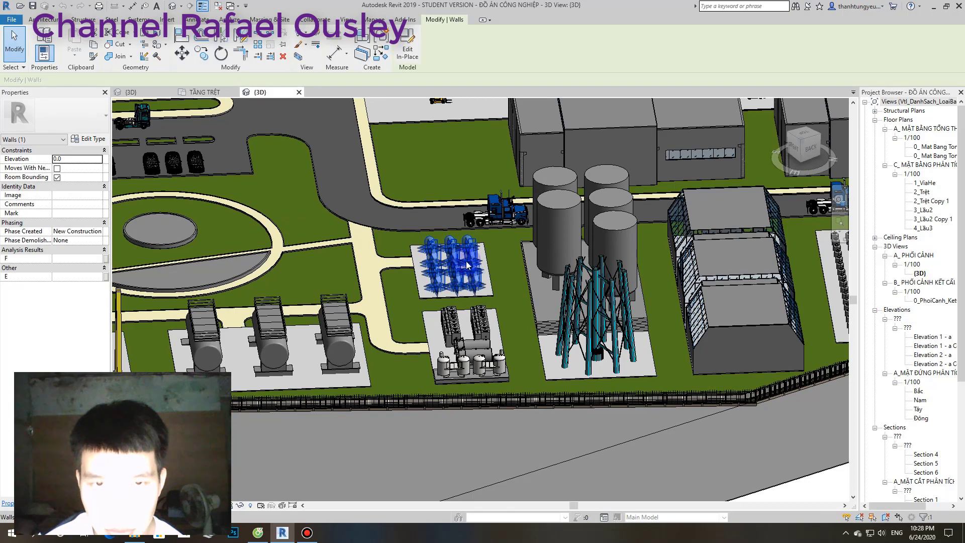
left_click(380, 41)
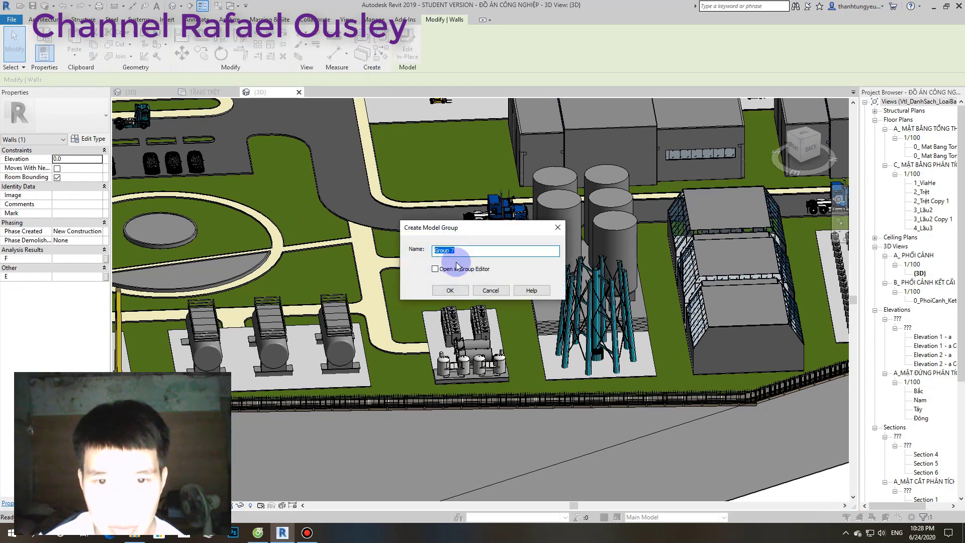
left_click(439, 271)
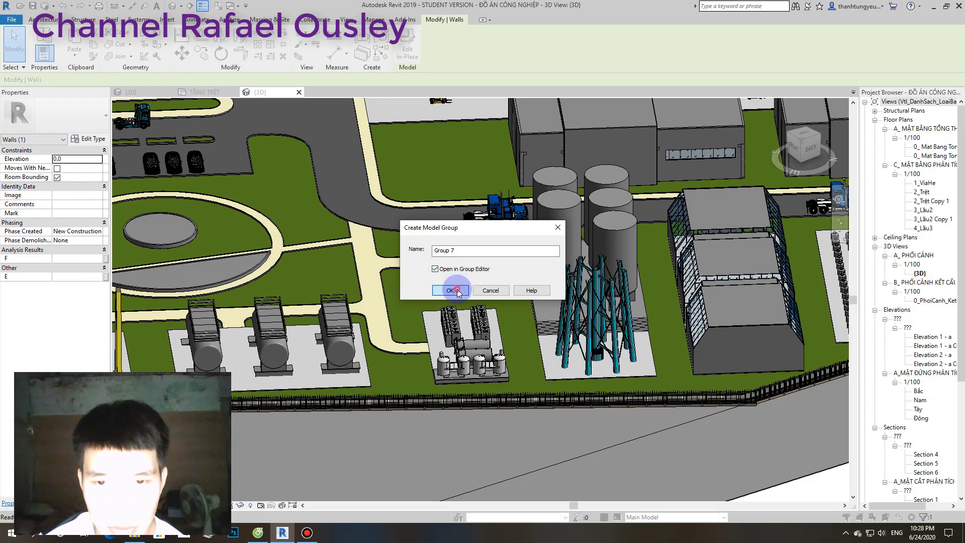
left_click(456, 291)
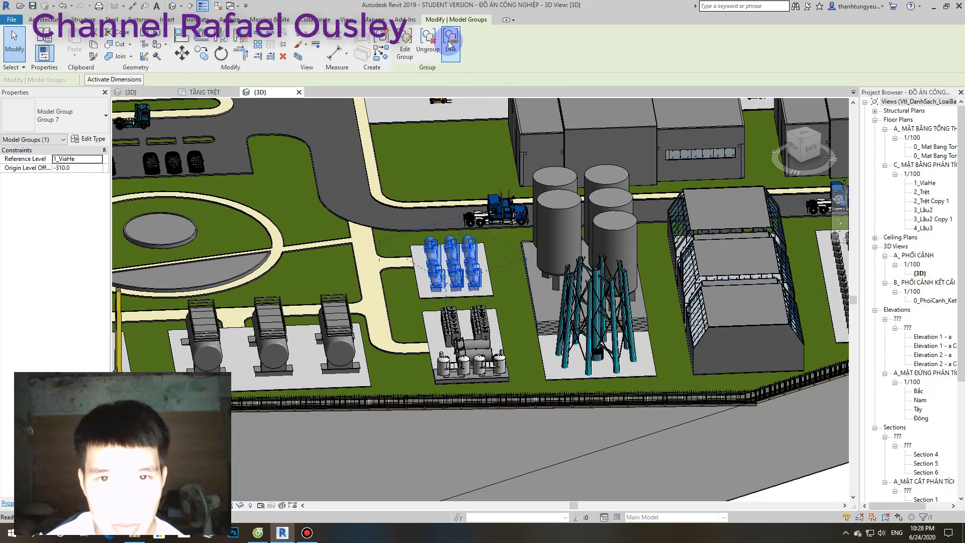
- Start converting Group 7 to a linked new project, then cancel the save dialog
left_click(450, 44)
left_click(438, 236)
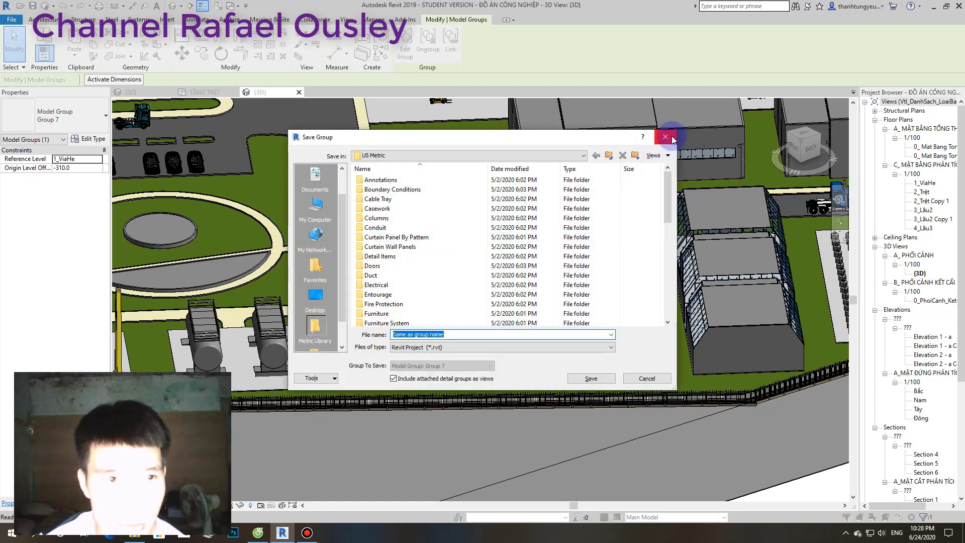
left_click(666, 138)
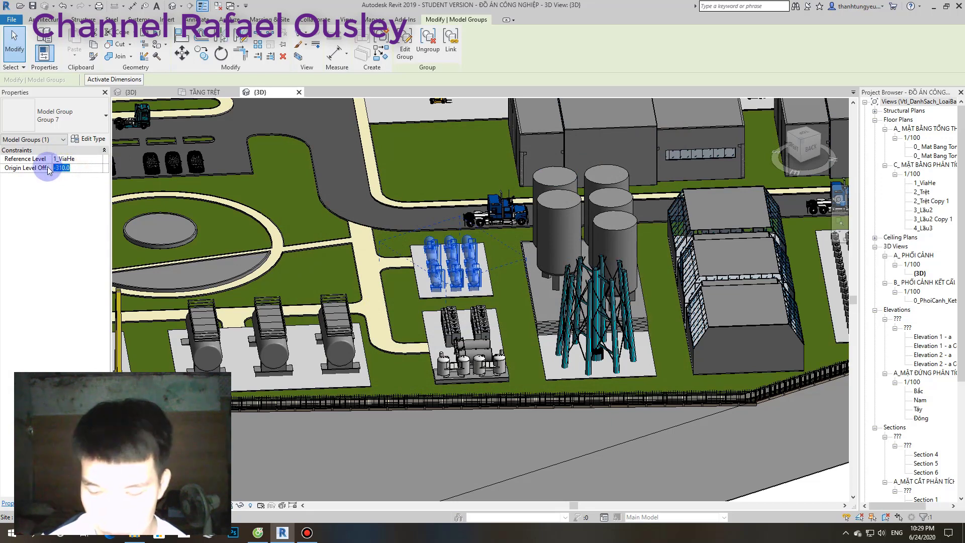
- Reselect Group 7 and choose to replace it with a new linked project file
left_click(539, 436)
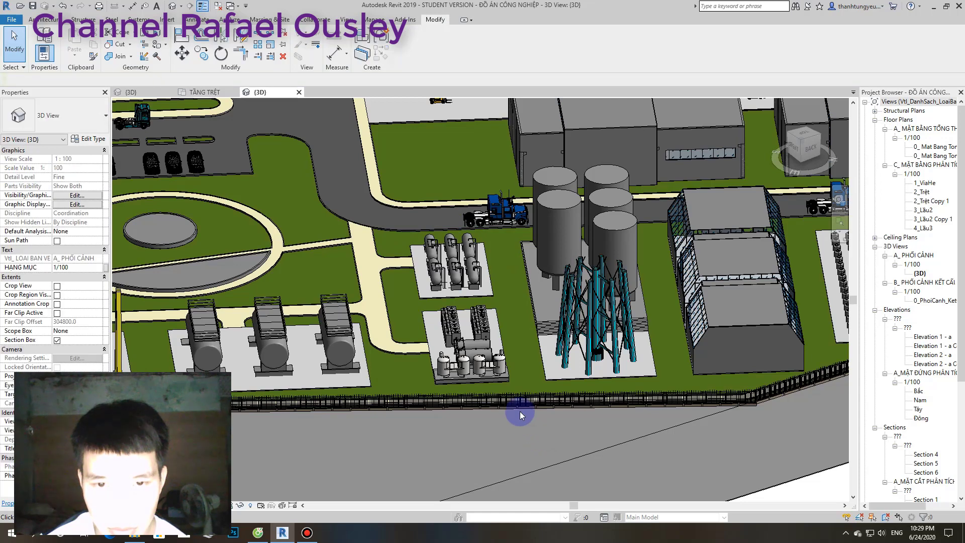
left_click(475, 285)
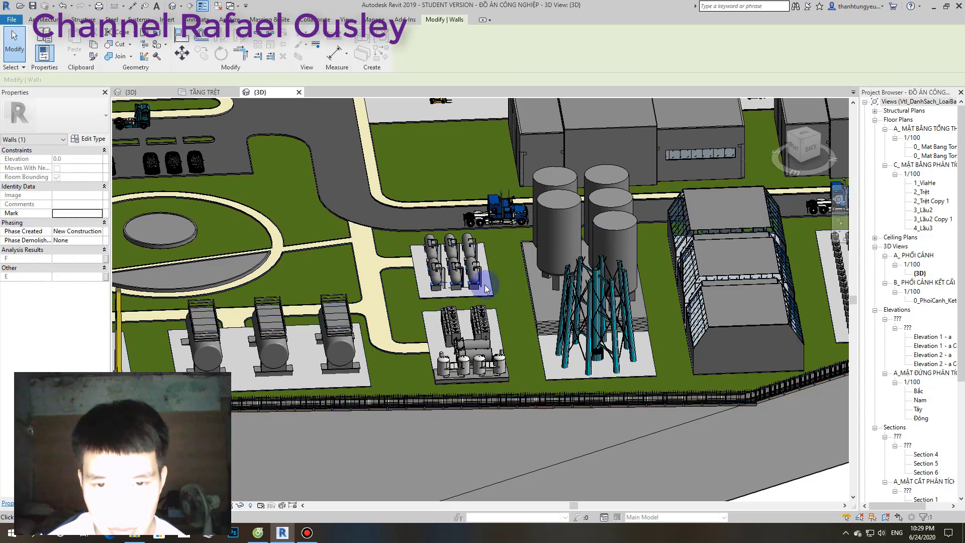
left_click(511, 307)
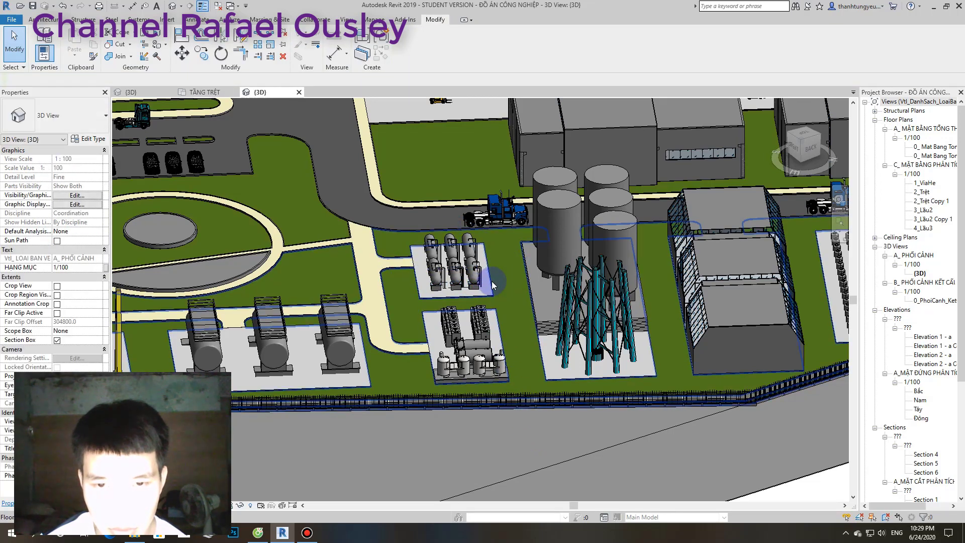
left_click(480, 285)
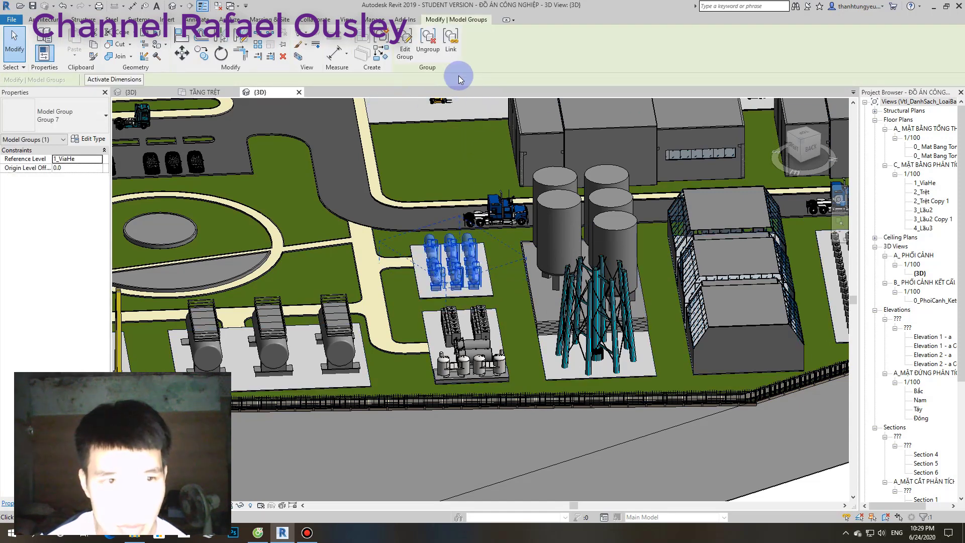
left_click(451, 51)
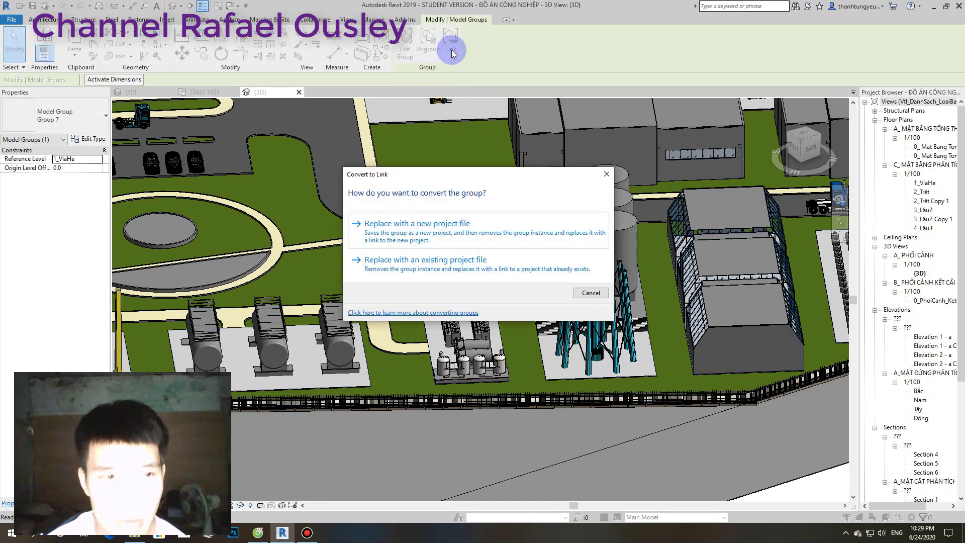
left_click(443, 233)
- Save the group as 'bồn này' in the D:\THƯ VIỆN REVIT folder
scroll(442, 241, "down", 5)
scroll(402, 217, "down", 5)
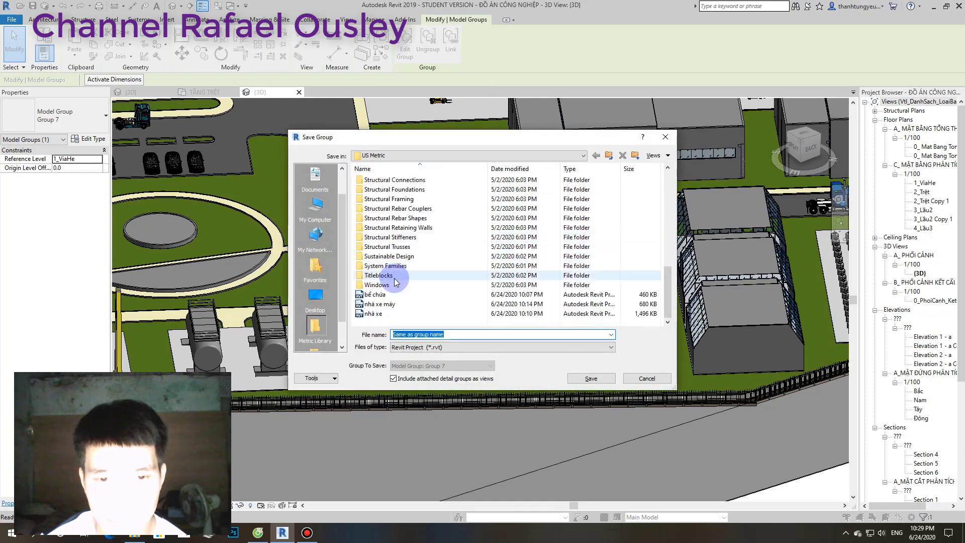
left_click(317, 218)
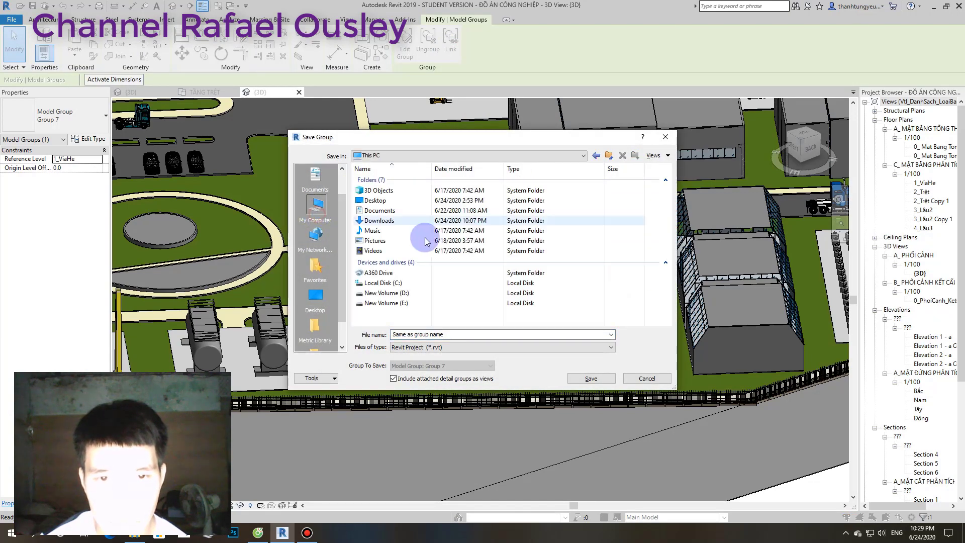
double_click(382, 302)
left_click(397, 249)
double_click(397, 248)
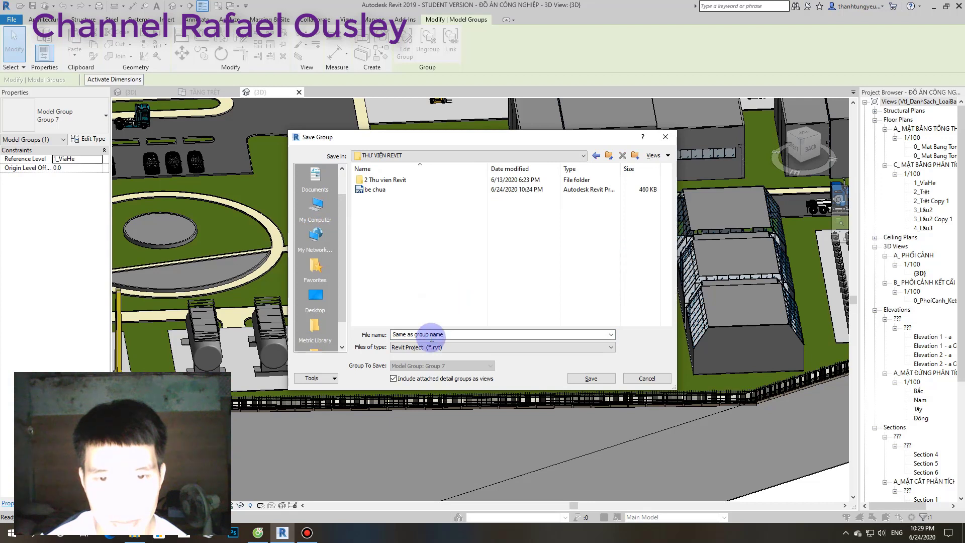
left_click(459, 336)
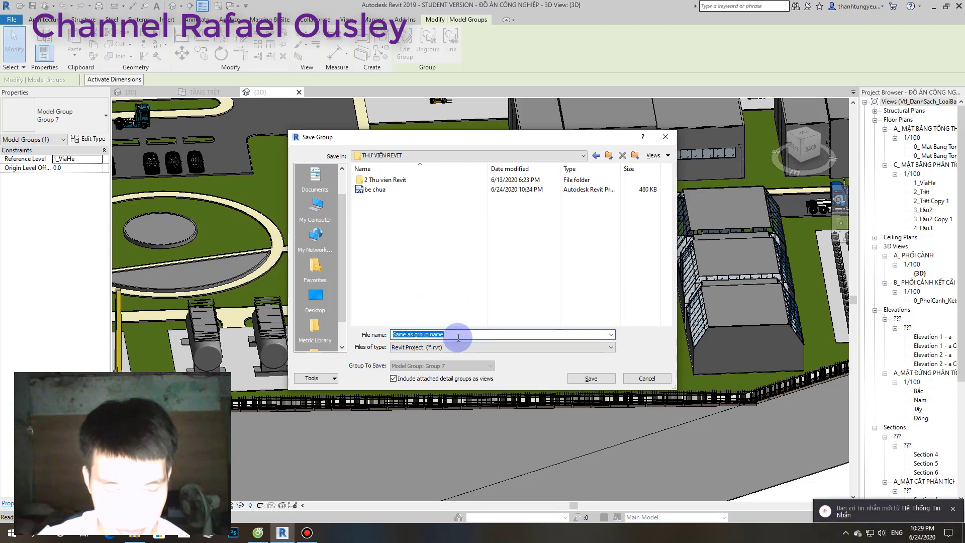
type("boô")
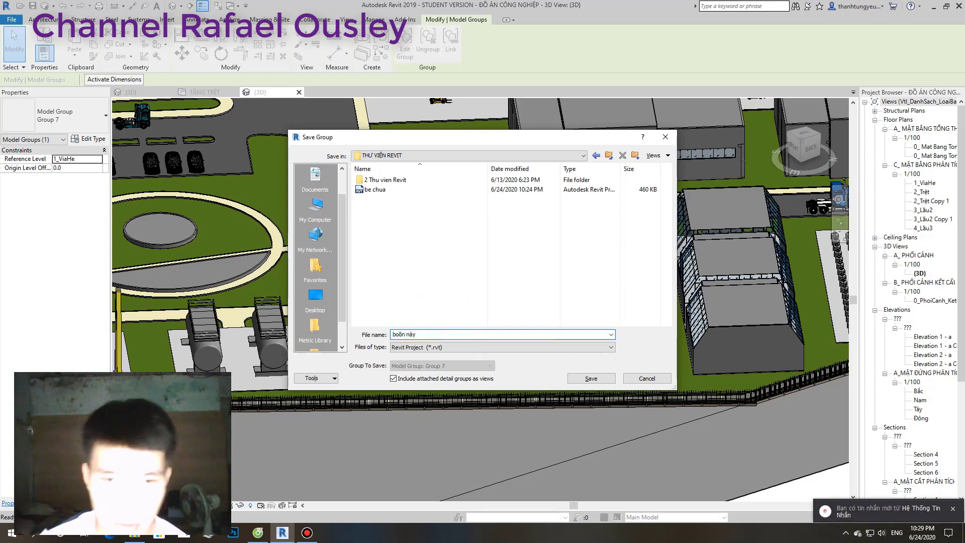
left_click(603, 379)
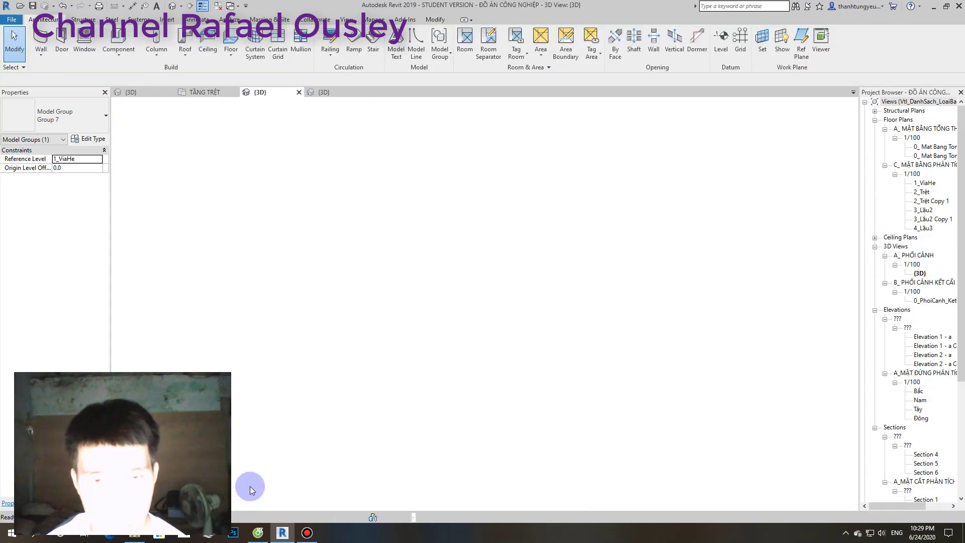
left_click(336, 254)
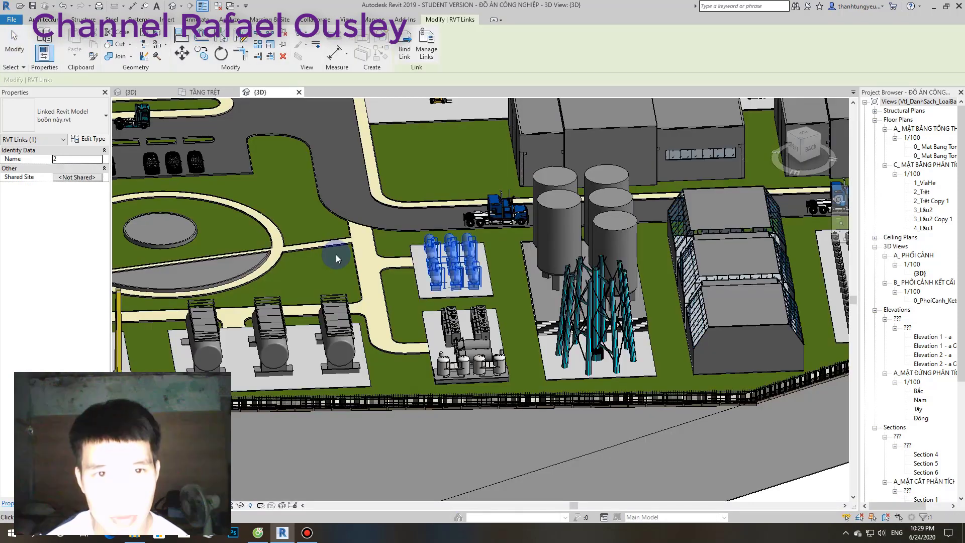
- In the MBTT 3D view, zoom in and select the linked bể chứa tank model to inspect it
left_click(146, 98)
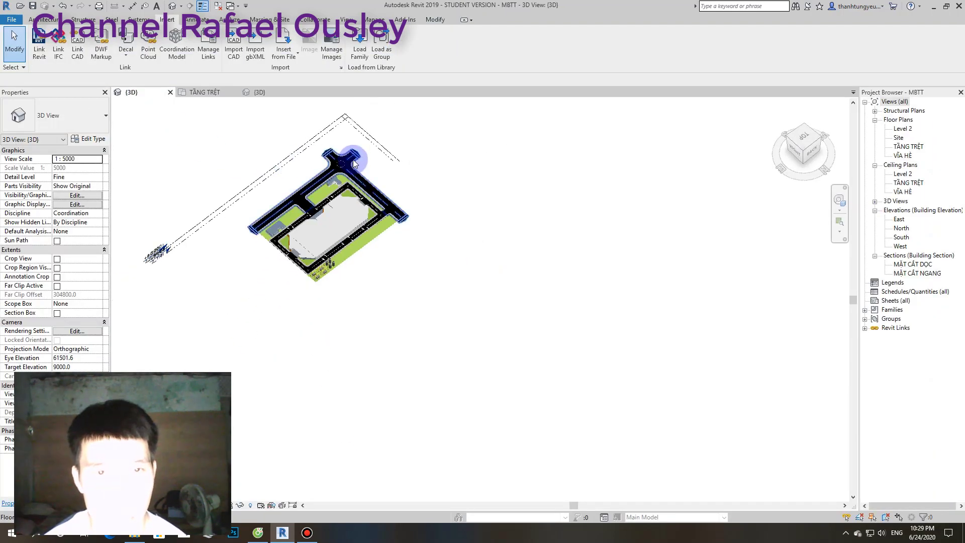
scroll(205, 230, "up", 2)
scroll(173, 258, "up", 2)
scroll(323, 289, "up", 1)
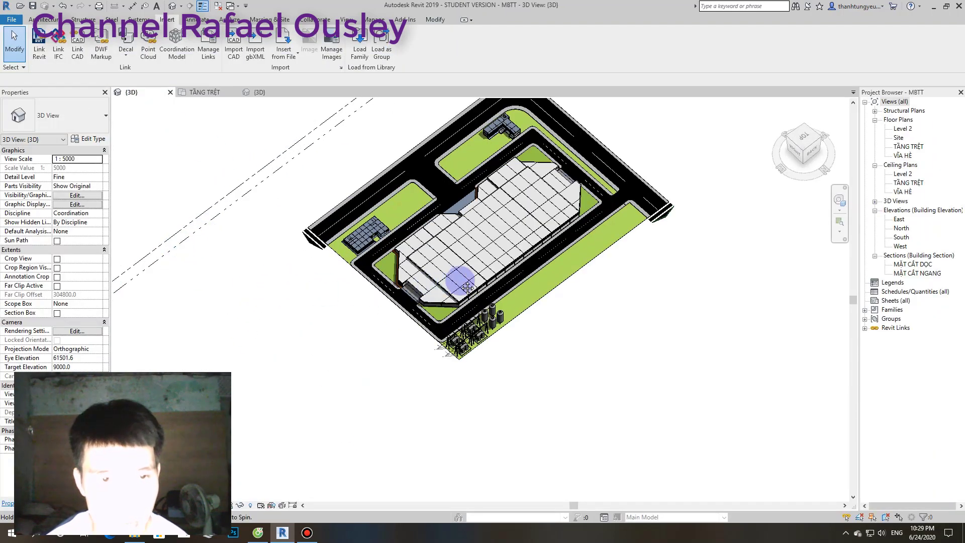
middle_click_drag(468, 288, 408, 302)
scroll(408, 304, "up", 2)
scroll(417, 313, "up", 1)
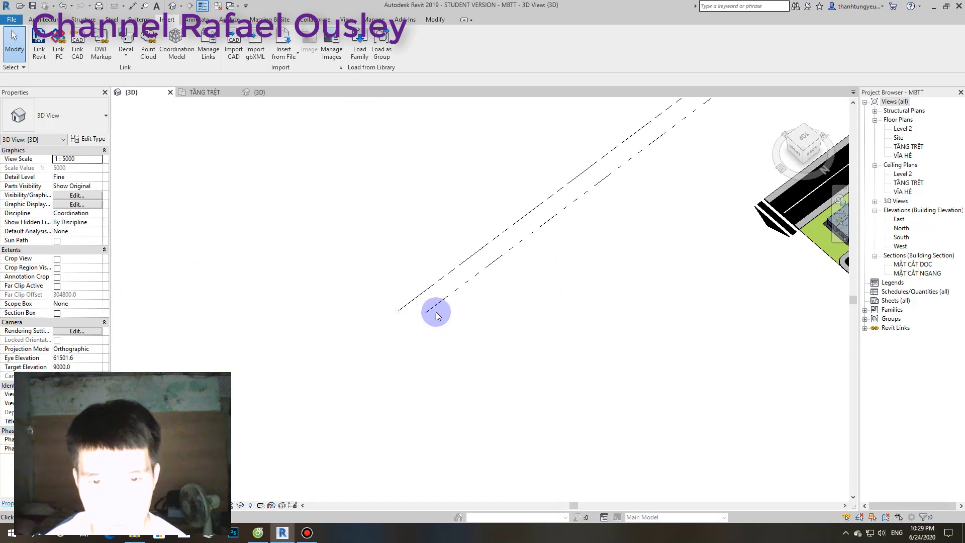
scroll(423, 311, "down", 2)
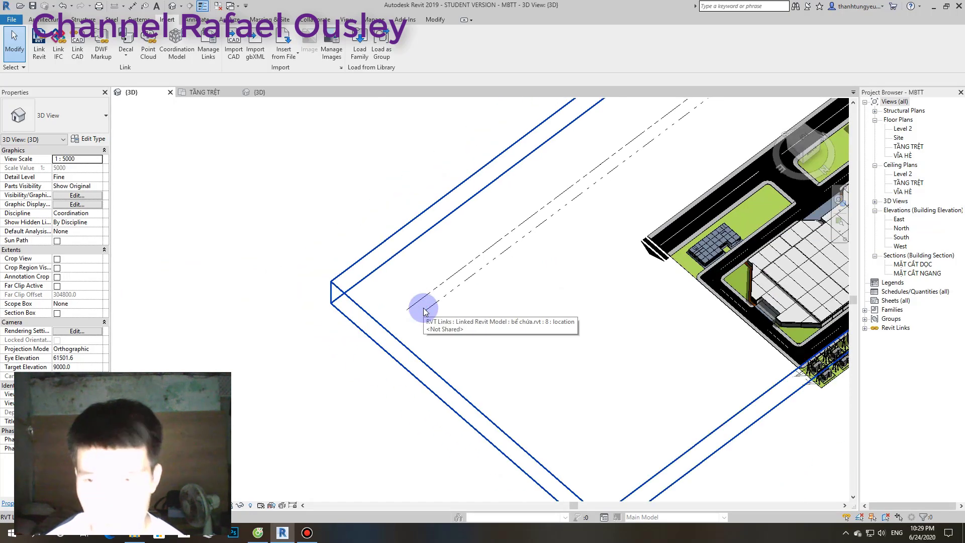
left_click(424, 311)
scroll(424, 311, "down", 1)
scroll(578, 246, "up", 2)
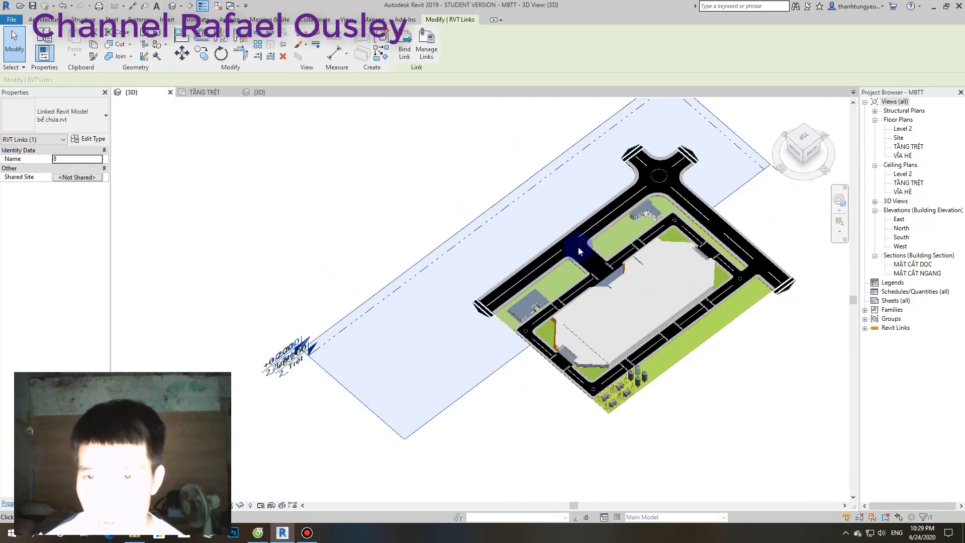
scroll(596, 257, "up", 1)
scroll(547, 252, "up", 1)
scroll(674, 405, "up", 2)
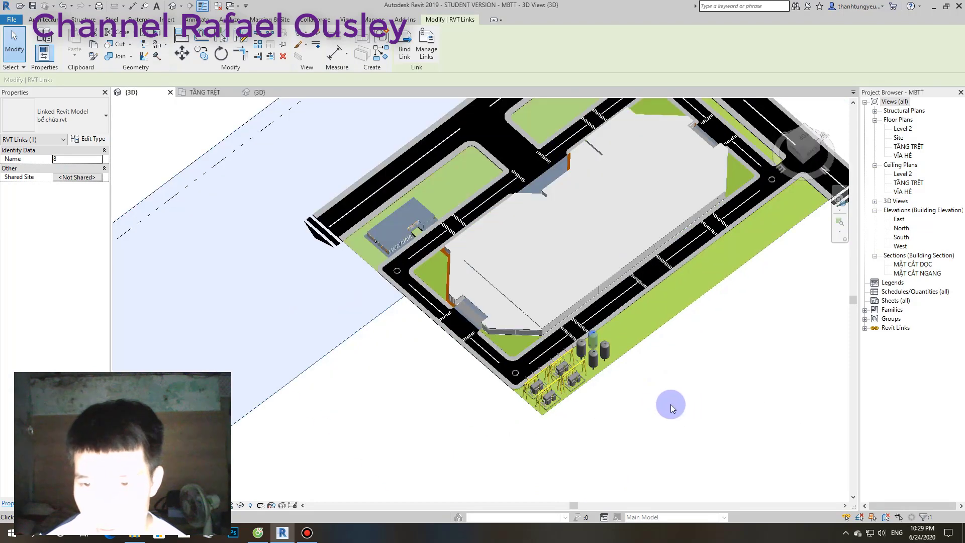
scroll(628, 388, "up", 1)
scroll(610, 383, "up", 2)
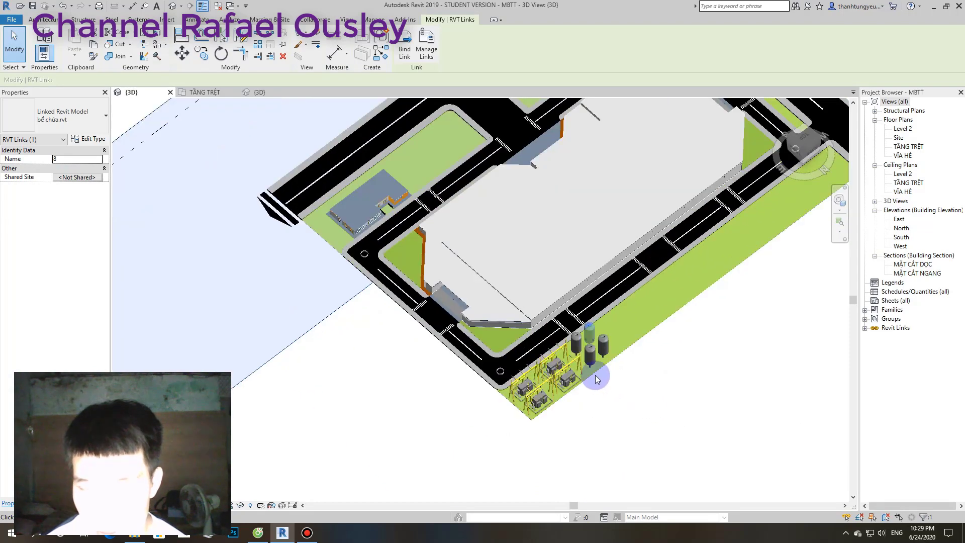
left_click(346, 328)
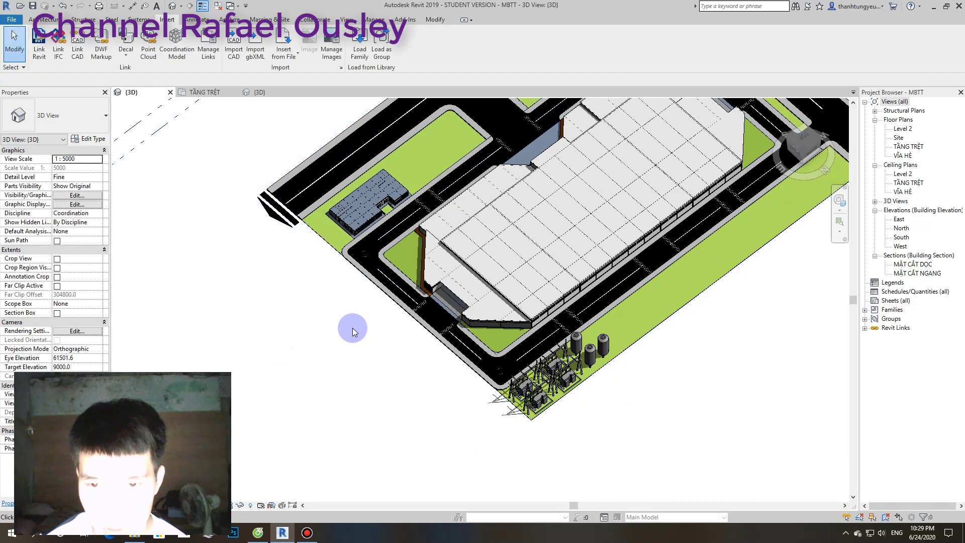
- Pan and orbit the site model to view it from the back
scroll(553, 362, "down", 3)
middle_click_drag(244, 258, 437, 287)
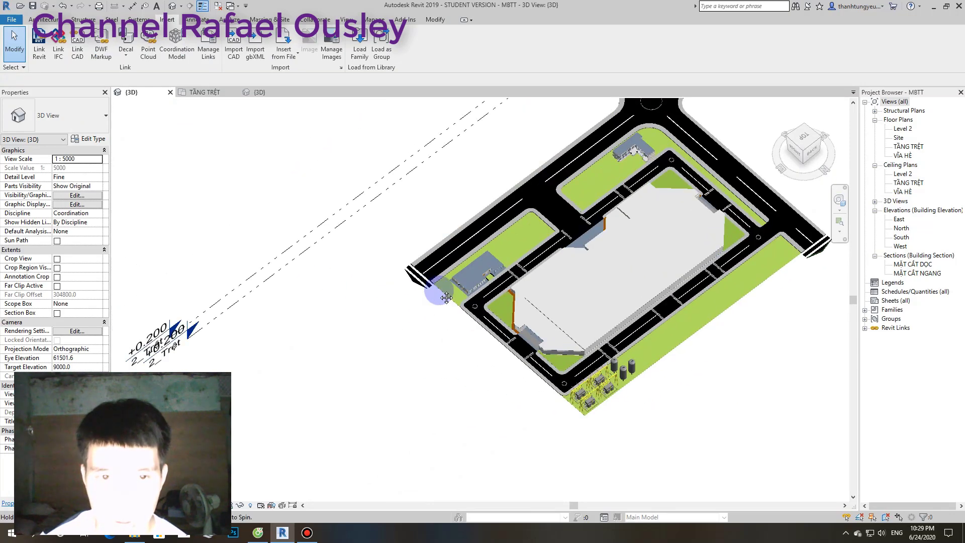
scroll(361, 302, "up", 1)
scroll(340, 297, "down", 3)
mouse_move(587, 370)
middle_mouse_down("shift")
mouse_move(485, 200)
mouse_move(493, 225)
middle_mouse_up("shift")
scroll(343, 275, "up", 1)
scroll(367, 260, "up", 2)
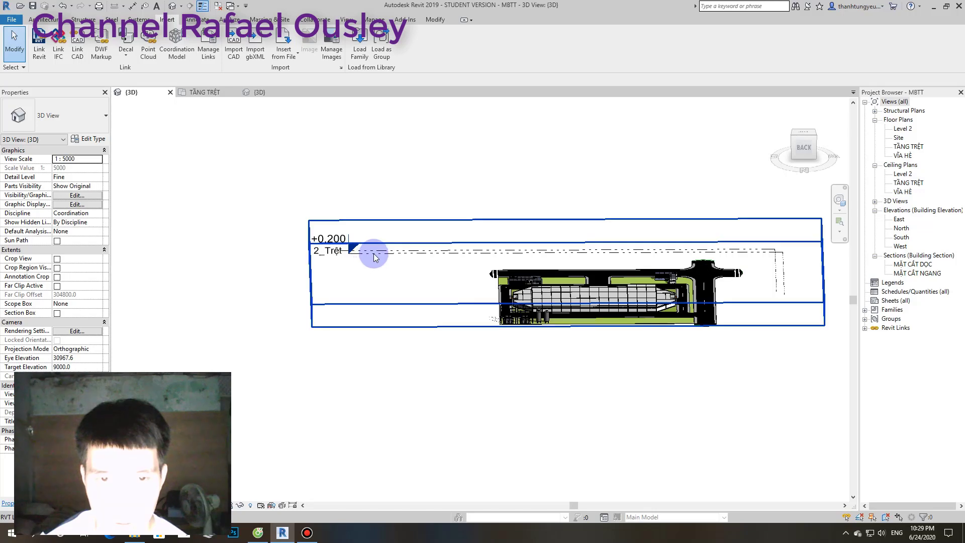
left_click(373, 254)
left_click(377, 254)
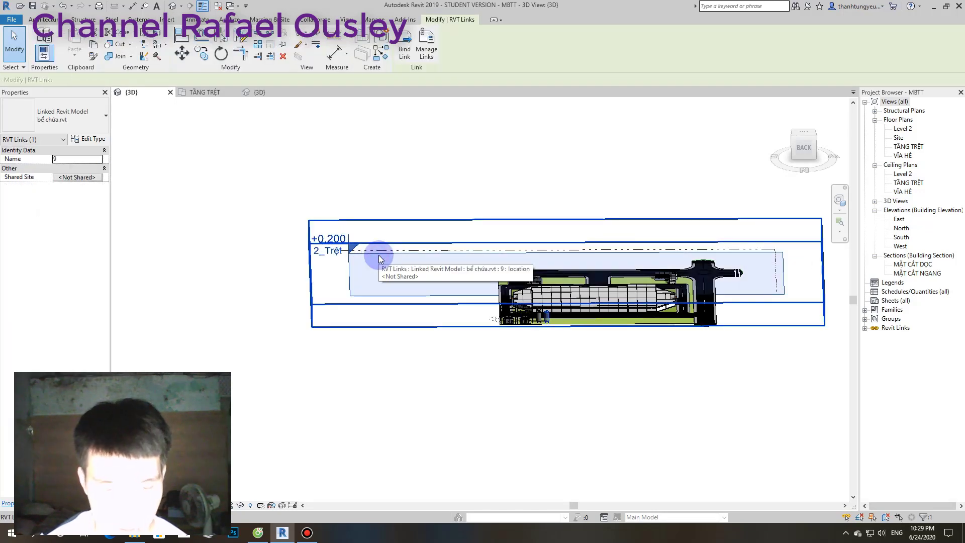
key("Escape")
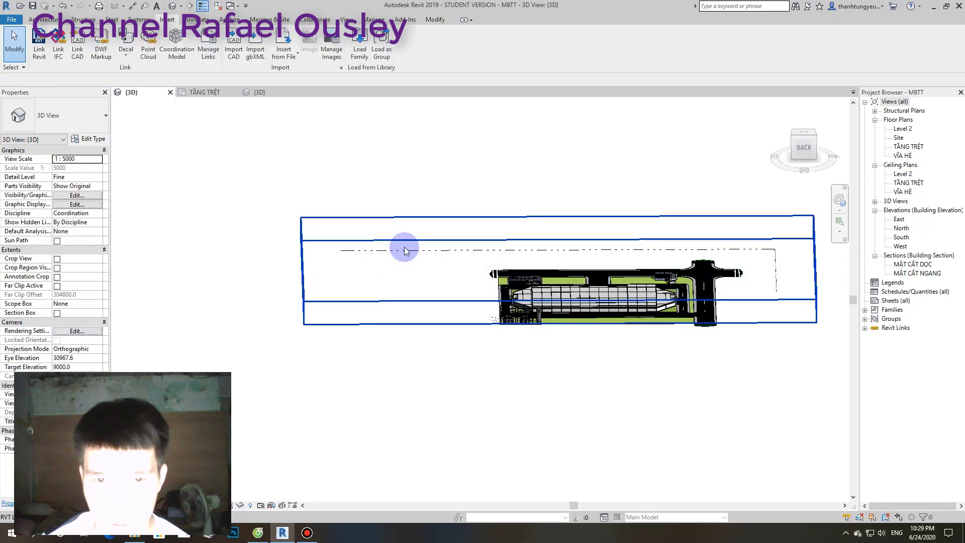
left_click(406, 251)
middle_click_drag(406, 251, 410, 384, "shift")
left_click(409, 384)
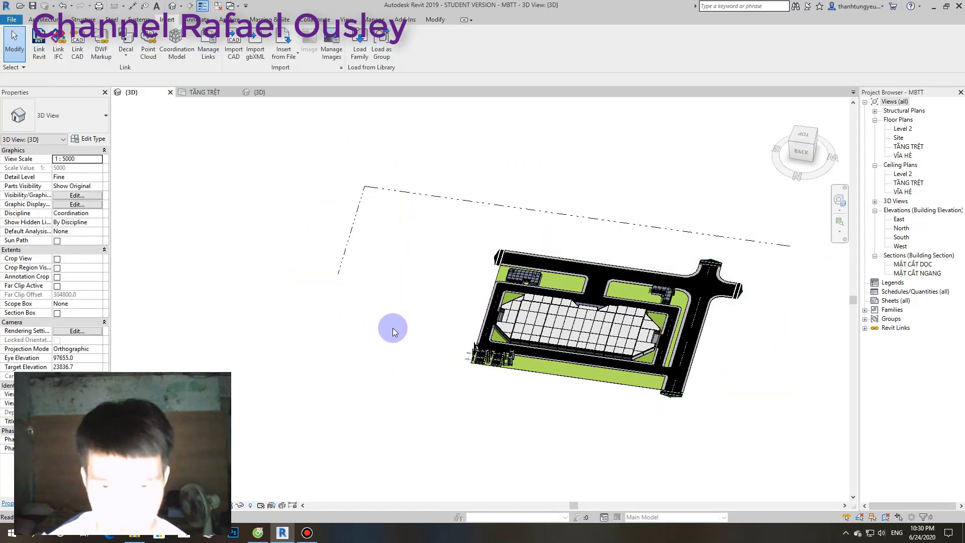
scroll(393, 328, "up", 3)
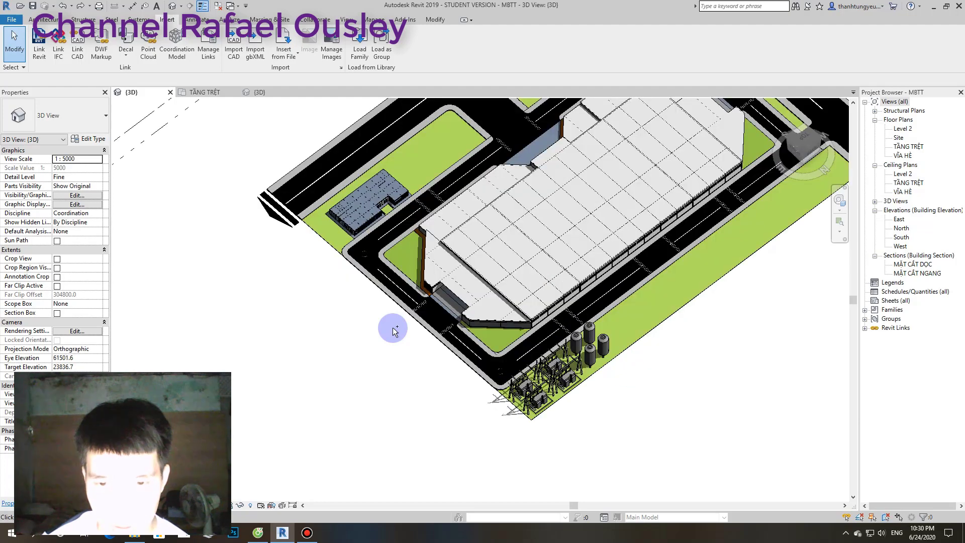
mouse_move(396, 347)
middle_mouse_down("shift")
mouse_move(392, 358)
mouse_move(567, 356)
middle_mouse_up("shift")
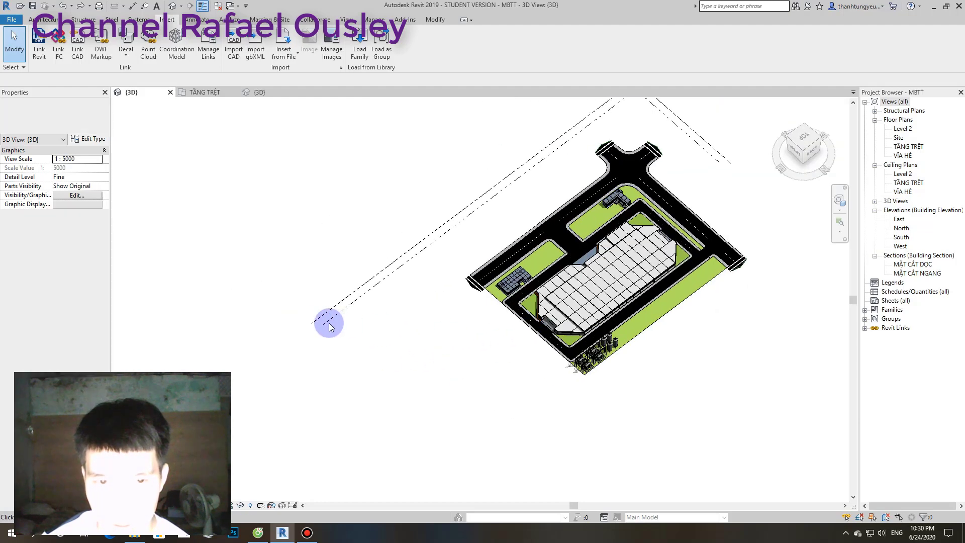
middle_click_drag(431, 358, 370, 250, "shift")
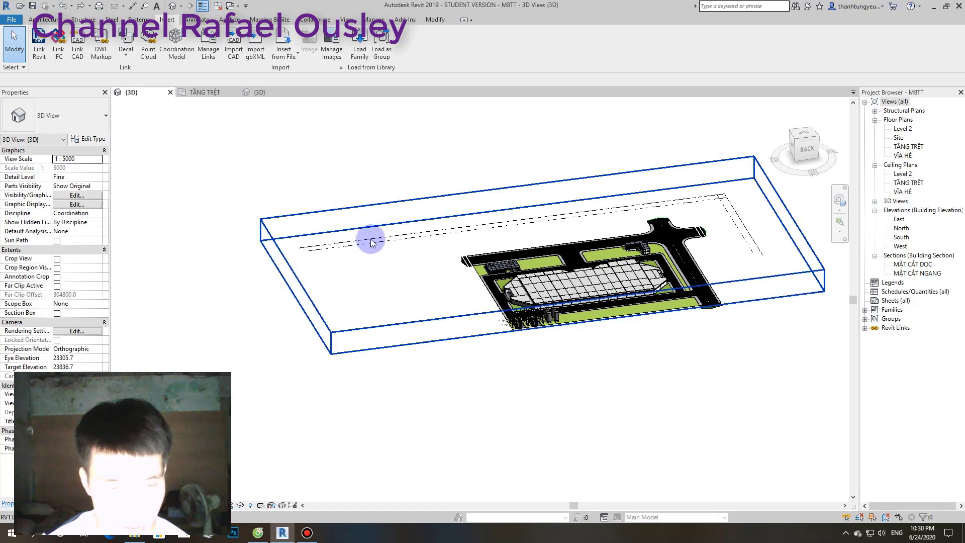
key("Tab")
left_click(372, 243)
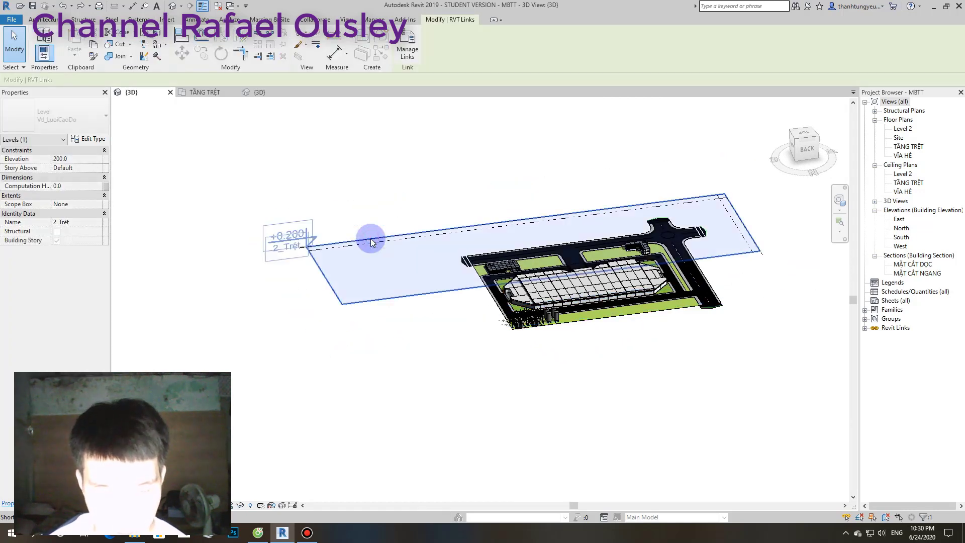
key("Escape")
key("Tab")
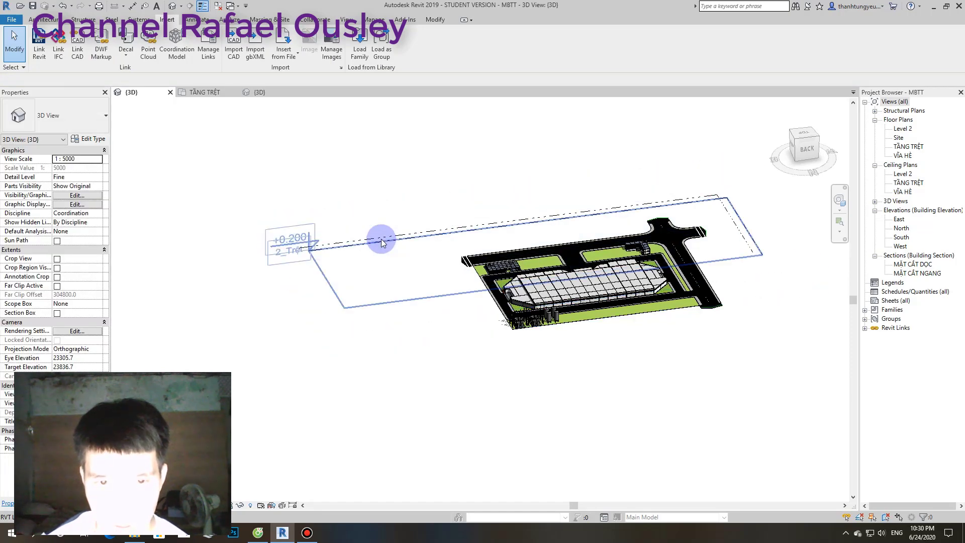
left_click(382, 243)
key("Escape")
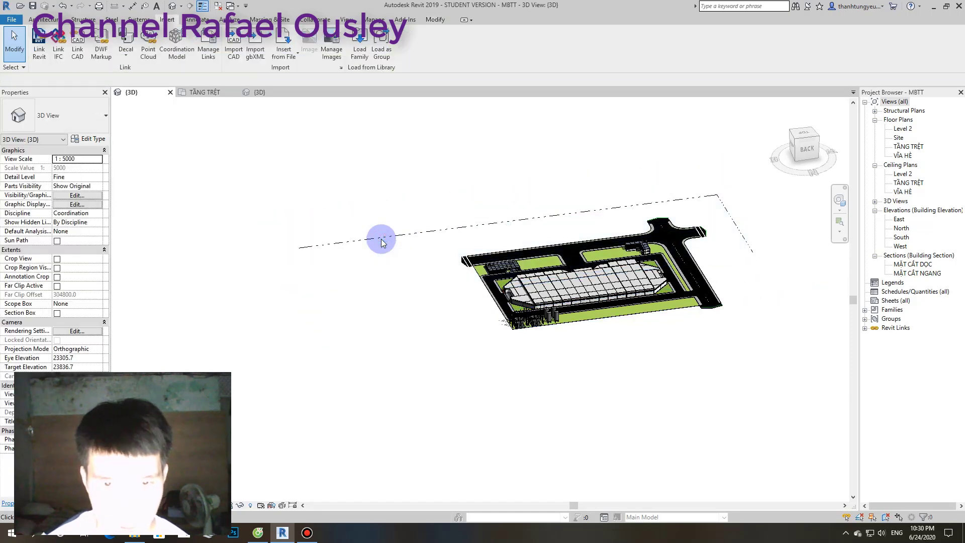
key("Tab")
left_click(380, 243)
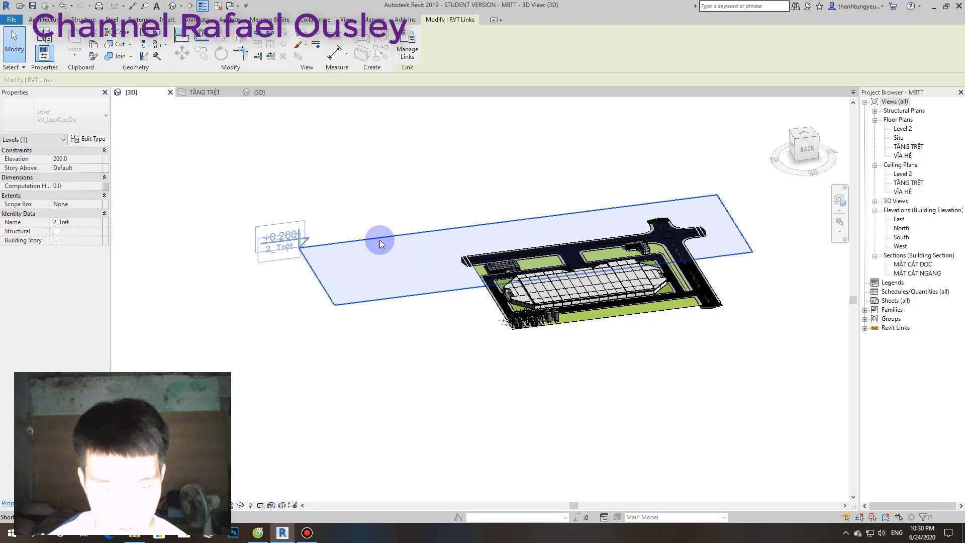
key("Escape")
scroll(378, 270, "down", 2)
middle_click_drag(456, 380, 642, 437, "shift")
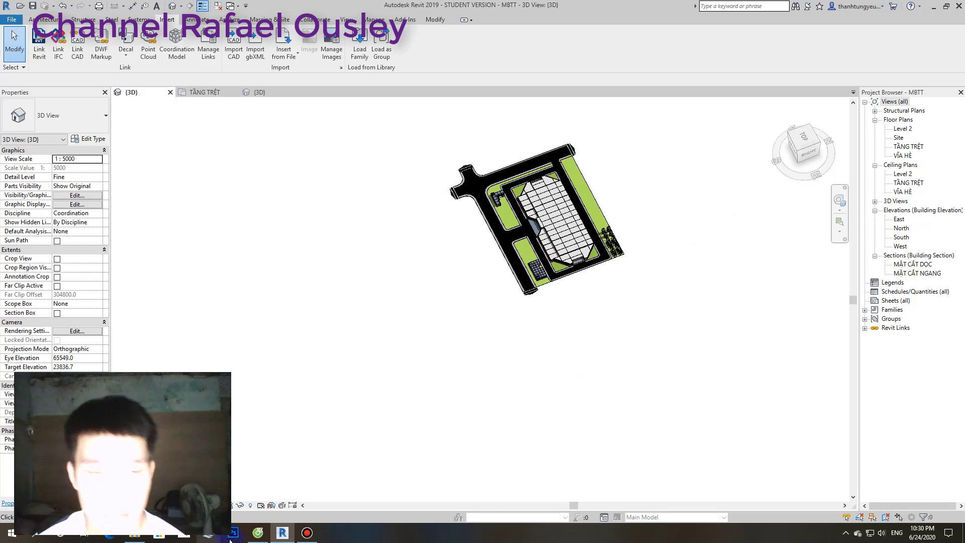
- Send a new message in the Facebook Messenger chat in Cốc Cốc
left_click(259, 534)
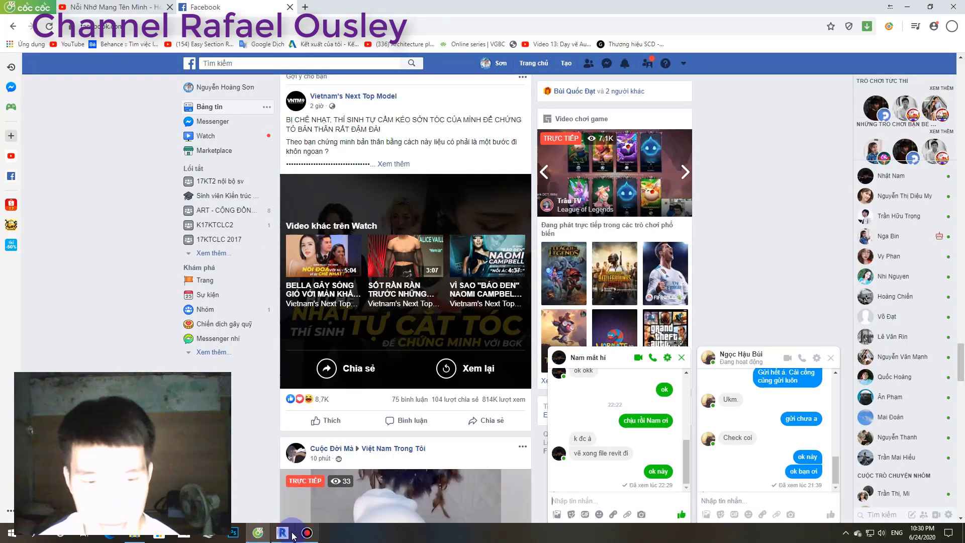
left_click(596, 497)
type("mệt mỏi với cuộc sống này rồi")
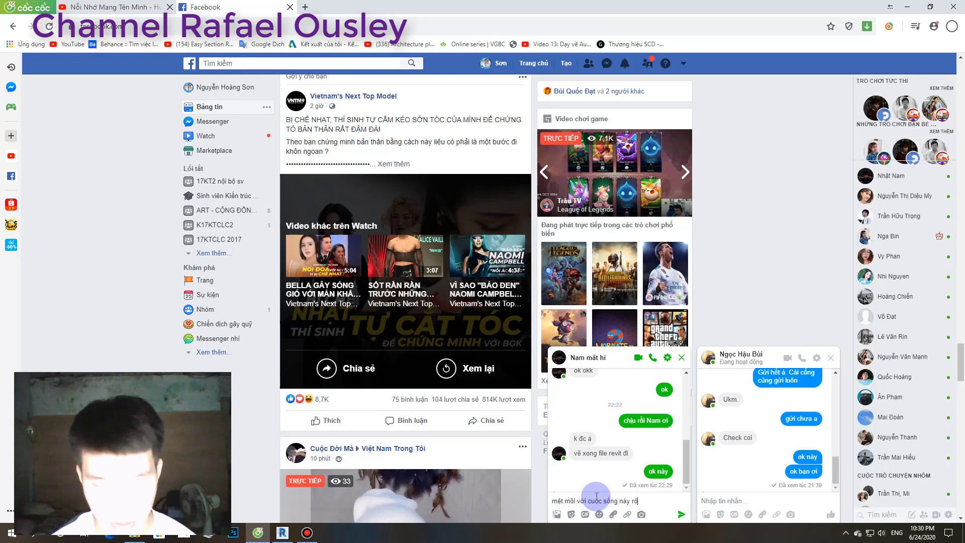
key("Return")
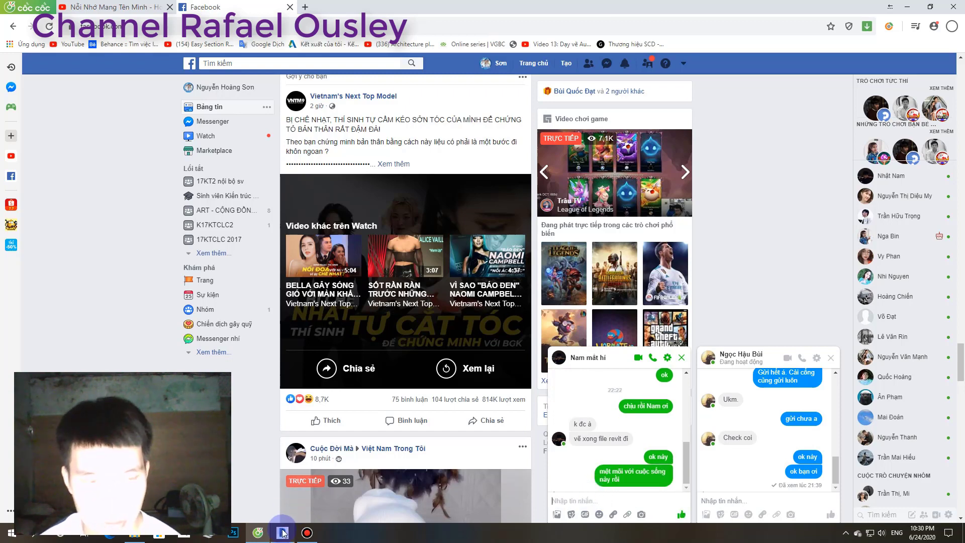
- Link the Revit file boõn này.rvt into the project and zoom to locate it
left_click(283, 533)
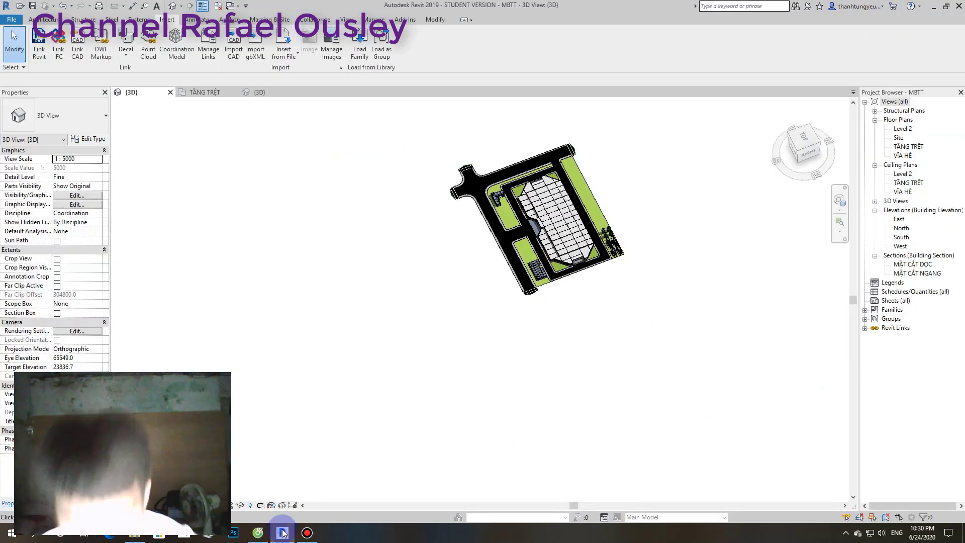
left_click(40, 45)
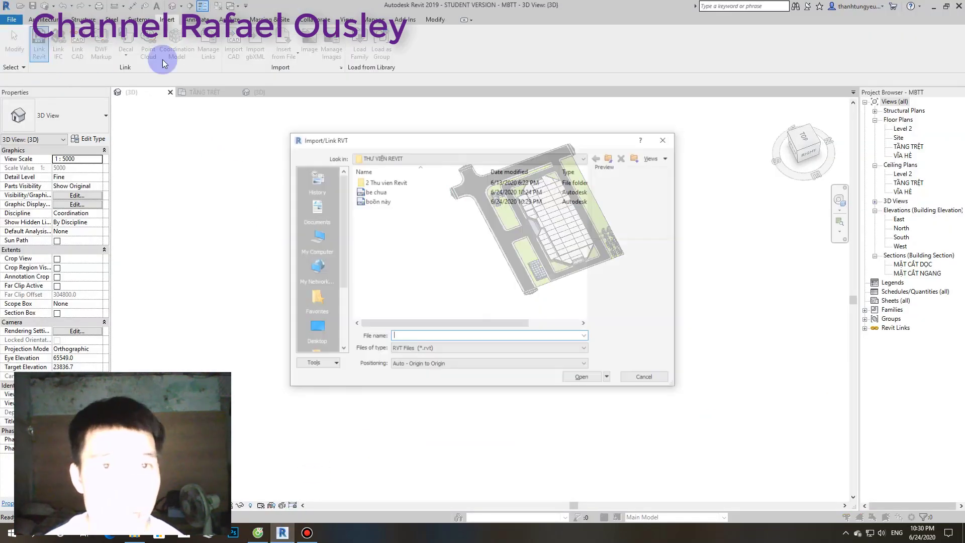
left_click(369, 202)
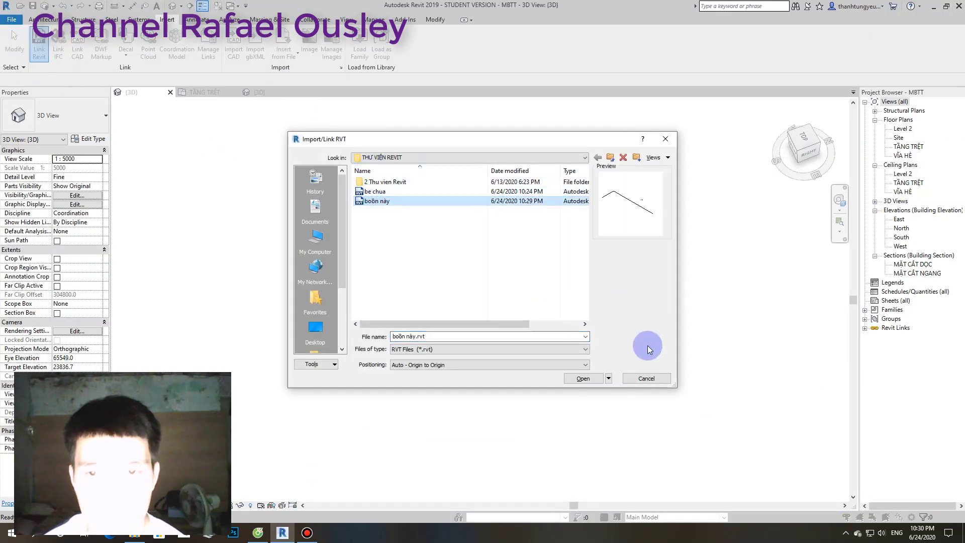
left_click(589, 384)
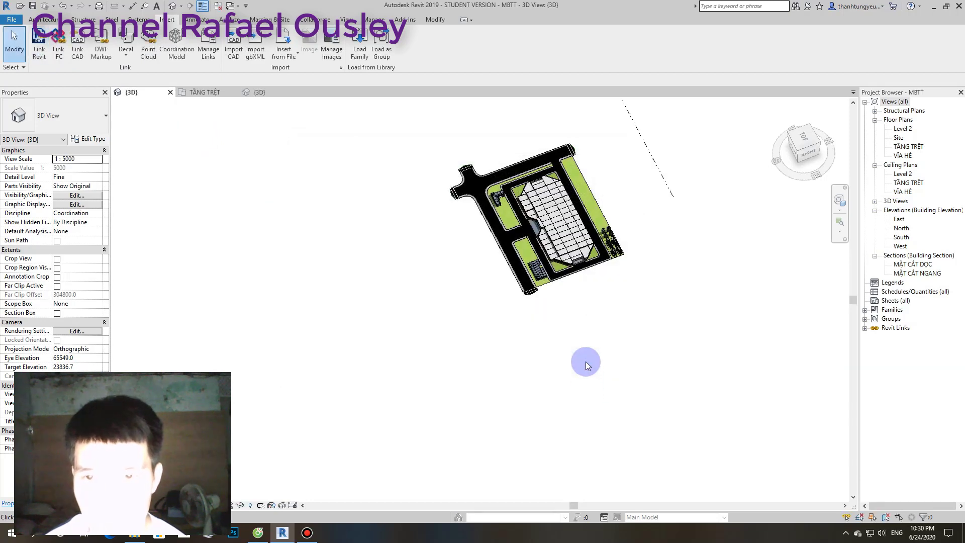
scroll(586, 361, "down", 2)
scroll(612, 249, "up", 1)
scroll(640, 198, "up", 2)
scroll(608, 252, "up", 2)
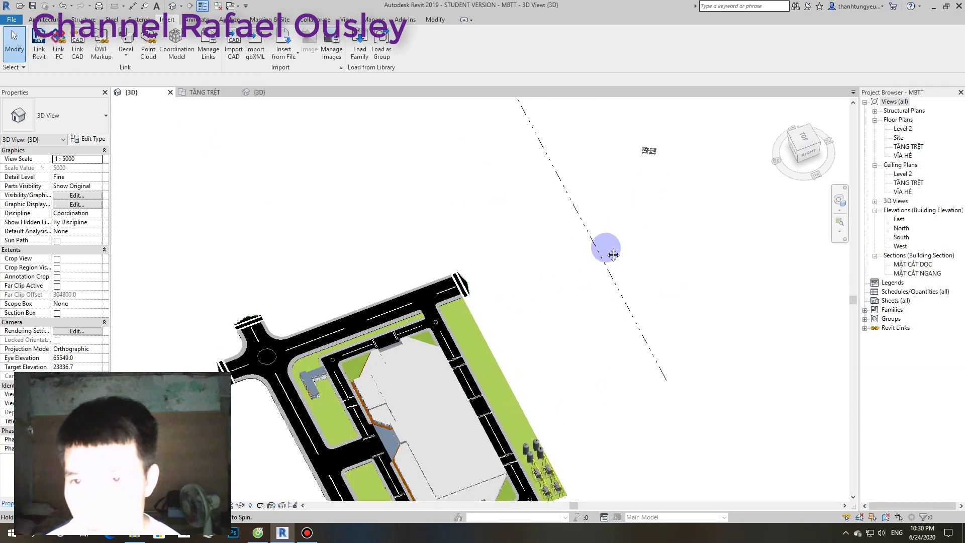
scroll(522, 303, "up", 1)
left_click(506, 316)
scroll(508, 314, "down", 3)
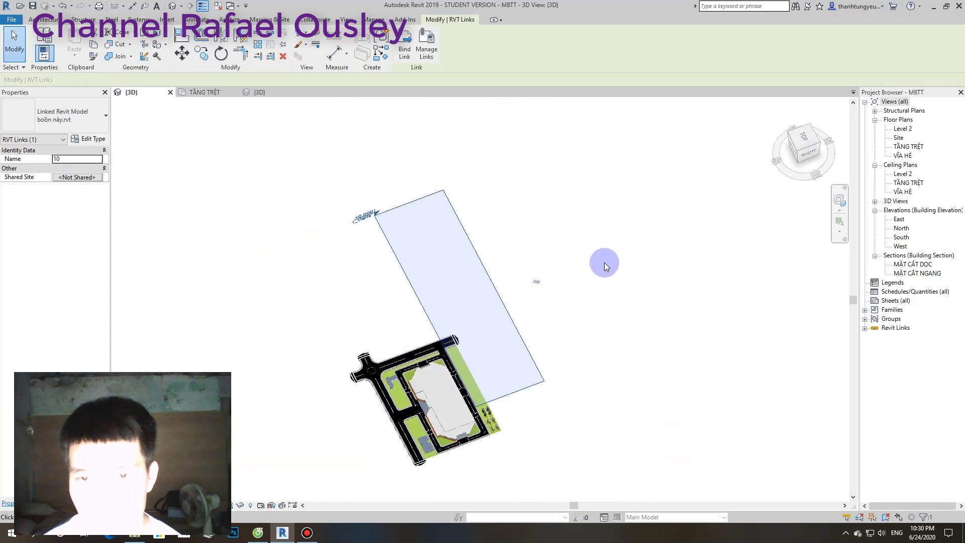
key("Escape")
scroll(375, 221, "up", 1)
scroll(364, 186, "up", 1)
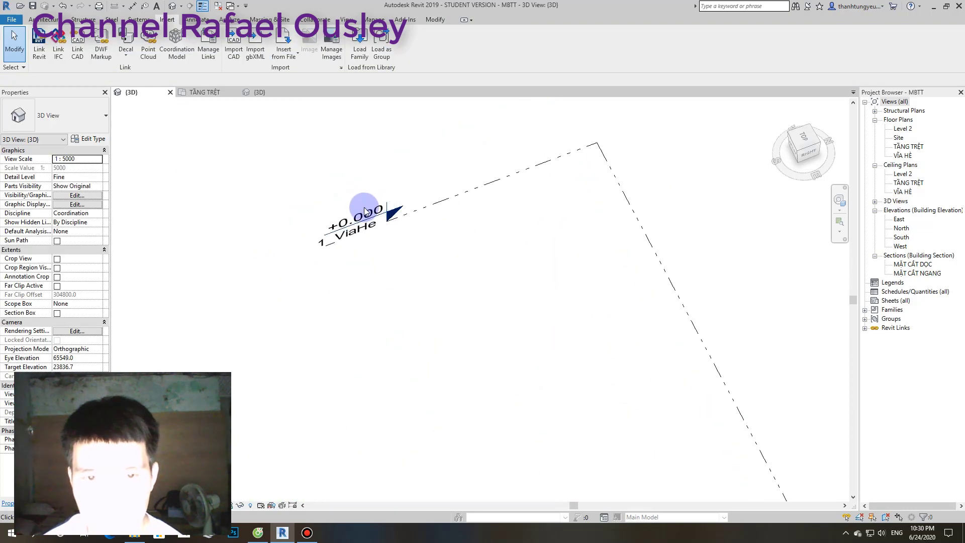
scroll(401, 223, "up", 1)
scroll(377, 226, "down", 2)
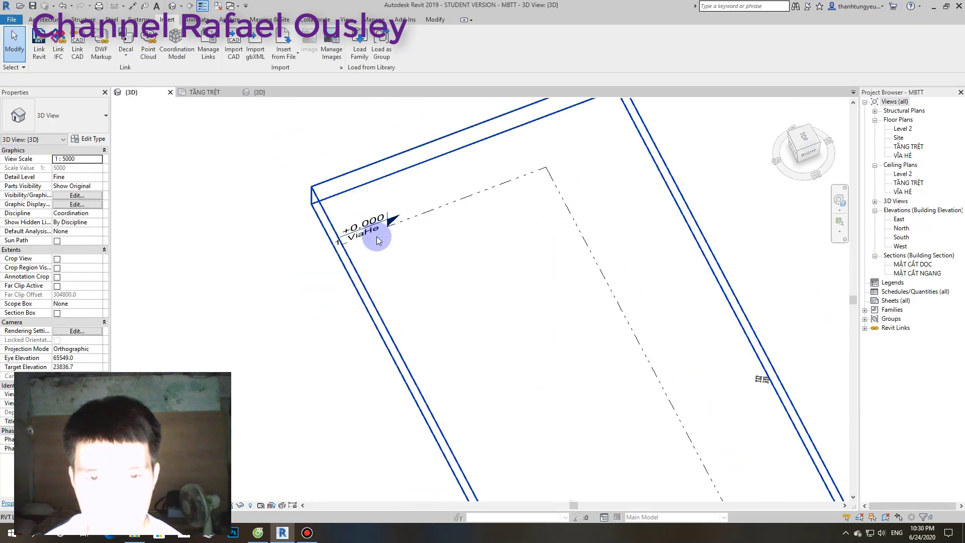
- Move the linked equipment model onto the green strip beside the road
left_click(410, 220)
key("Delete")
left_click_drag(508, 257, 394, 465)
scroll(446, 460, "up", 2)
scroll(597, 343, "up", 2)
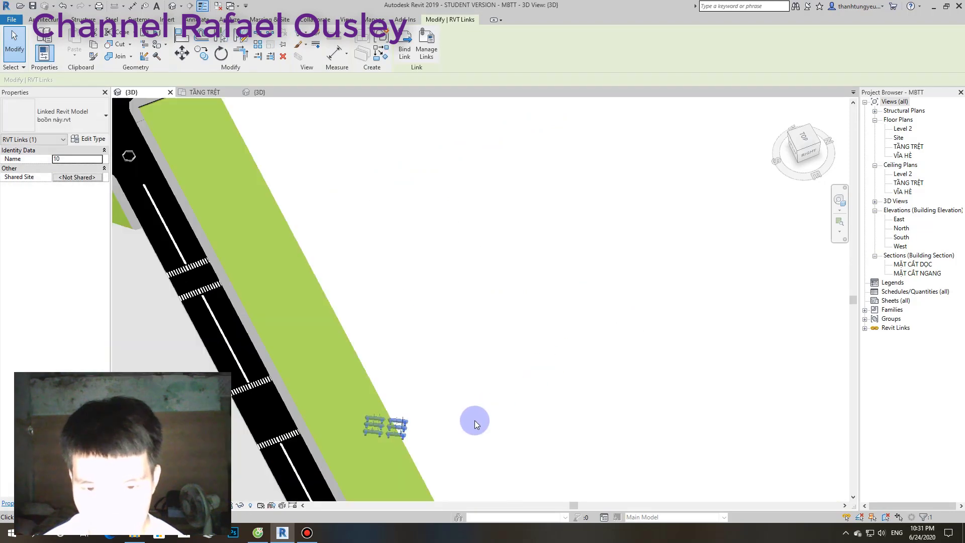
middle_click_drag(474, 420, 476, 327)
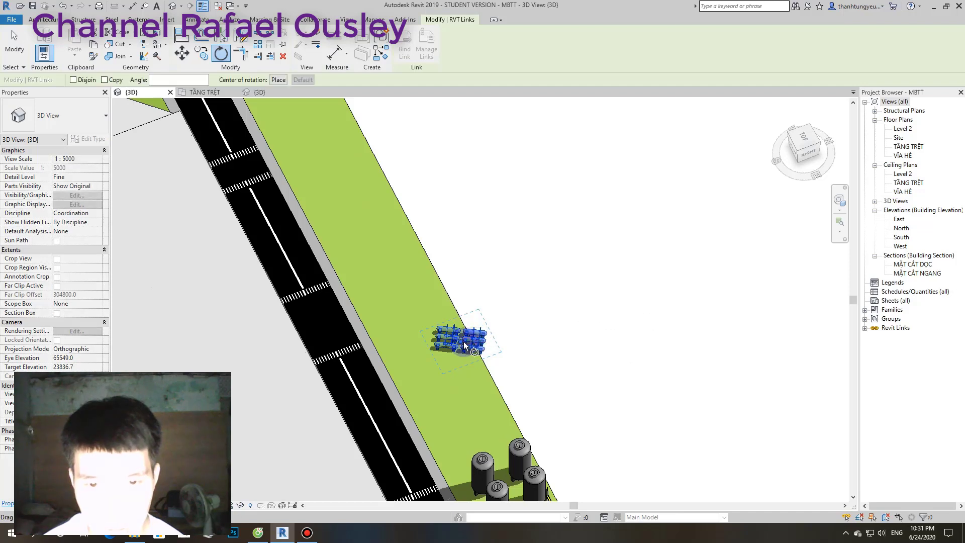
- Rotate the linked equipment so it lines up parallel to the road
left_click_drag(460, 339, 471, 364)
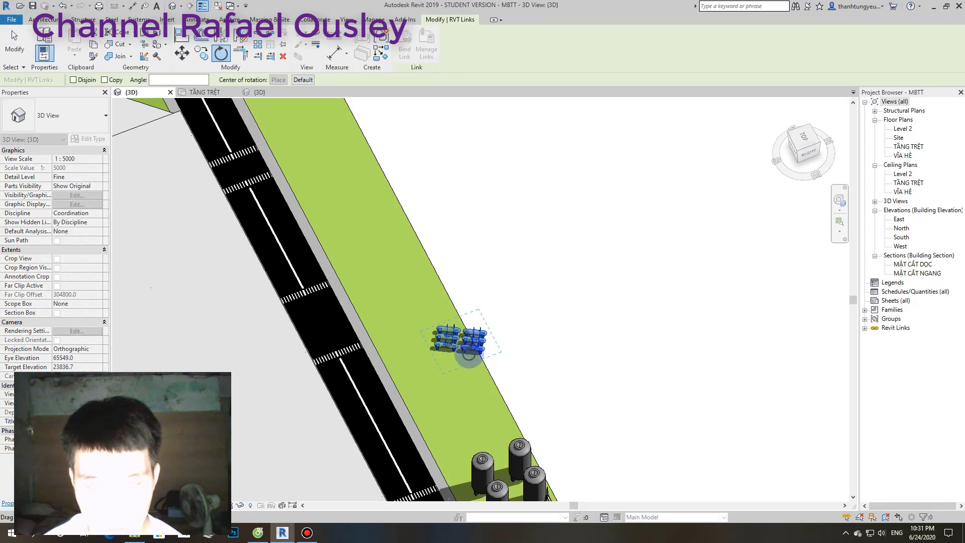
left_click(468, 368)
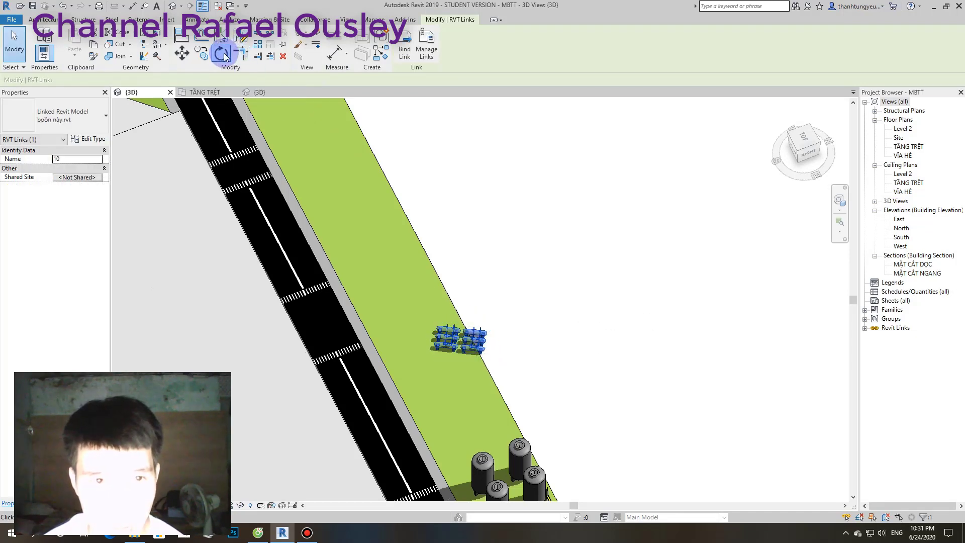
left_click(481, 382)
left_click(515, 373)
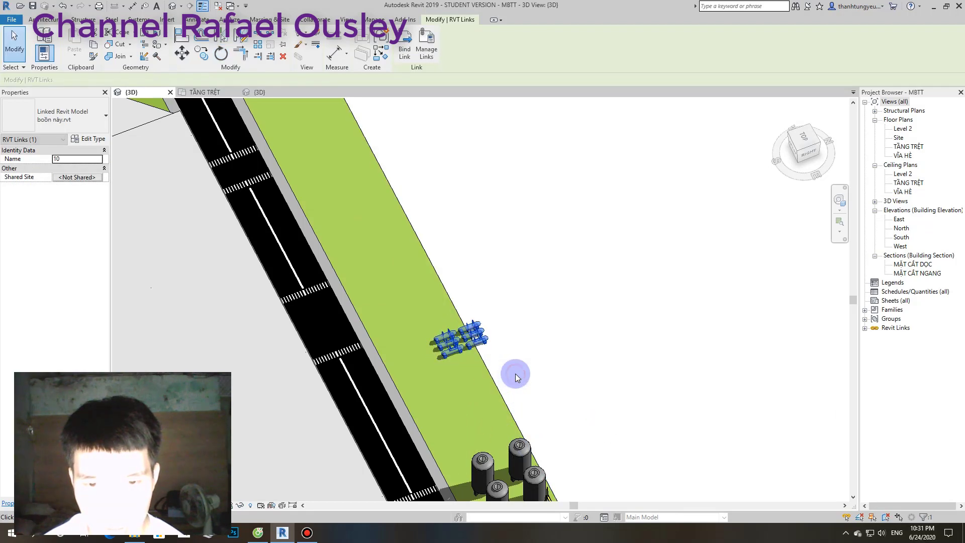
- Orbit and zoom the 3D view to check the rotated equipment, briefly switching to Facebook and back
middle_click_drag(515, 373, 610, 367, "shift")
scroll(609, 367, "down", 2)
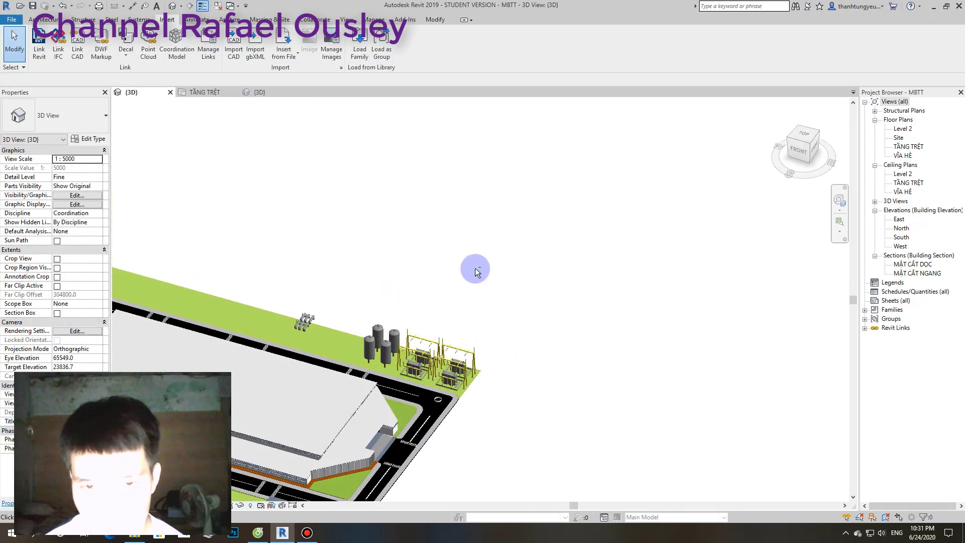
scroll(309, 330, "up", 2)
scroll(482, 285, "up", 2)
scroll(469, 278, "up", 2)
scroll(451, 276, "up", 2)
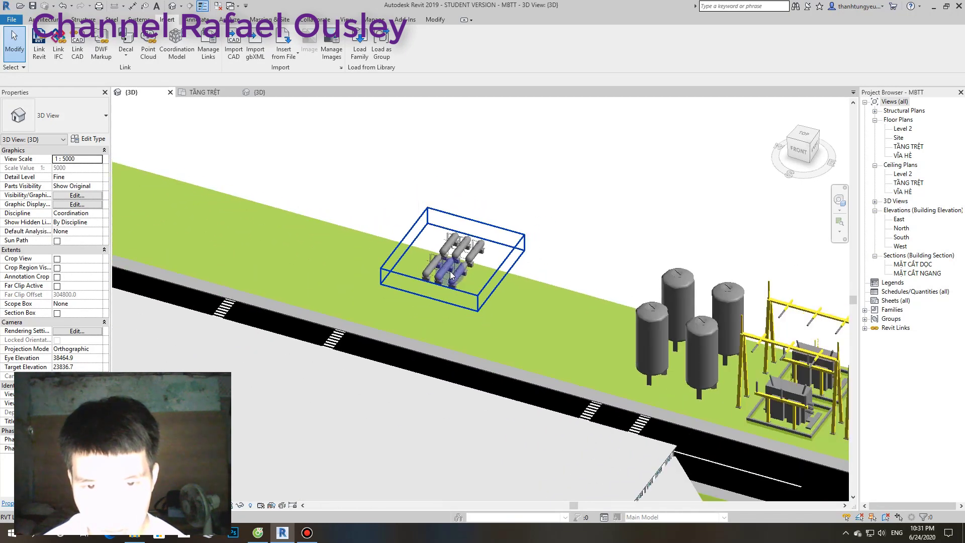
scroll(451, 274, "down", 2)
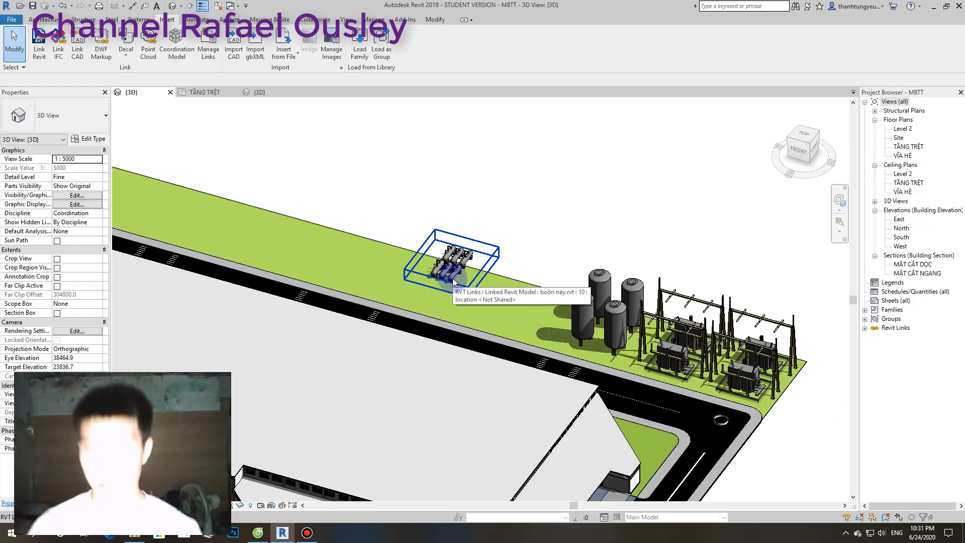
scroll(452, 278, "down", 3)
scroll(451, 269, "down", 2)
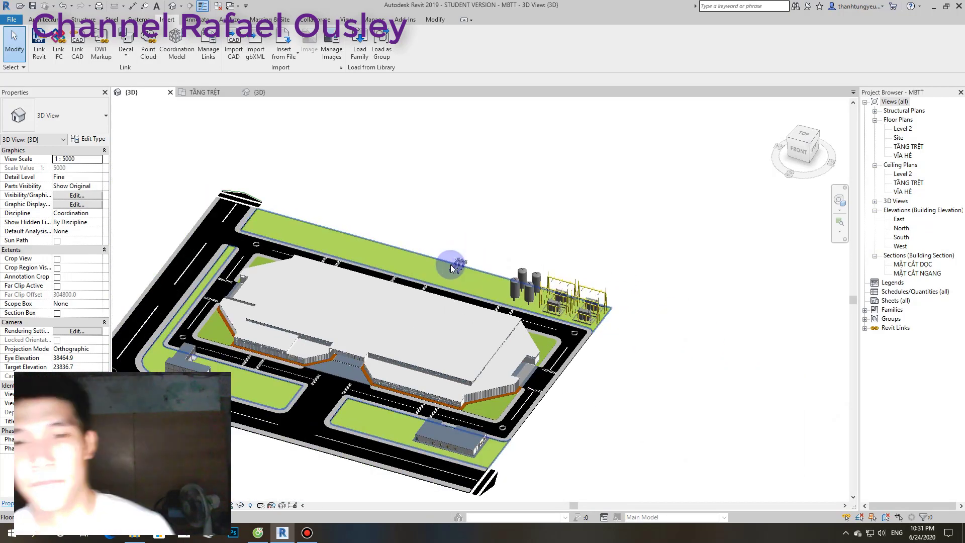
left_click(259, 539)
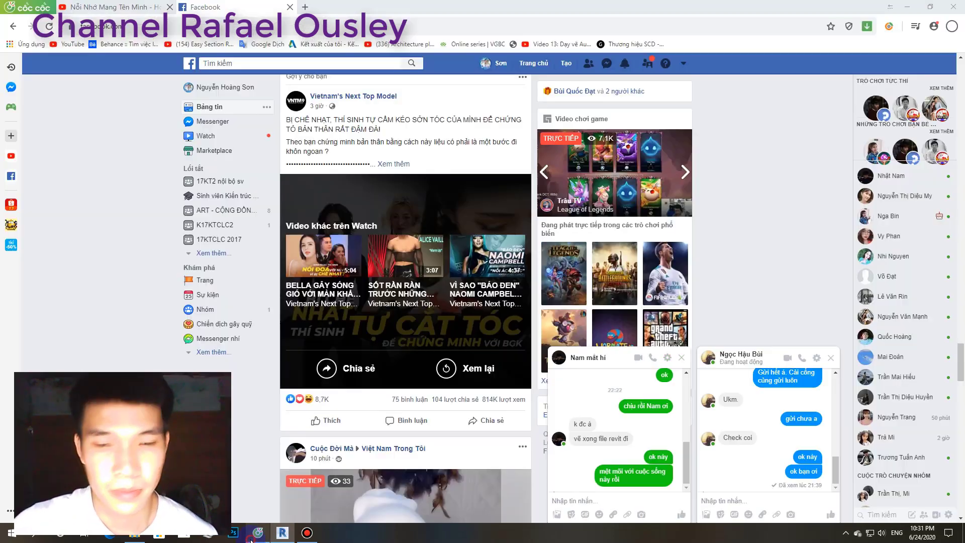
left_click(283, 534)
- On the TẦNG TRỆT plan, move the linked equipment group beside the tanks
left_click(205, 92)
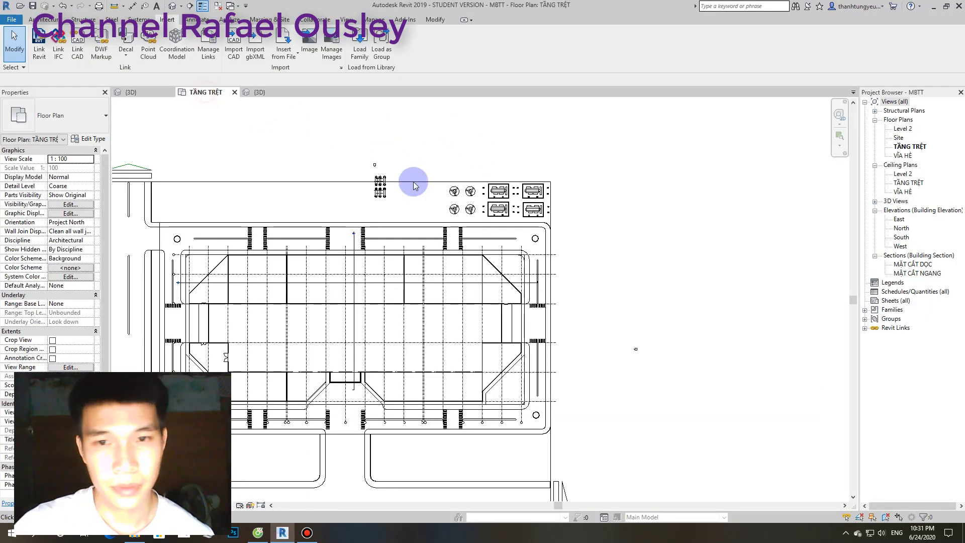
scroll(414, 186, "up", 2)
left_click(354, 180)
mouse_move(364, 181)
left_mouse_down()
mouse_move(399, 199)
mouse_move(449, 201)
left_mouse_up()
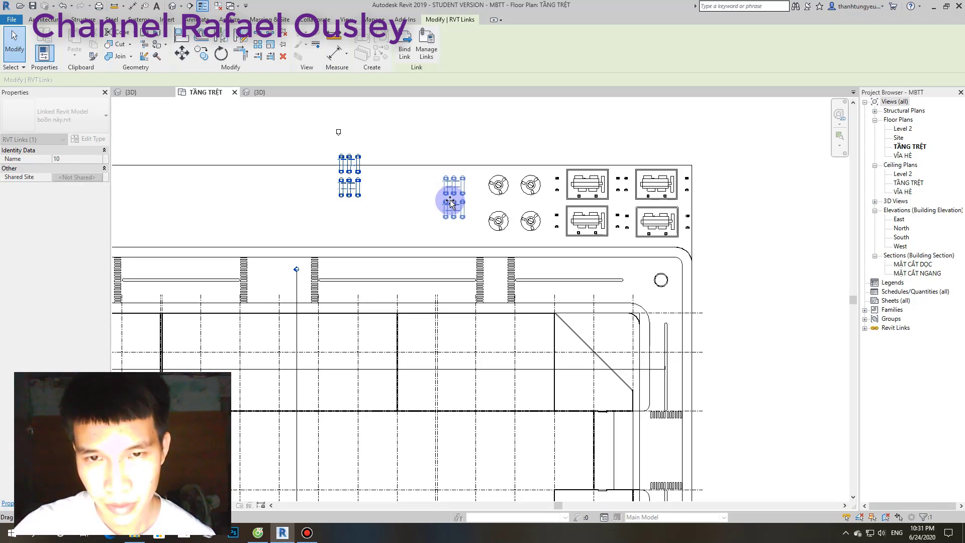
left_click_drag(451, 203, 450, 203)
scroll(452, 203, "down", 1)
scroll(463, 202, "down", 2)
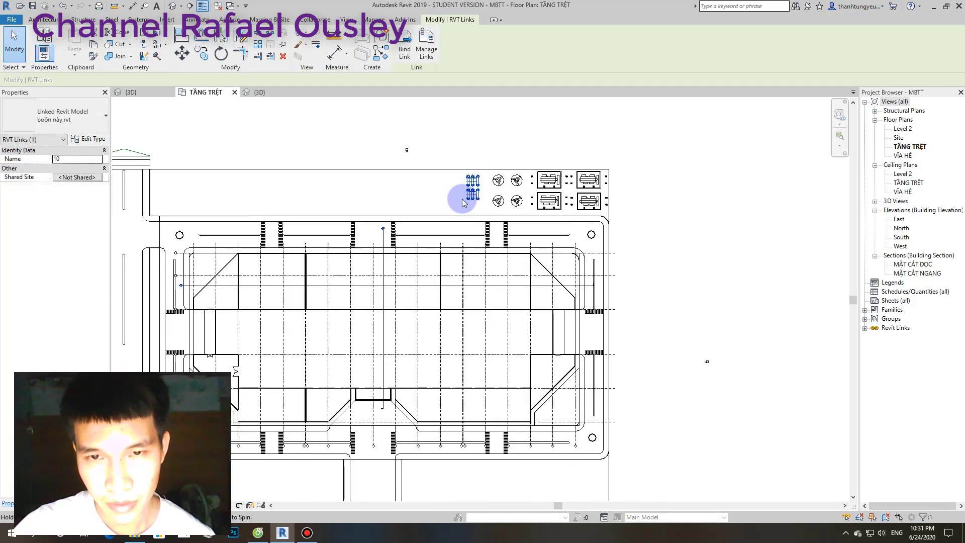
scroll(463, 201, "up", 1)
scroll(478, 185, "up", 2)
left_click_drag(480, 201, 480, 198)
- Copy the equipment group to its left and position the copy beside the original
left_click(202, 53)
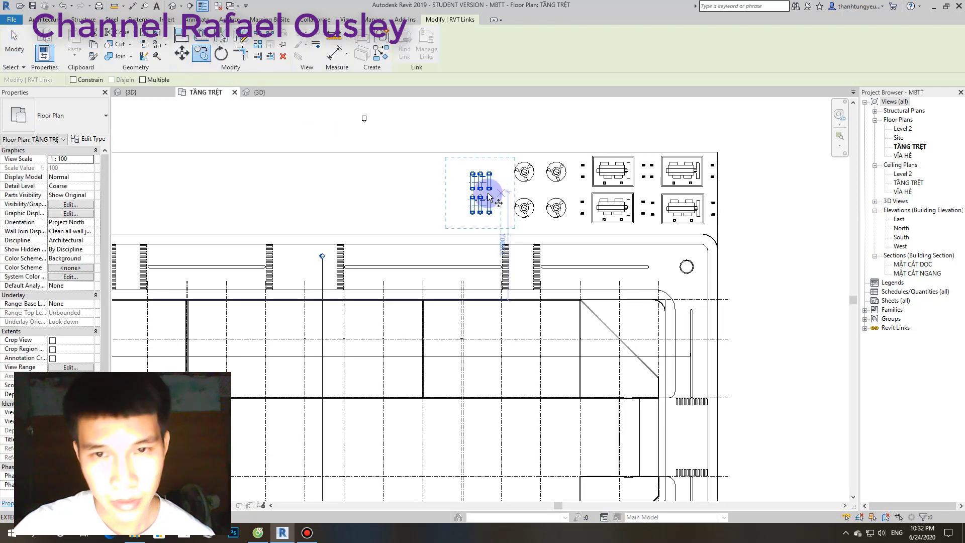
left_click(482, 196)
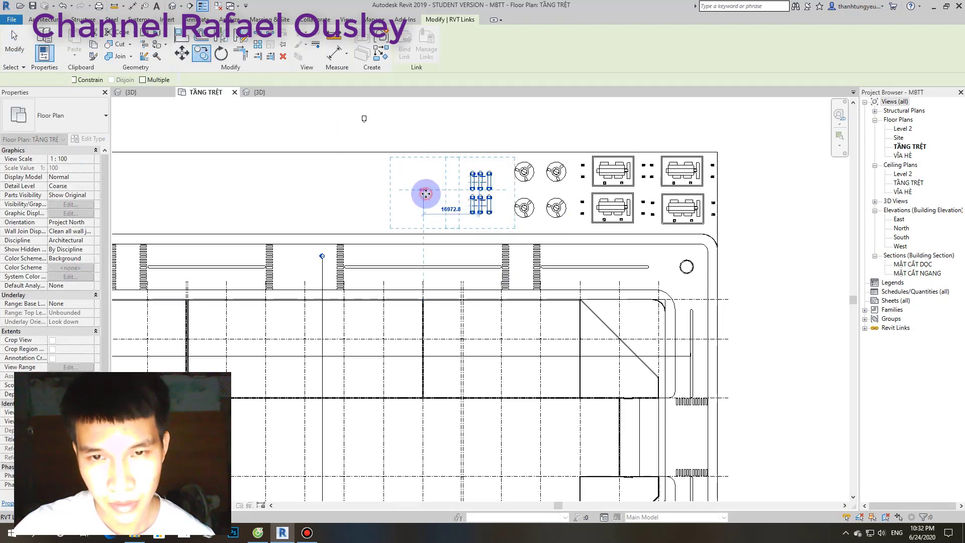
left_click(426, 194)
scroll(428, 194, "down", 2)
key("Escape")
left_click(427, 191)
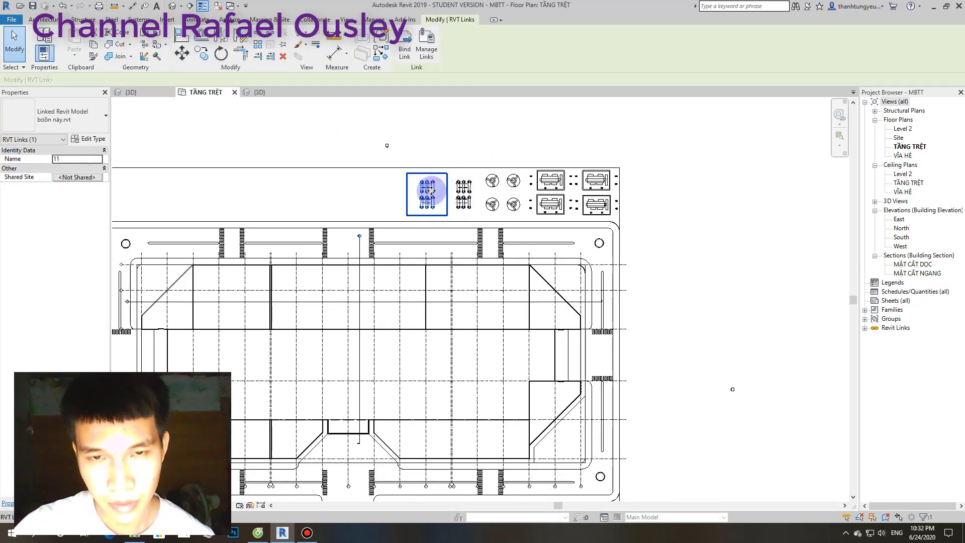
scroll(431, 190, "up", 2)
left_click_drag(443, 195, 449, 198)
scroll(449, 199, "down", 4)
scroll(448, 208, "up", 2)
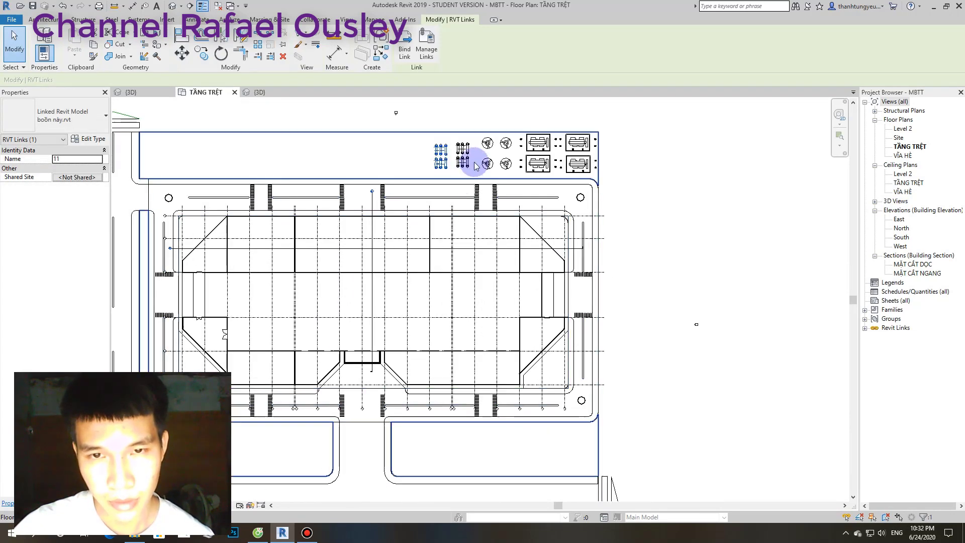
scroll(442, 162, "up", 2)
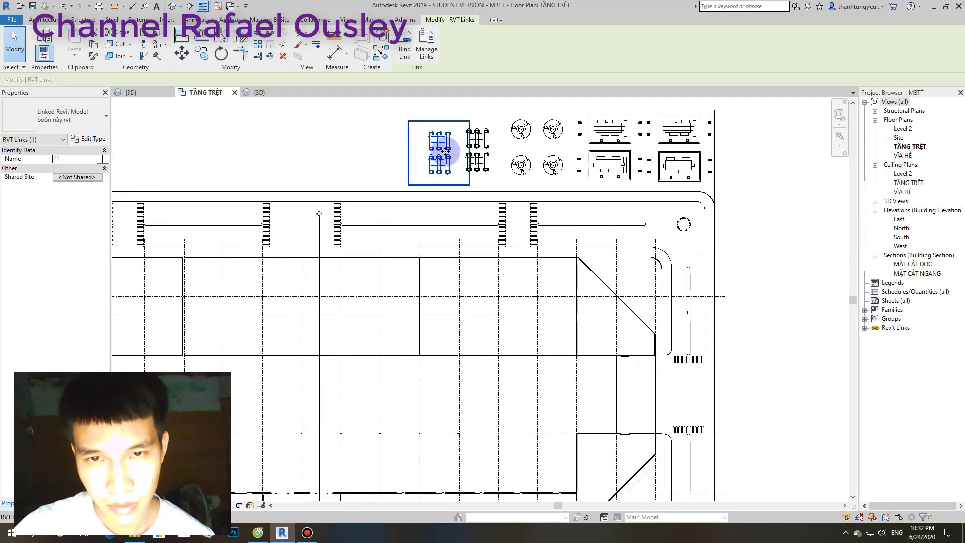
left_click_drag(446, 151, 447, 154)
scroll(444, 154, "down", 2)
- Box-select the equipment groups and shift them left so they sit side by side
left_click(645, 177)
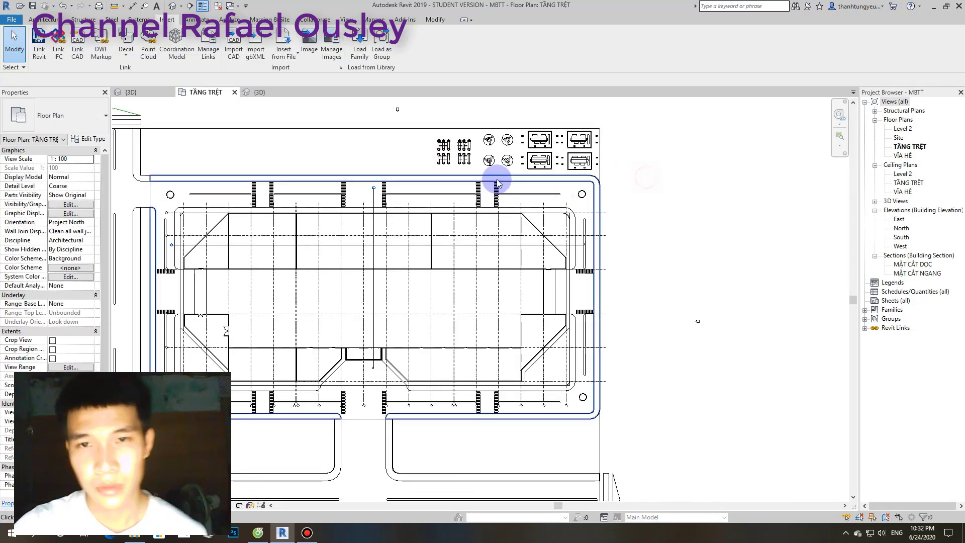
scroll(495, 184, "up", 1)
scroll(447, 166, "up", 1)
scroll(457, 201, "up", 1)
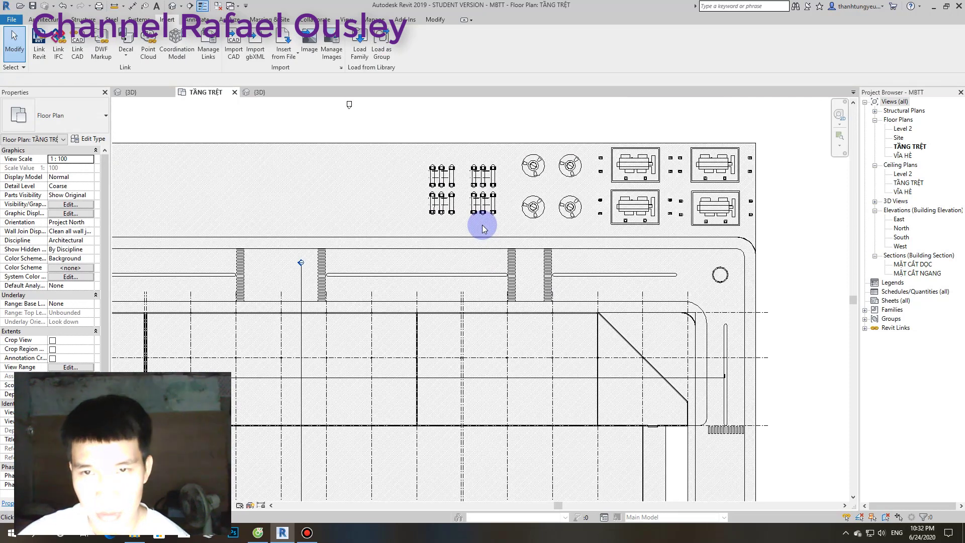
left_click_drag(480, 217, 409, 152)
left_click_drag(441, 178, 396, 178, "ctrl")
left_click_drag(518, 228, 447, 151)
left_click_drag(483, 183, 447, 184)
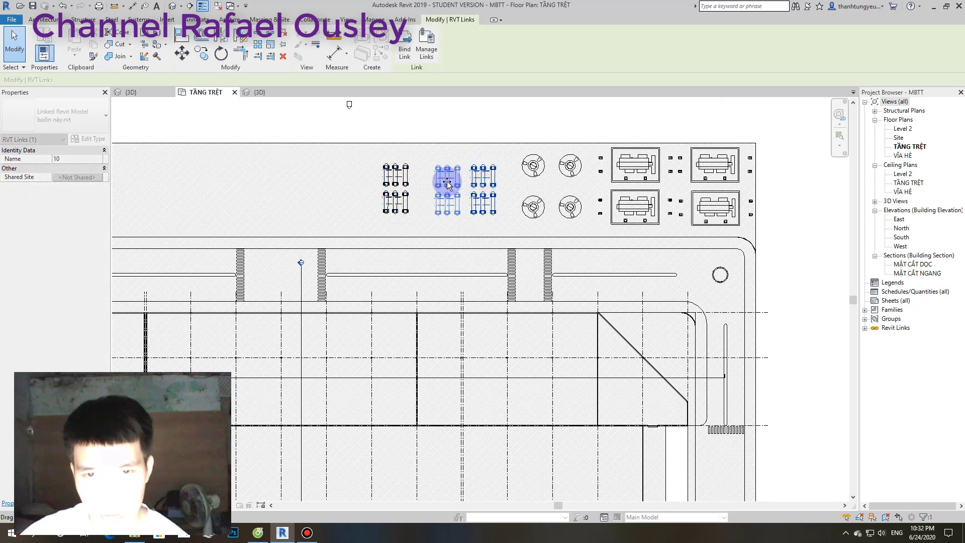
scroll(520, 190, "up", 1)
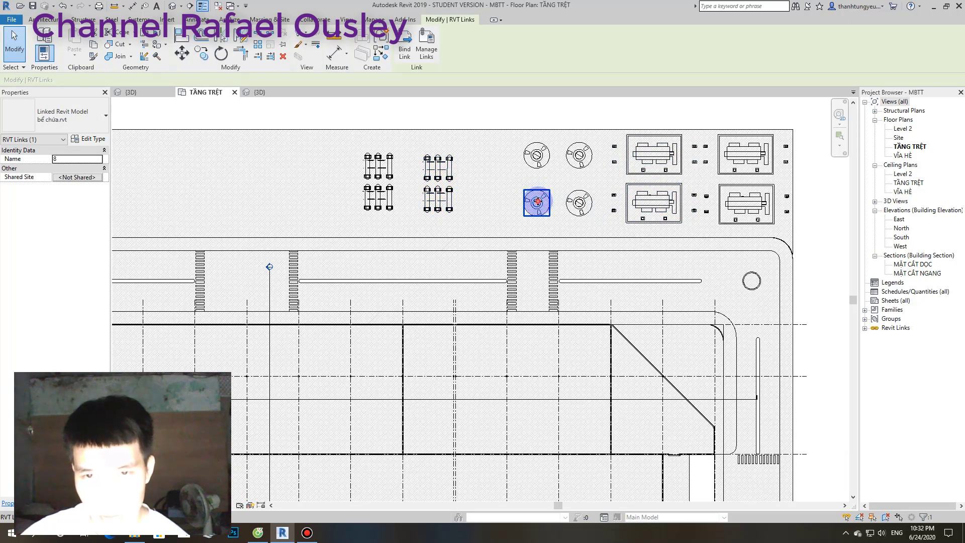
- Slide the upper and lower tanks left into a tidy two-by-two arrangement beside their neighbours
left_click_drag(537, 202, 513, 202)
left_click_drag(507, 158, 492, 158)
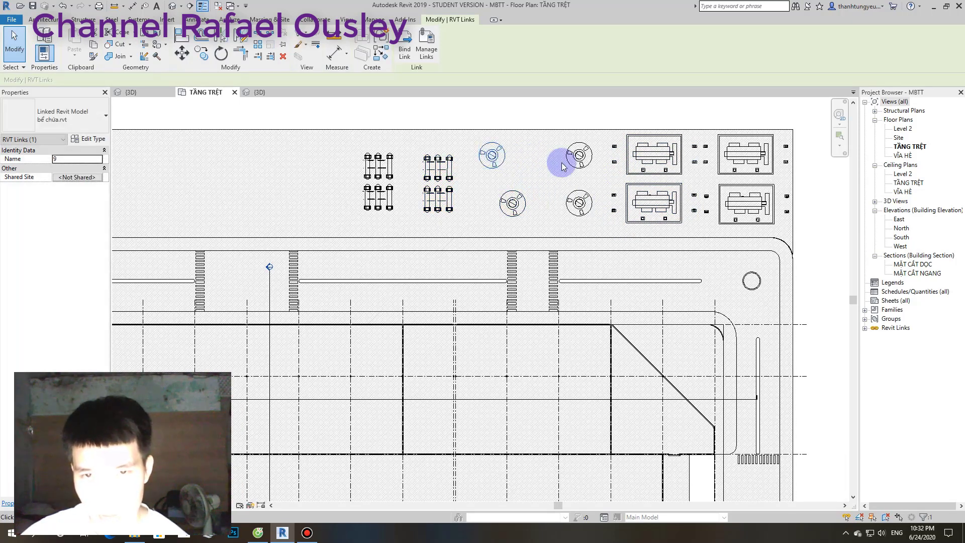
left_click(579, 156)
left_click_drag(579, 156, 540, 151)
left_click(579, 203)
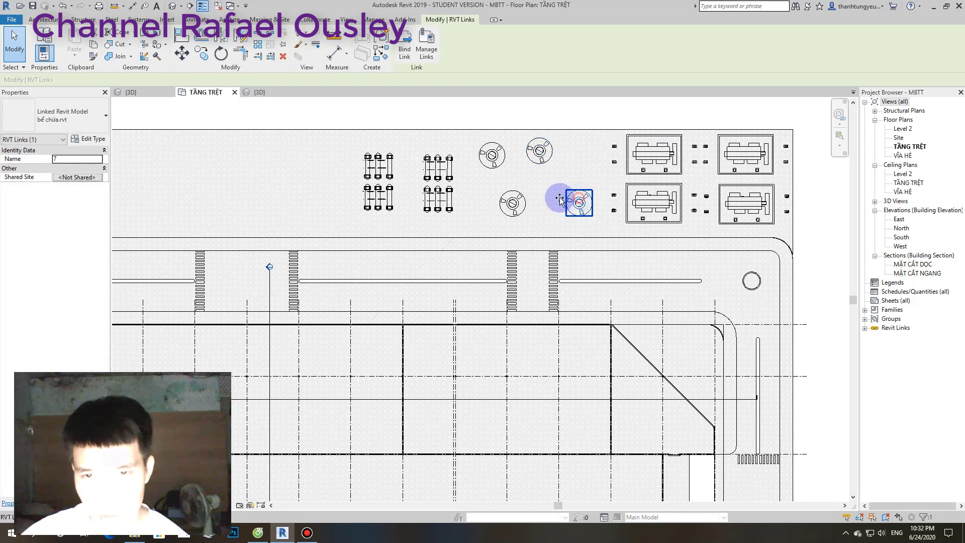
left_click_drag(559, 199, 523, 201)
scroll(606, 201, "down", 2)
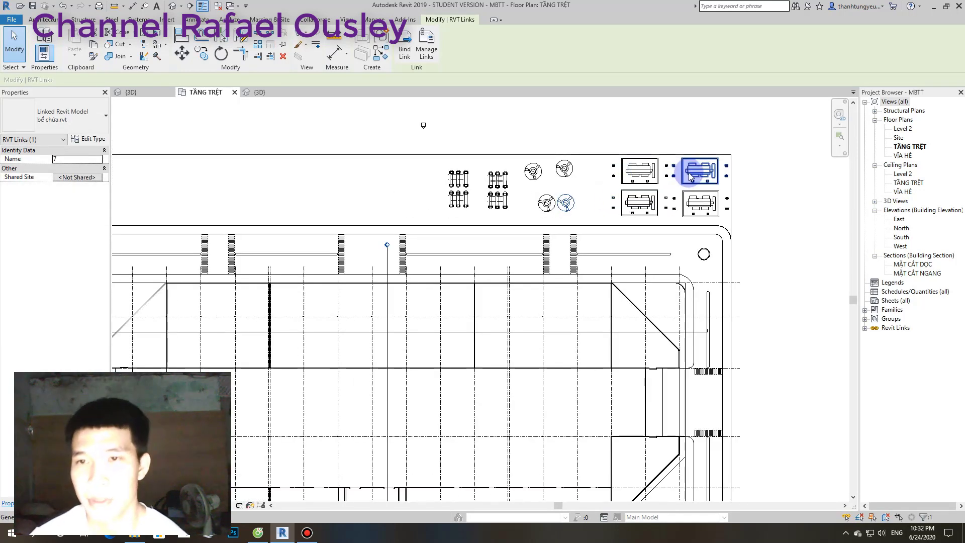
scroll(690, 175, "up", 1)
scroll(674, 177, "up", 2)
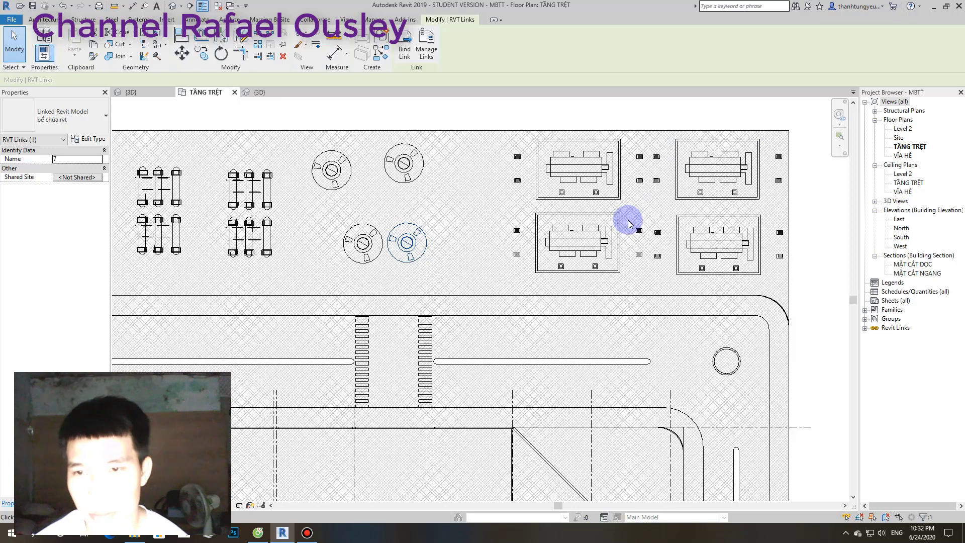
left_click(45, 19)
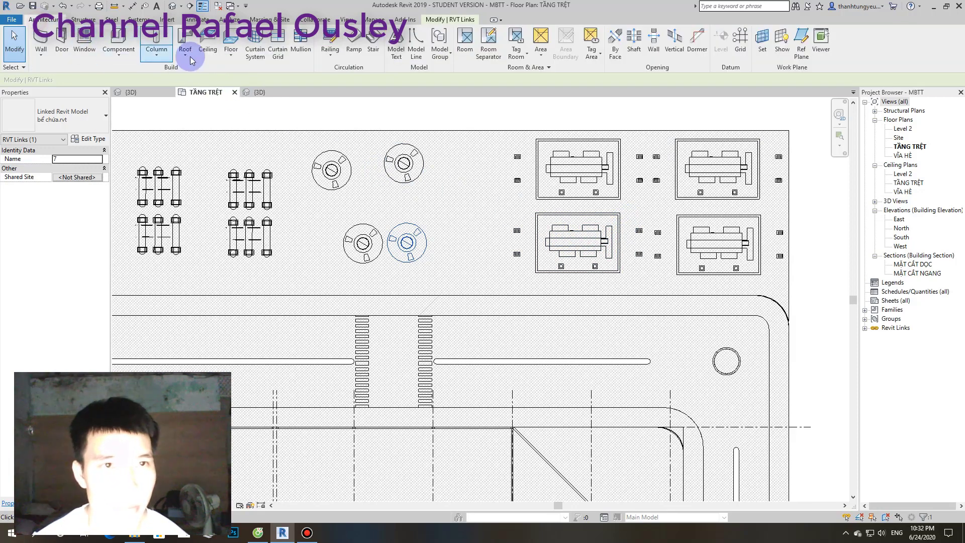
- Sketch a rectangular san 200 floor around all the equipment and finish the edit
left_click(231, 38)
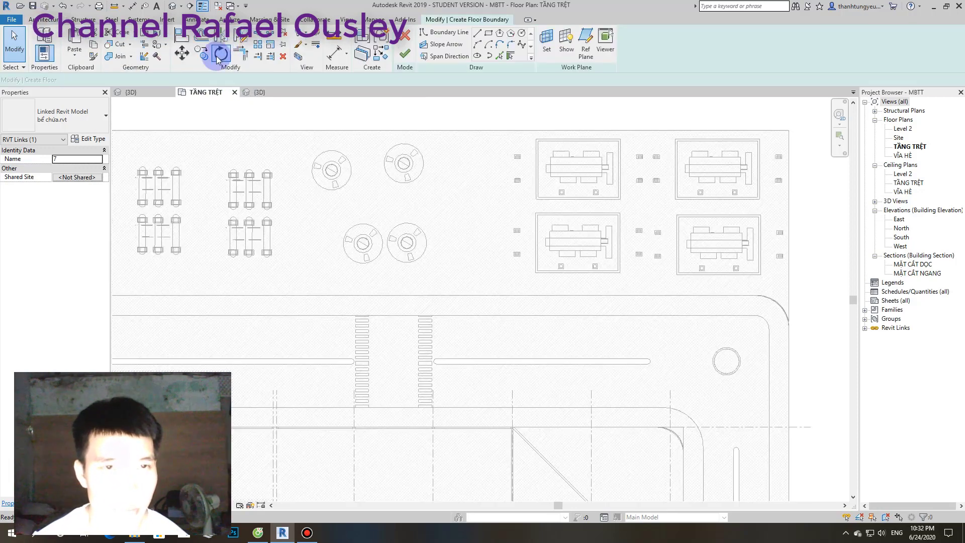
left_click(100, 126)
left_click(76, 242)
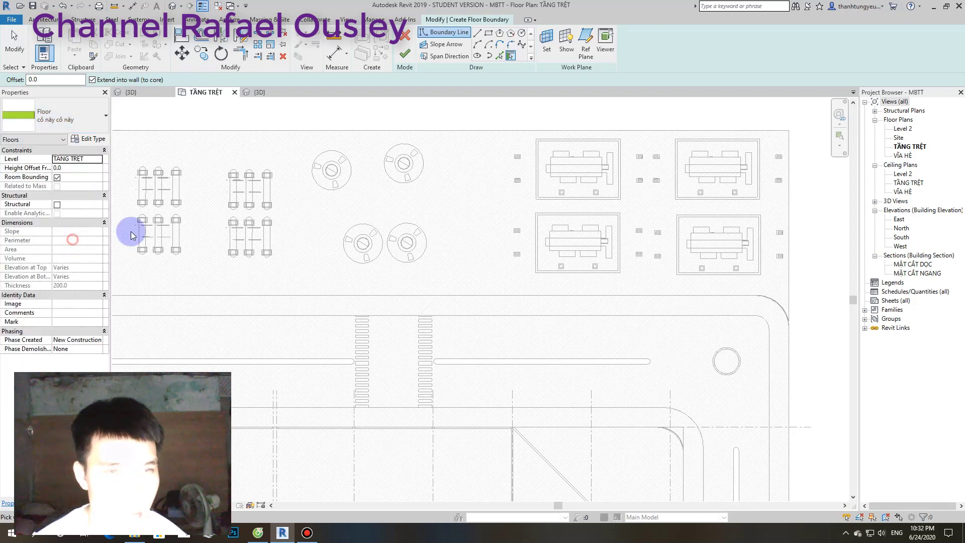
middle_click_drag(652, 202, 506, 207)
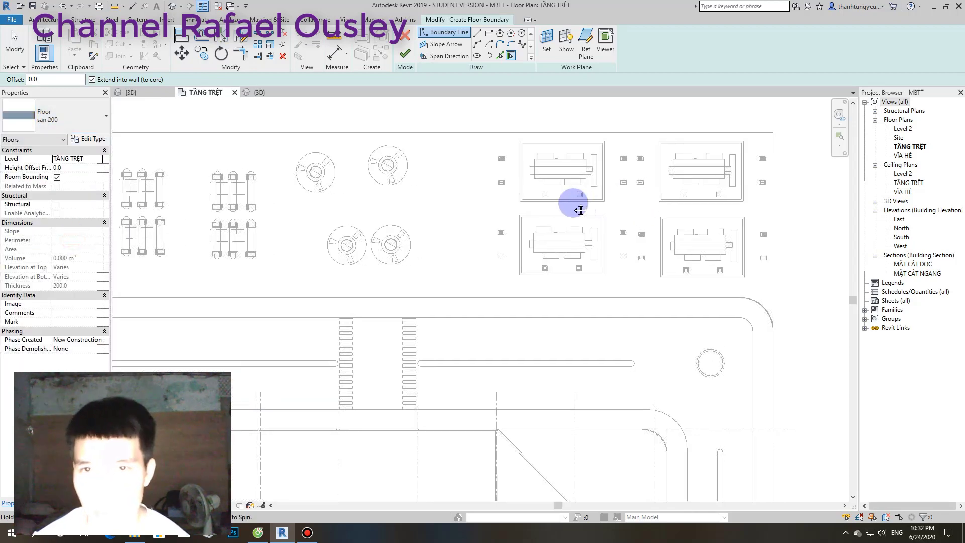
left_click(489, 35)
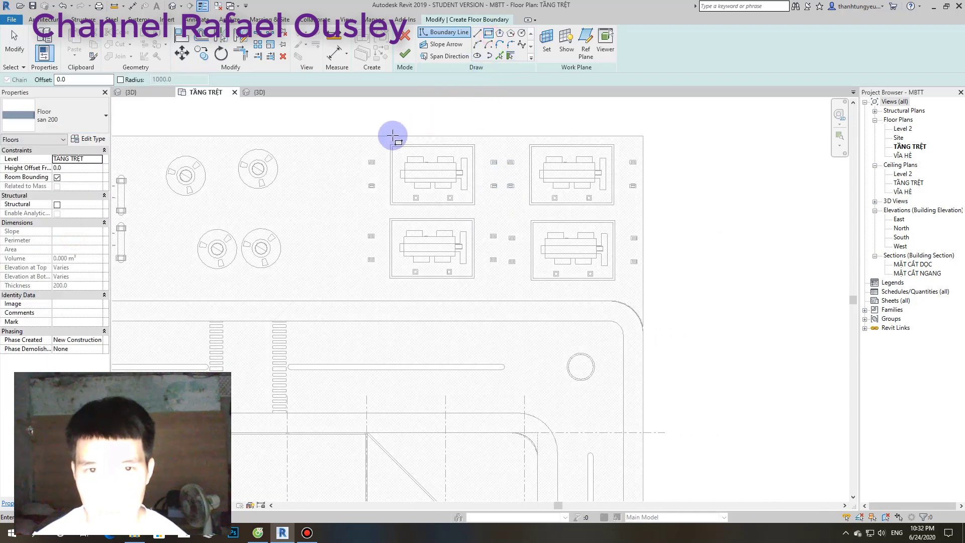
left_click(367, 140)
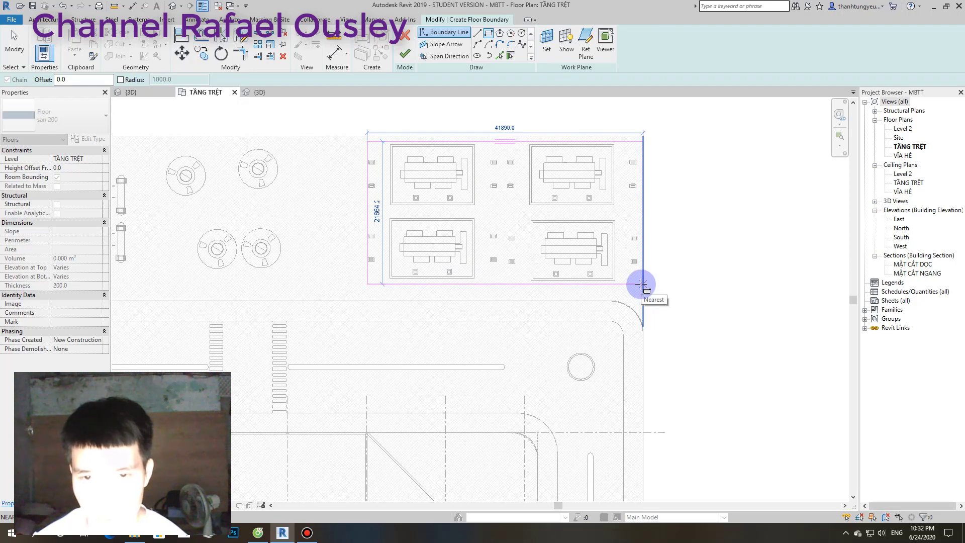
left_click(642, 284)
scroll(641, 282, "down", 2)
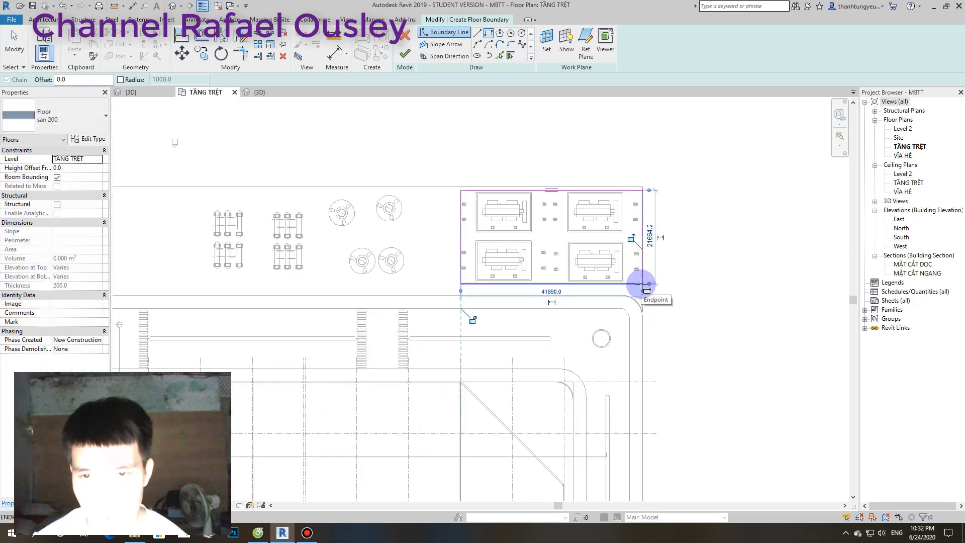
left_click(404, 58)
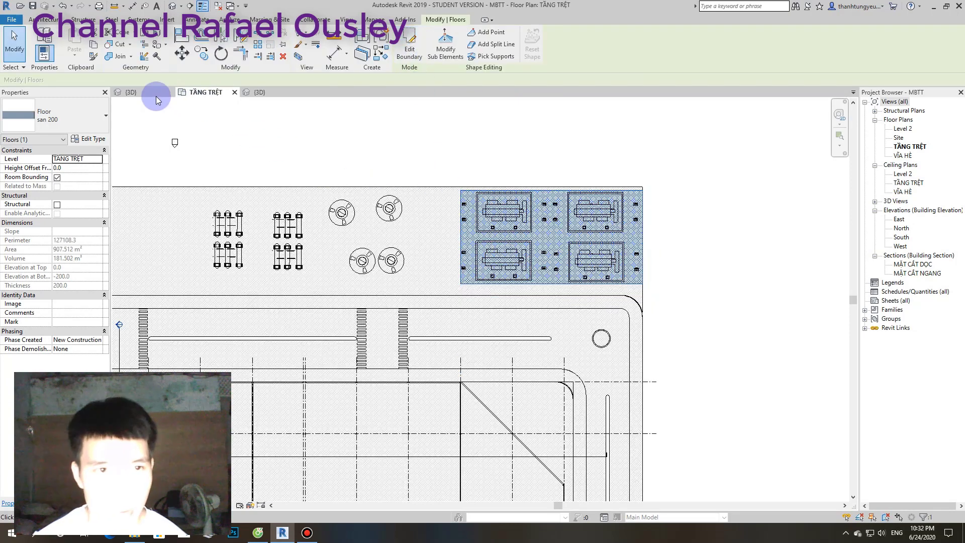
- Inspect the new slab under the substation equipment in the 3D view
left_click(153, 93)
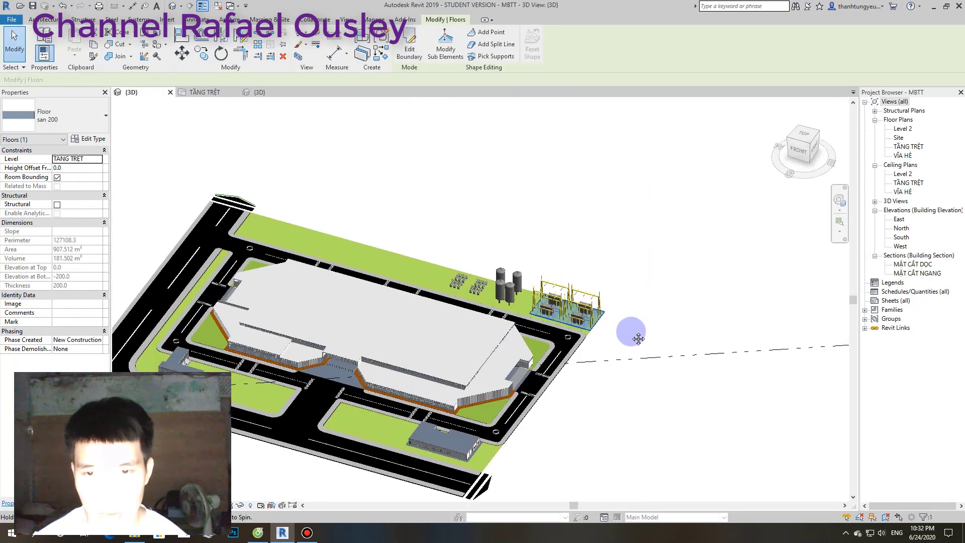
left_click(624, 307)
scroll(592, 307, "up", 3)
scroll(507, 340, "up", 2)
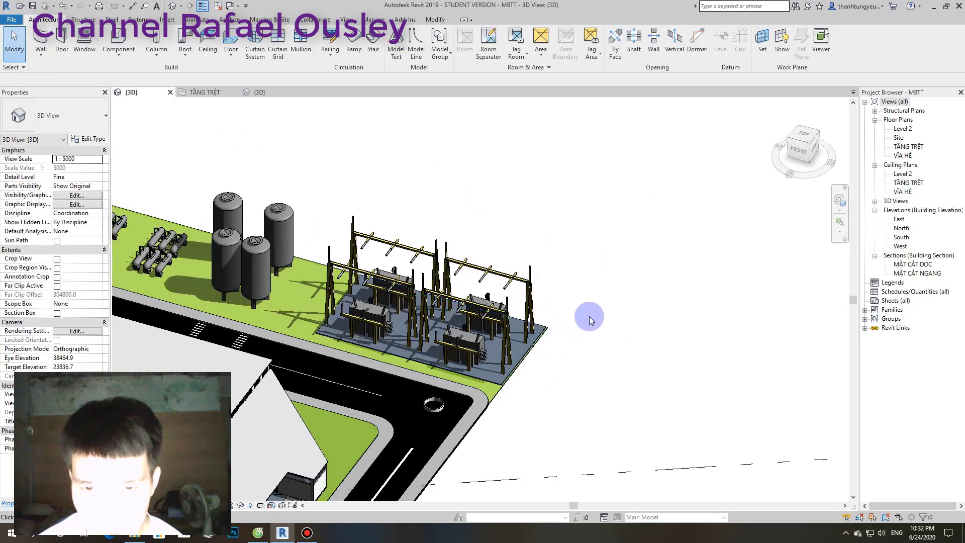
scroll(566, 330, "up", 2)
scroll(558, 334, "up", 1)
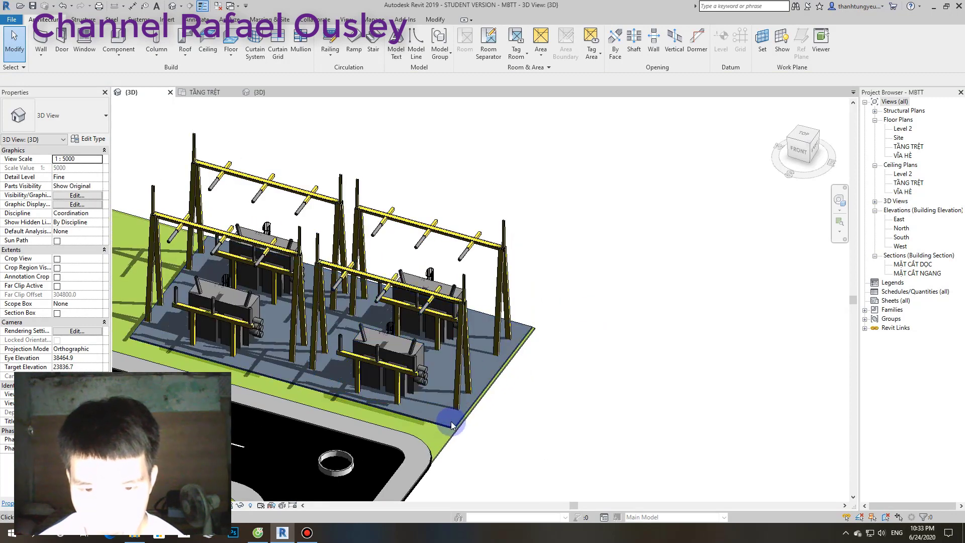
left_click(452, 430)
mouse_move(511, 401)
middle_mouse_down()
mouse_move(577, 362)
mouse_move(657, 337)
mouse_move(629, 387)
middle_mouse_up()
left_click(657, 337)
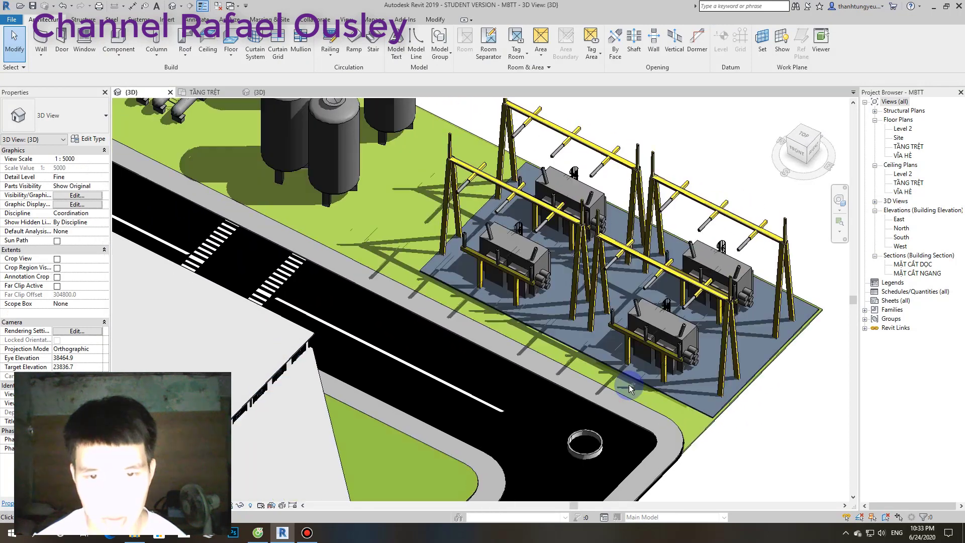
scroll(453, 291, "up", 2)
scroll(458, 292, "up", 2)
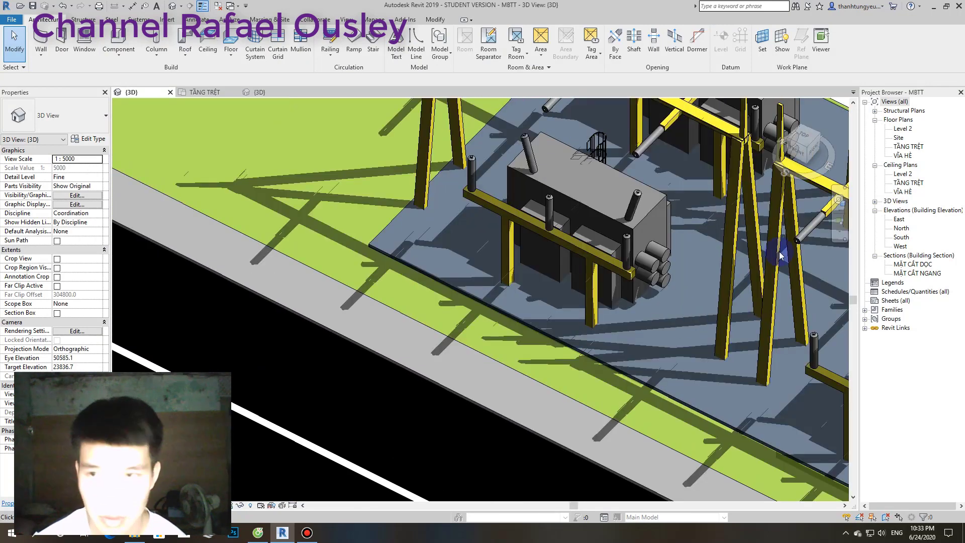
- Orbit the 3D view to an elevated look at the road and its ring wall
left_click(823, 142)
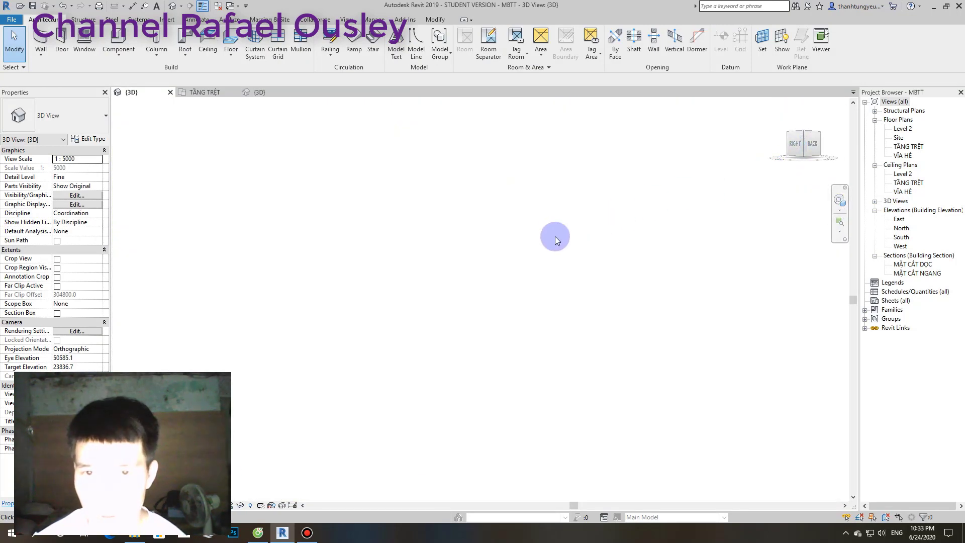
scroll(468, 311, "up", 2)
scroll(445, 307, "up", 2)
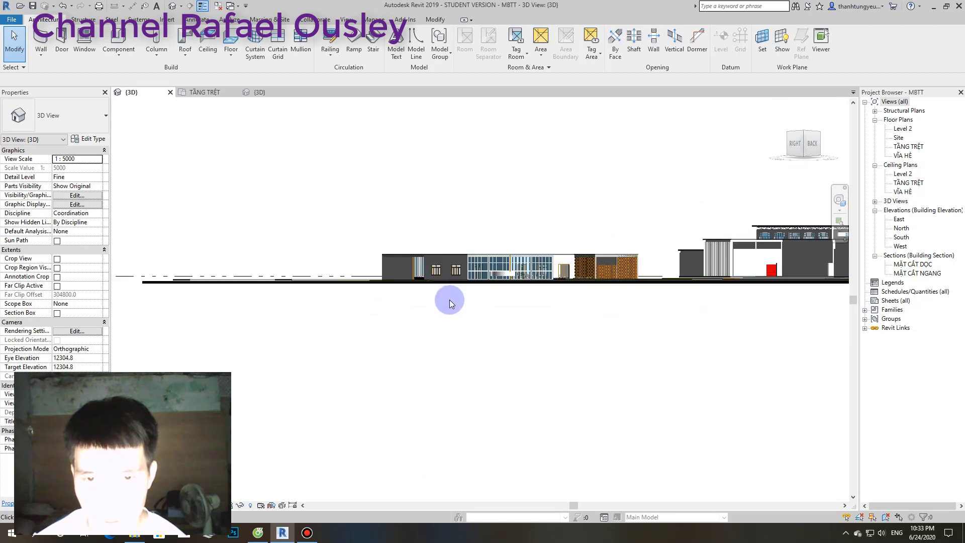
scroll(450, 300, "up", 1)
scroll(454, 301, "up", 1)
scroll(485, 287, "up", 2)
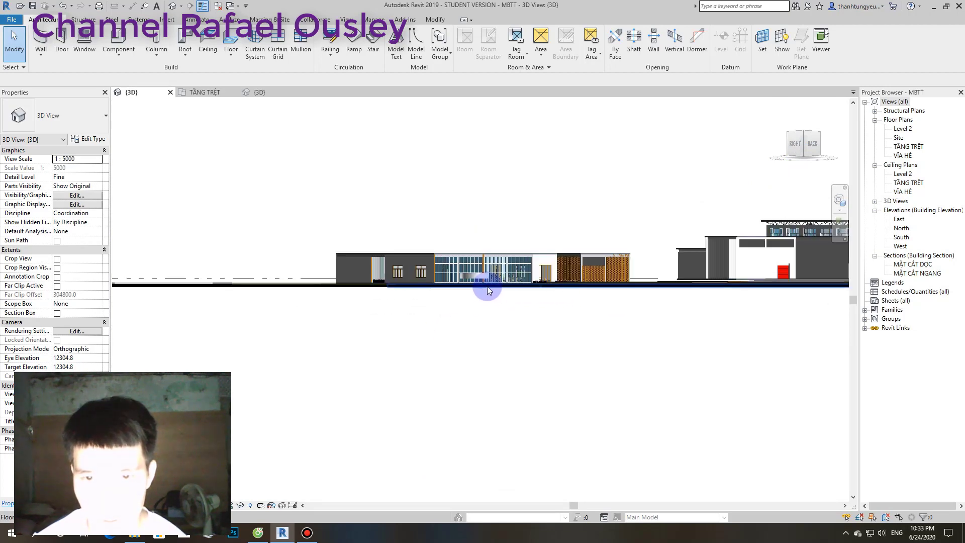
scroll(479, 280, "up", 2)
scroll(473, 278, "up", 1)
mouse_move(471, 279)
middle_mouse_down("shift")
mouse_move(452, 334)
mouse_move(455, 367)
mouse_move(489, 333)
mouse_move(576, 310)
mouse_move(594, 284)
mouse_move(556, 323)
mouse_move(629, 345)
mouse_move(569, 298)
middle_mouse_up("shift")
- Give both roundabout ring walls a VỈA HÈ base constraint and 900 unconnected height
left_click(595, 285)
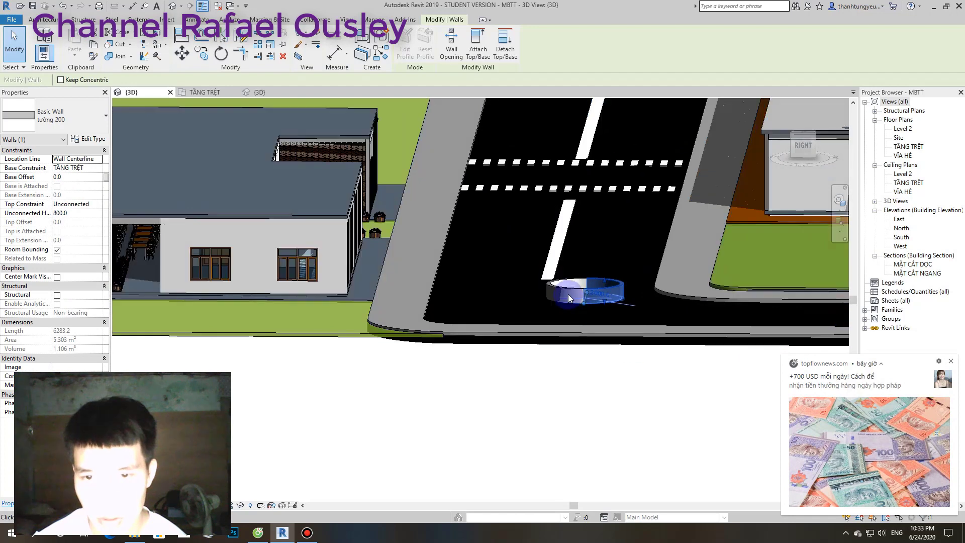
left_click(72, 213)
left_click_drag(72, 213, 34, 213)
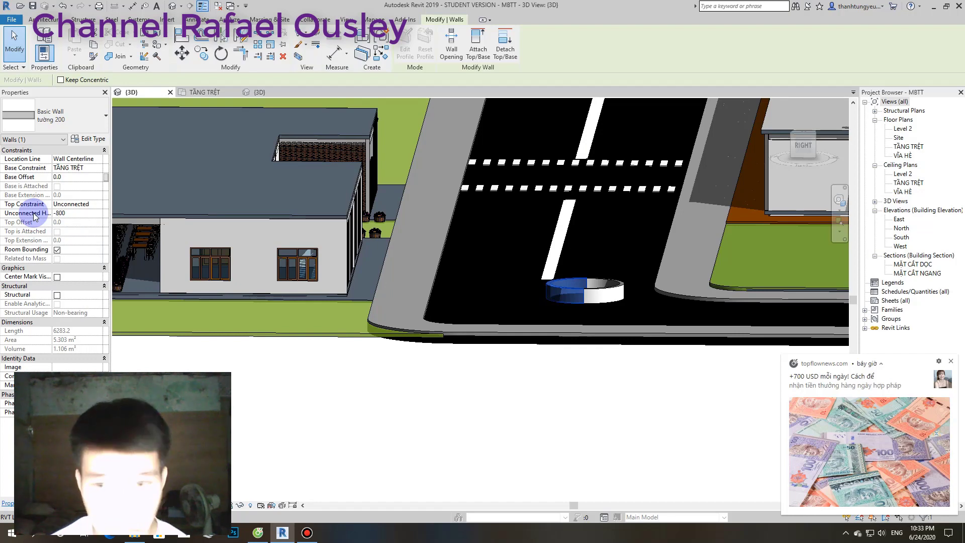
left_click(541, 278)
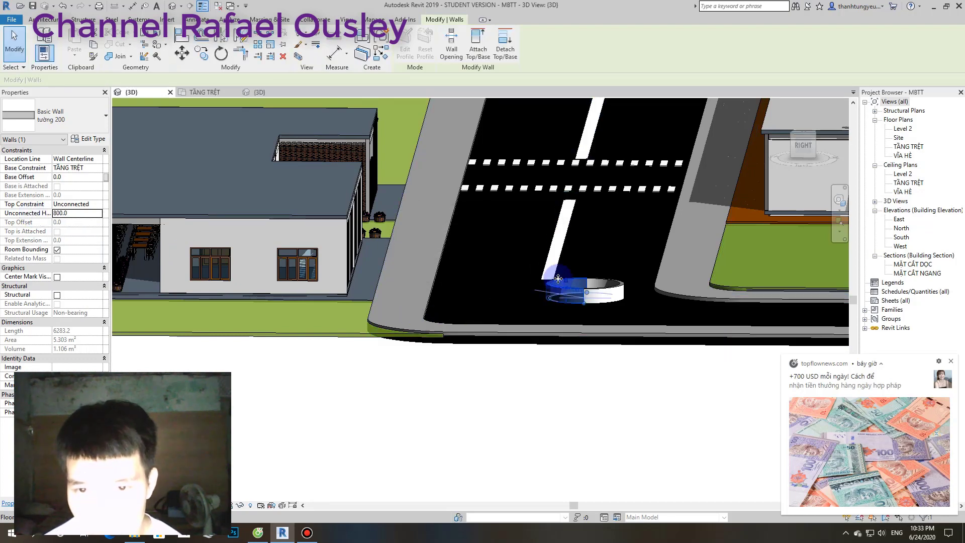
left_click(613, 294, "ctrl")
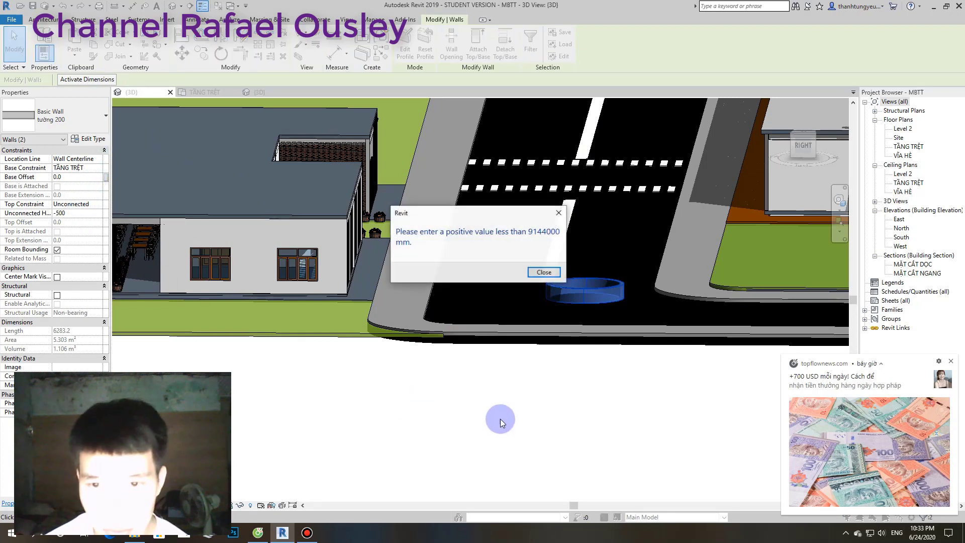
left_click(552, 275)
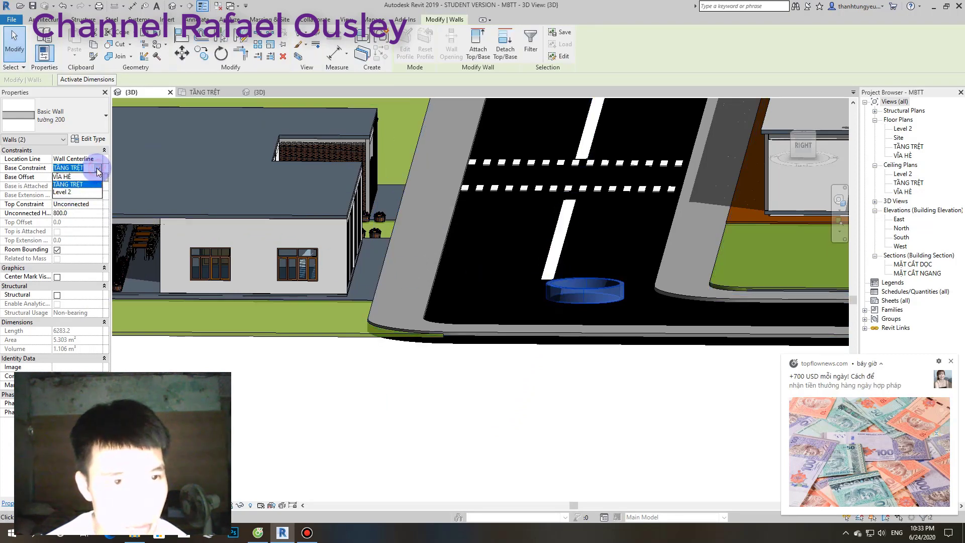
left_click(63, 177)
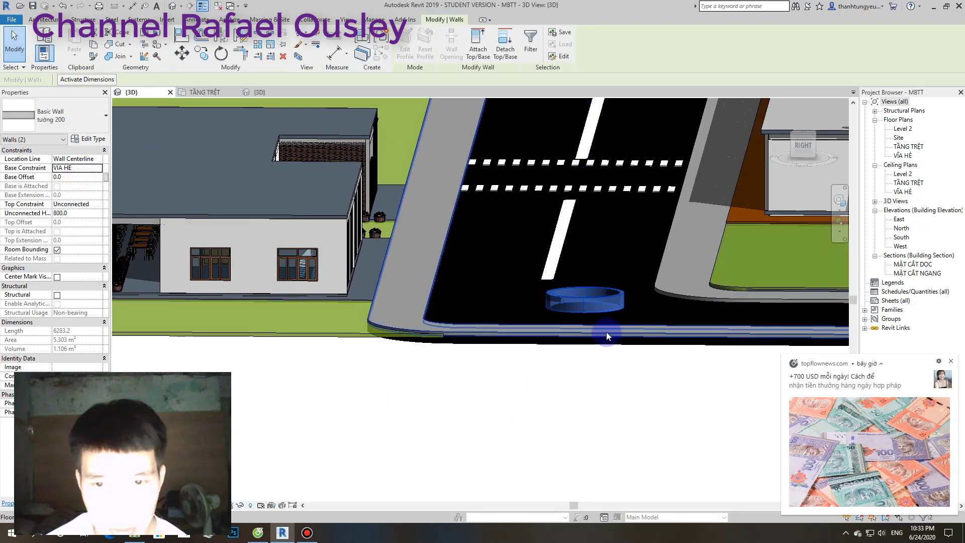
mouse_move(606, 332)
middle_mouse_down("shift")
mouse_move(612, 310)
mouse_move(603, 309)
middle_mouse_up("shift")
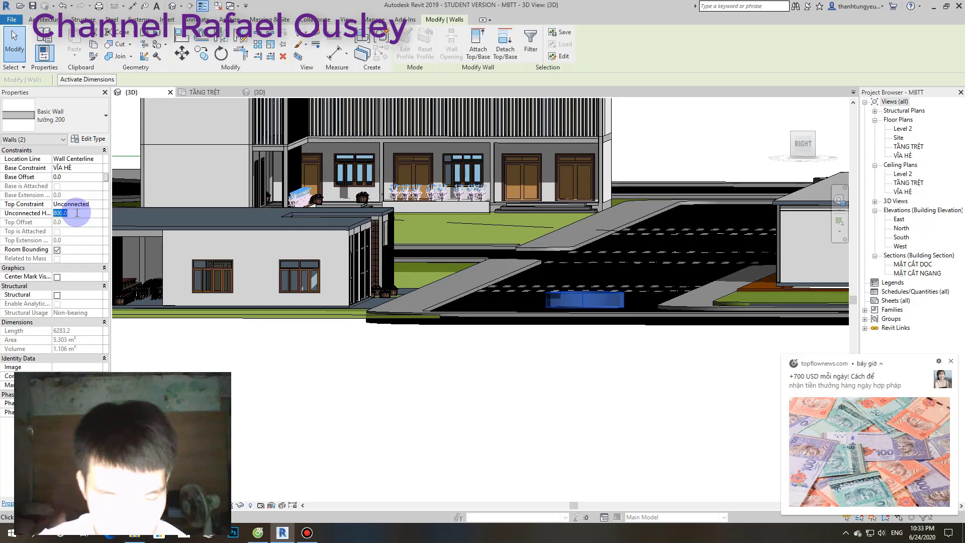
key("Return")
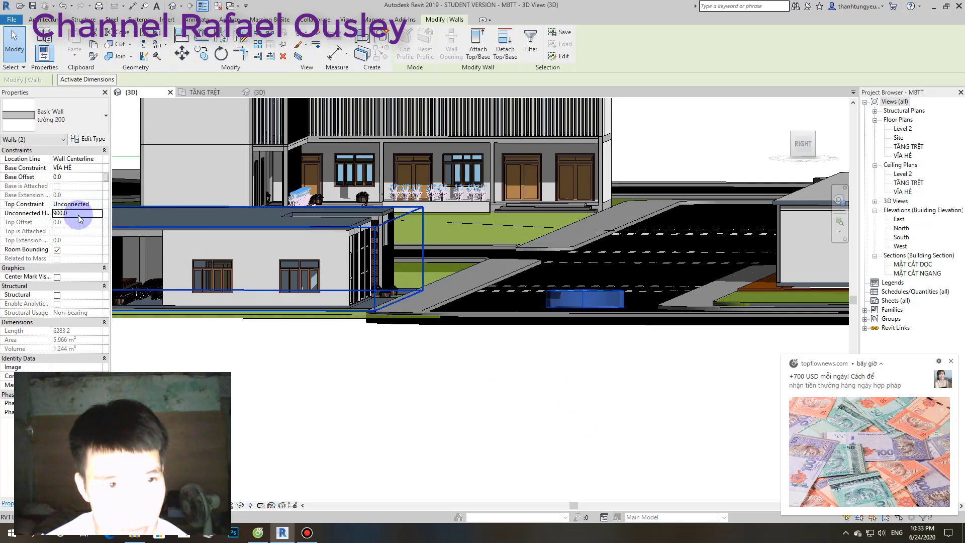
left_click(590, 362)
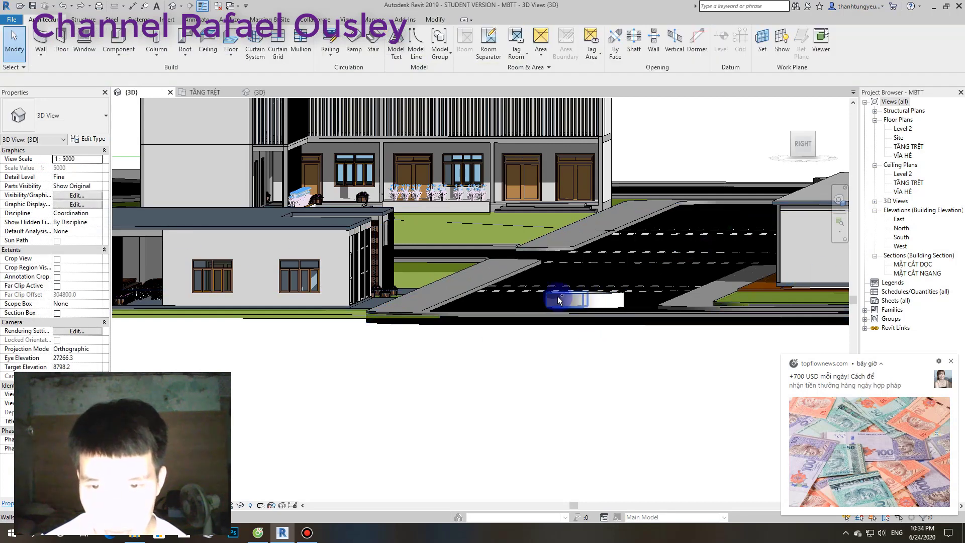
- Set the selected ring wall's base offset to -800 and deselect it
left_click(598, 300)
mouse_move(603, 297)
middle_mouse_down("shift")
mouse_move(735, 318)
mouse_move(713, 323)
middle_mouse_up("shift")
left_click(70, 177)
type("-800")
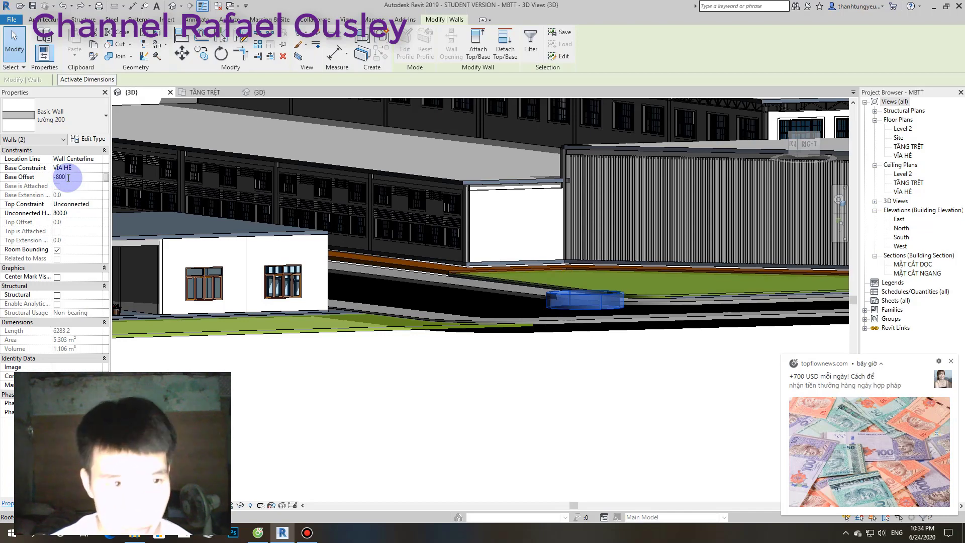
key("Return")
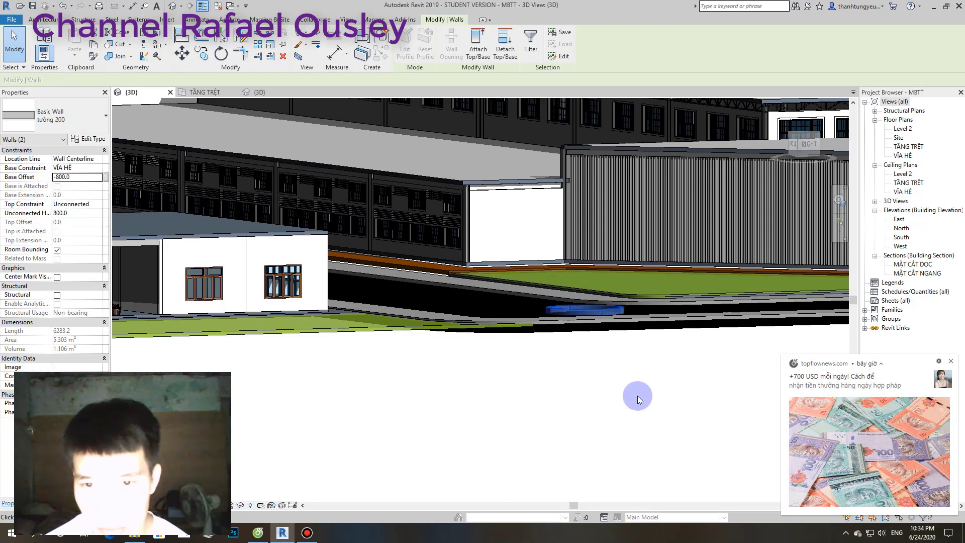
left_click(638, 395)
mouse_move(631, 395)
middle_mouse_down("shift")
mouse_move(586, 476)
mouse_move(618, 435)
mouse_move(724, 413)
mouse_move(790, 441)
mouse_move(668, 453)
mouse_move(194, 209)
middle_mouse_up("shift")
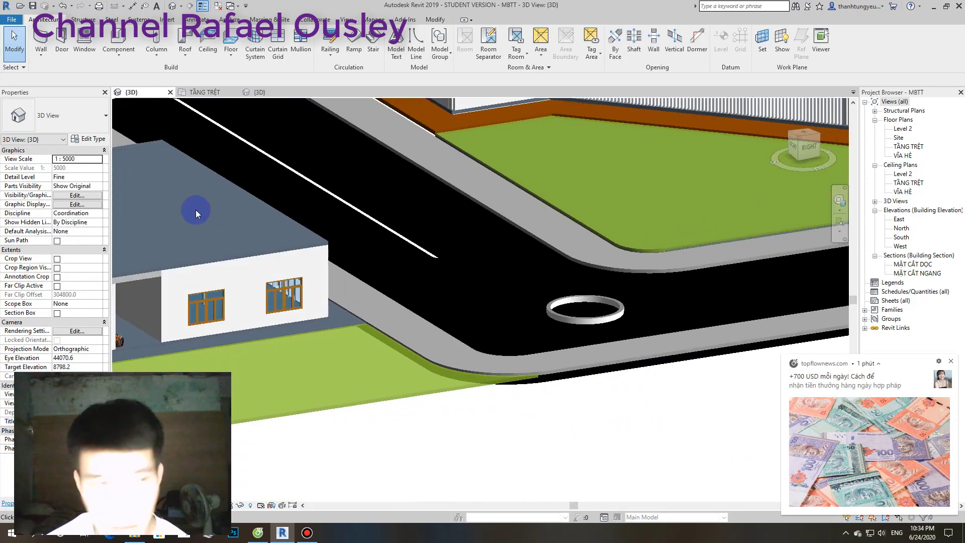
- Change both ring wall halves' base offset to -500 and orbit to check the result
left_click(582, 318)
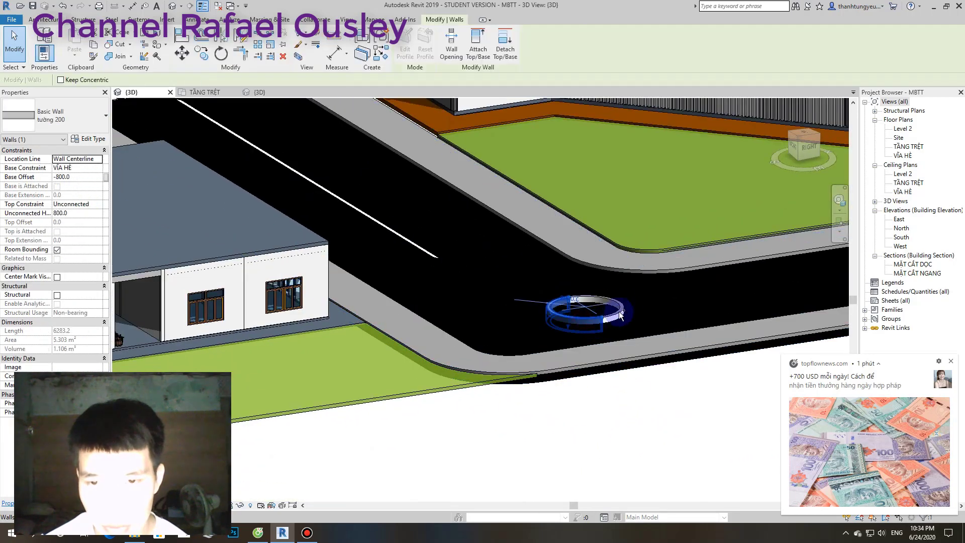
left_click(622, 309, "ctrl")
scroll(597, 308, "down", 3)
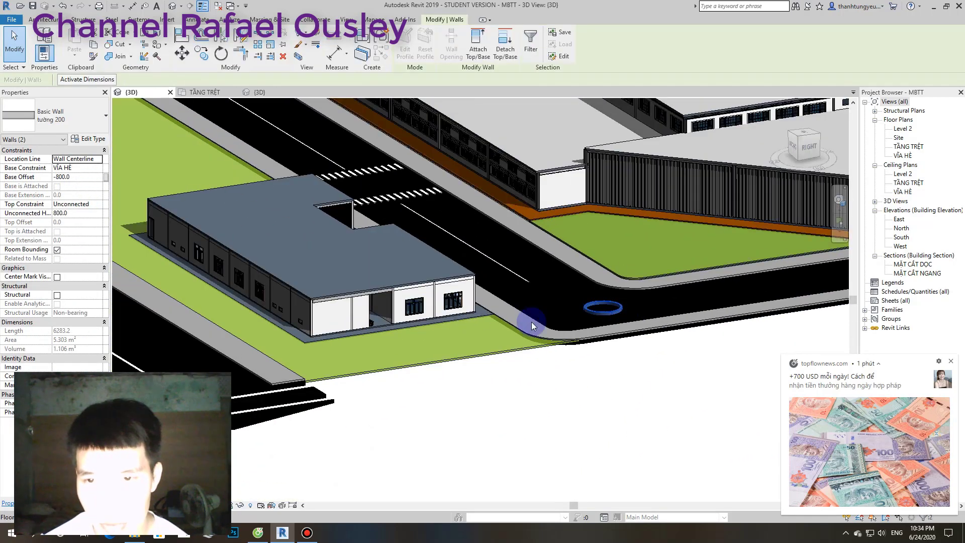
scroll(611, 314, "down", 2)
mouse_move(611, 315)
middle_mouse_down("shift")
mouse_move(551, 324)
mouse_move(618, 312)
middle_mouse_up("shift")
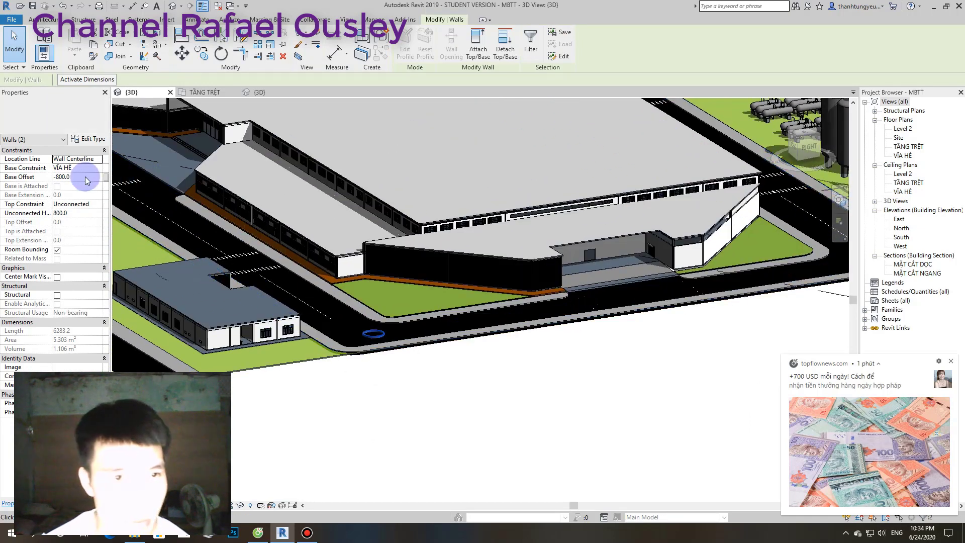
left_click(85, 176)
type("-500")
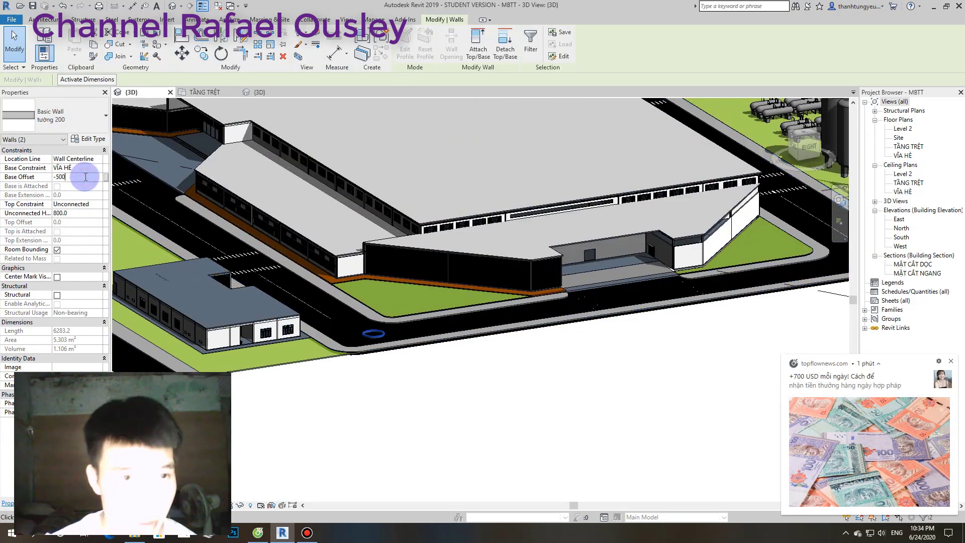
key("Return")
left_click(453, 405)
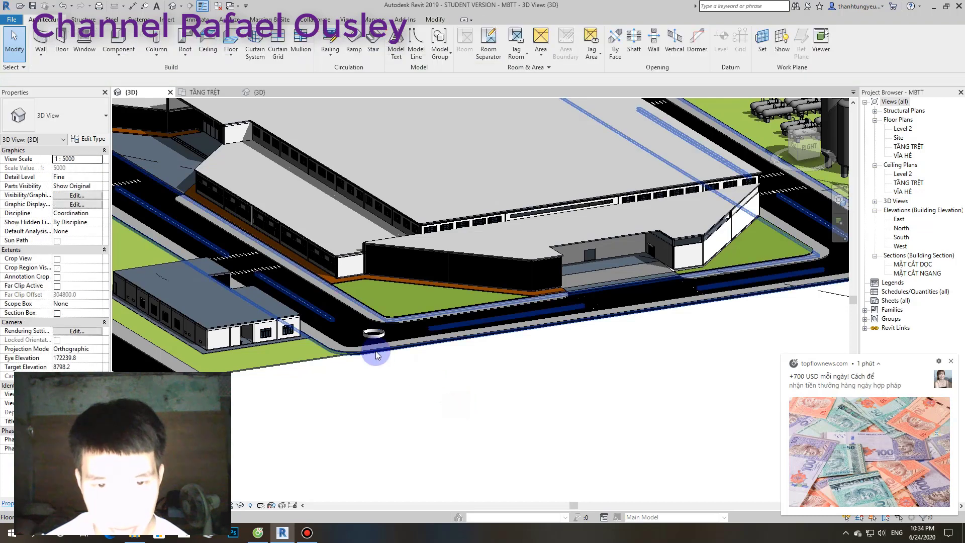
scroll(386, 319, "up", 5)
left_click(382, 316)
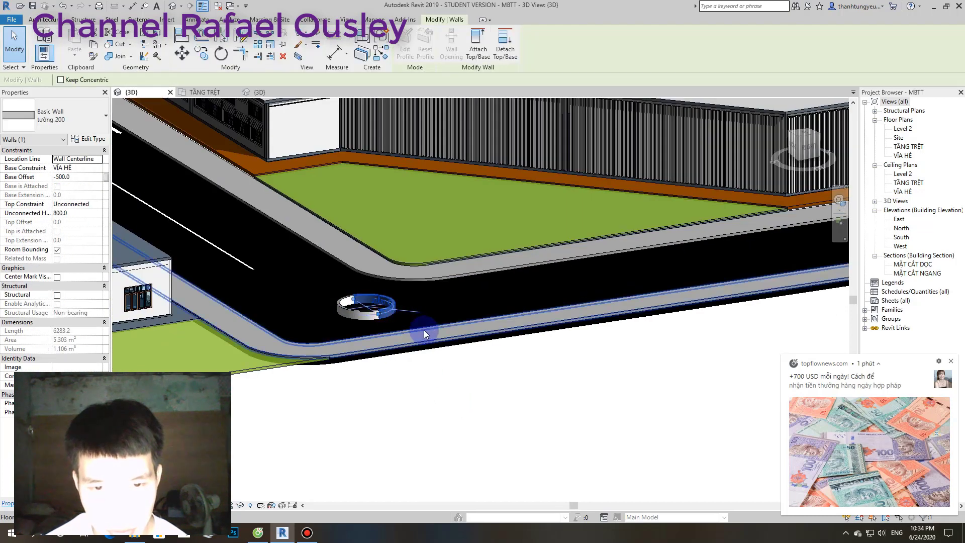
mouse_move(423, 330)
middle_mouse_down("shift")
mouse_move(388, 204)
mouse_move(399, 205)
mouse_move(399, 327)
mouse_move(371, 474)
mouse_move(393, 404)
middle_mouse_up("shift")
- In Cốc Cốc's Facebook, dismiss the topflownews notification with Xong and check the account menu
left_click(257, 532)
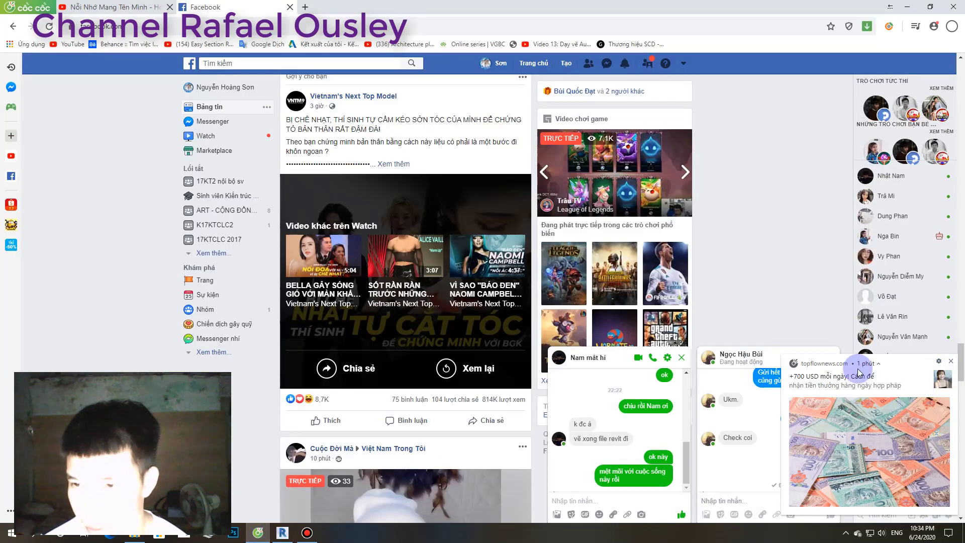
left_click(931, 362)
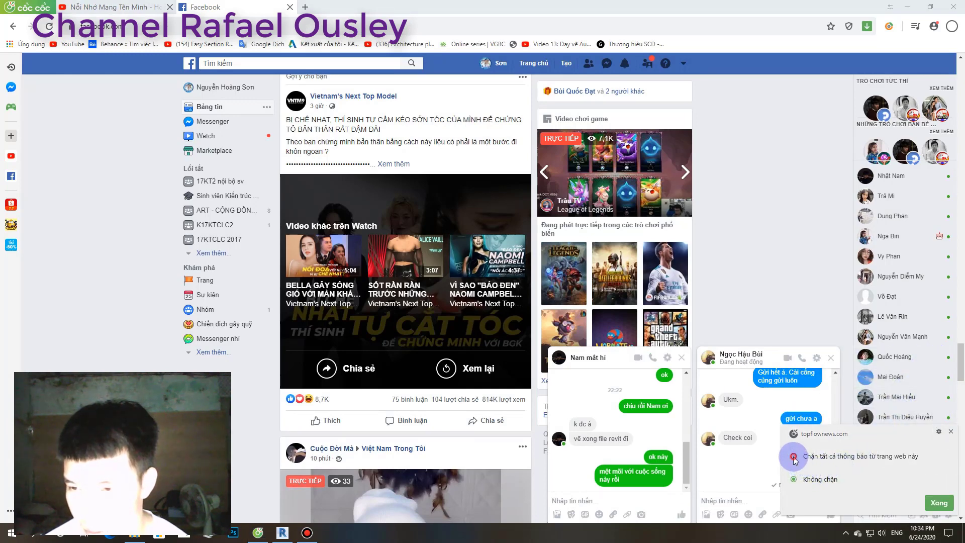
left_click(940, 504)
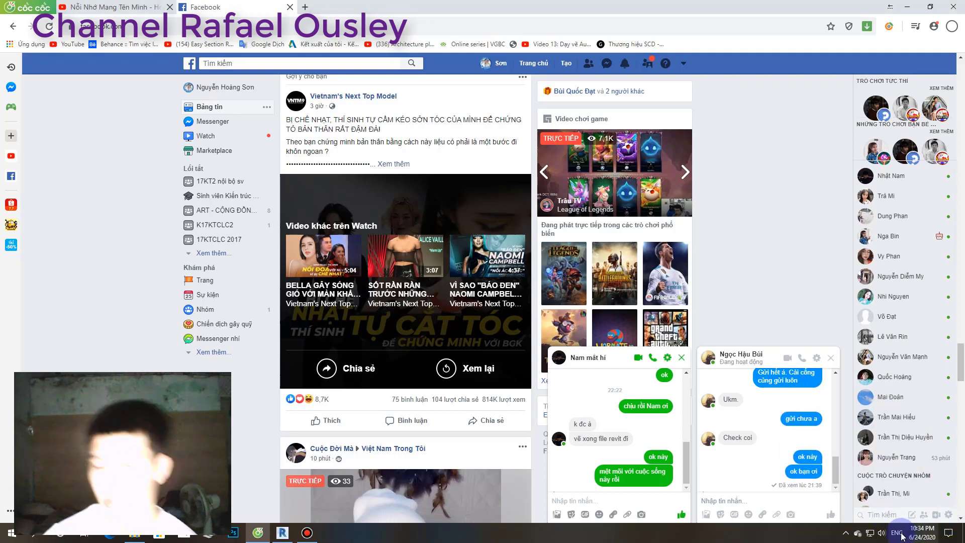
left_click(934, 27)
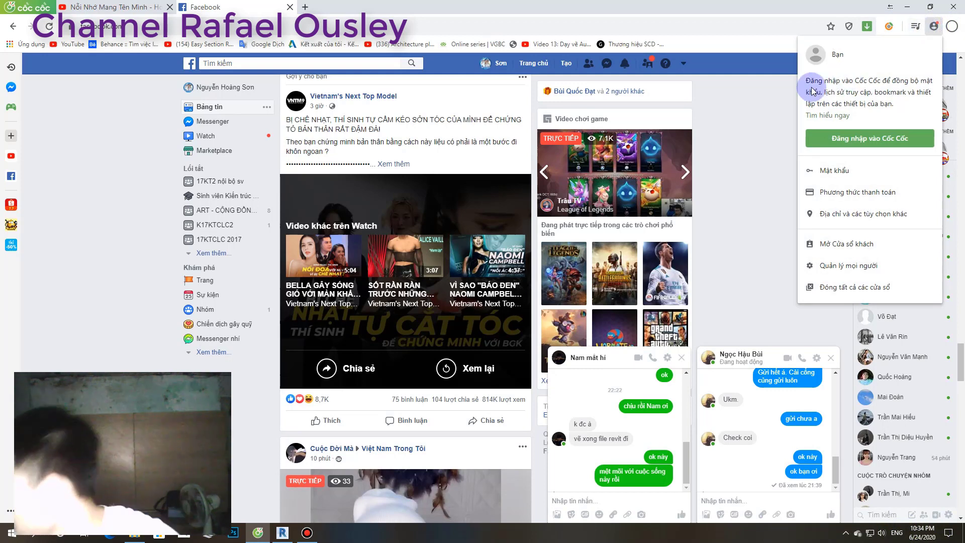
left_click(752, 186)
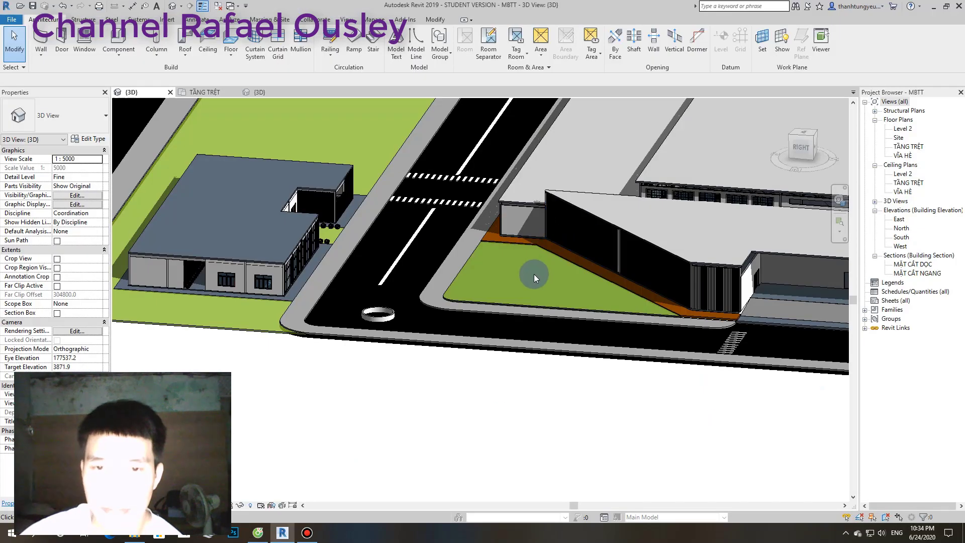
- Orbit back to the road and pick the two halves of its ring wall
mouse_move(588, 269)
middle_mouse_down("shift")
mouse_move(539, 344)
mouse_move(424, 319)
middle_mouse_up("shift")
scroll(339, 300, "up", 3)
scroll(339, 300, "down", 3)
scroll(601, 331, "up", 3)
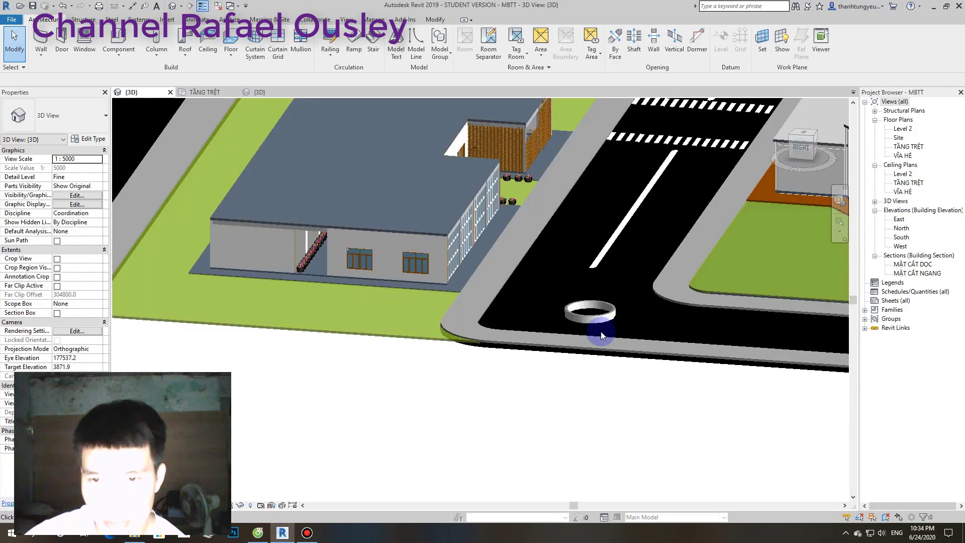
scroll(587, 312, "up", 2)
scroll(590, 306, "up", 1)
left_click(590, 307)
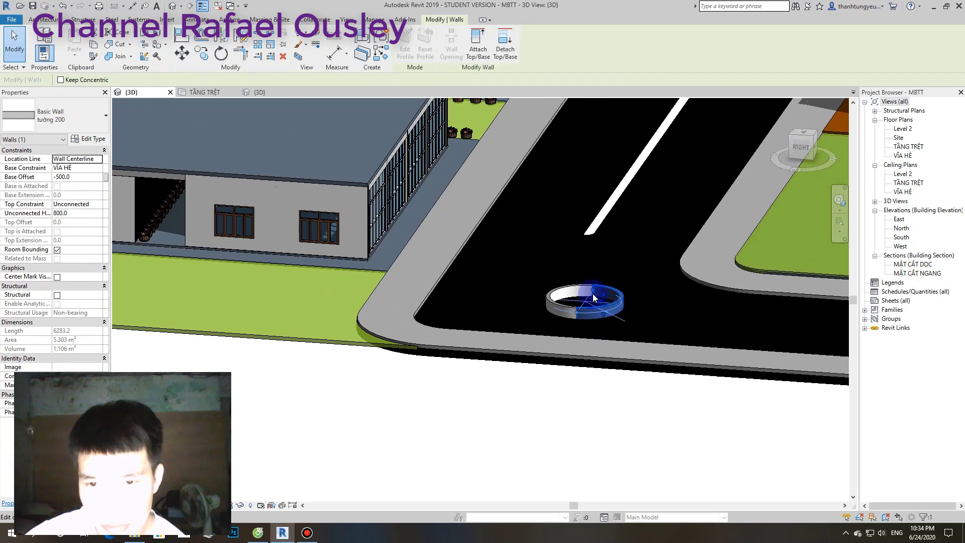
left_click(550, 303, "ctrl")
scroll(553, 314, "down", 3)
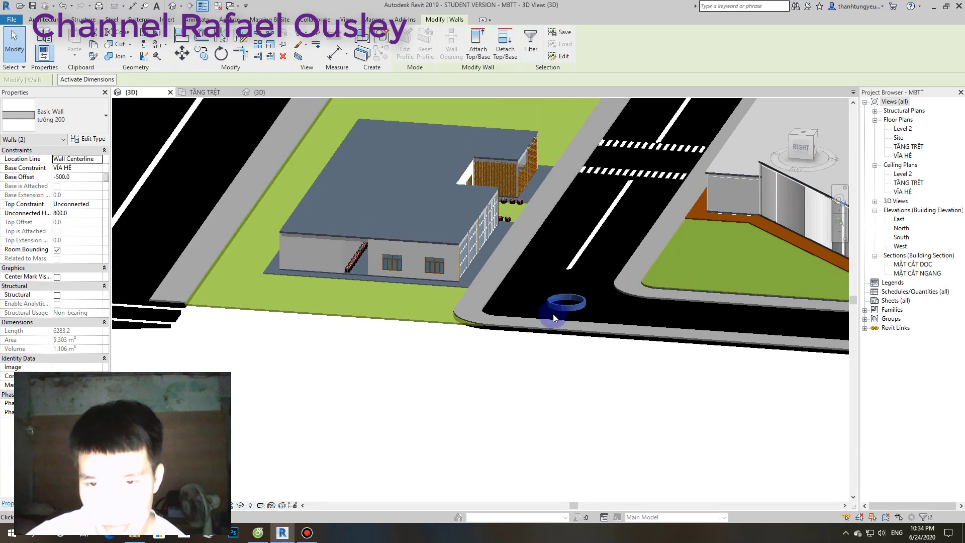
scroll(487, 334, "down", 2)
scroll(466, 342, "up", 2)
left_click(467, 342)
- Select the ring walls along the road, including another ring further along
scroll(347, 324, "up", 3)
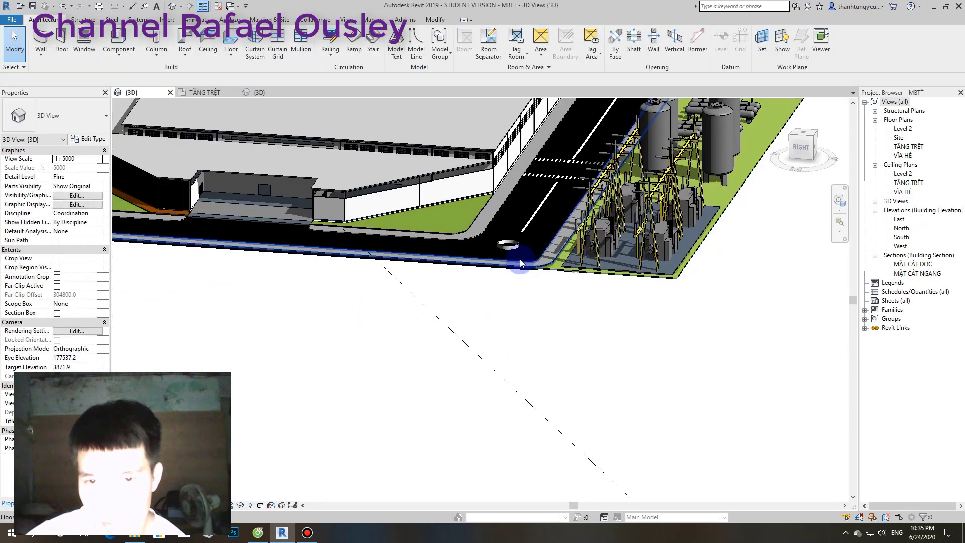
scroll(452, 252, "up", 2)
mouse_move(500, 255)
middle_mouse_down("shift")
mouse_move(523, 173)
mouse_move(510, 240)
mouse_move(523, 227)
mouse_move(467, 370)
mouse_move(509, 269)
middle_mouse_up("shift")
left_click(523, 222)
scroll(505, 233, "down", 4)
scroll(509, 269, "down", 2)
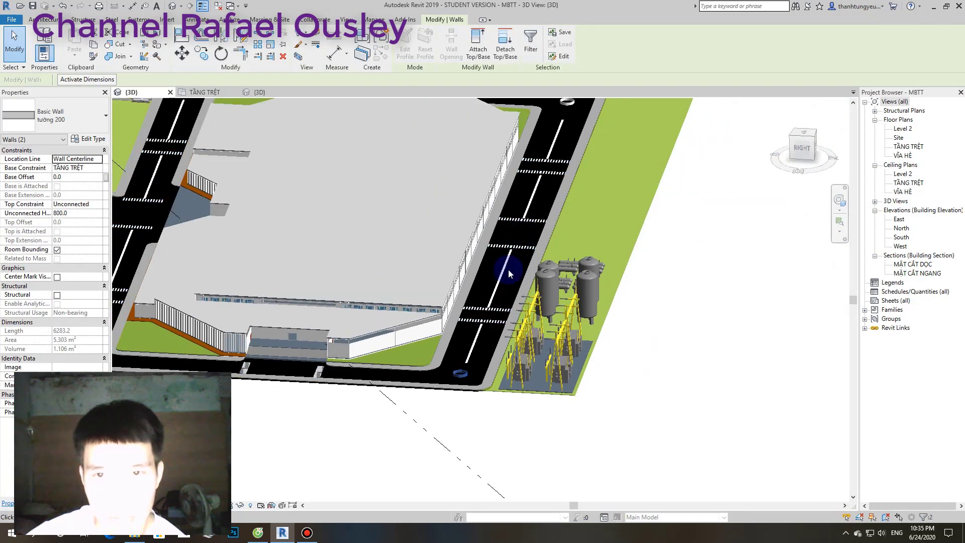
scroll(457, 382, "up", 3)
scroll(501, 292, "up", 3)
scroll(475, 339, "up", 3)
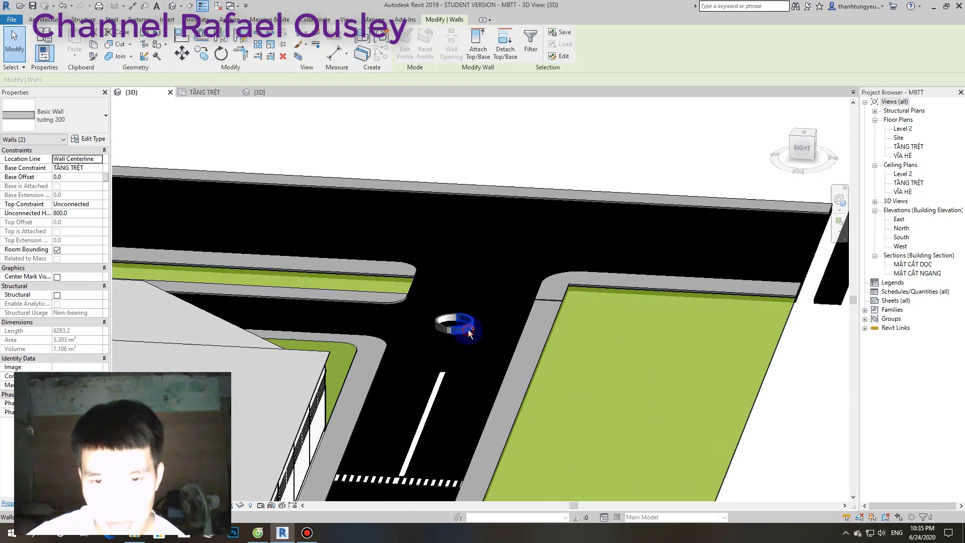
mouse_move(439, 346)
middle_mouse_down()
mouse_move(345, 259)
mouse_move(722, 291)
mouse_move(390, 291)
middle_mouse_up()
left_click(322, 287, "ctrl")
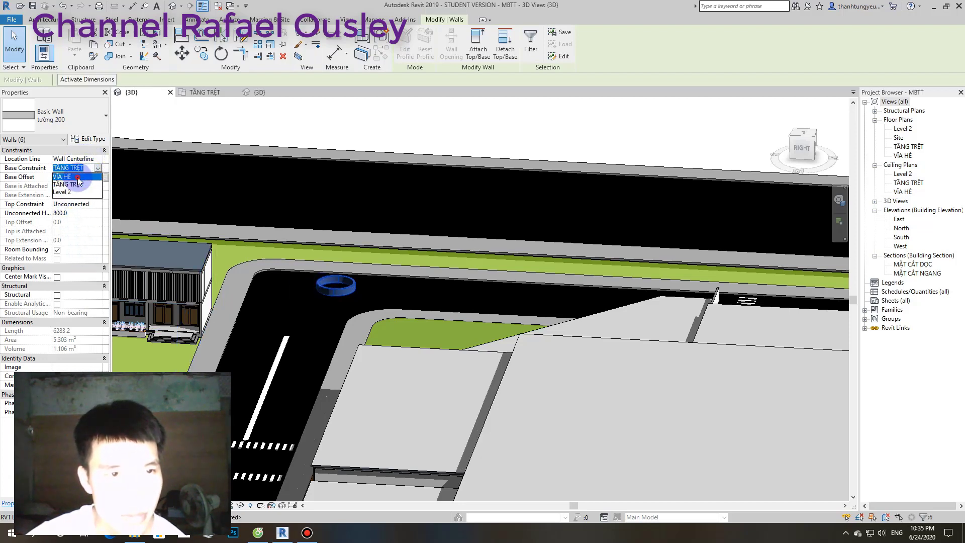
- Base the six walls on VỈA HÈ at -500, then select both large-ring halves
left_click(78, 177)
type("-500")
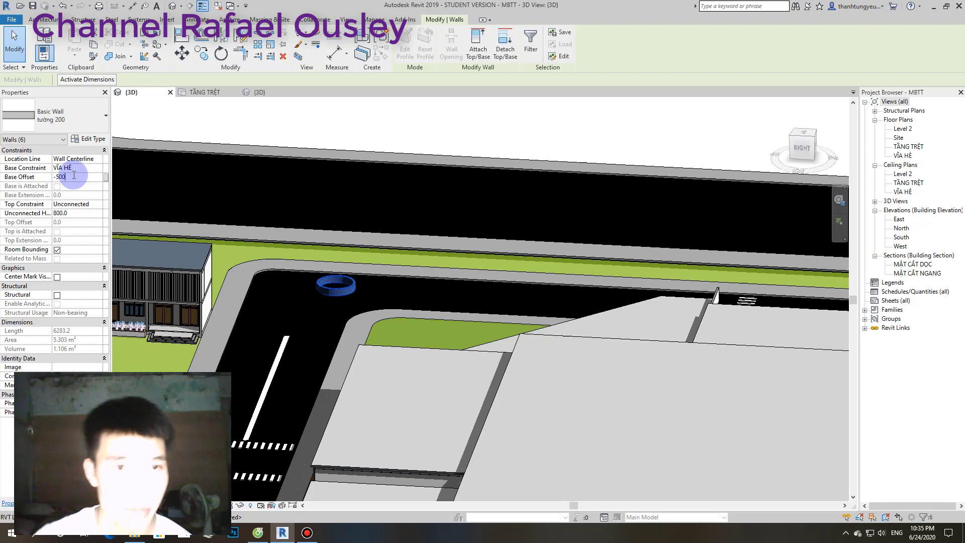
scroll(342, 258, "down", 3)
mouse_move(408, 165)
middle_mouse_down()
mouse_move(416, 197)
mouse_move(391, 173)
middle_mouse_up()
key("Escape")
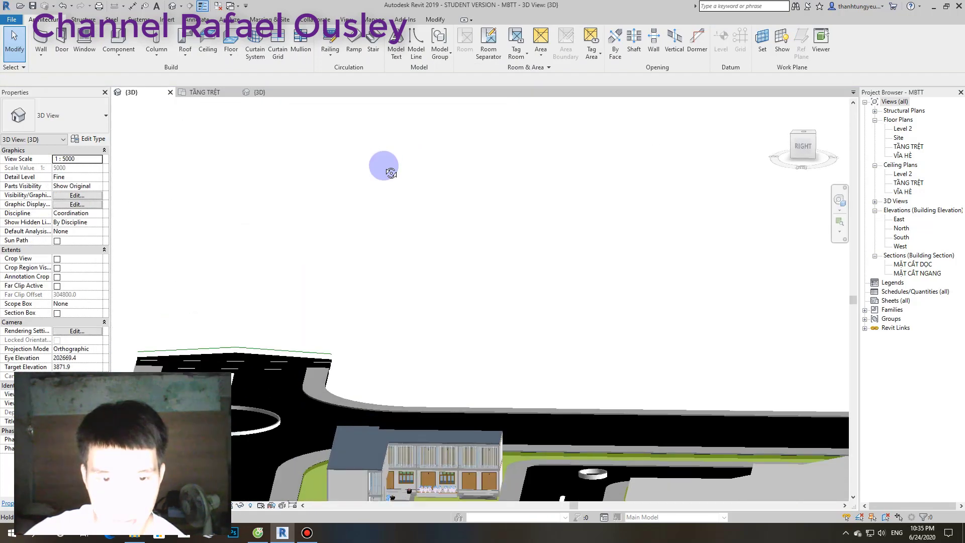
scroll(439, 286, "up", 3)
scroll(470, 263, "up", 2)
scroll(457, 245, "up", 2)
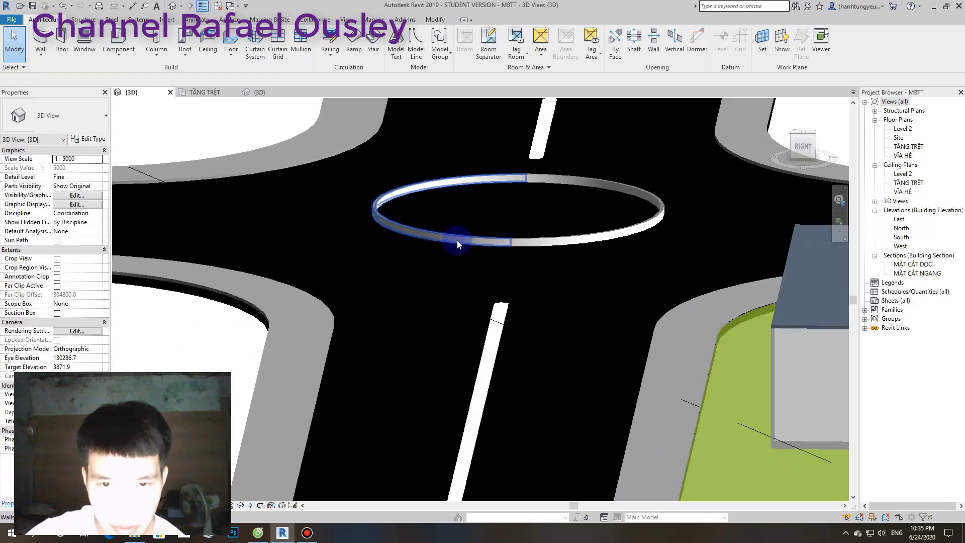
left_click(456, 237)
mouse_move(457, 255)
middle_mouse_down("shift")
mouse_move(475, 201)
mouse_move(566, 216)
middle_mouse_up("shift")
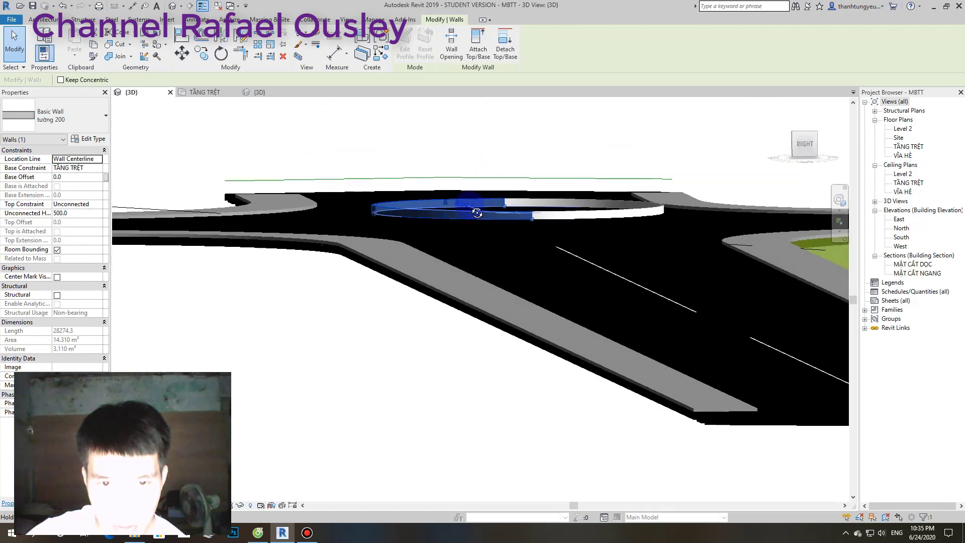
left_click(577, 217, "ctrl")
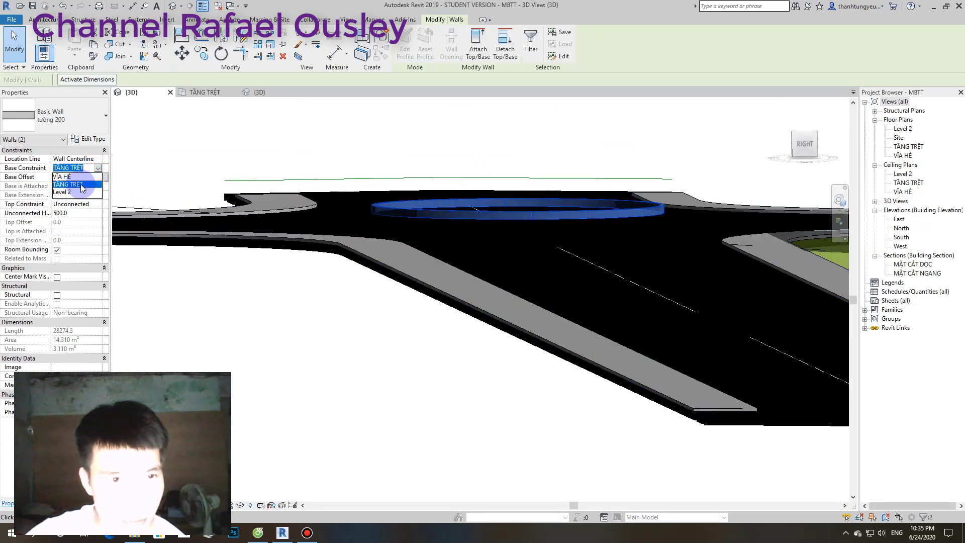
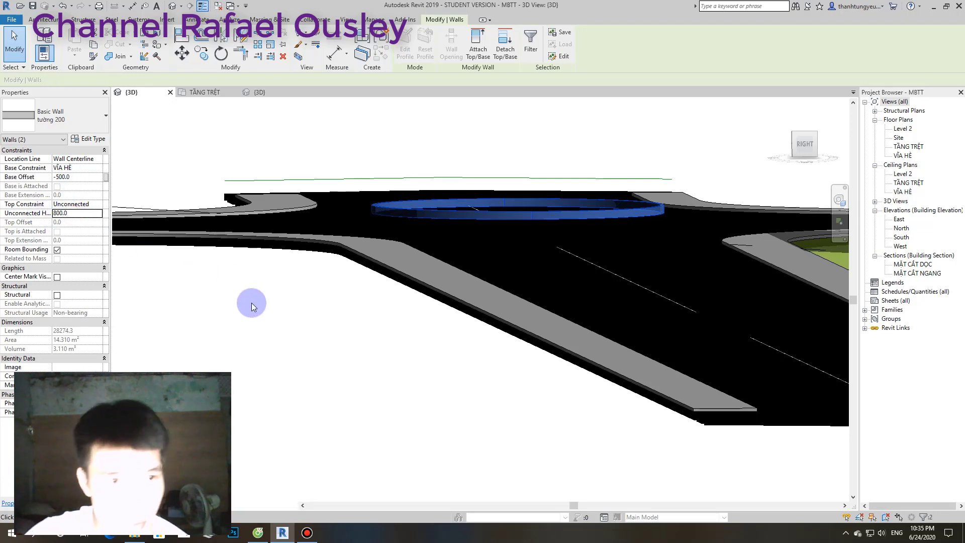
- Apply the ring wall's 800 Unconnected Height, then view the model edge-on from the ViewCube Back face
left_click(297, 327)
scroll(384, 334, "up", 5)
scroll(356, 364, "down", 5)
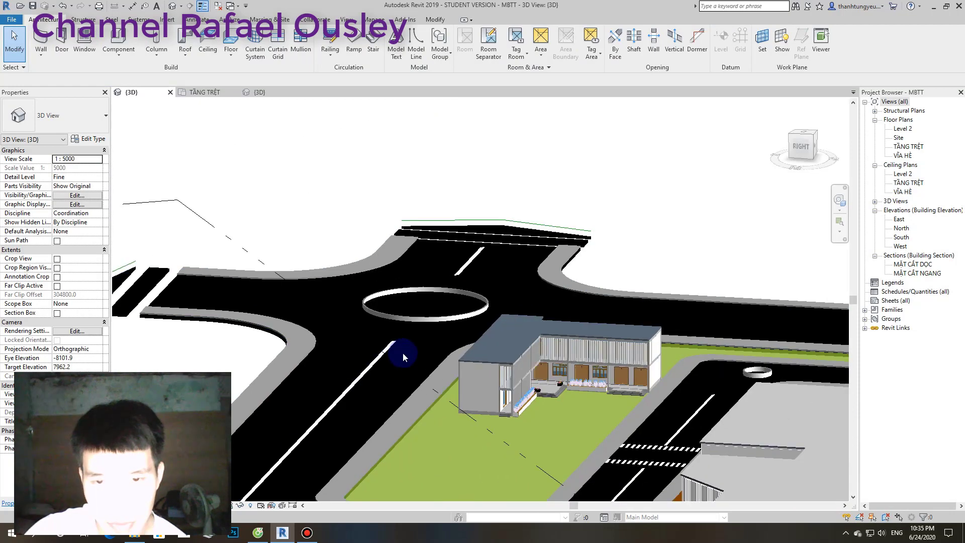
mouse_move(403, 352)
middle_mouse_down("shift")
mouse_move(373, 430)
mouse_move(423, 215)
mouse_move(409, 367)
mouse_move(345, 205)
mouse_move(408, 246)
mouse_move(397, 227)
mouse_move(553, 191)
middle_mouse_up("shift")
left_click(804, 146)
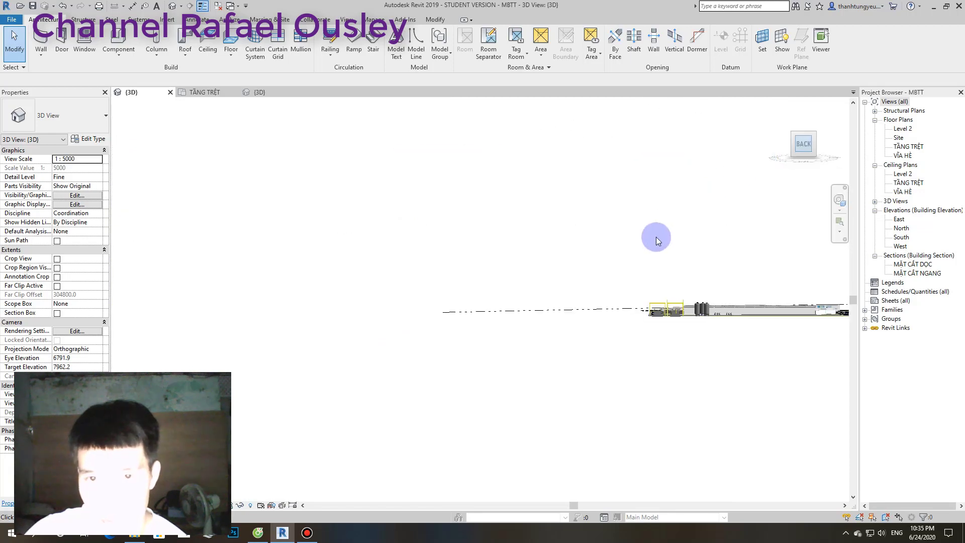
- Orbit and zoom to an overhead view of the whole site
scroll(366, 312, "up", 2)
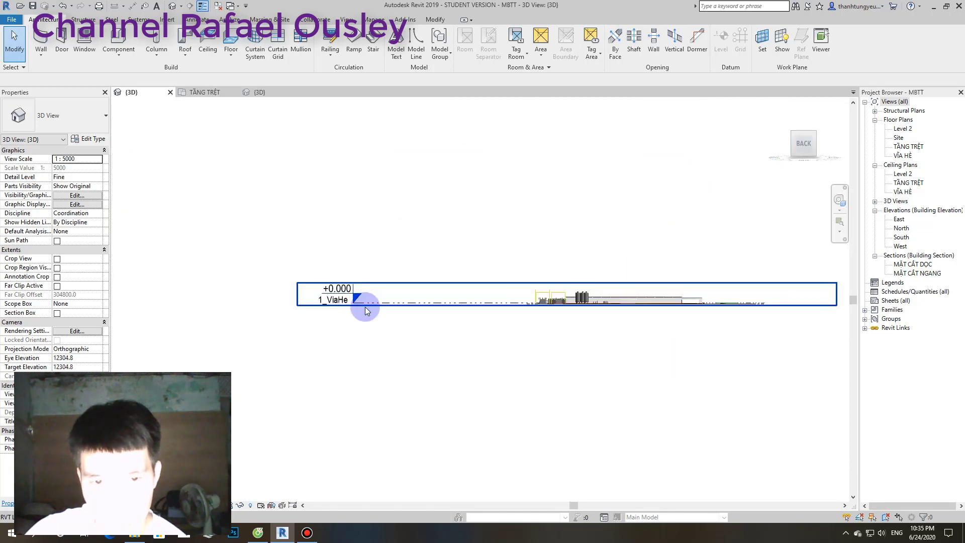
scroll(362, 306, "up", 2)
scroll(371, 297, "up", 1)
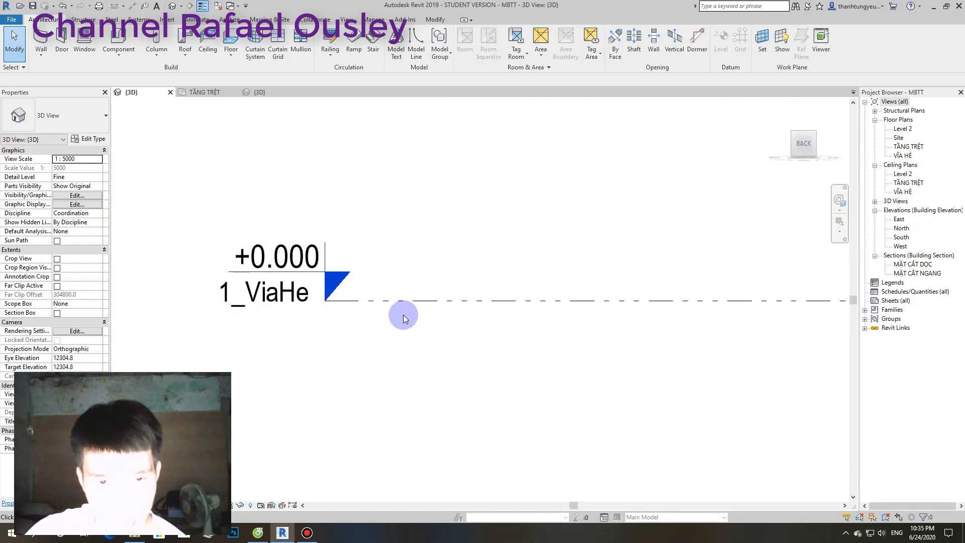
middle_click_drag(429, 343, 397, 411, "shift")
scroll(382, 352, "down", 2)
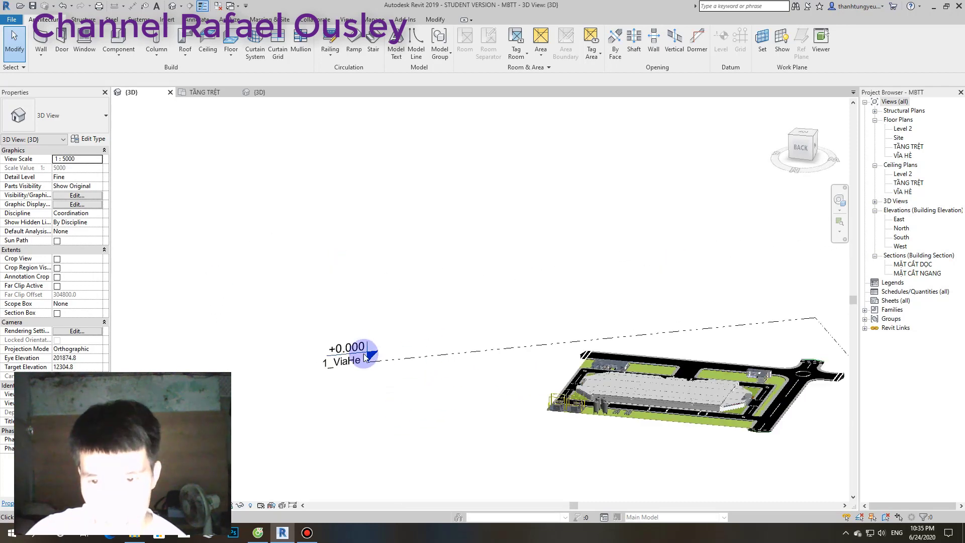
middle_click_drag(382, 351, 686, 346, "shift")
scroll(491, 319, "up", 1)
scroll(488, 352, "up", 2)
scroll(482, 402, "up", 1)
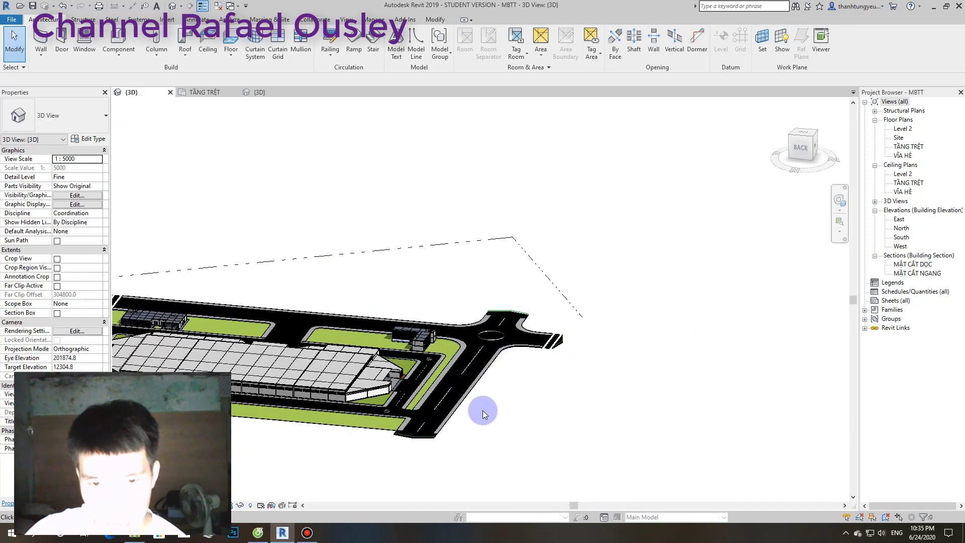
scroll(455, 419, "up", 1)
- Orbit along the road and ring wall, then return to the Back edge-on view to check levels
mouse_move(451, 422)
middle_mouse_down("shift")
mouse_move(611, 388)
mouse_move(685, 360)
mouse_move(612, 423)
middle_mouse_up("shift")
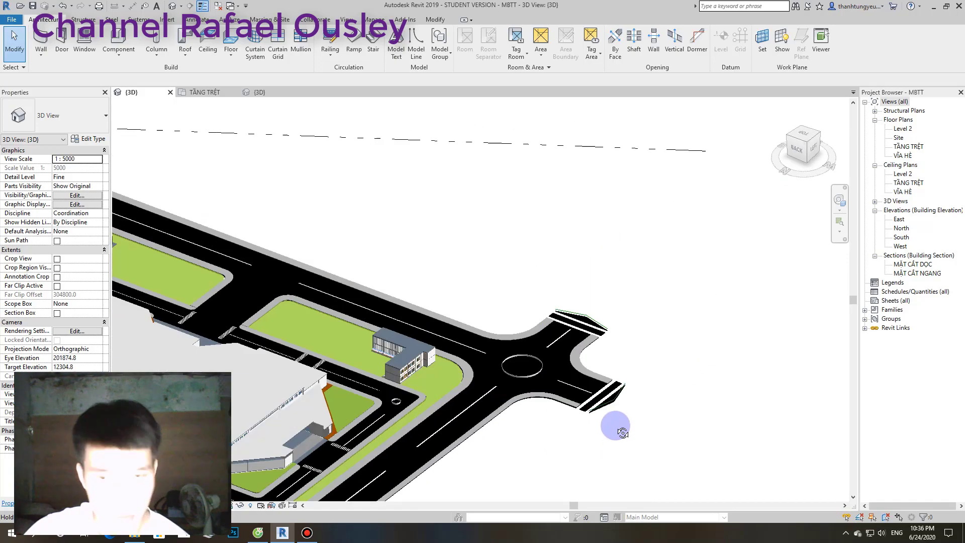
scroll(363, 404, "up", 3)
scroll(364, 405, "down", 3)
mouse_move(364, 406)
middle_mouse_down("shift")
mouse_move(797, 280)
mouse_move(689, 328)
mouse_move(534, 334)
mouse_move(568, 484)
middle_mouse_up("shift")
scroll(457, 221, "down", 5)
scroll(482, 351, "up", 1)
scroll(503, 326, "up", 1)
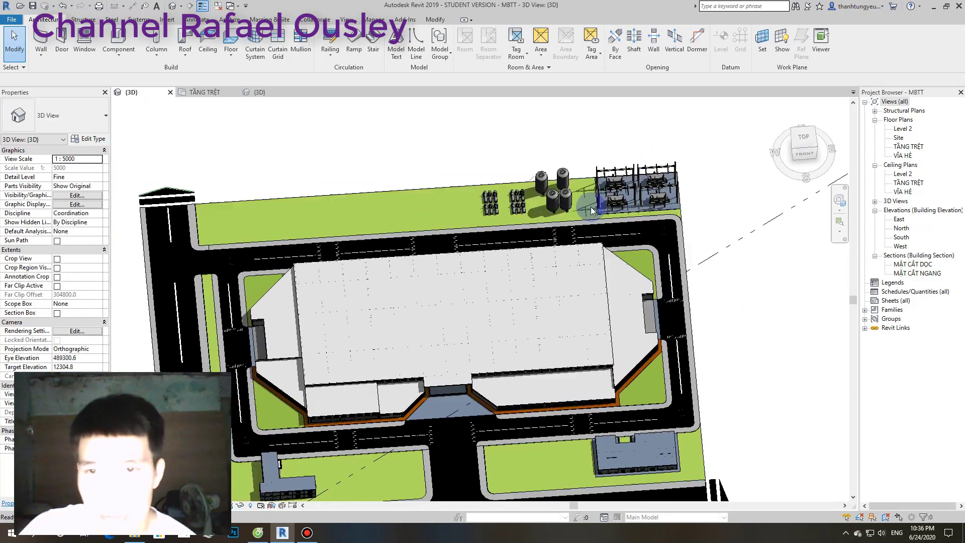
scroll(584, 219, "up", 2)
scroll(584, 219, "up", 2)
mouse_move(602, 195)
middle_mouse_down("shift")
mouse_move(639, 276)
mouse_move(560, 282)
middle_mouse_up("shift")
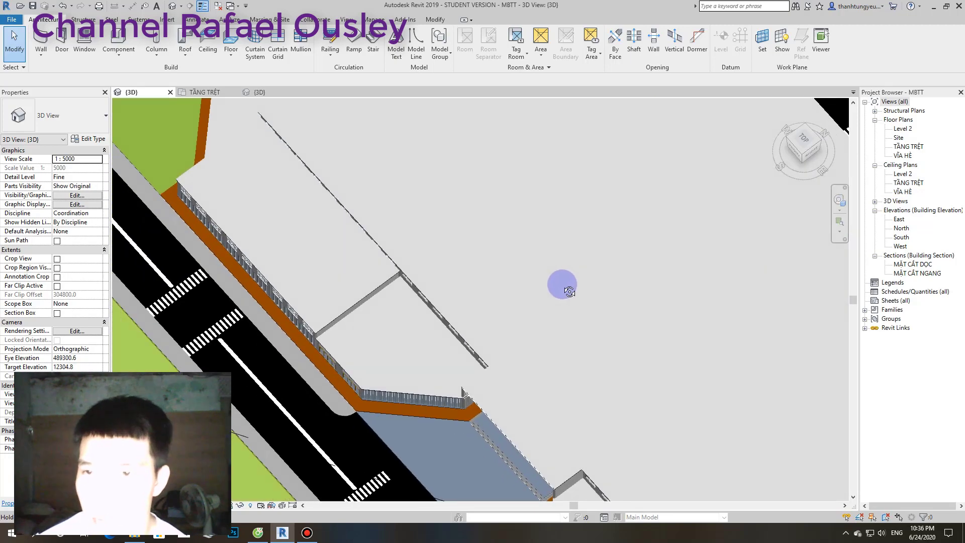
left_click(826, 138)
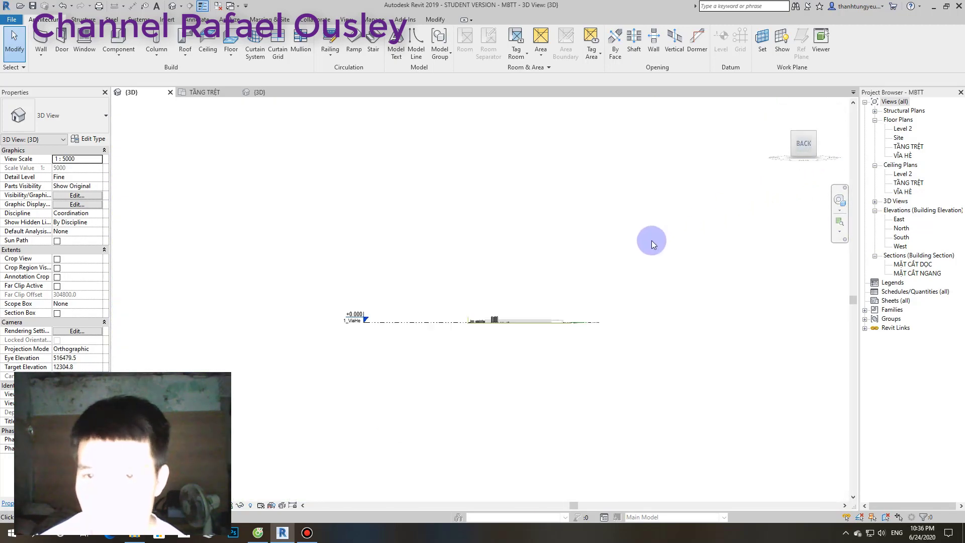
- Raise the left transformer and gantry crane to a 200 Offset, then orbit to inspect it
scroll(486, 305, "up", 2)
scroll(478, 312, "up", 3)
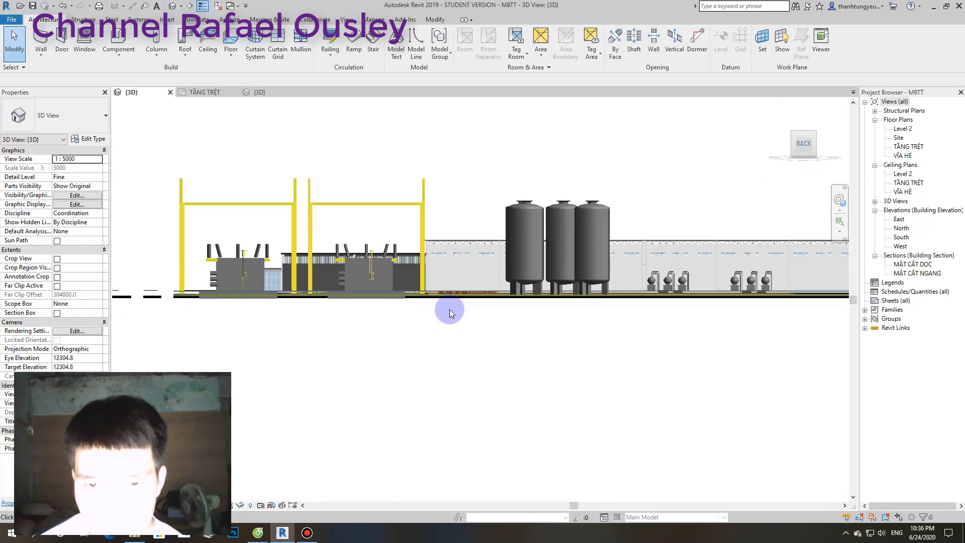
scroll(450, 309, "up", 3)
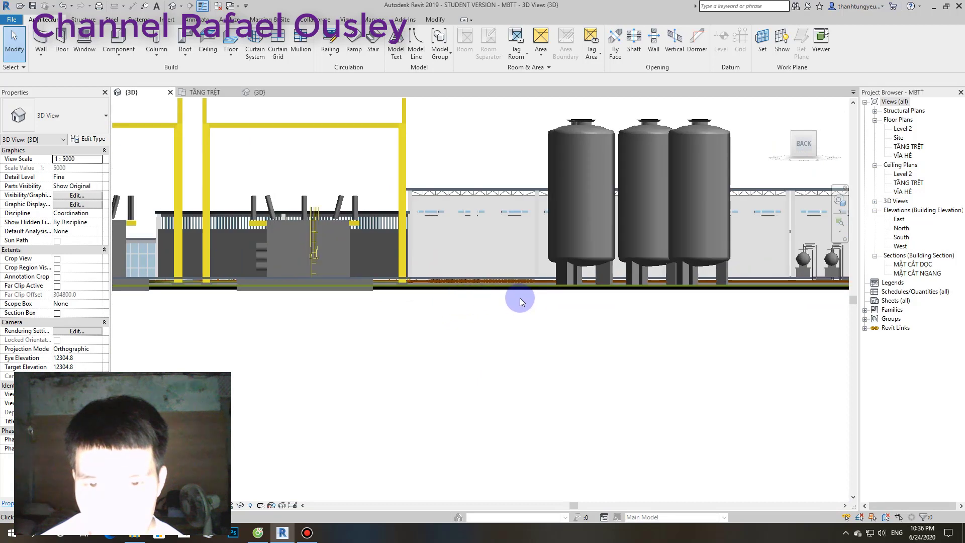
left_click(319, 290)
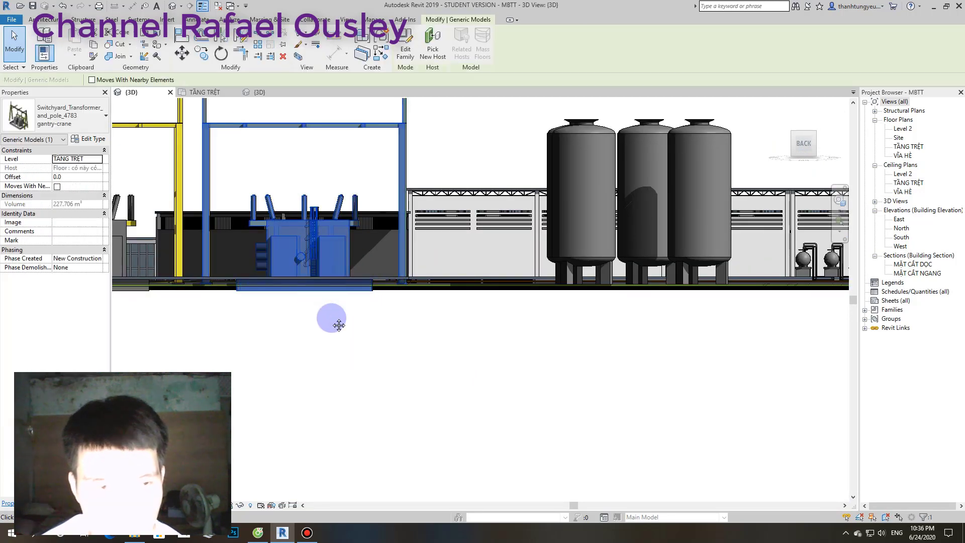
mouse_move(339, 325)
middle_mouse_down()
mouse_move(405, 327)
mouse_move(390, 332)
middle_mouse_up()
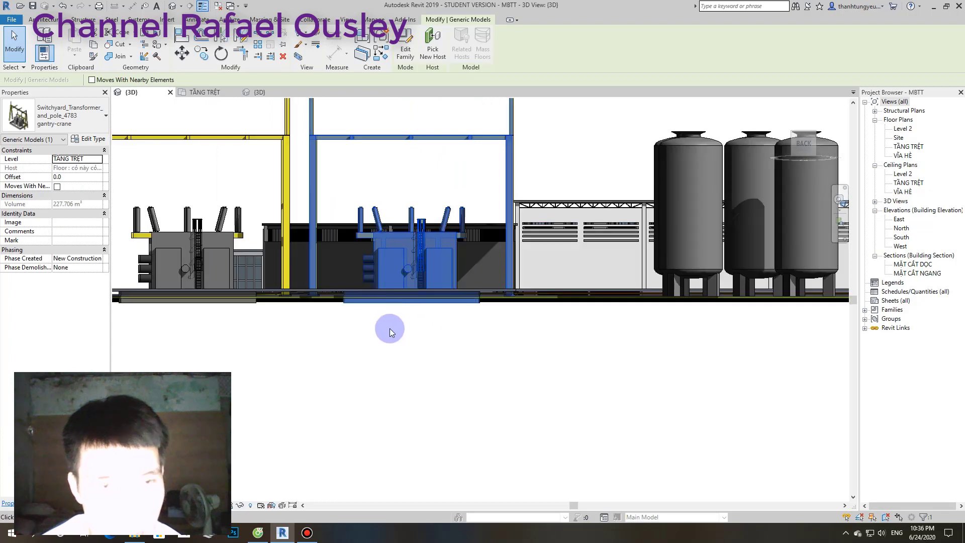
left_click(292, 349)
left_click(286, 275)
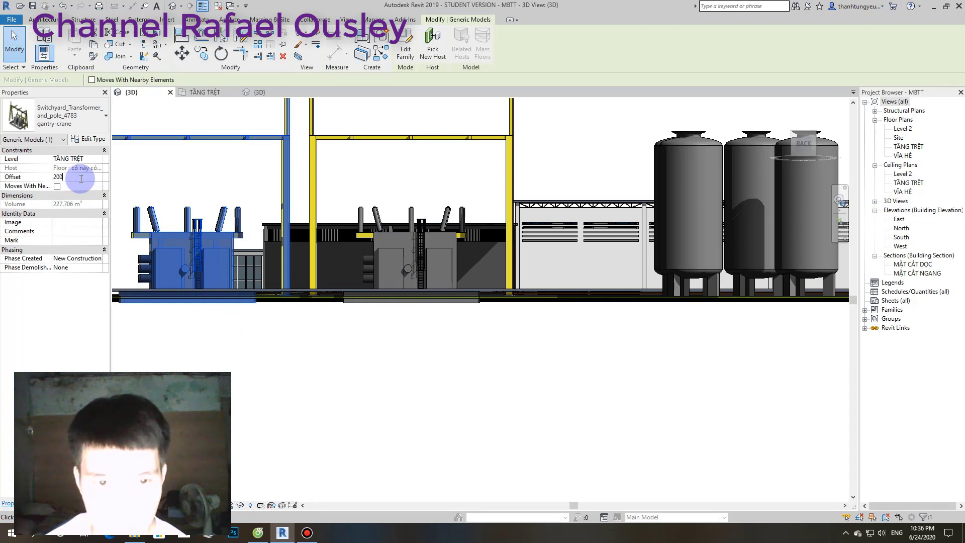
left_click(246, 373)
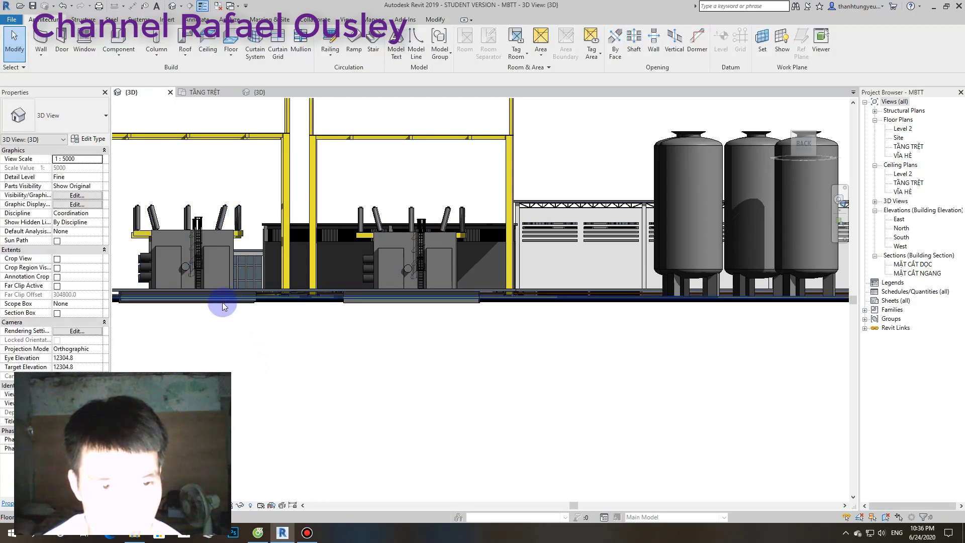
mouse_move(252, 359)
middle_mouse_down("shift")
mouse_move(438, 459)
mouse_move(373, 401)
mouse_move(351, 360)
middle_mouse_up("shift")
left_click(340, 359)
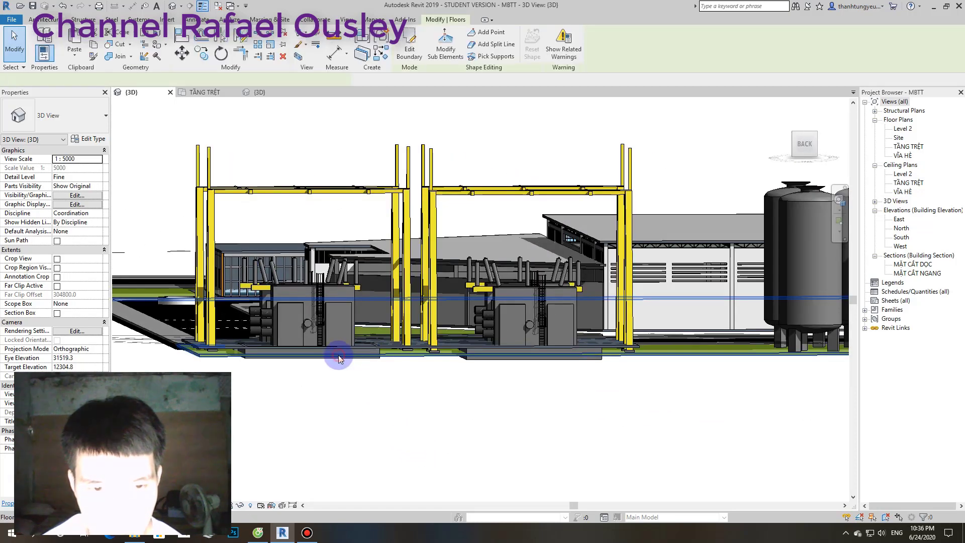
left_click(383, 414)
middle_click_drag(438, 424, 397, 311, "shift")
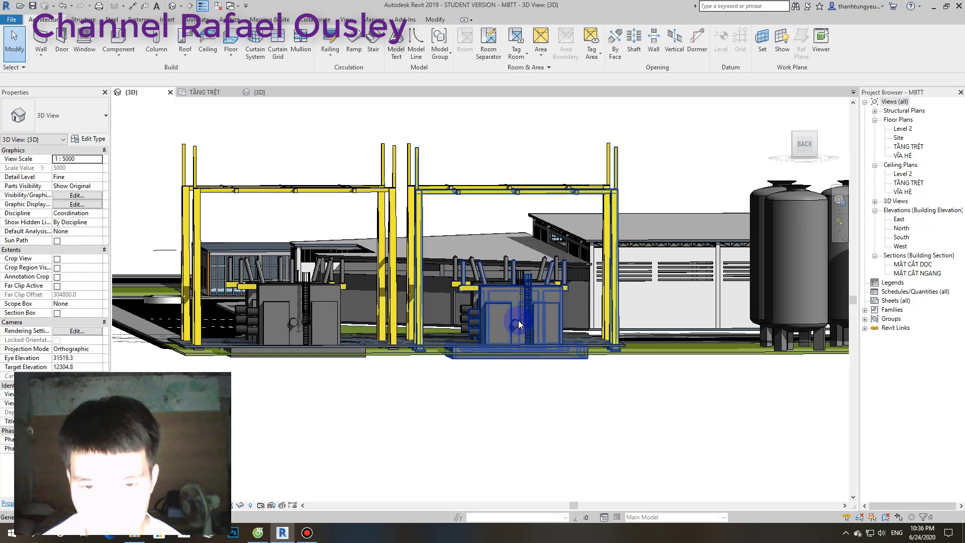
left_click(437, 395)
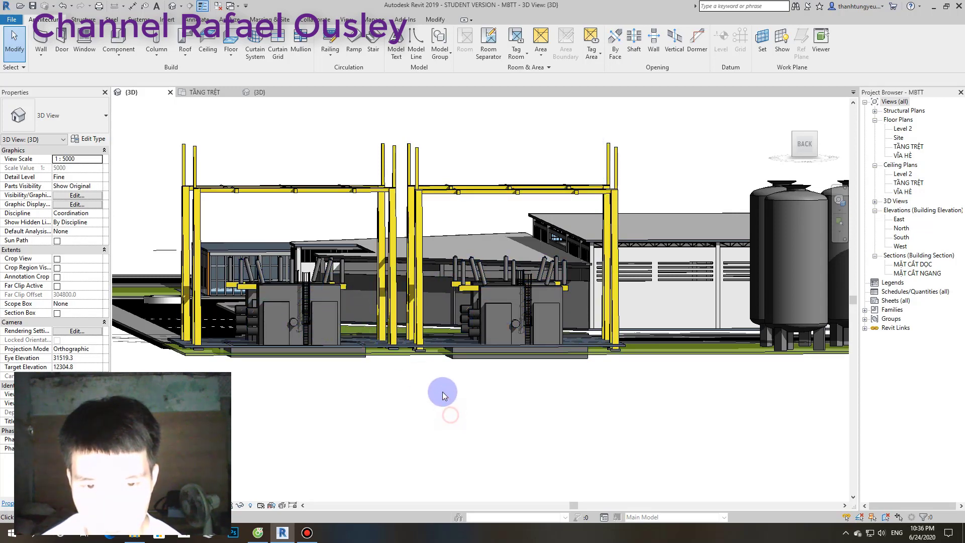
left_click(440, 378)
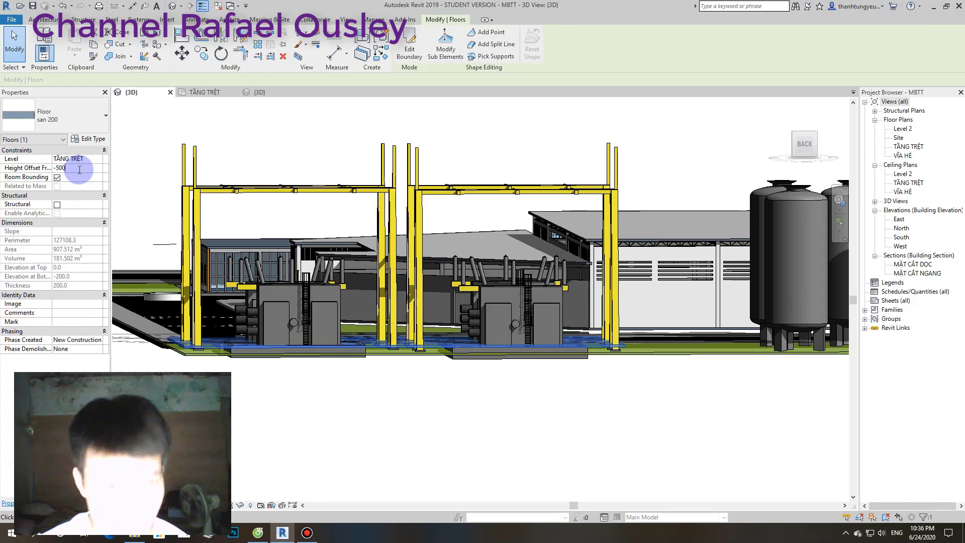
left_click(441, 438)
middle_click_drag(433, 392, 422, 376, "shift")
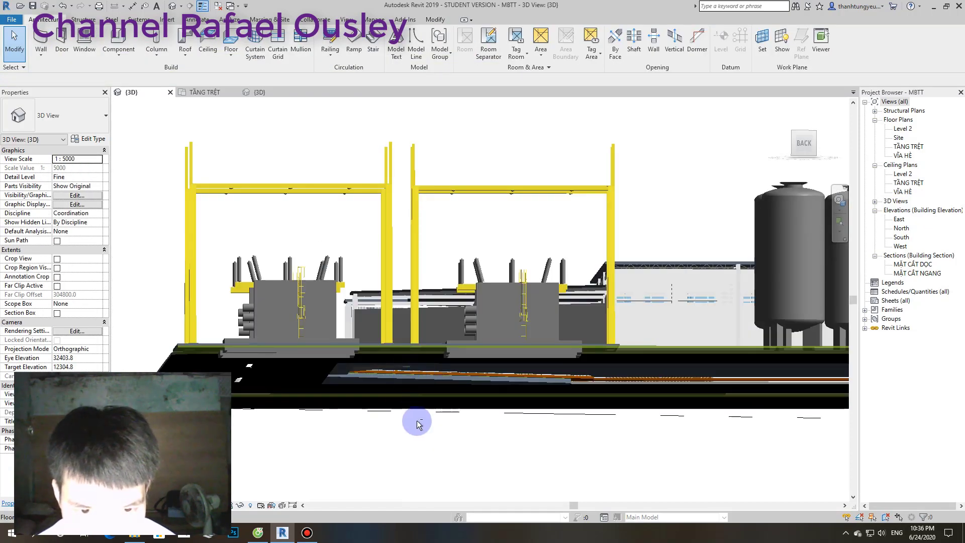
left_click(804, 145)
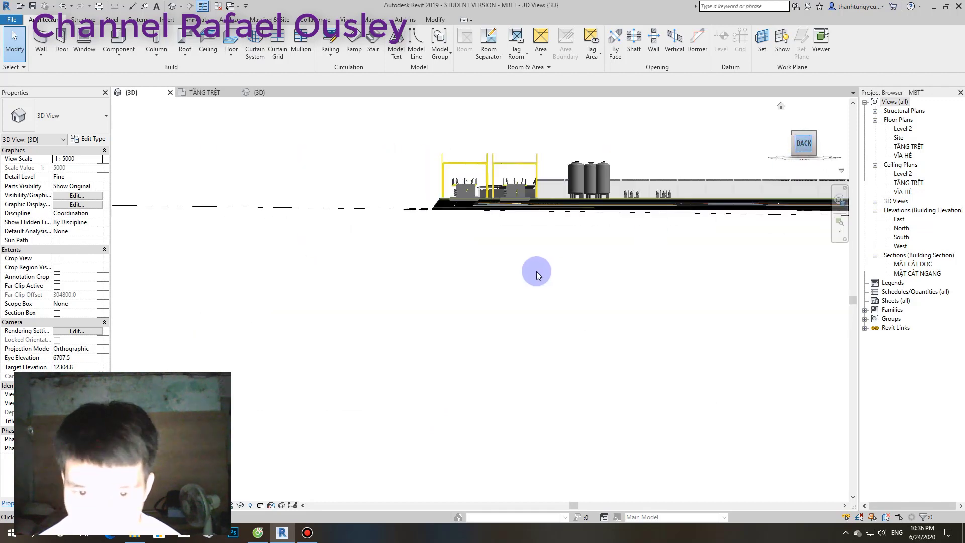
scroll(474, 286, "up", 2)
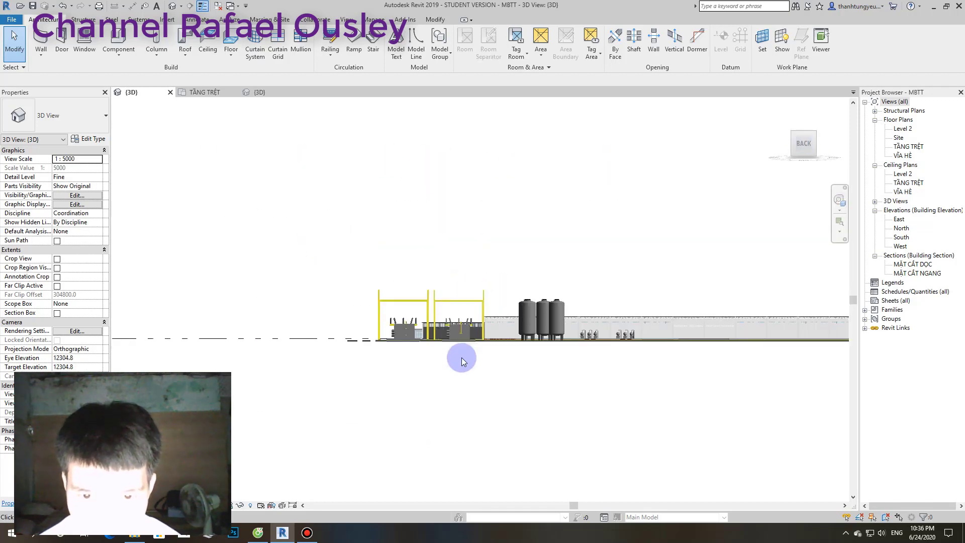
scroll(459, 355, "up", 3)
scroll(431, 344, "up", 3)
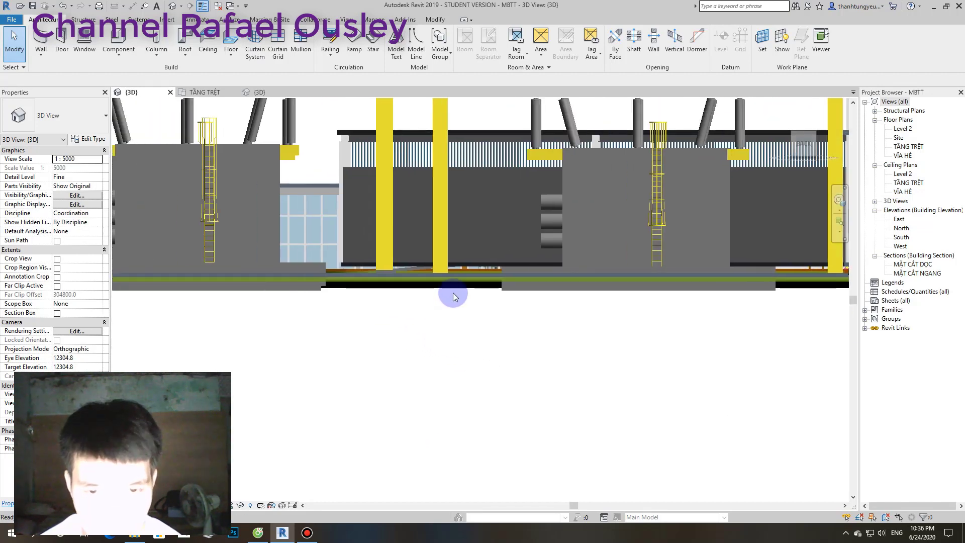
scroll(448, 272, "up", 3)
scroll(447, 270, "up", 2)
left_click(447, 271)
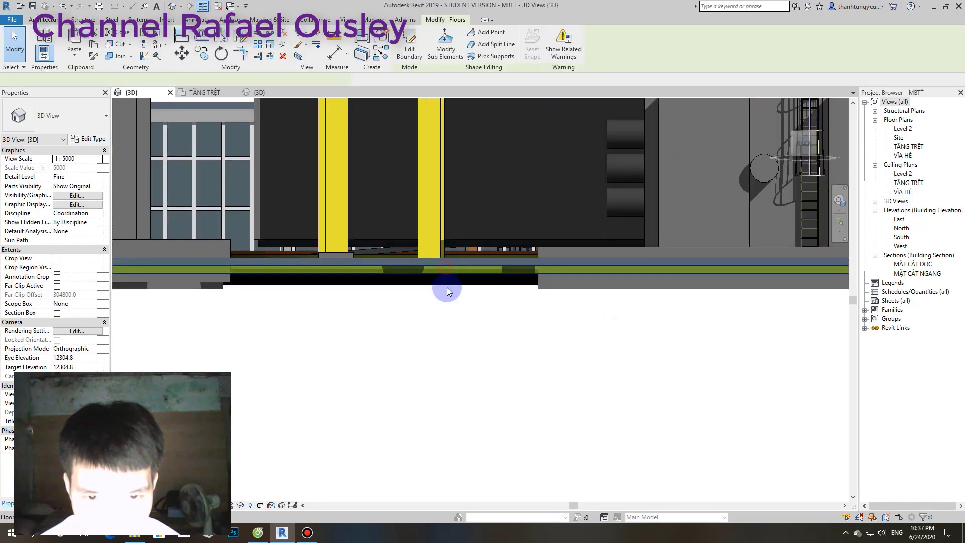
left_click(455, 291)
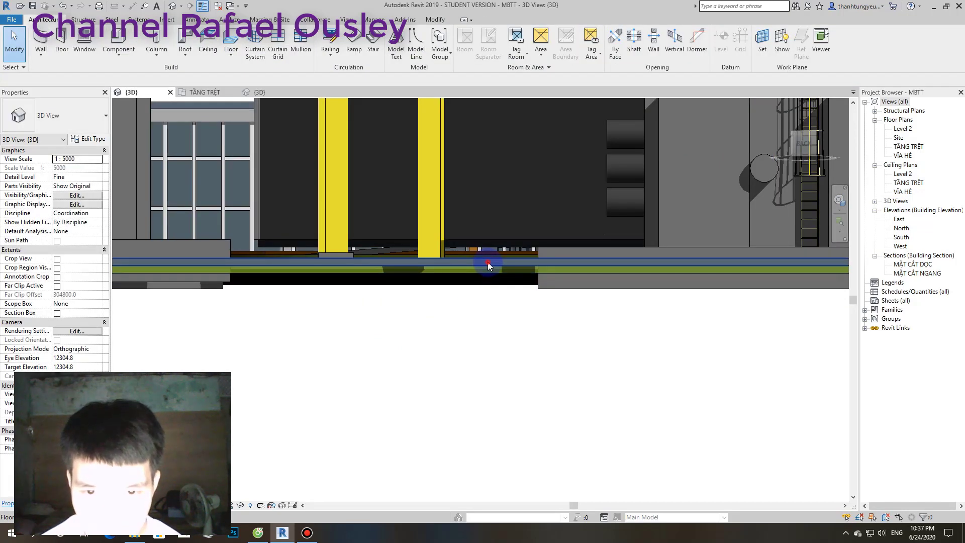
scroll(488, 261, "down", 1)
scroll(463, 285, "down", 2)
scroll(464, 285, "down", 1)
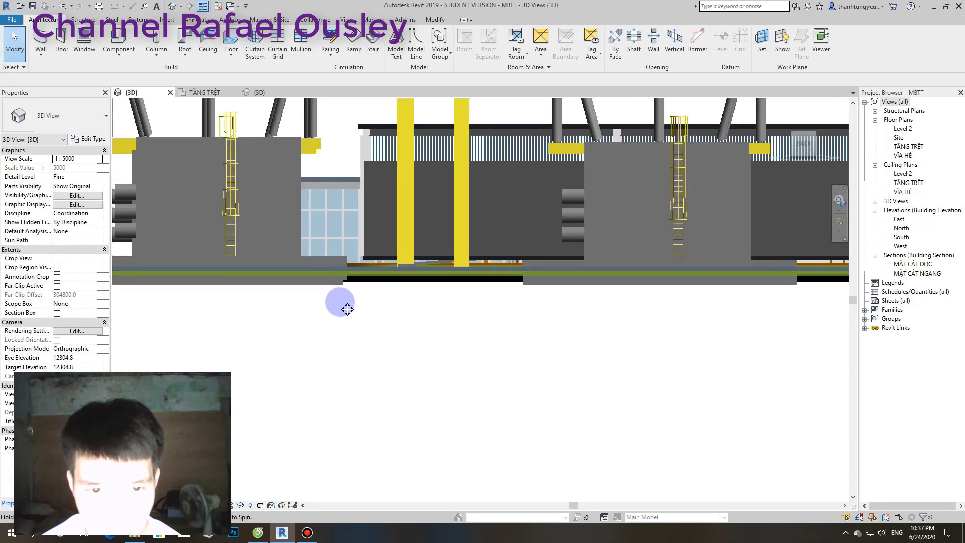
scroll(349, 267, "up", 1)
left_click(355, 265)
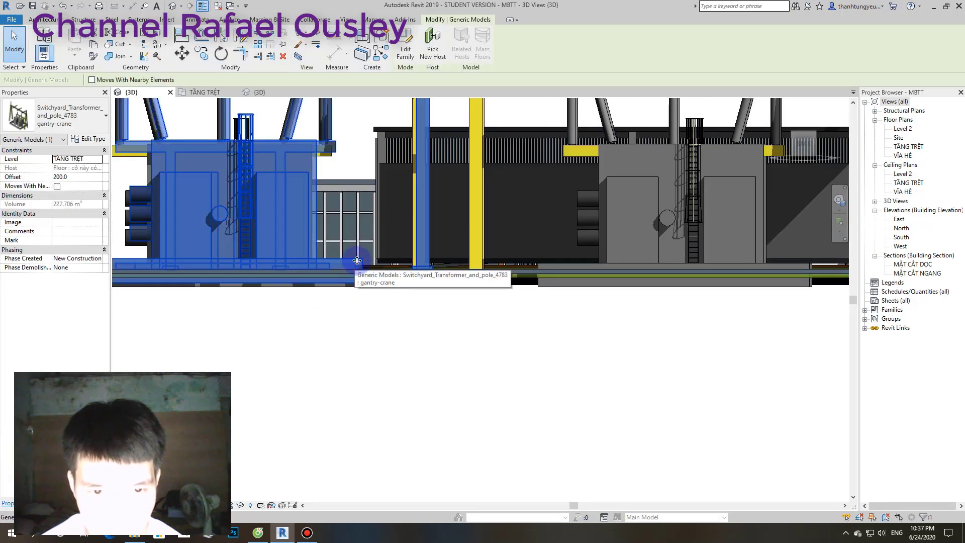
- Start Align (AL) and pan so the transformer base and ground line are visible
left_click(397, 326)
scroll(397, 327, "up", 1)
scroll(396, 327, "up", 1)
key("a")
key("l")
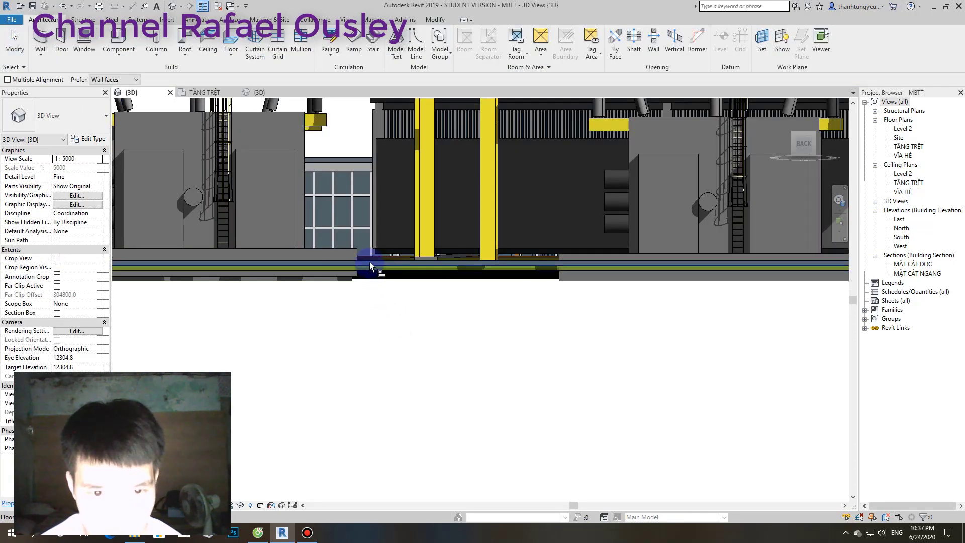
scroll(369, 260, "up", 1)
scroll(370, 258, "up", 1)
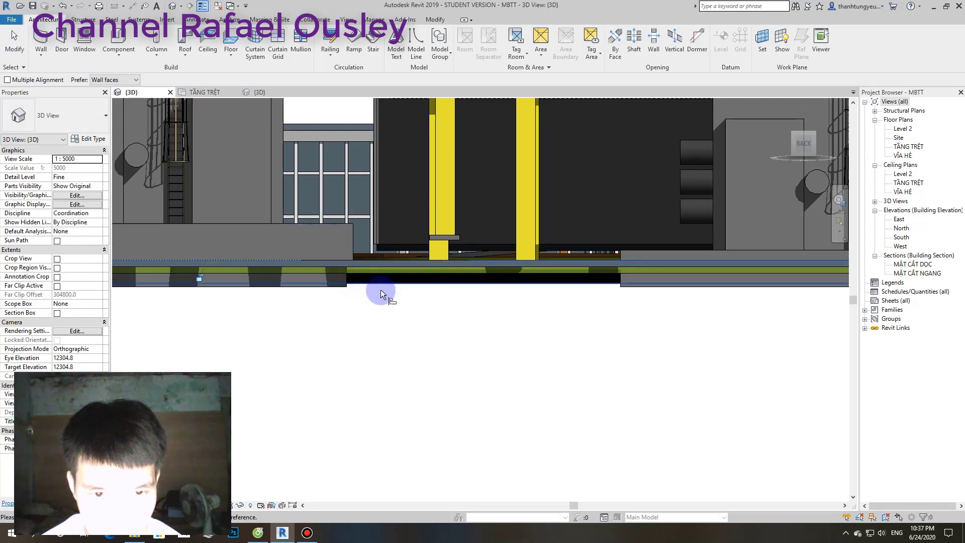
scroll(381, 290, "down", 2)
scroll(456, 327, "up", 1)
middle_click_drag(455, 327, 287, 357)
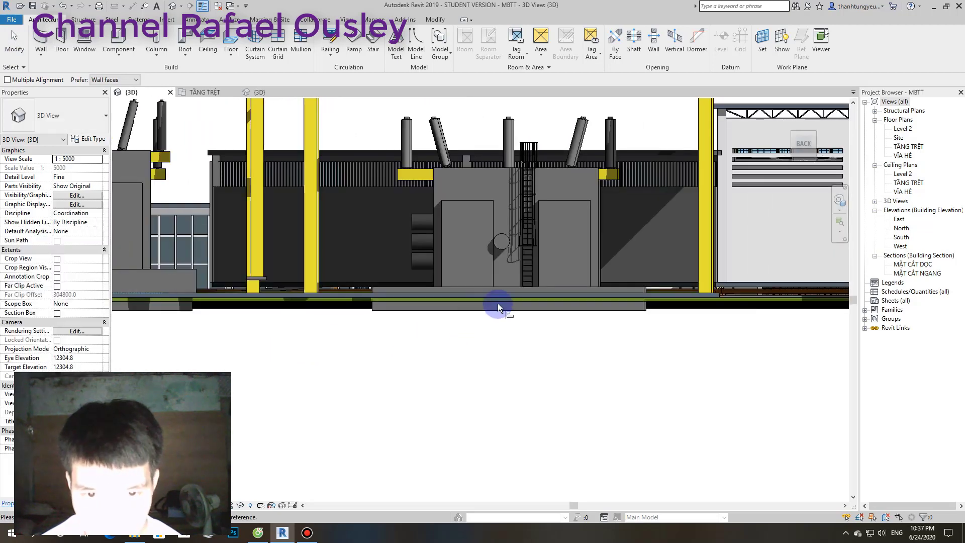
- Align the gantry-crane transformer's base to the ground line, then reselect the transformer
left_click(665, 290)
left_click(627, 314)
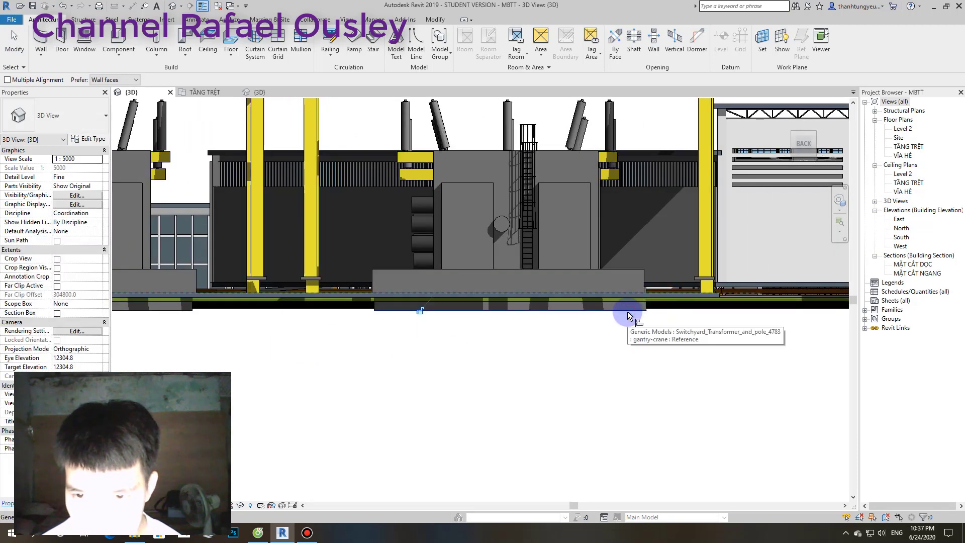
scroll(558, 358, "down", 1)
scroll(583, 321, "up", 1)
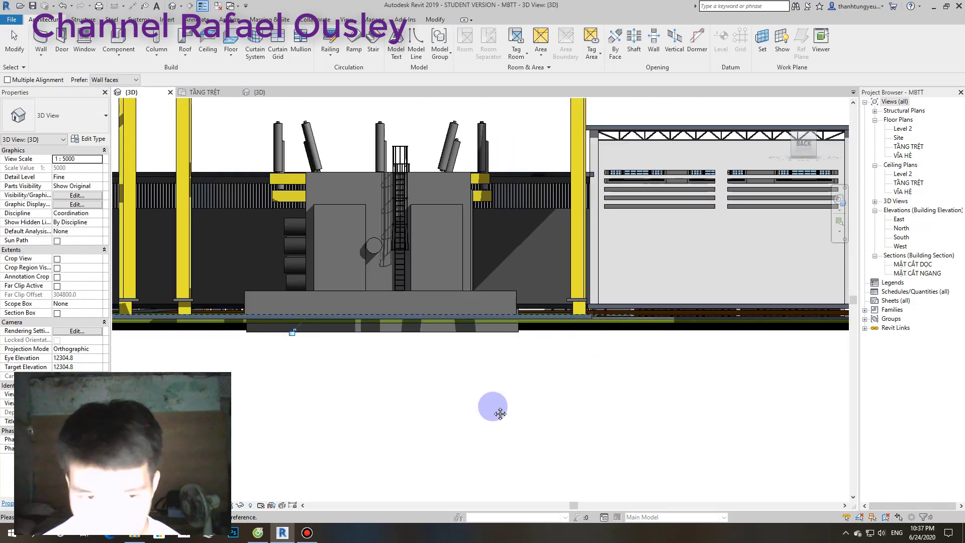
middle_click_drag(500, 413, 652, 405)
key("Escape")
key("Escape")
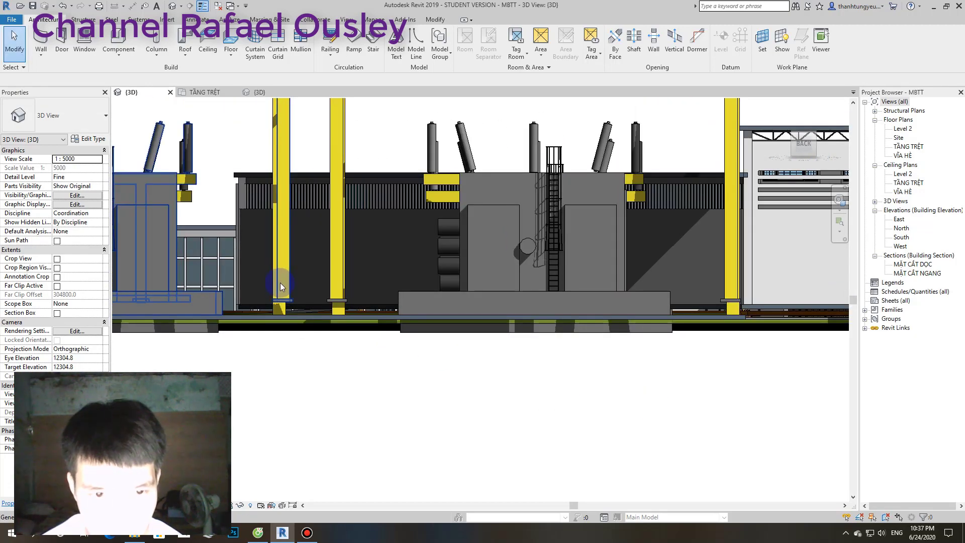
left_click(280, 287)
scroll(286, 295, "down", 2)
middle_click_drag(294, 336, 241, 349, "shift")
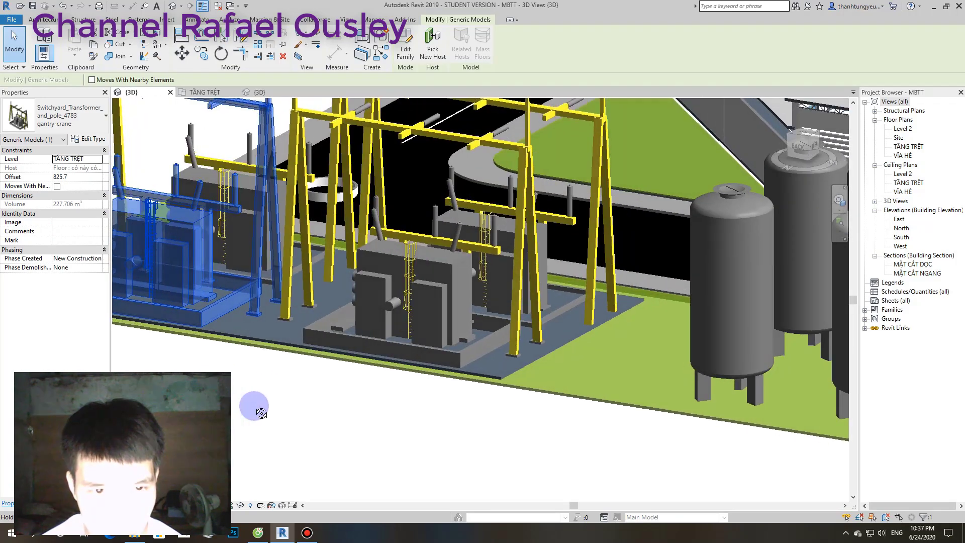
mouse_move(242, 348)
middle_mouse_down("shift")
mouse_move(273, 394)
mouse_move(452, 415)
middle_mouse_up("shift")
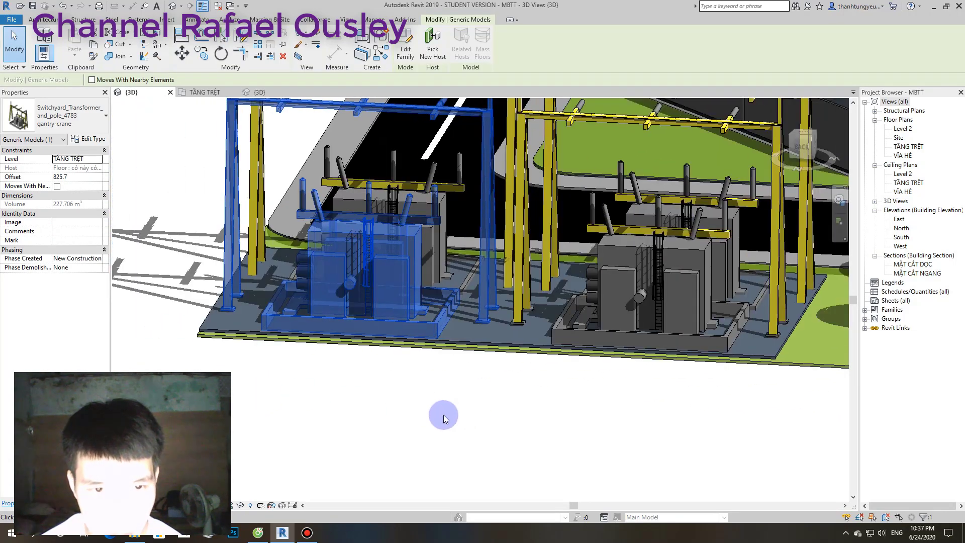
left_click(444, 415)
left_click(374, 113)
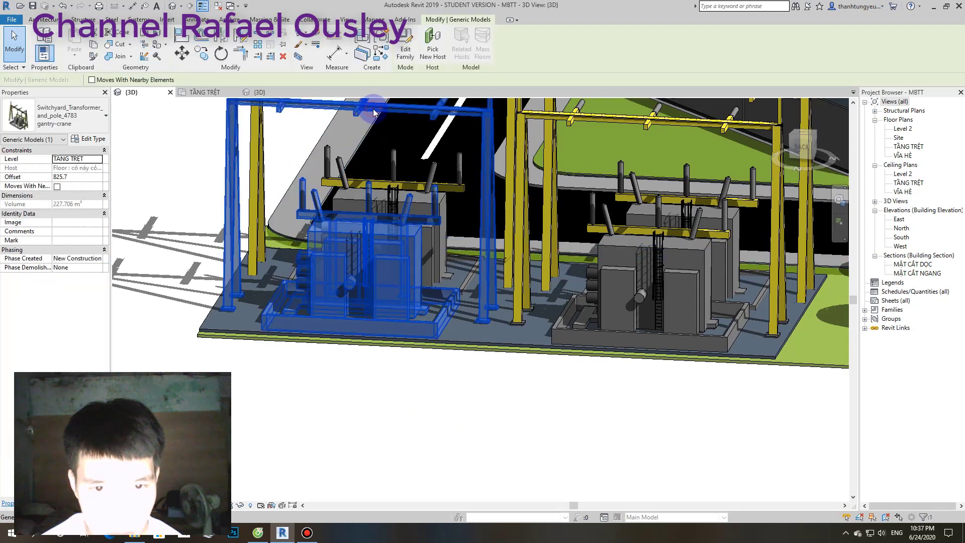
mouse_move(441, 377)
middle_mouse_down("shift")
mouse_move(442, 402)
mouse_move(491, 339)
middle_mouse_up("shift")
left_click(478, 349)
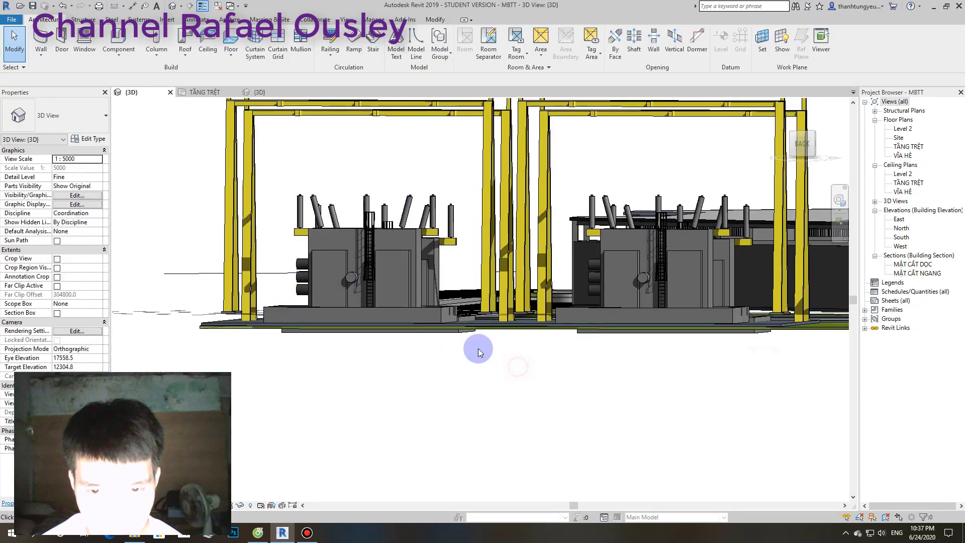
scroll(362, 357, "up", 3)
scroll(363, 384, "up", 2)
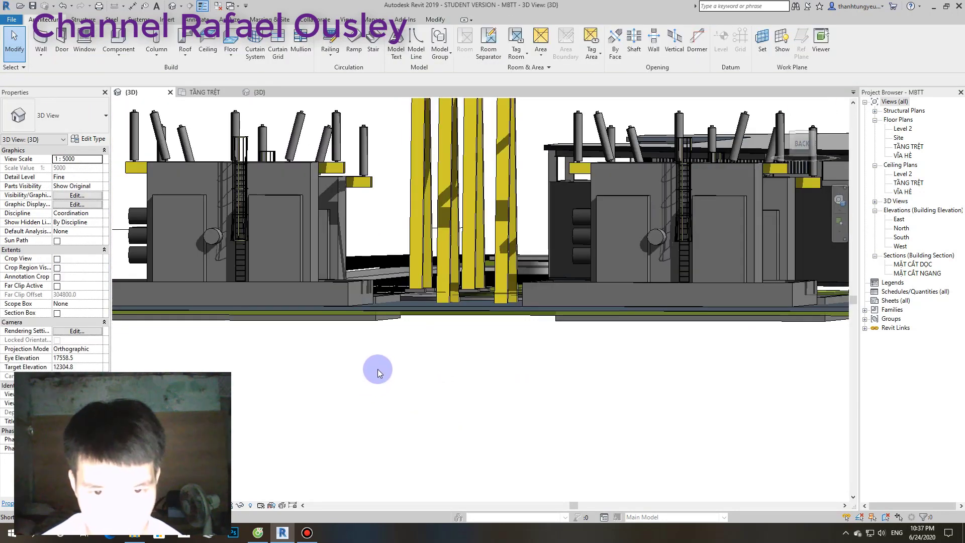
key("a")
key("l")
scroll(397, 341, "up", 2)
left_click(799, 146)
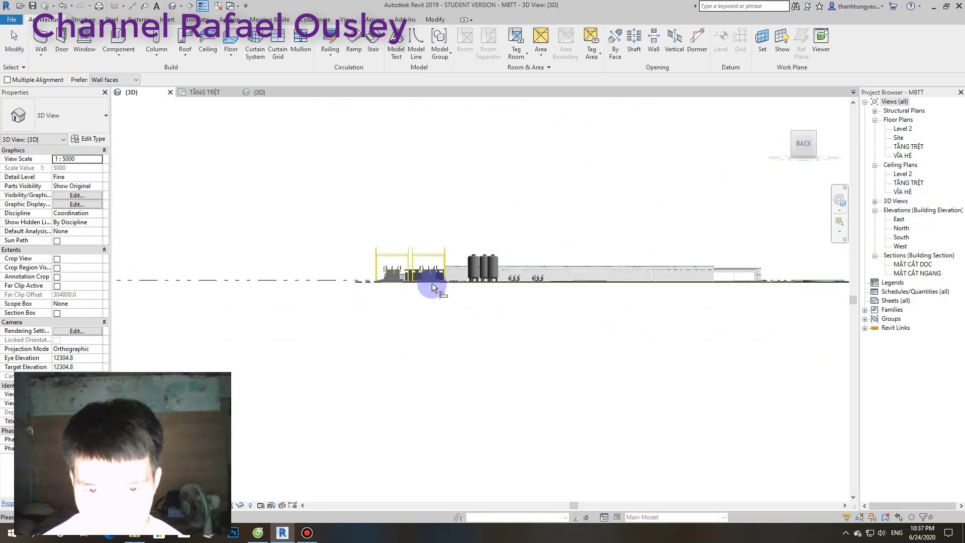
scroll(396, 279, "up", 2)
scroll(403, 279, "up", 2)
scroll(379, 277, "up", 2)
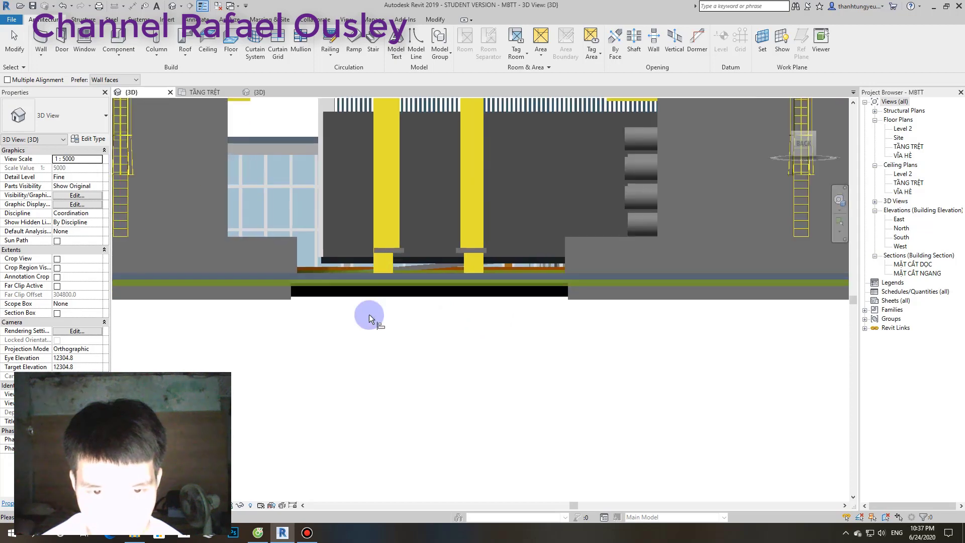
scroll(392, 274, "up", 1)
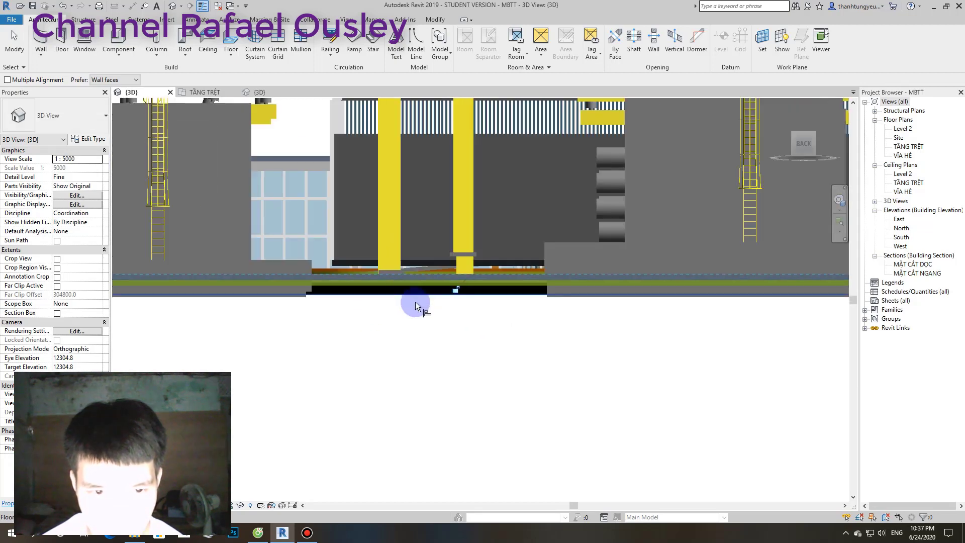
mouse_move(415, 302)
middle_mouse_down()
mouse_move(348, 356)
mouse_move(321, 356)
middle_mouse_up()
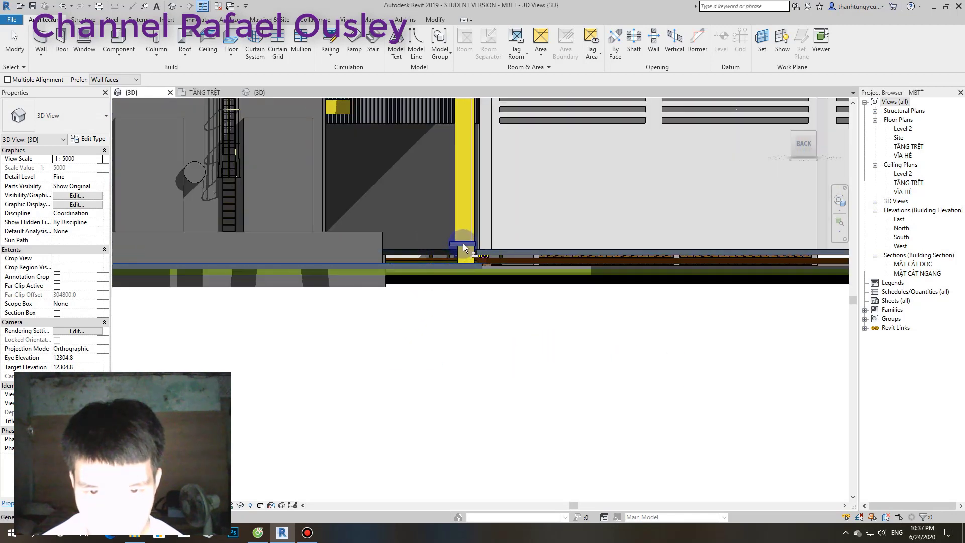
scroll(463, 245, "up", 2)
scroll(463, 245, "up", 2)
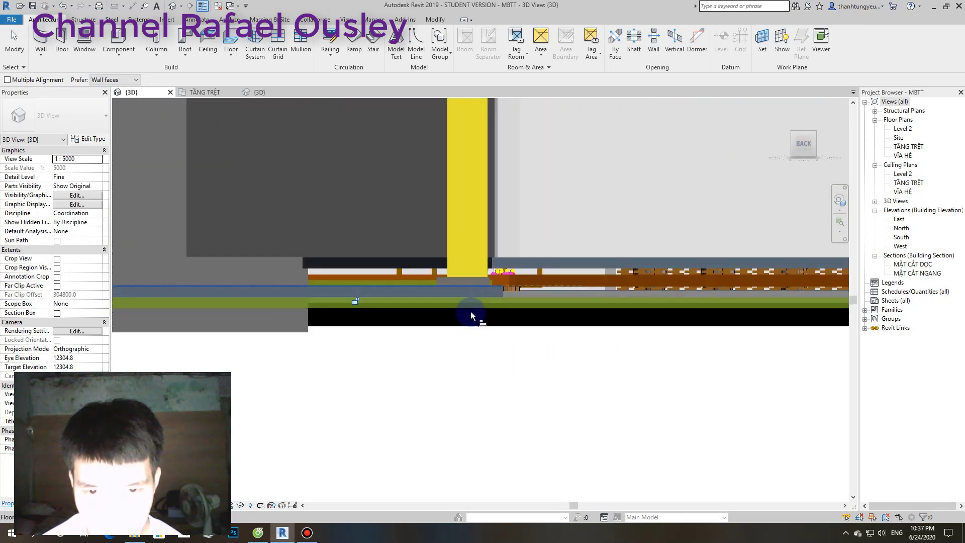
scroll(471, 311, "down", 4)
mouse_move(472, 368)
middle_mouse_down("shift")
mouse_move(381, 434)
mouse_move(436, 392)
mouse_move(427, 397)
mouse_move(488, 413)
mouse_move(501, 463)
mouse_move(237, 439)
middle_mouse_up("shift")
mouse_move(415, 413)
middle_mouse_down("shift")
mouse_move(549, 276)
mouse_move(467, 233)
mouse_move(455, 379)
mouse_move(439, 361)
mouse_move(588, 392)
middle_mouse_up("shift")
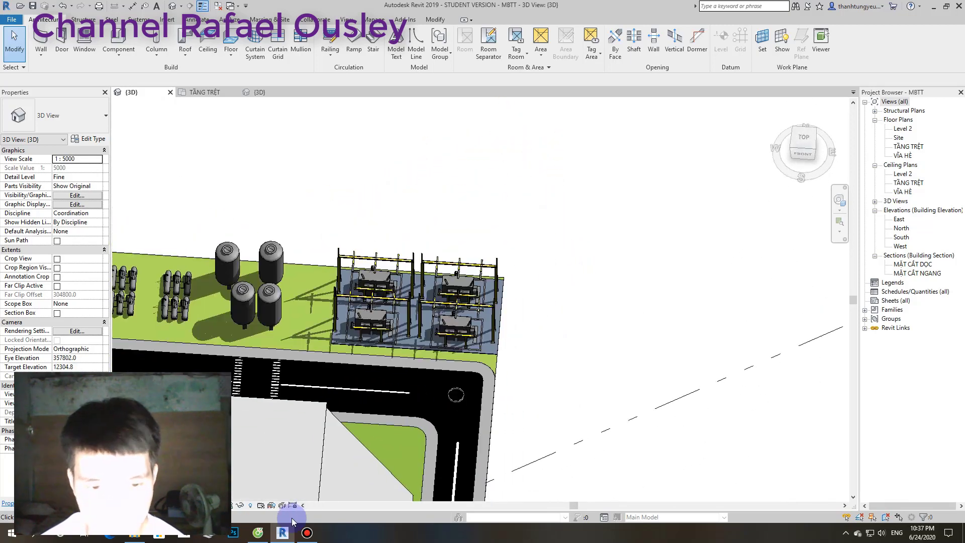
left_click(258, 532)
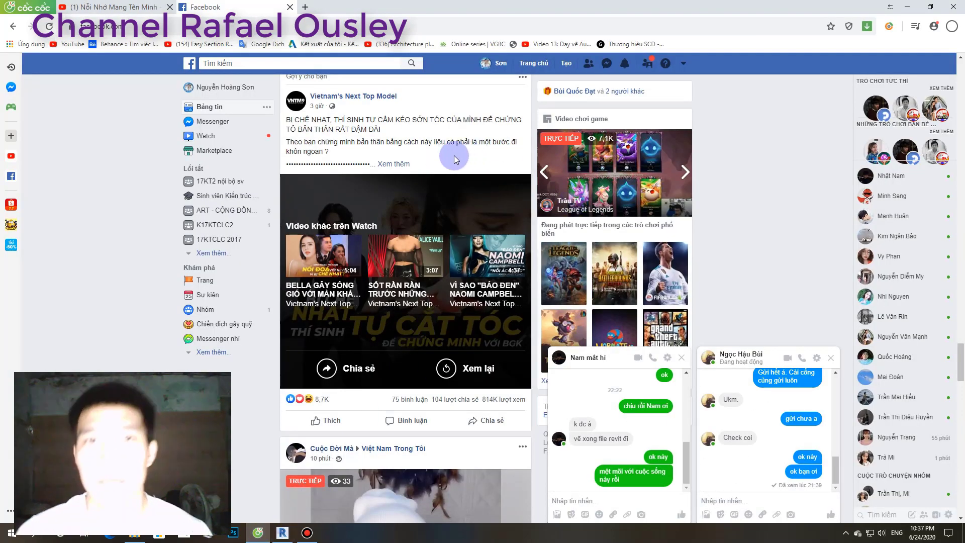
left_click(282, 533)
middle_click_drag(450, 416, 614, 355)
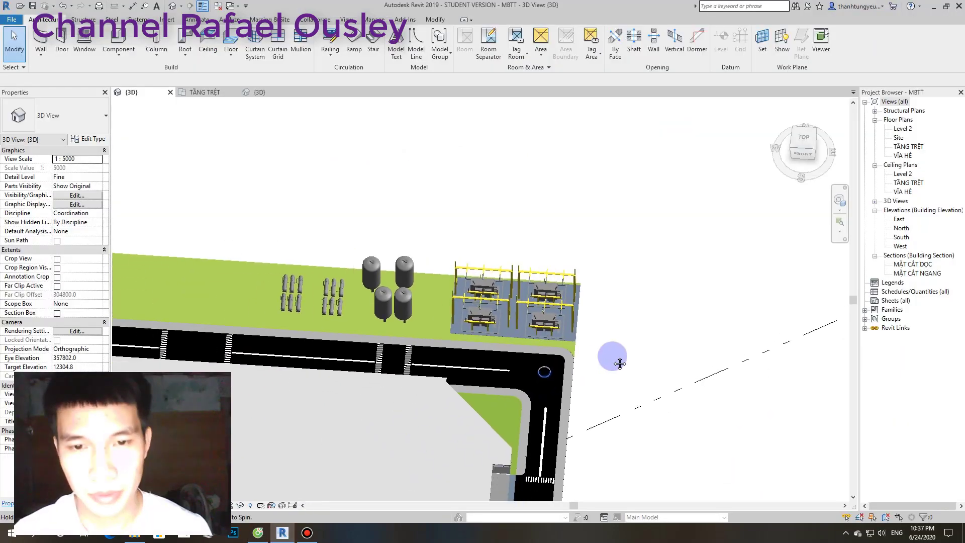
scroll(616, 357, "down", 2)
middle_click_drag(390, 412, 509, 338)
scroll(509, 338, "up", 5)
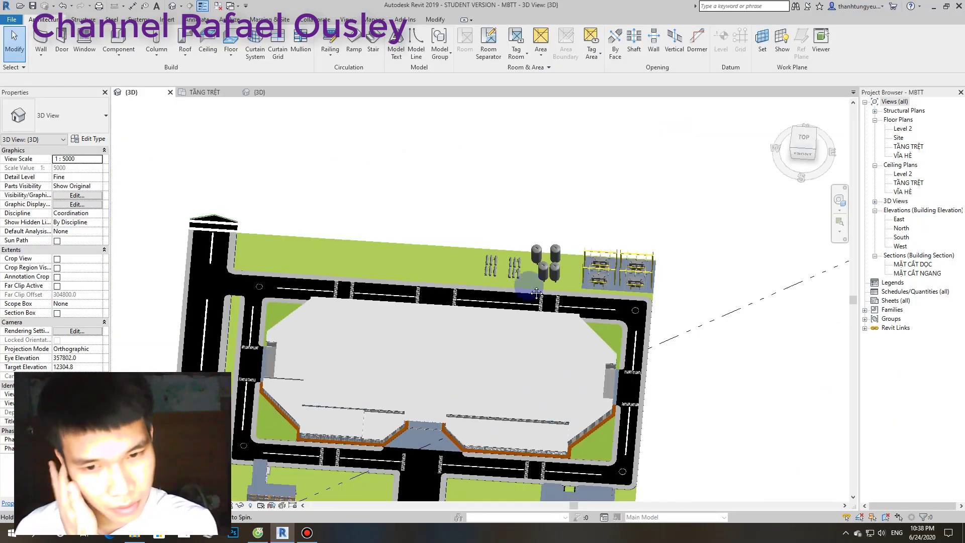
left_click(801, 159)
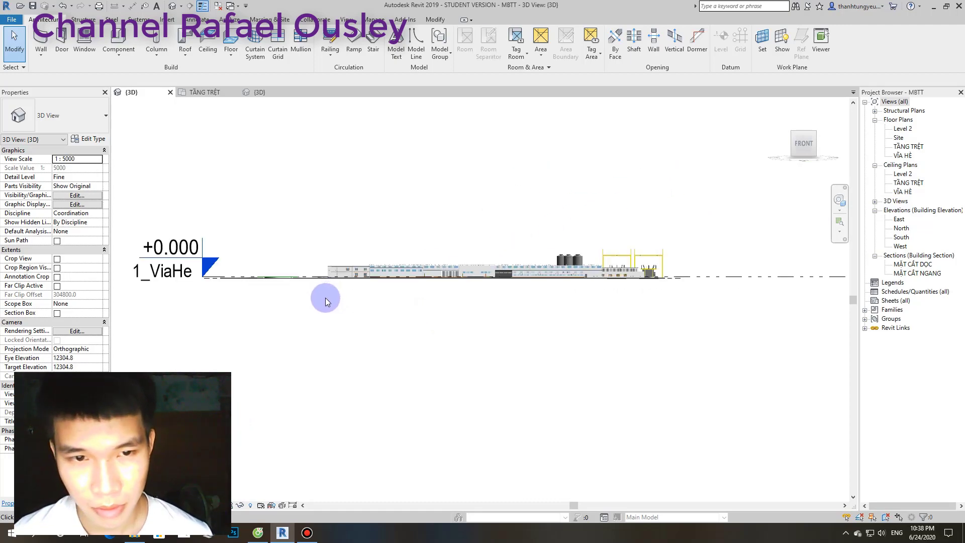
mouse_move(325, 297)
middle_mouse_down("shift")
mouse_move(319, 345)
mouse_move(241, 300)
middle_mouse_up("shift")
scroll(217, 297, "up", 3)
scroll(183, 281, "down", 2)
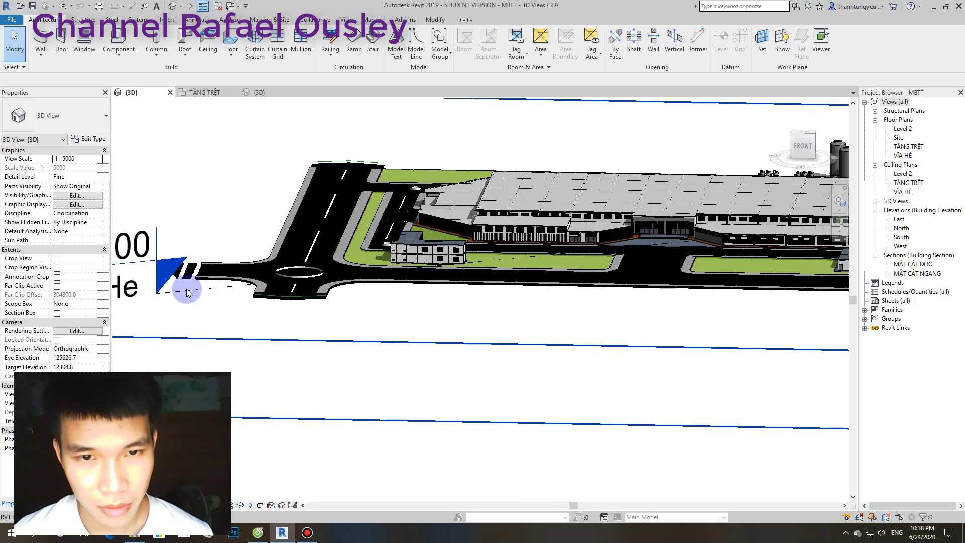
left_click(183, 285)
scroll(183, 284, "down", 4)
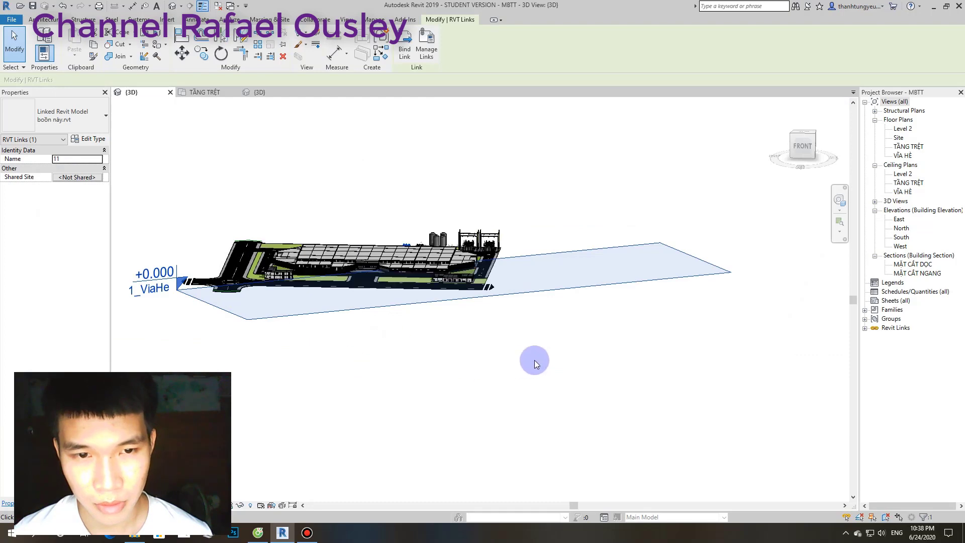
left_click(593, 351)
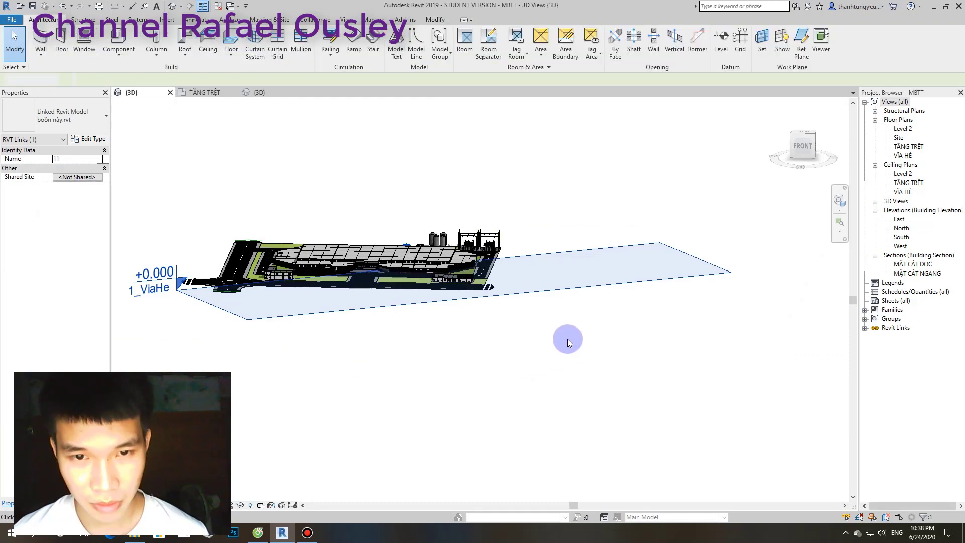
scroll(443, 261, "up", 3)
scroll(433, 234, "up", 4)
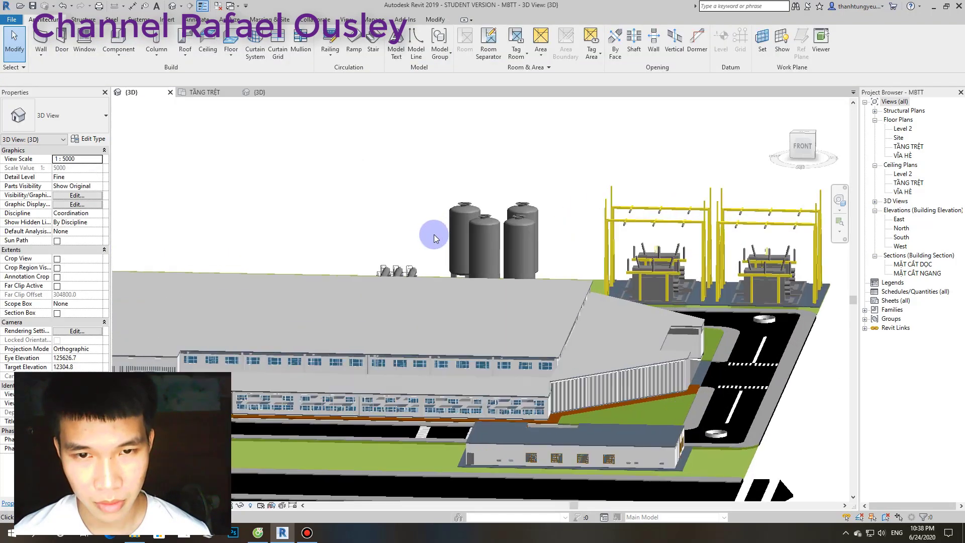
mouse_move(433, 234)
middle_mouse_down("shift")
mouse_move(434, 293)
mouse_move(455, 179)
mouse_move(425, 298)
mouse_move(641, 280)
mouse_move(788, 287)
mouse_move(743, 294)
middle_mouse_up("shift")
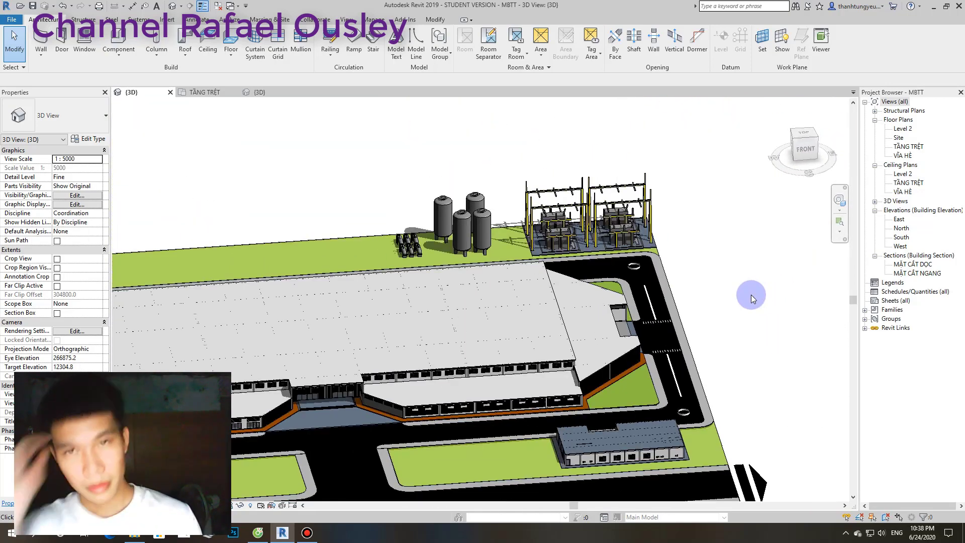